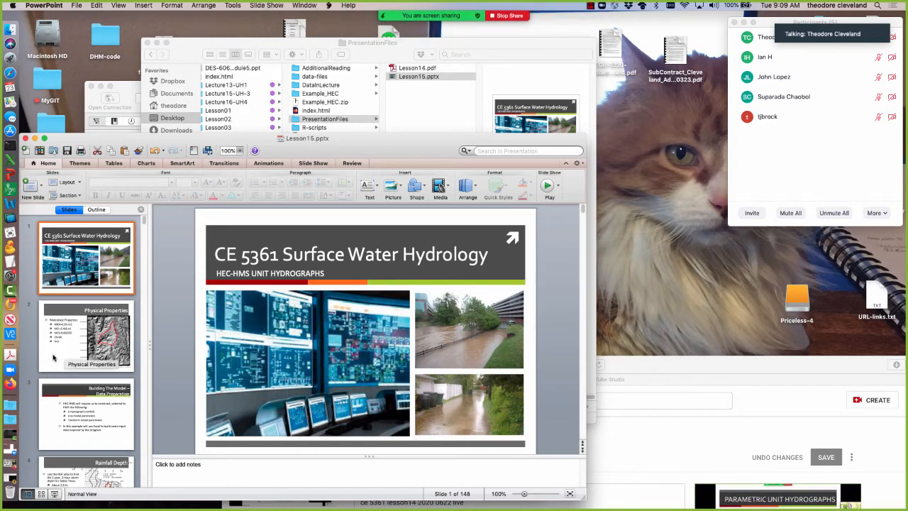
# Move both presentation windows aside and open Lesson14.pptx from the PresentationFiles folder of Lesson14.
pyautogui.moveTo(330, 152); pyautogui.dragTo(752, 124)
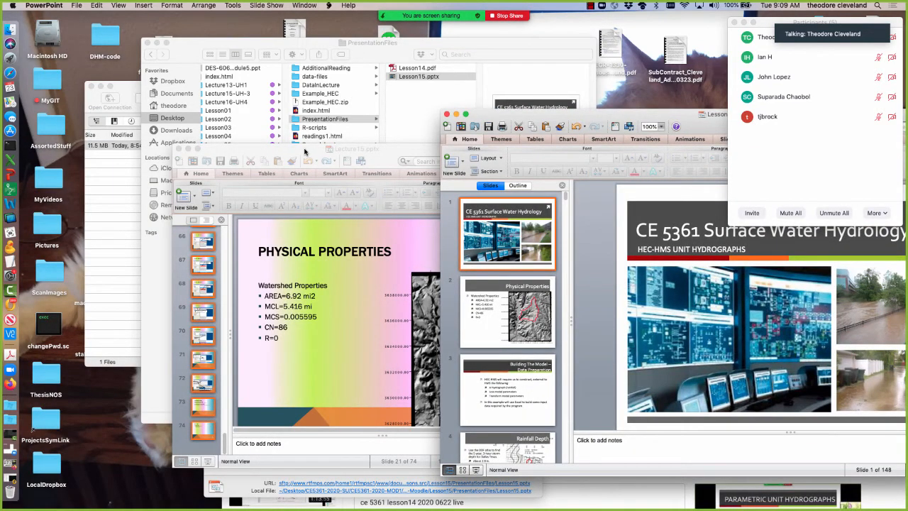
pyautogui.moveTo(295, 148); pyautogui.dragTo(736, 377)
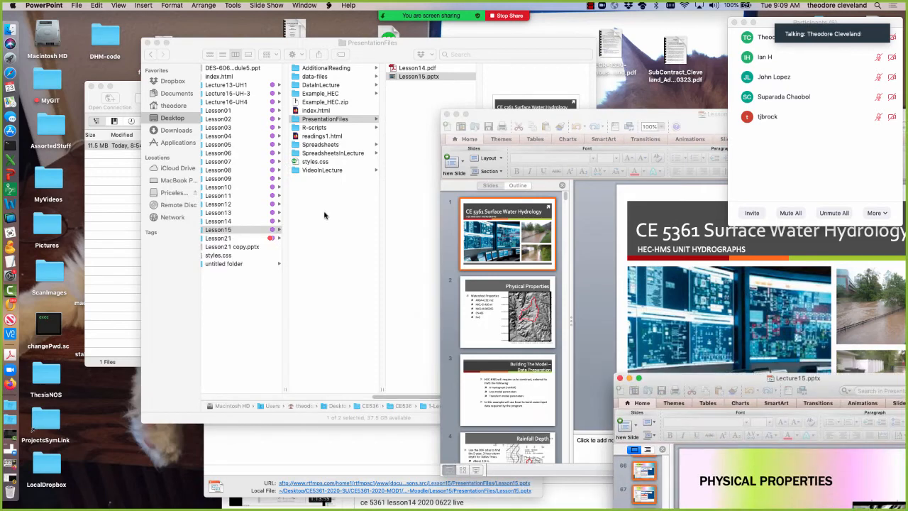
pyautogui.click(252, 229)
pyautogui.click(244, 221)
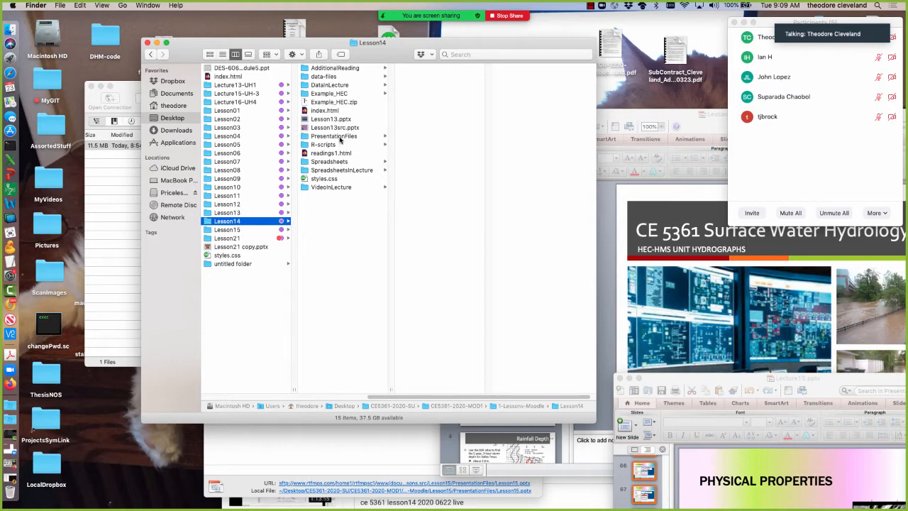
pyautogui.click(340, 136)
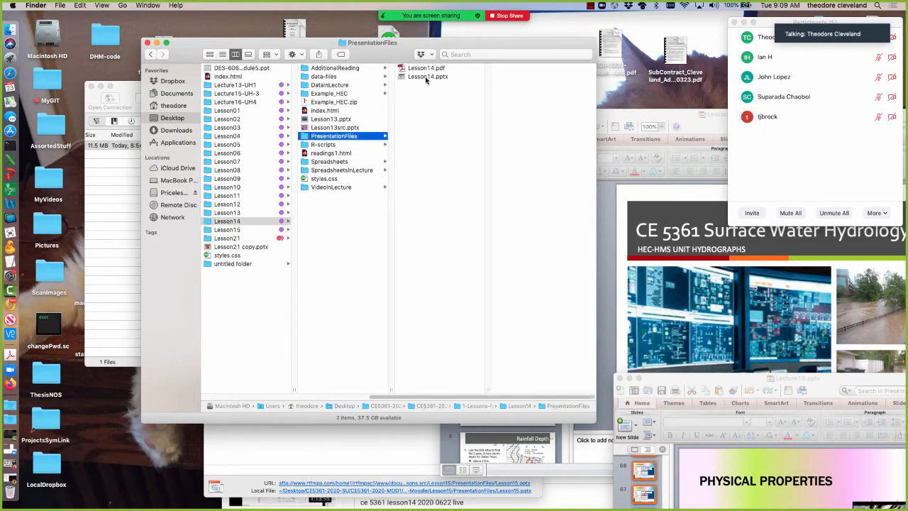
pyautogui.doubleClick(425, 77)
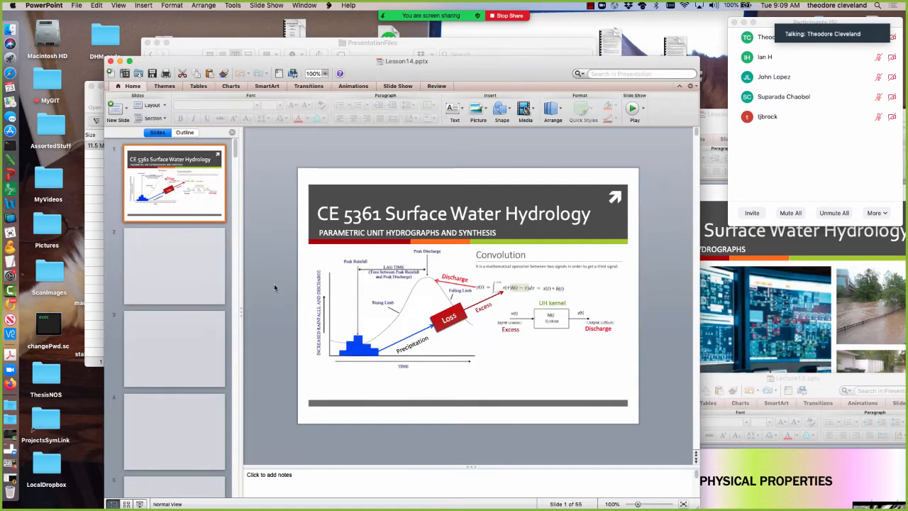
# Find and display slide 19, the "Example" slide on developing a unit hydrograph with an HEC-HMS simulation.
pyautogui.scroll(-20, 231, 301)
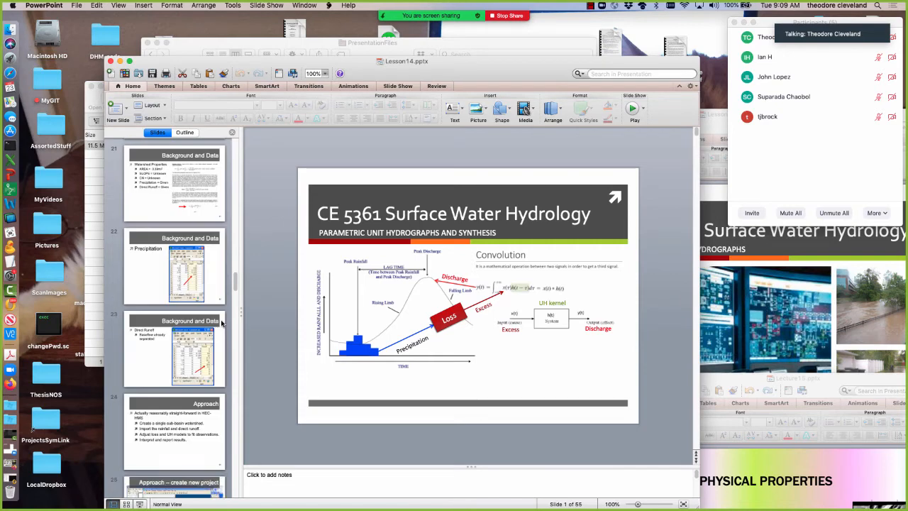
pyautogui.scroll(3, 222, 323)
pyautogui.click(211, 188)
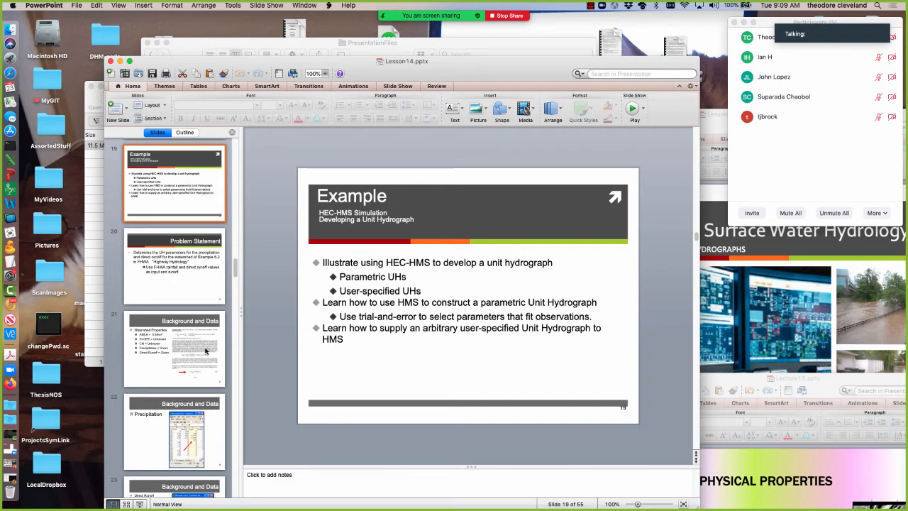
# Move the Lesson14.pptx window to the screen's upper-left corner, enlarge it and hide the slide thumbnails.
pyautogui.moveTo(313, 65); pyautogui.dragTo(227, 19)
pyautogui.moveTo(612, 463); pyautogui.dragTo(694, 505)
pyautogui.click(166, 88)
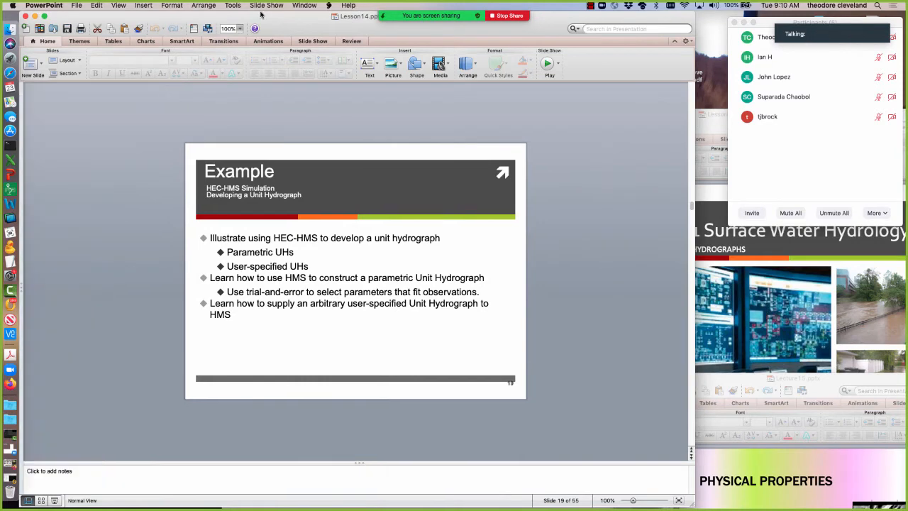
# Set the slide zoom to 150% and narrow the Lesson14.pptx window to fit around the slide.
pyautogui.click(240, 28)
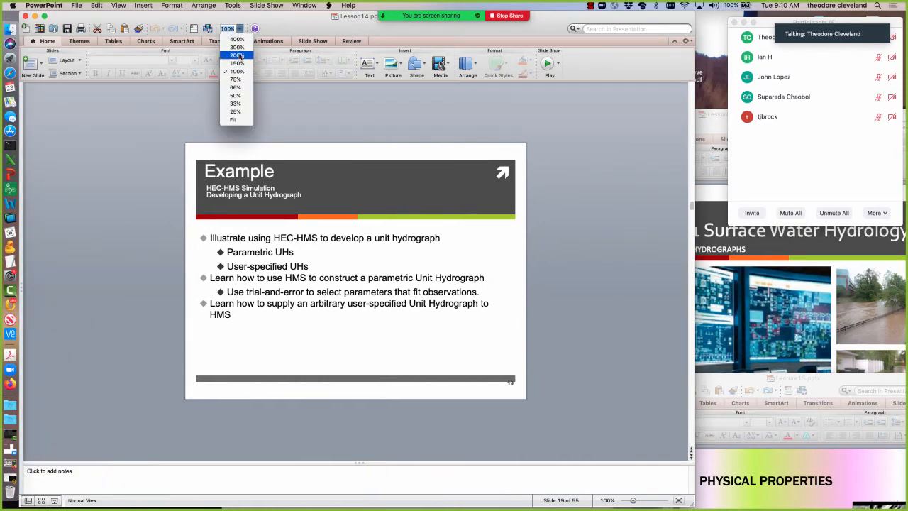
pyautogui.click(237, 56)
pyautogui.click(240, 28)
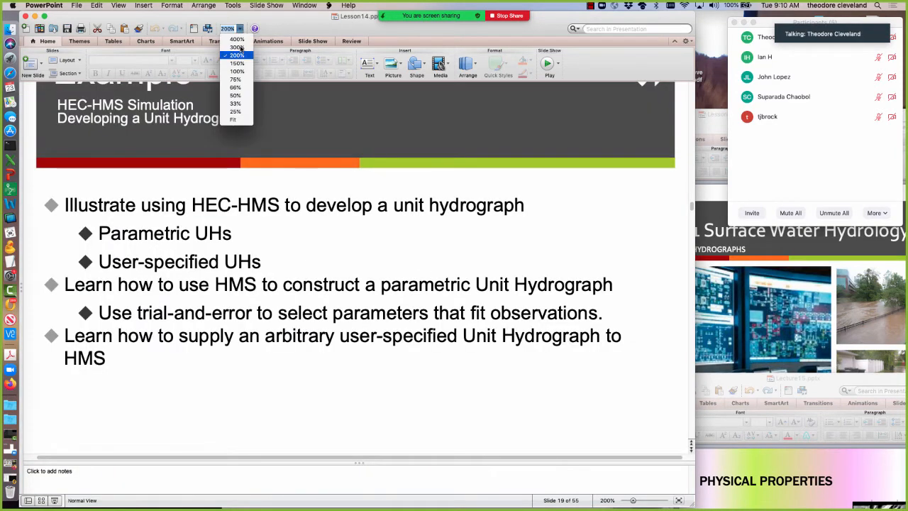
pyautogui.click(237, 63)
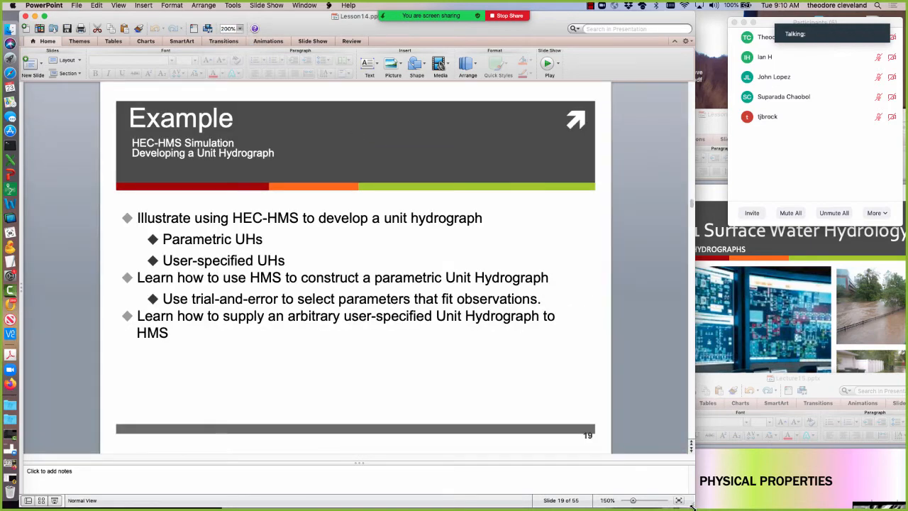
pyautogui.moveTo(692, 507); pyautogui.dragTo(550, 499)
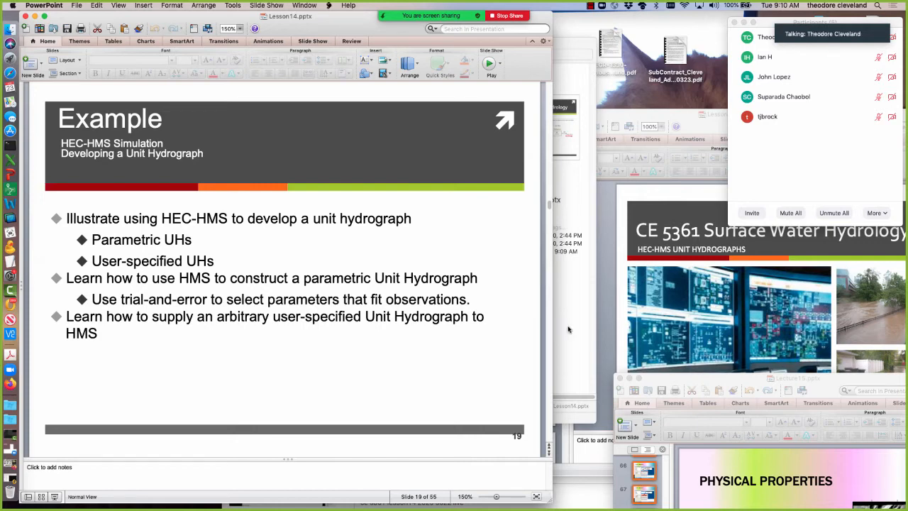
# Switch to Finder and show the contents of the Example_HEC folder inside Lesson14.
pyautogui.click(576, 47)
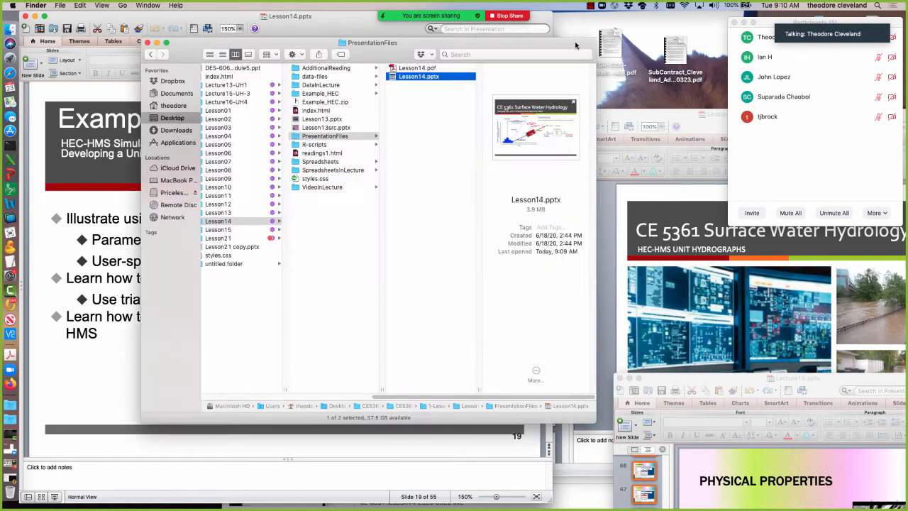
pyautogui.click(337, 85)
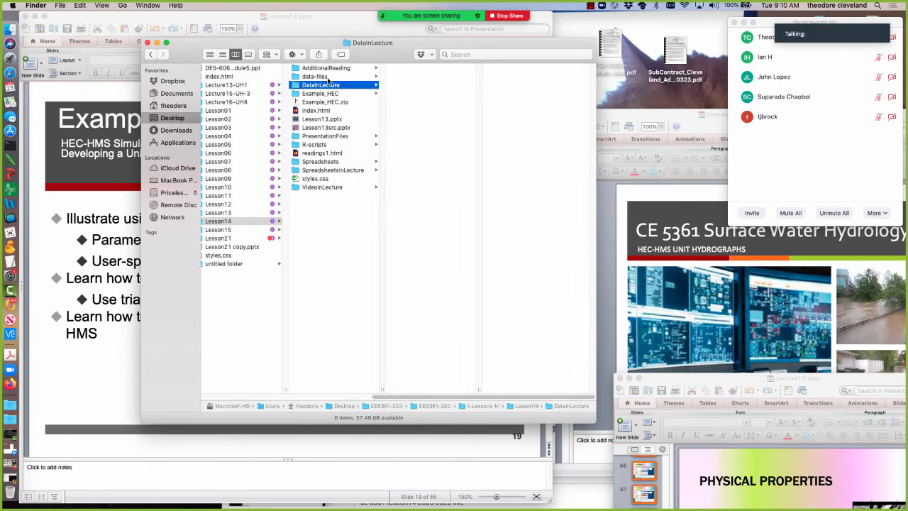
pyautogui.click(328, 77)
pyautogui.click(331, 86)
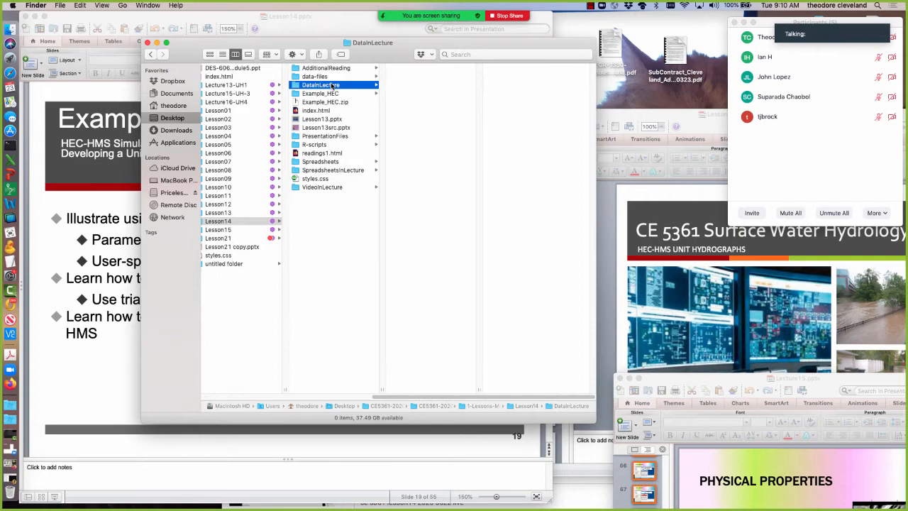
pyautogui.click(333, 94)
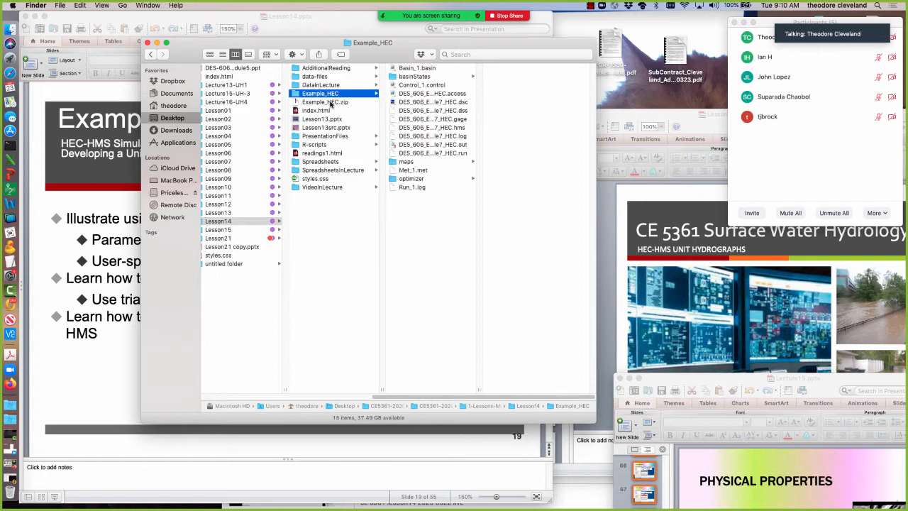
pyautogui.click(330, 104)
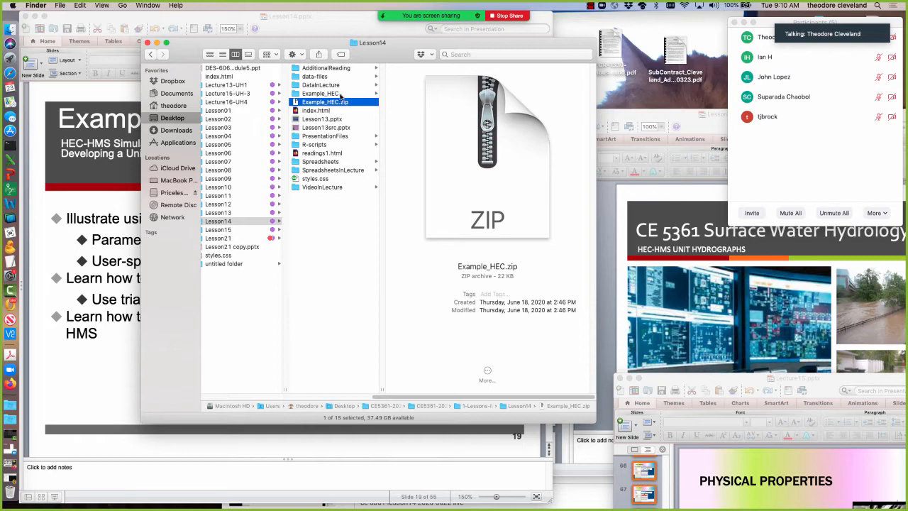
pyautogui.click(340, 95)
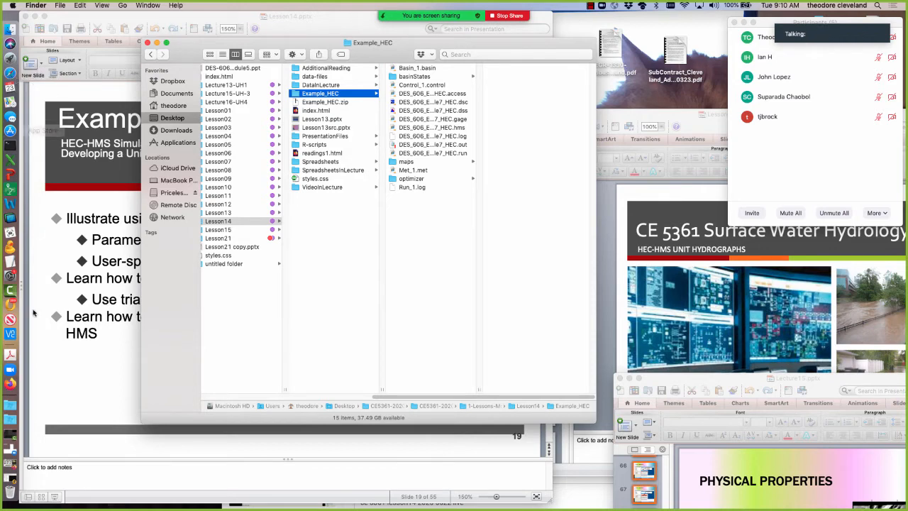
pyautogui.click(10, 383)
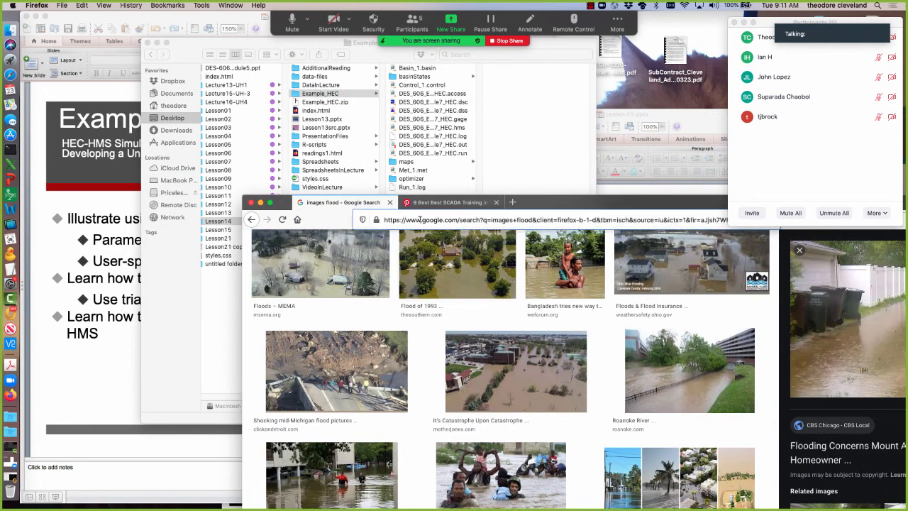
pyautogui.click(419, 219)
pyautogui.write('www.rtfmps.com/')
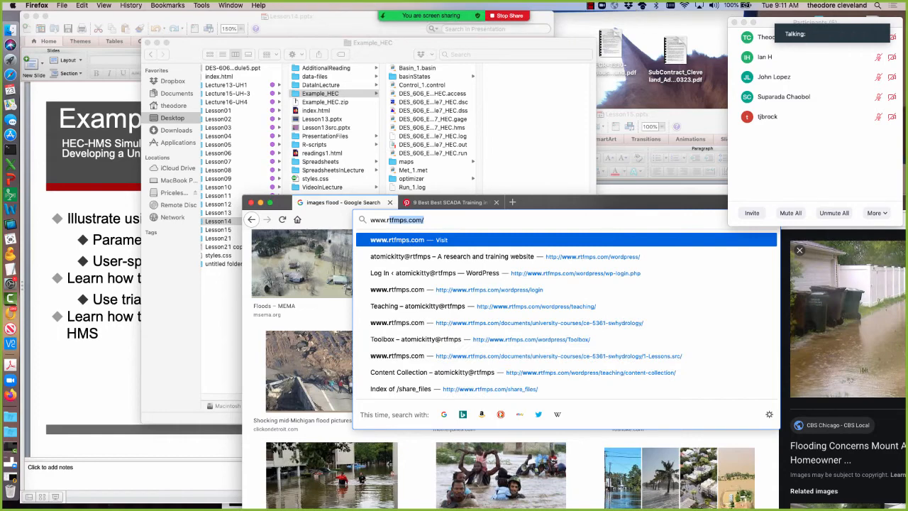
pyautogui.press('Return')
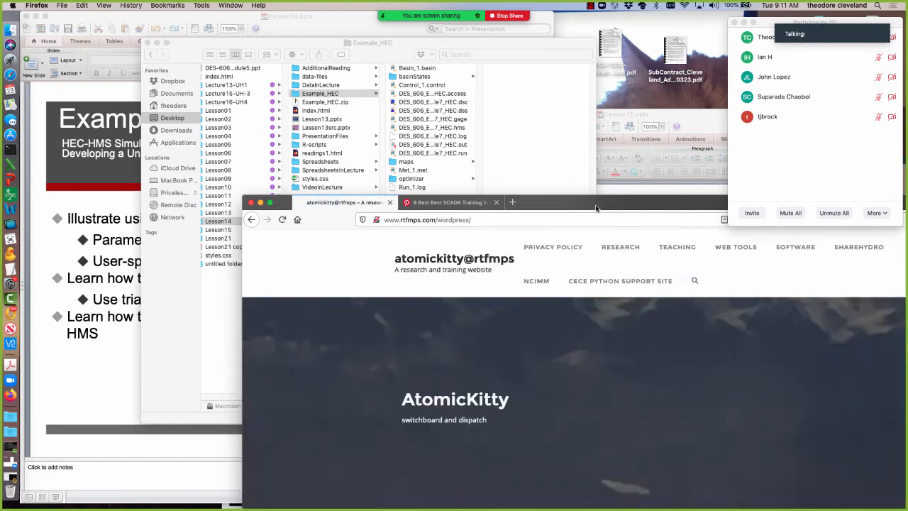
pyautogui.moveTo(598, 205); pyautogui.dragTo(536, 247)
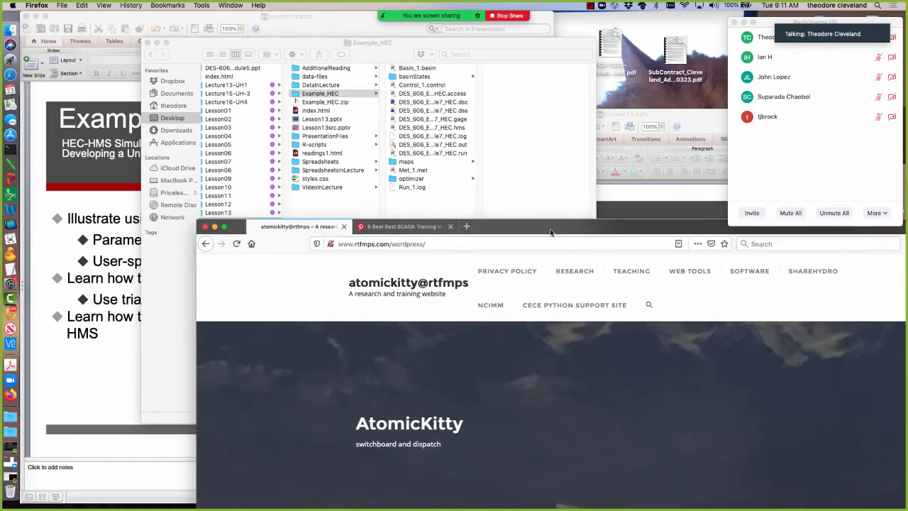
pyautogui.click(819, 276)
# Shrink the browser window and place it beside the Finder file list, minimizing the meeting's participants window.
pyautogui.moveTo(578, 228); pyautogui.dragTo(410, 26)
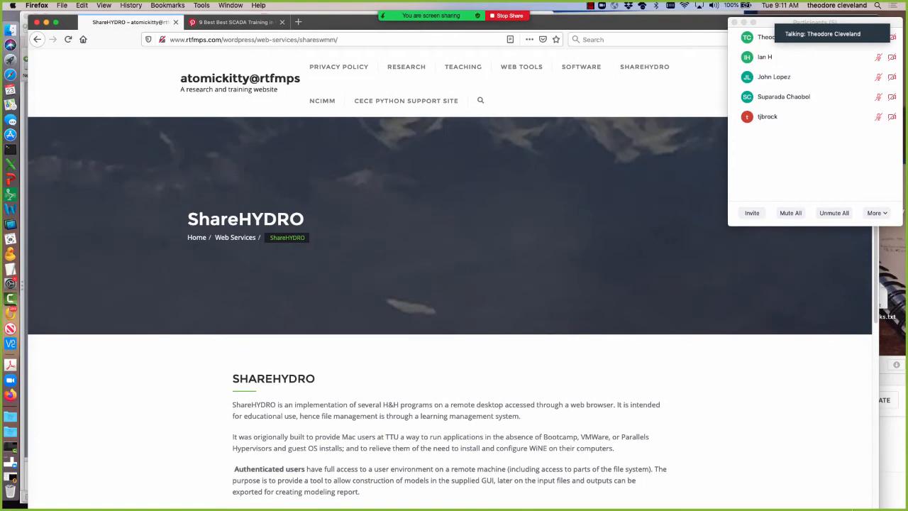
pyautogui.moveTo(877, 508); pyautogui.dragTo(455, 479)
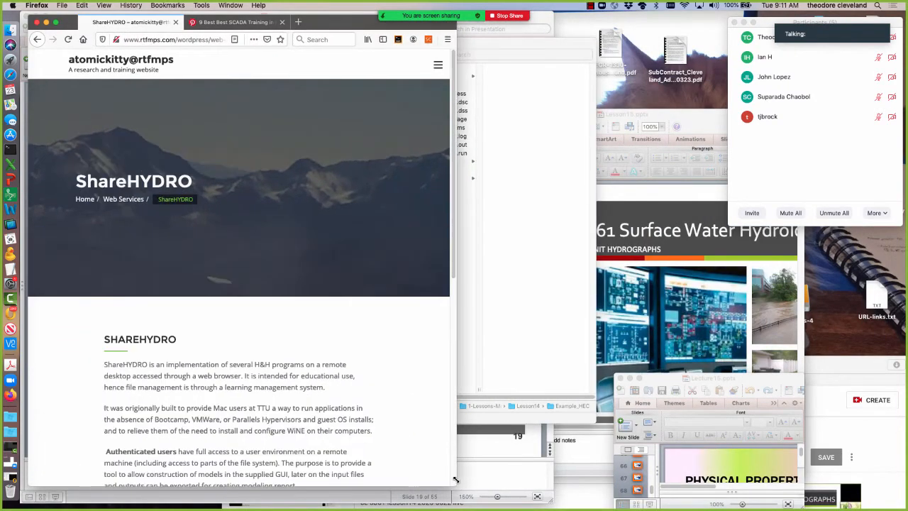
pyautogui.moveTo(68, 27); pyautogui.dragTo(517, 27)
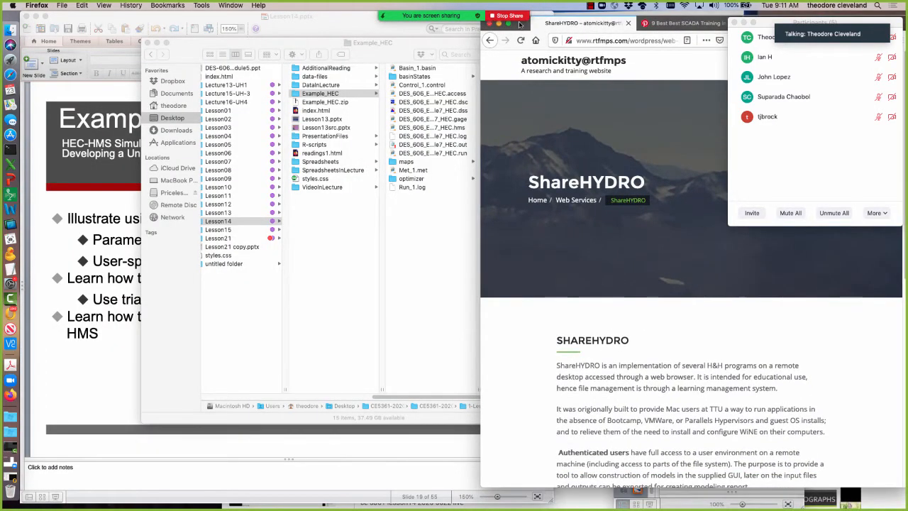
pyautogui.click(744, 23)
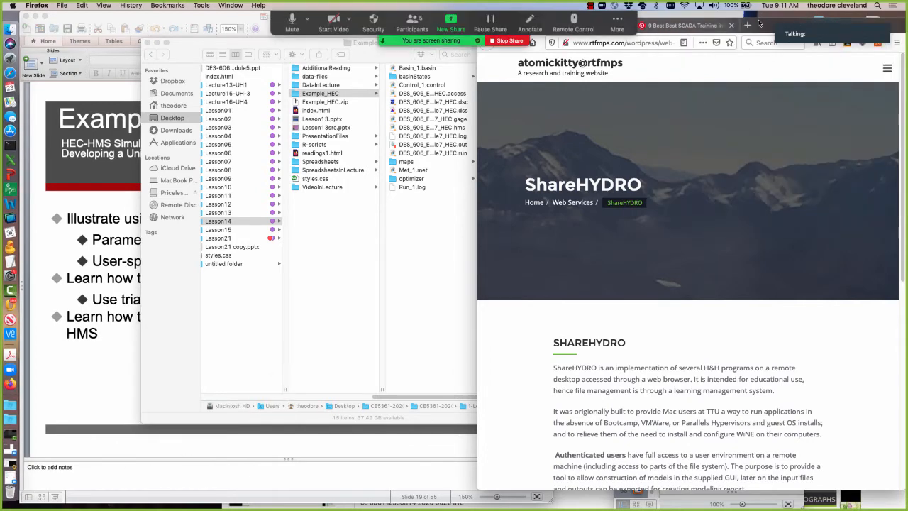
pyautogui.moveTo(768, 21)
pyautogui.mouseDown()
pyautogui.moveTo(751, 14)
pyautogui.moveTo(768, 33)
pyautogui.mouseUp()
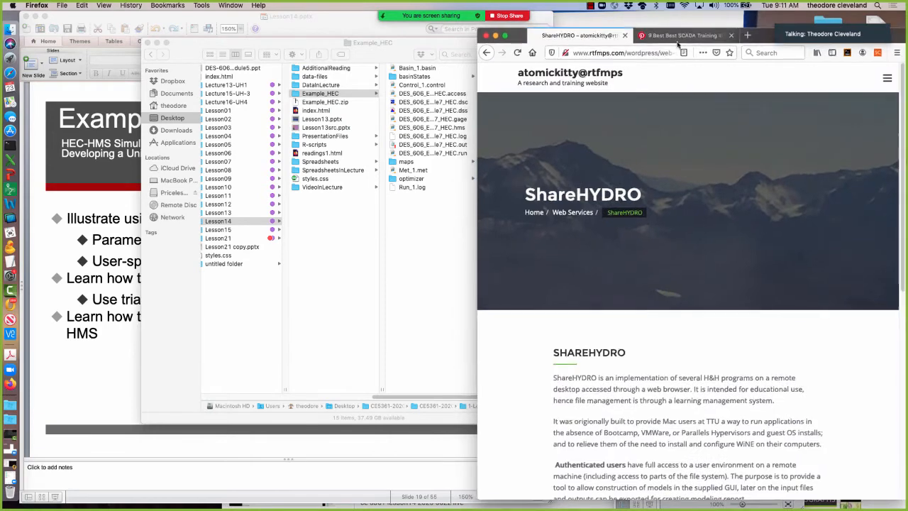
pyautogui.moveTo(478, 29); pyautogui.dragTo(445, 21)
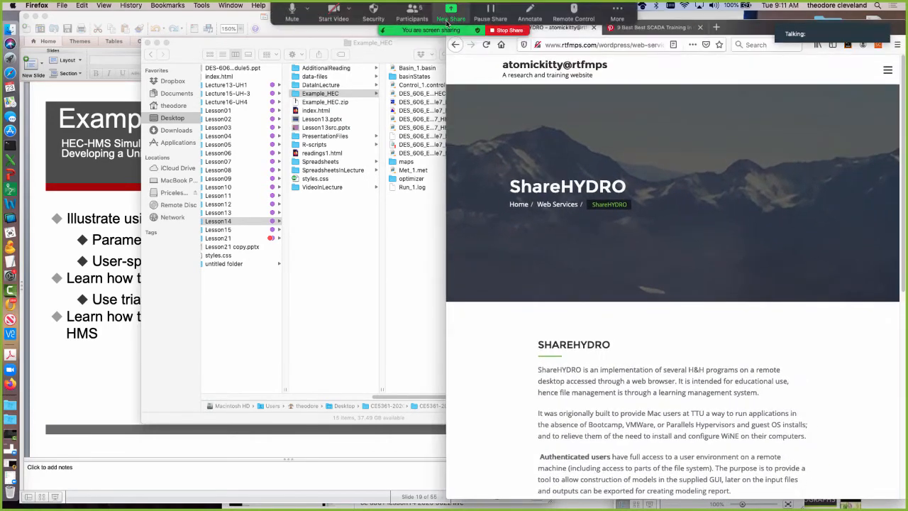
pyautogui.moveTo(445, 497); pyautogui.dragTo(449, 466)
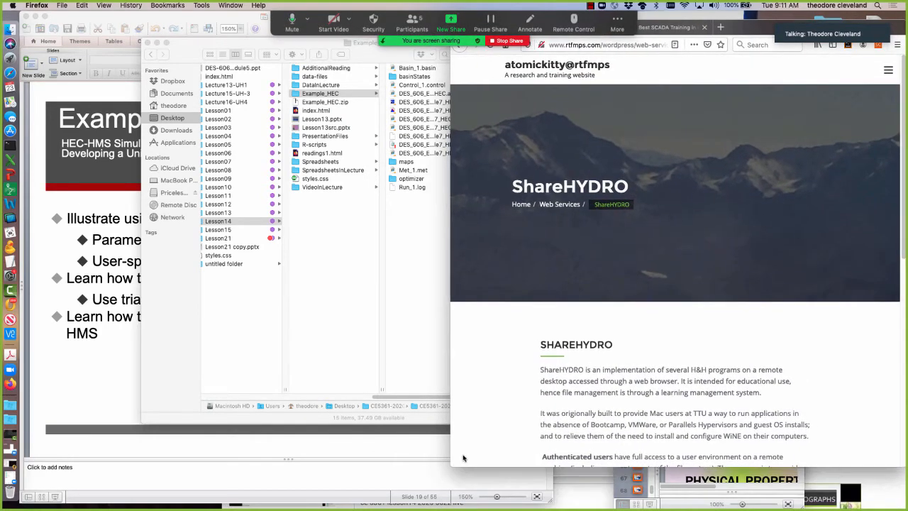
pyautogui.moveTo(751, 31); pyautogui.dragTo(744, 48)
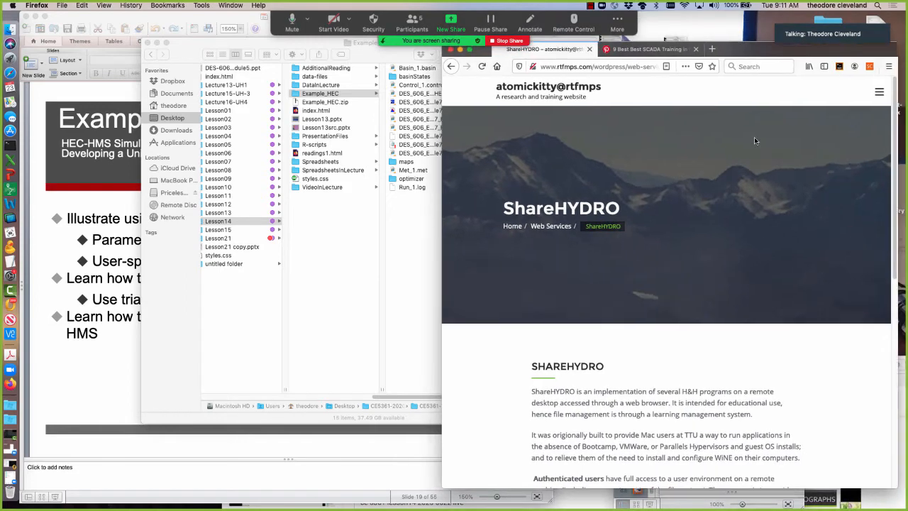
# Open the ShareHydroDEV portal from the list of portal links and start the noVNC connection.
pyautogui.scroll(-5, 712, 298)
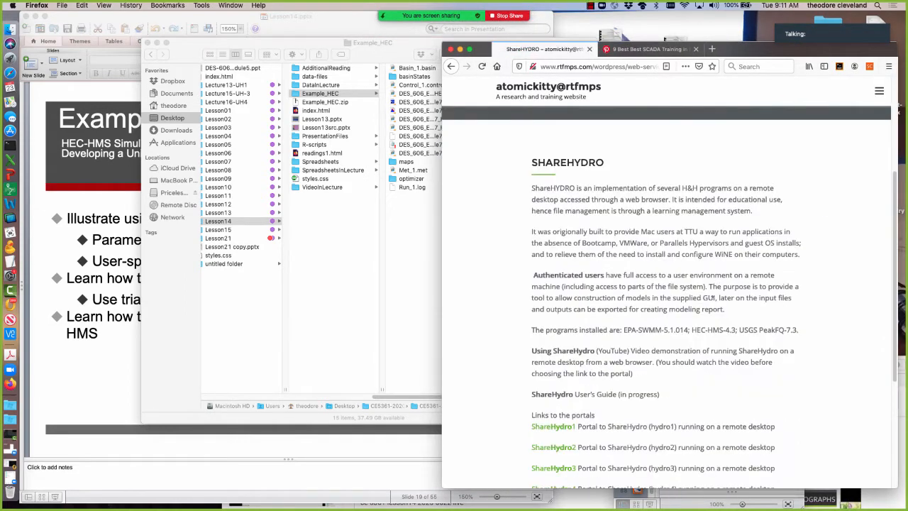
pyautogui.scroll(-5, 712, 298)
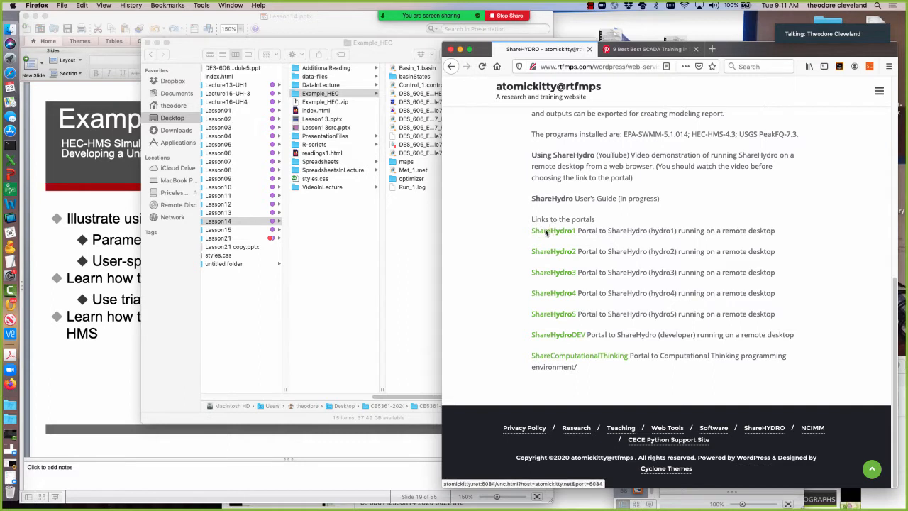
pyautogui.click(549, 337)
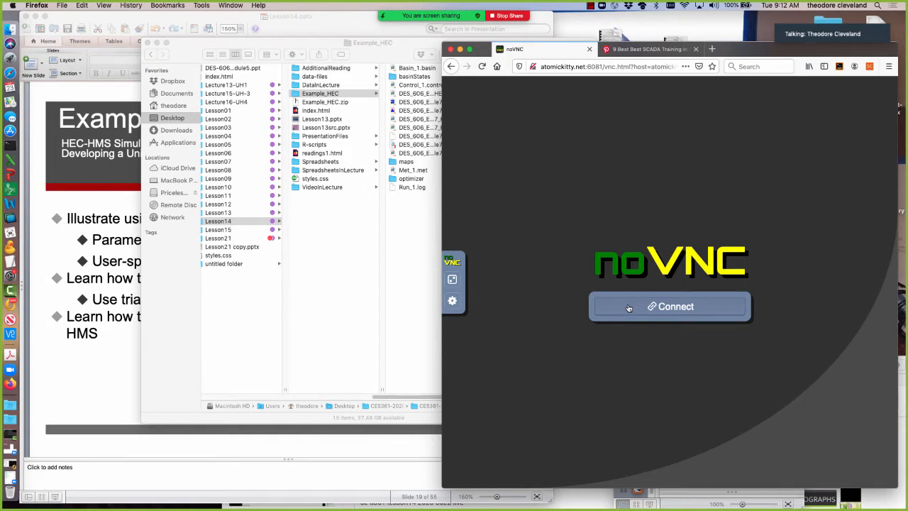
pyautogui.click(628, 307)
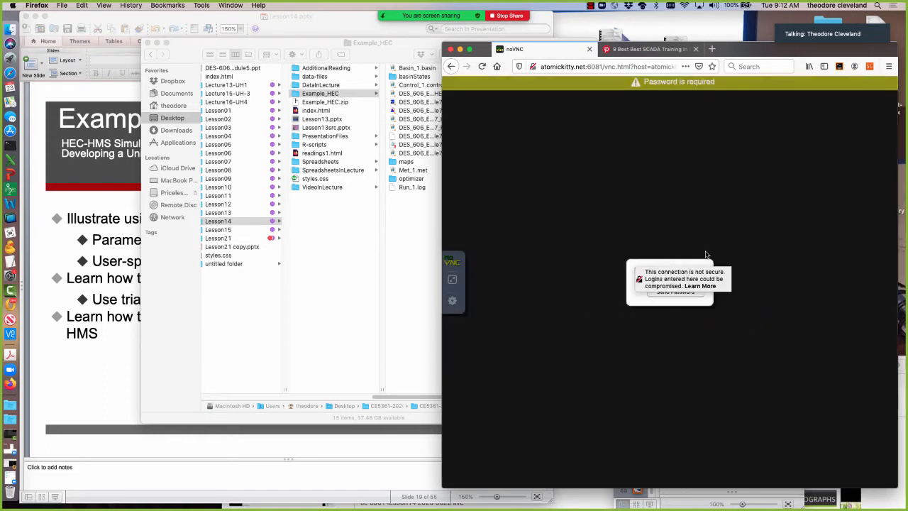
# Try to log in to the ShareHydro remote desktop by submitting the noVNC account password.
pyautogui.click(704, 264)
pyautogui.click(669, 278)
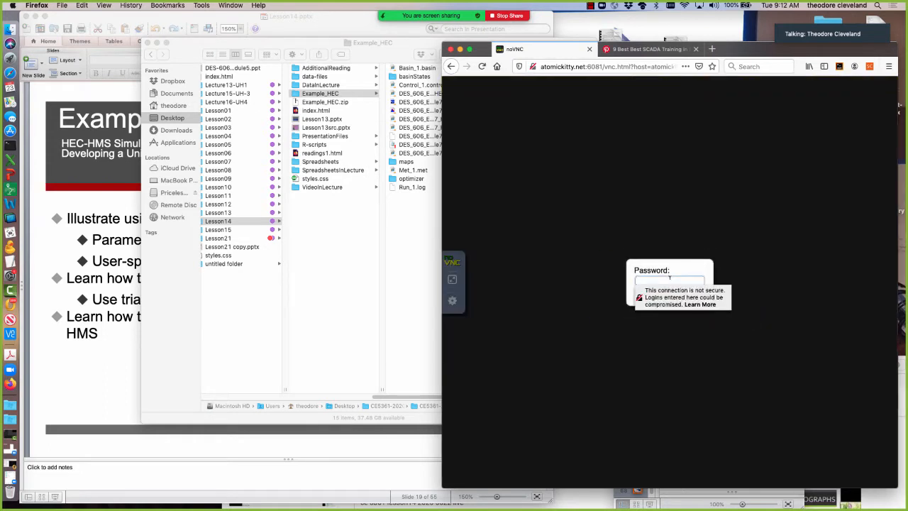
pyautogui.write('••')
pyautogui.press('BackSpace')
pyautogui.press('BackSpace')
pyautogui.write('•')
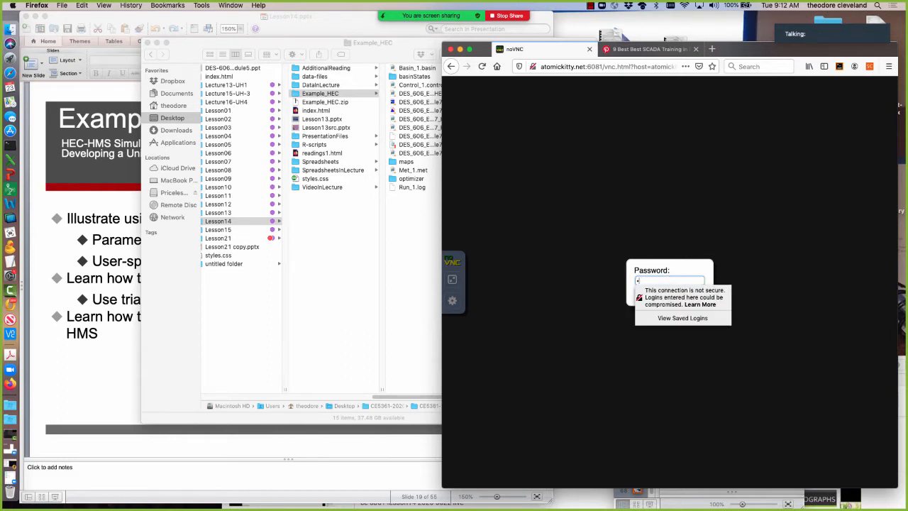
pyautogui.write('•')
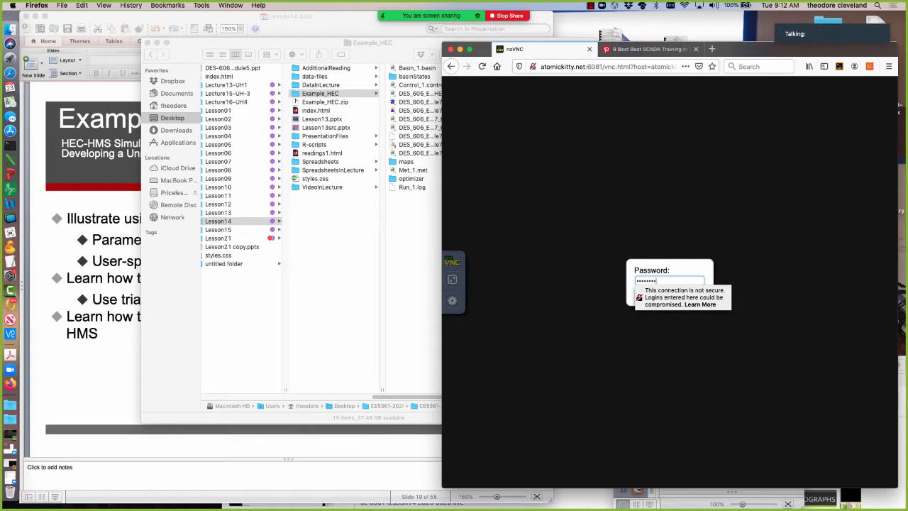
pyautogui.press('Return')
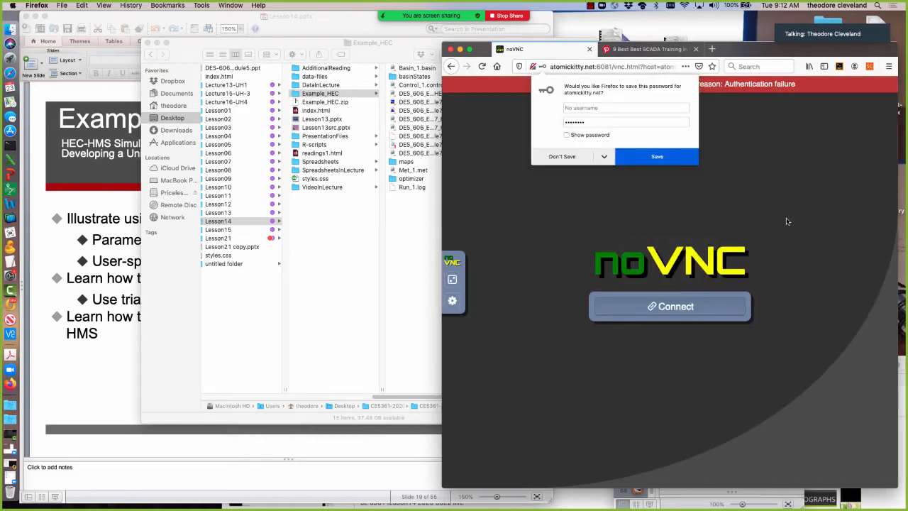
# Reconnect to the noVNC session and submit the account password again to open the remote desktop.
pyautogui.click(664, 305)
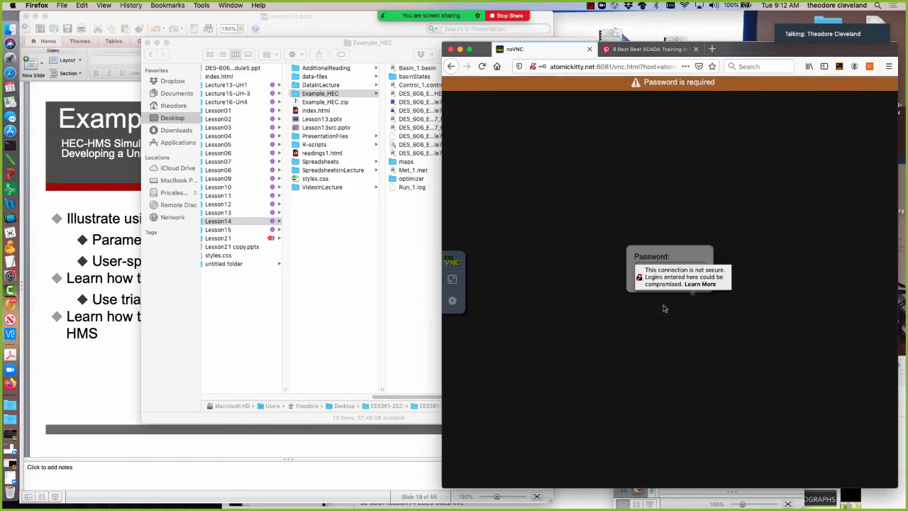
pyautogui.click(720, 329)
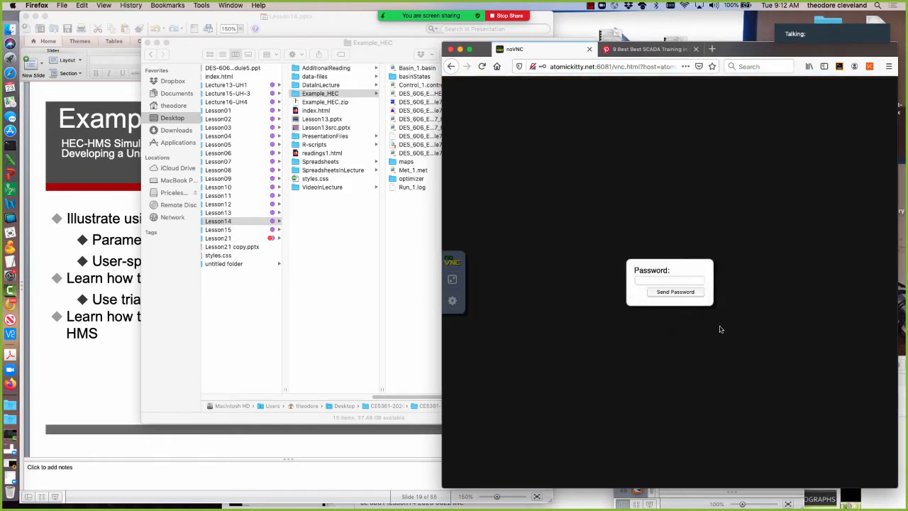
pyautogui.click(681, 279)
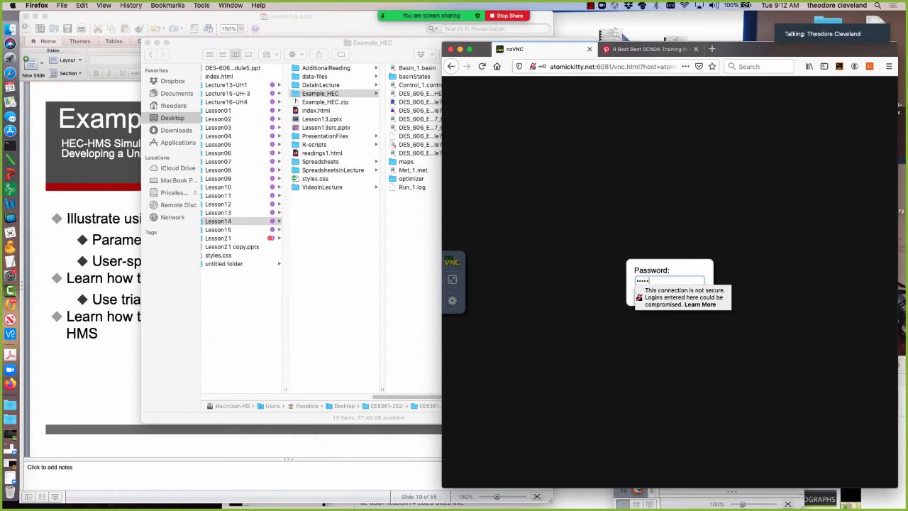
pyautogui.write('•')
pyautogui.press('Return')
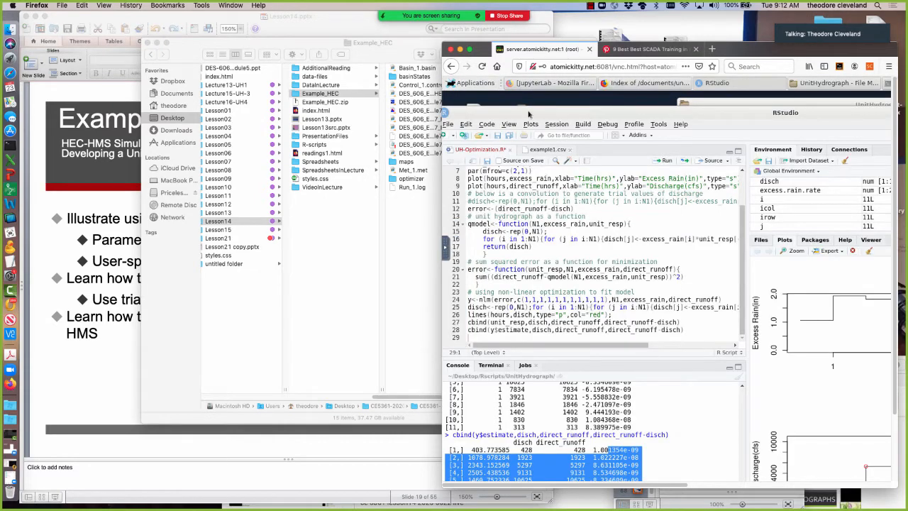
# Quit the remote RStudio session, saving the workspace image and UH-Optimization.R.
pyautogui.moveTo(528, 114); pyautogui.dragTo(625, 122)
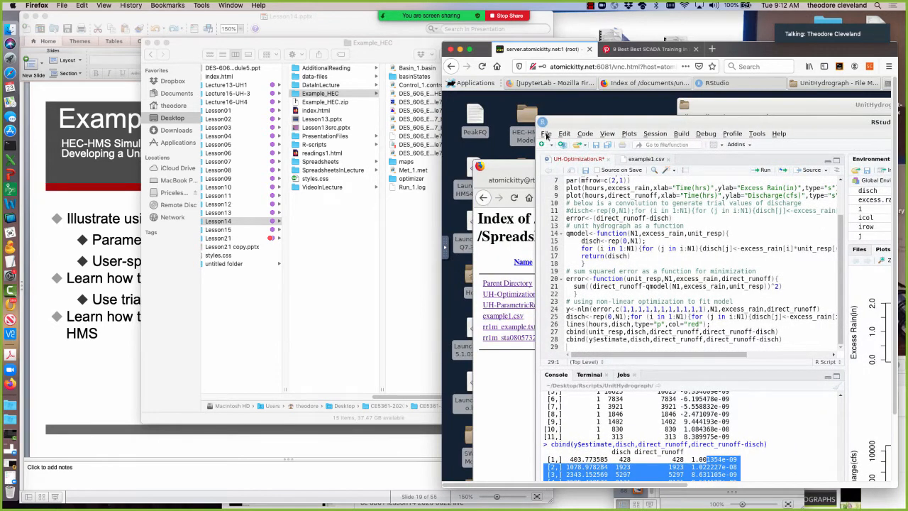
pyautogui.click(546, 134)
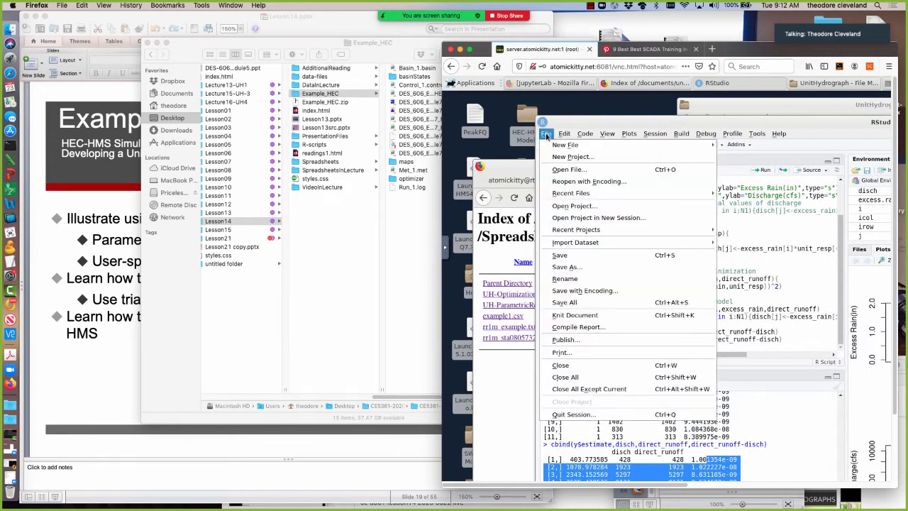
pyautogui.click(551, 417)
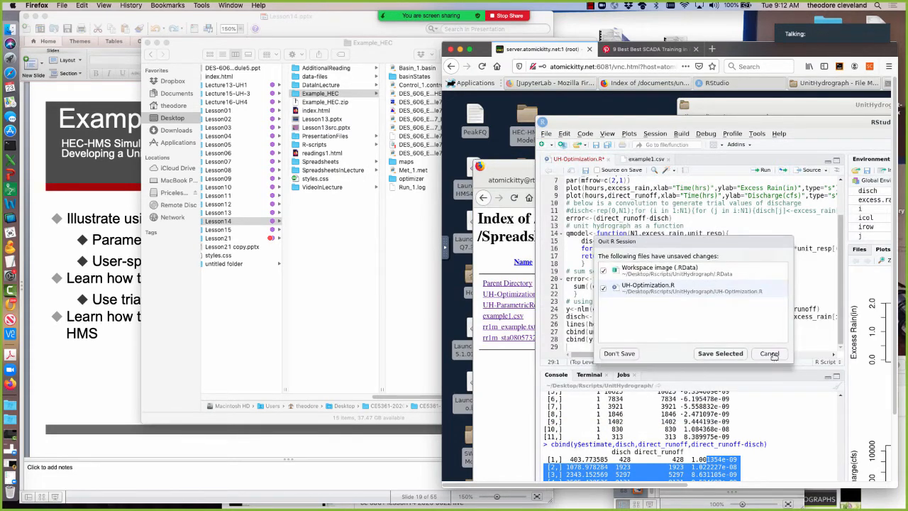
pyautogui.click(713, 354)
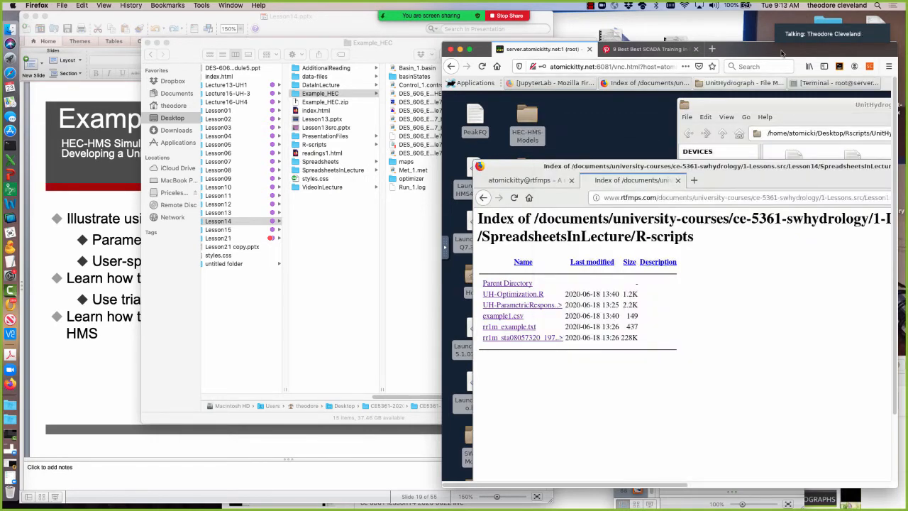
# Reposition the browser window and set the noVNC scaling mode to Remote Resizing.
pyautogui.moveTo(781, 50); pyautogui.dragTo(695, 47)
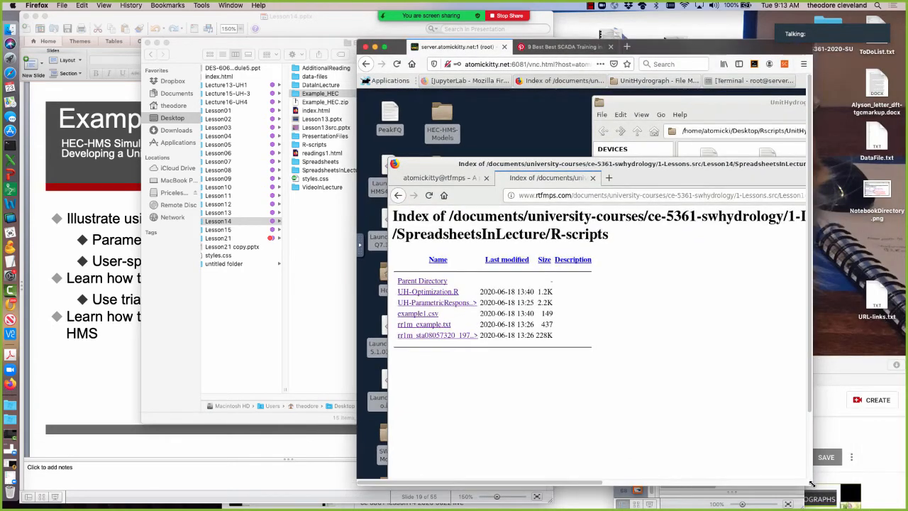
pyautogui.click(361, 246)
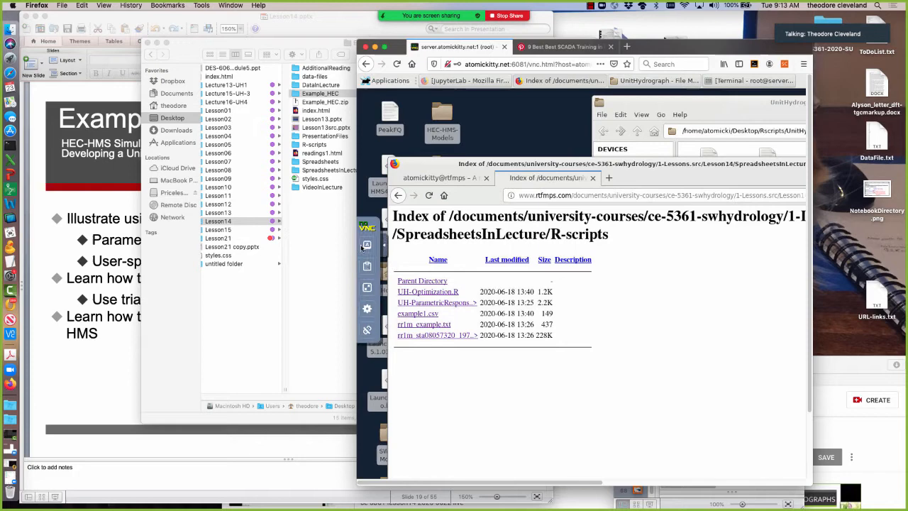
pyautogui.click(368, 311)
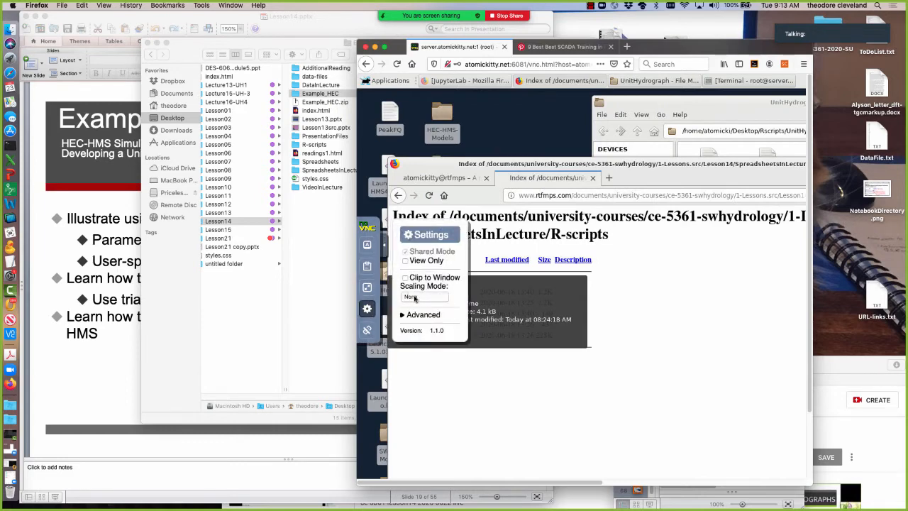
pyautogui.click(412, 297)
pyautogui.click(418, 310)
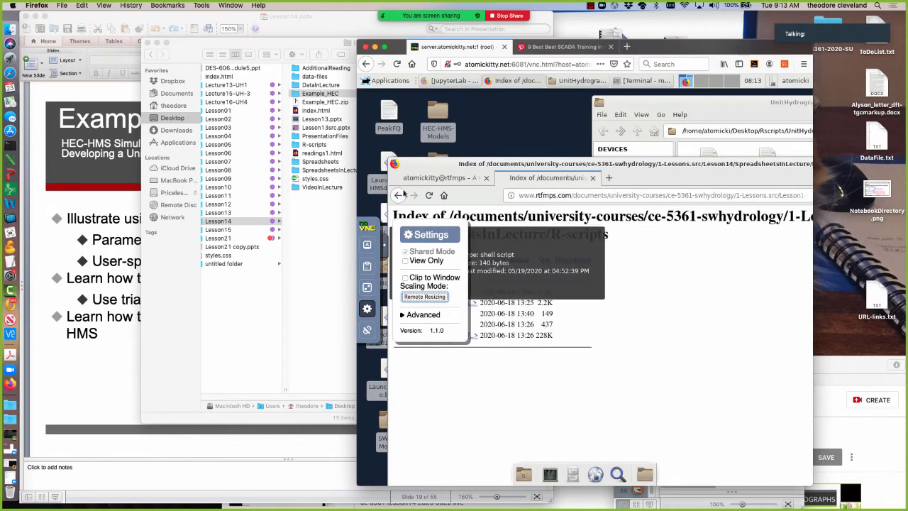
# Widen and reposition the browser window to enlarge the remote desktop, and collapse the noVNC settings.
pyautogui.moveTo(432, 160); pyautogui.dragTo(420, 122)
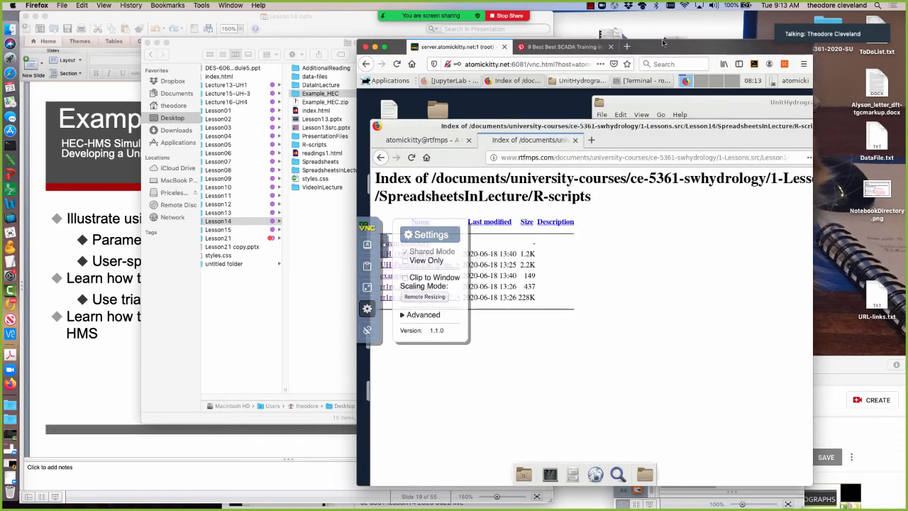
pyautogui.moveTo(665, 43); pyautogui.dragTo(630, 46)
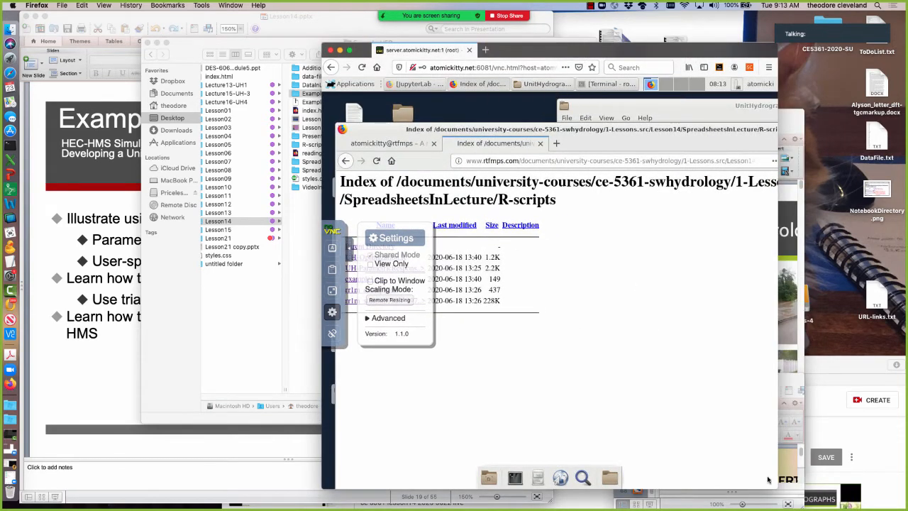
pyautogui.moveTo(777, 489); pyautogui.dragTo(890, 489)
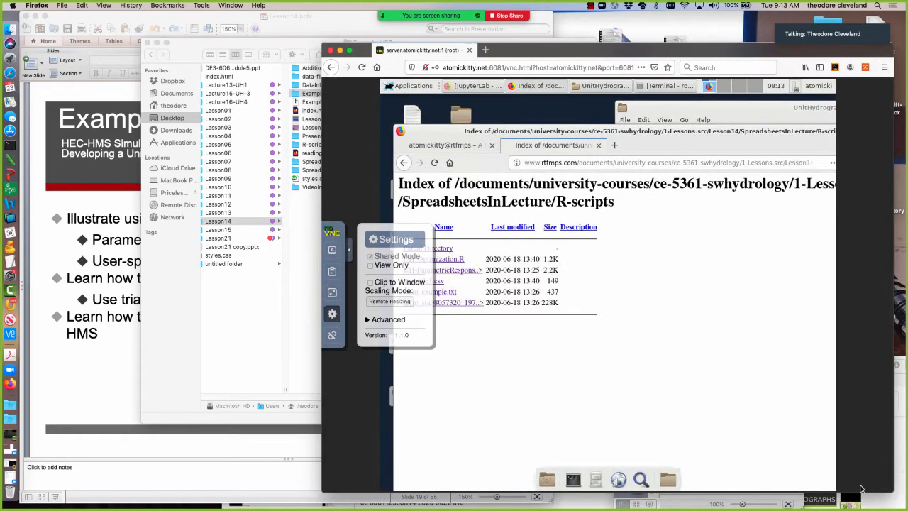
pyautogui.moveTo(659, 44); pyautogui.dragTo(567, 26)
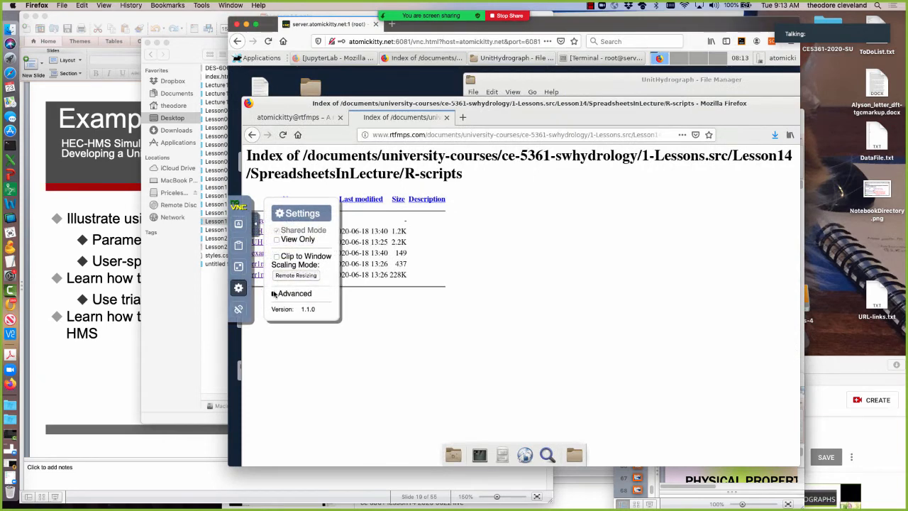
pyautogui.click(255, 225)
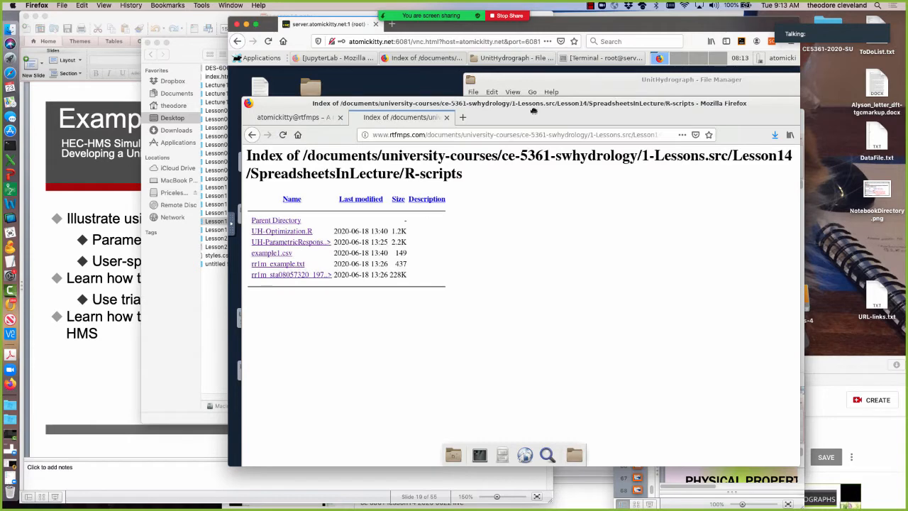
# Shift the remote Firefox window out of the way and close the UnitHydrograph file manager window.
pyautogui.moveTo(535, 113); pyautogui.dragTo(563, 157)
pyautogui.click(559, 81)
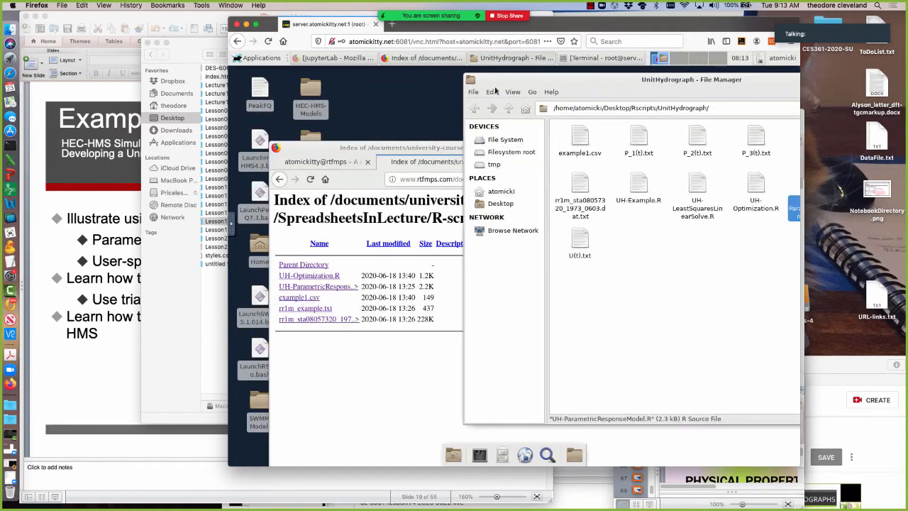
pyautogui.moveTo(559, 81); pyautogui.dragTo(387, 113)
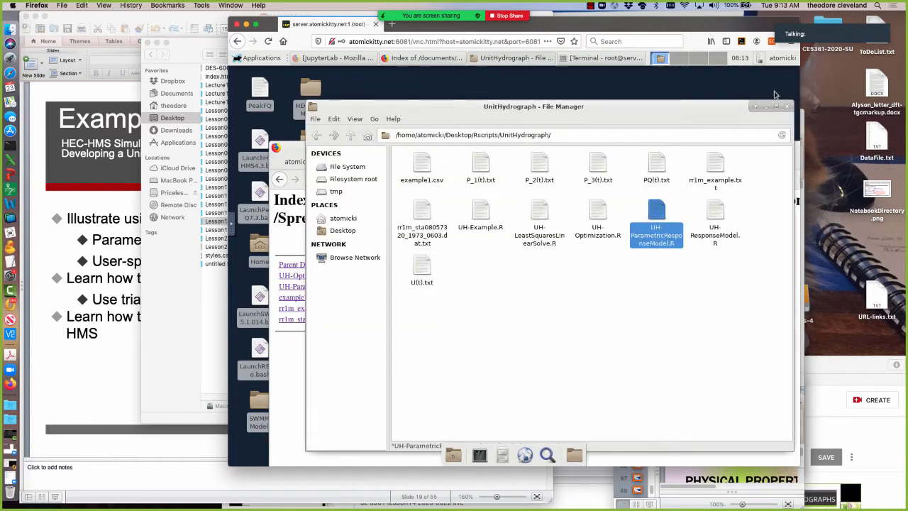
pyautogui.click(786, 106)
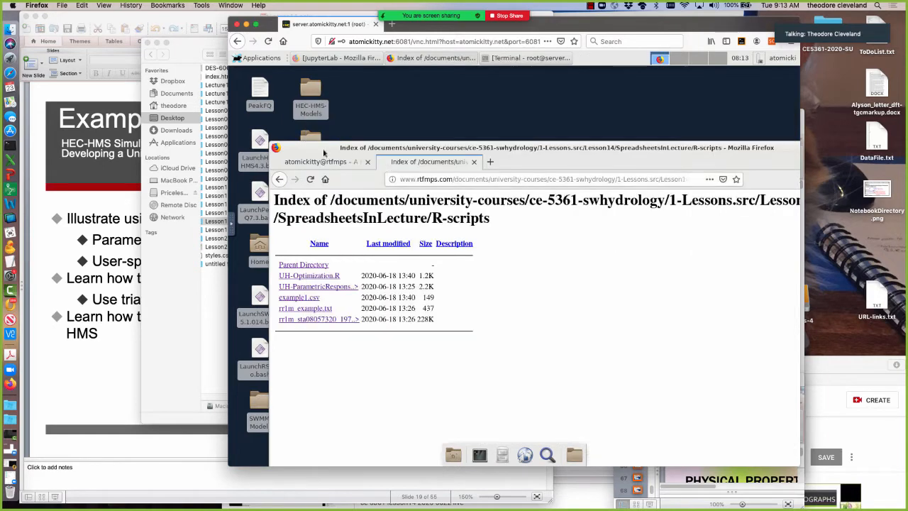
# Move the remote Firefox window clear of the desktop icons and open the HEC-HMS-Models folder.
pyautogui.moveTo(323, 153); pyautogui.dragTo(415, 101)
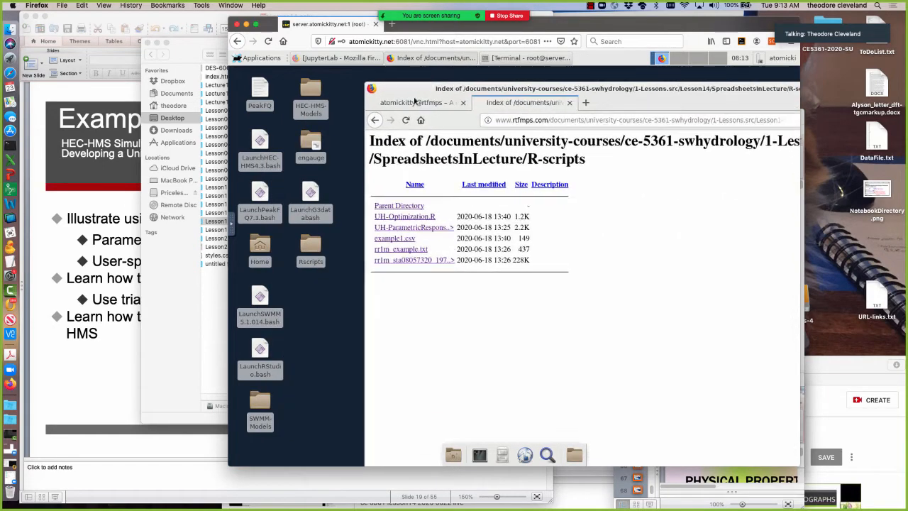
pyautogui.click(310, 92)
pyautogui.doubleClick(311, 93)
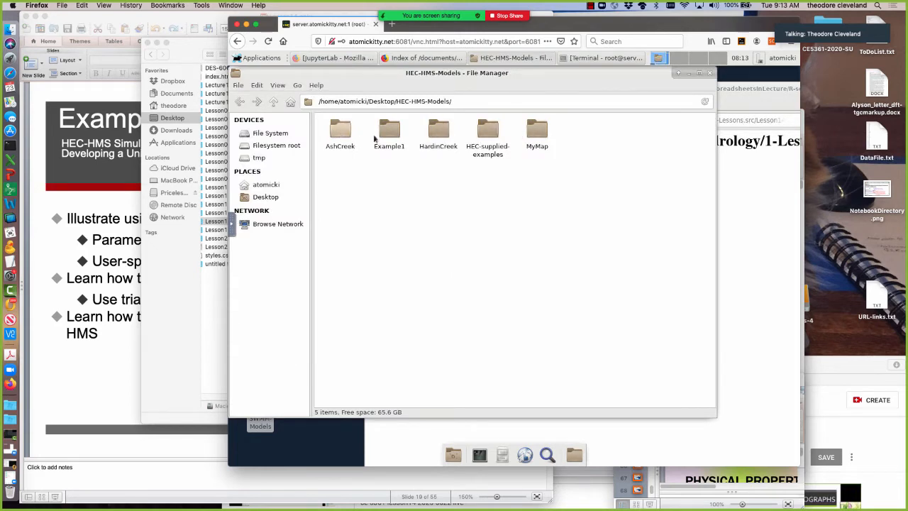
# In the remote Firefox, return to the course site and open Lesson-14 under Surface Runoff (Lessons 11-16).
pyautogui.click(743, 183)
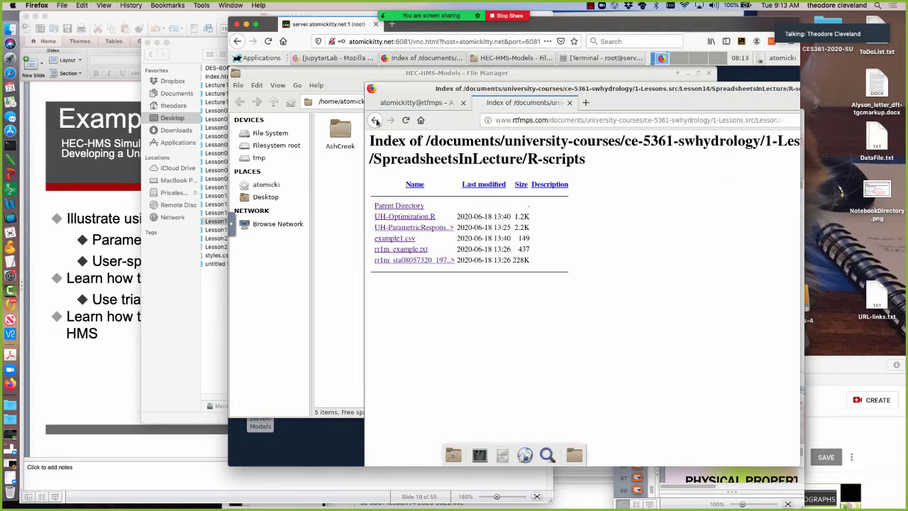
pyautogui.click(375, 120)
pyautogui.click(375, 121)
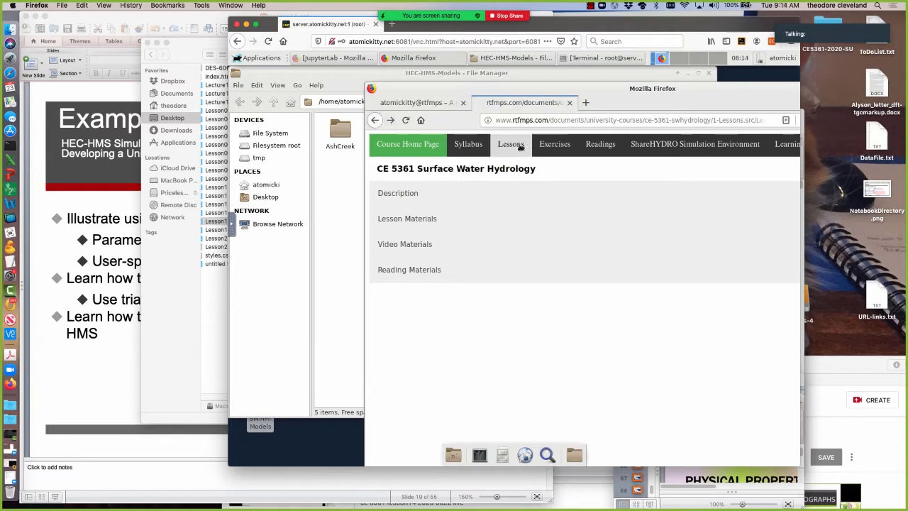
pyautogui.click(520, 147)
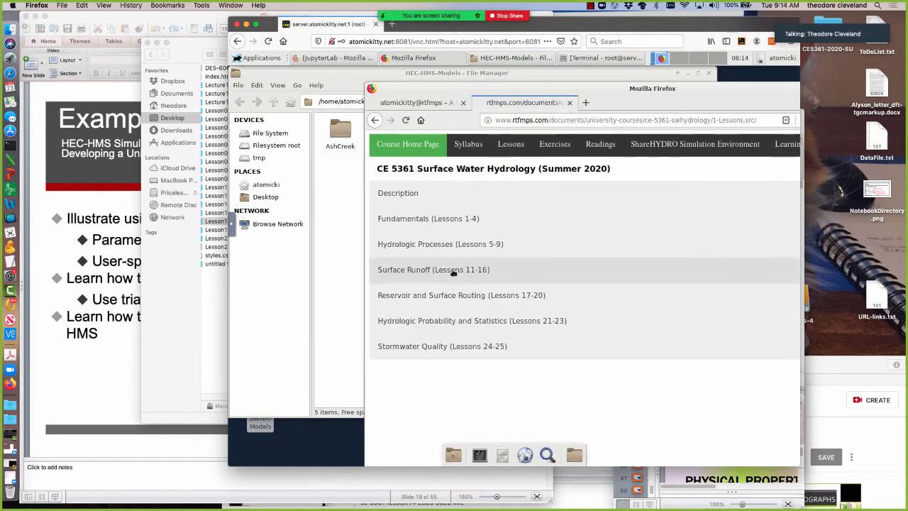
pyautogui.click(453, 273)
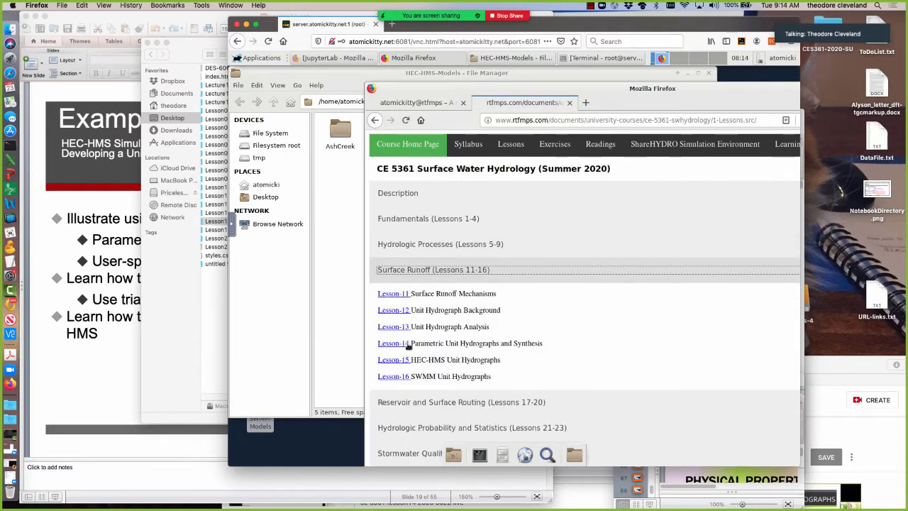
pyautogui.click(405, 345)
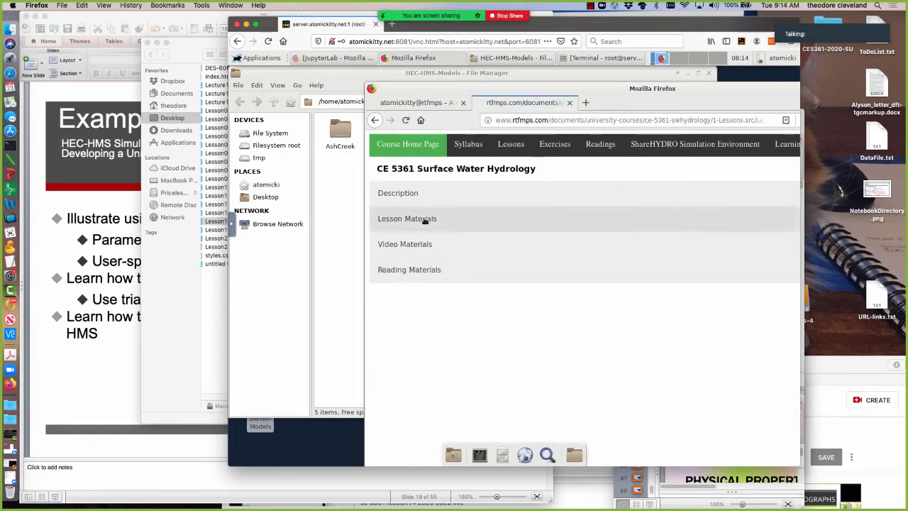
# Look into the lesson materials' XLS.src; R.src listing, return to the lesson page and open the DAT.src data files.
pyautogui.click(426, 219)
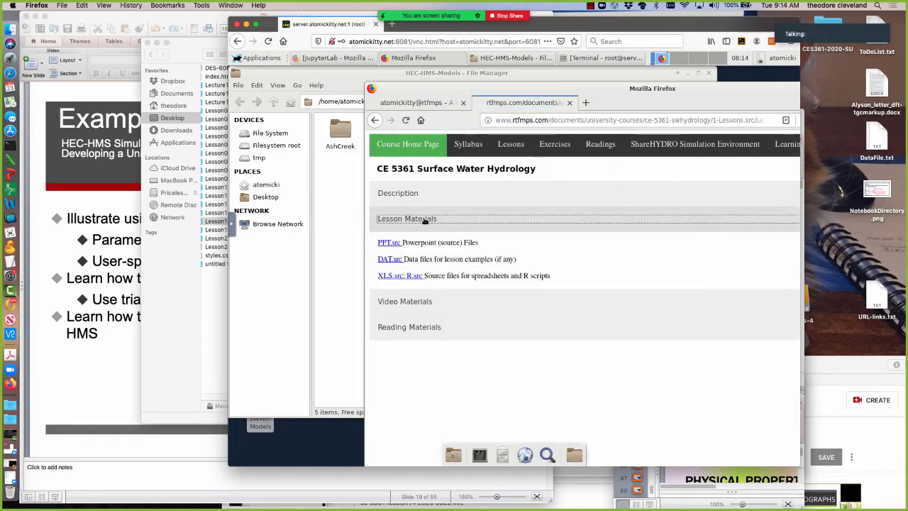
pyautogui.click(394, 276)
pyautogui.click(407, 205)
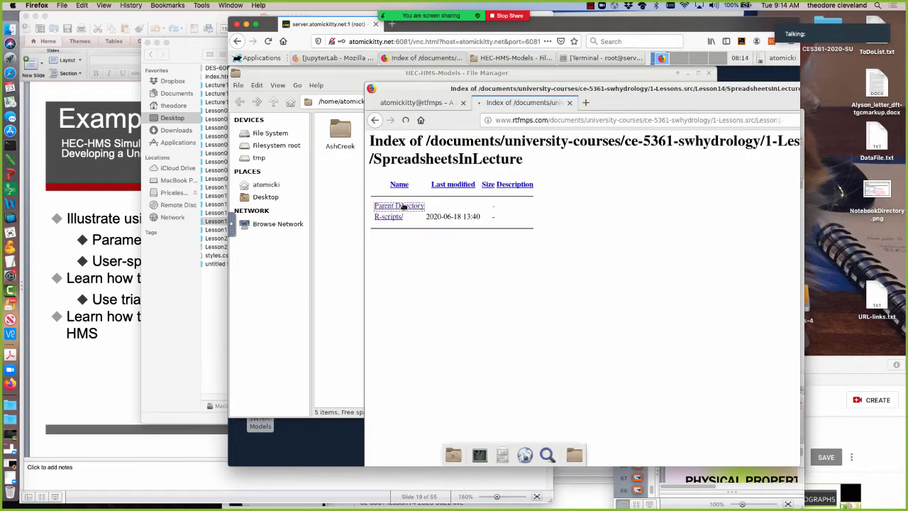
pyautogui.click(406, 220)
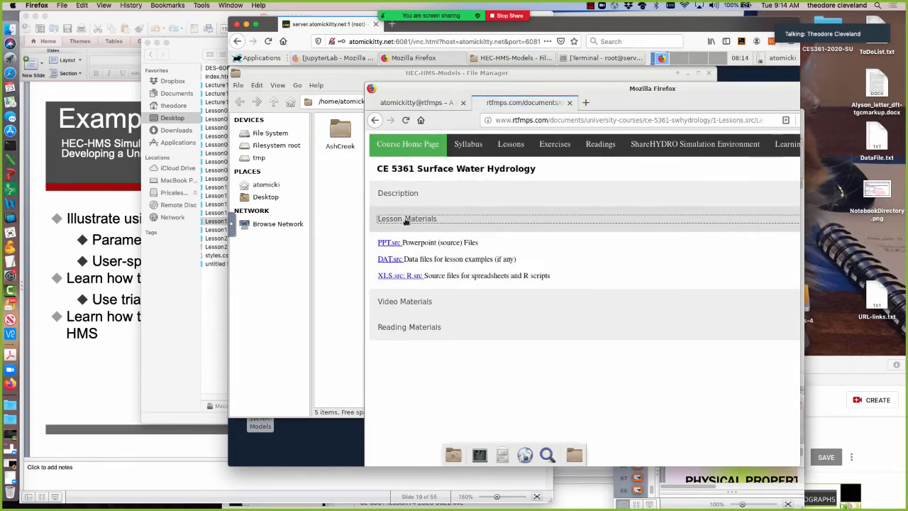
pyautogui.click(390, 260)
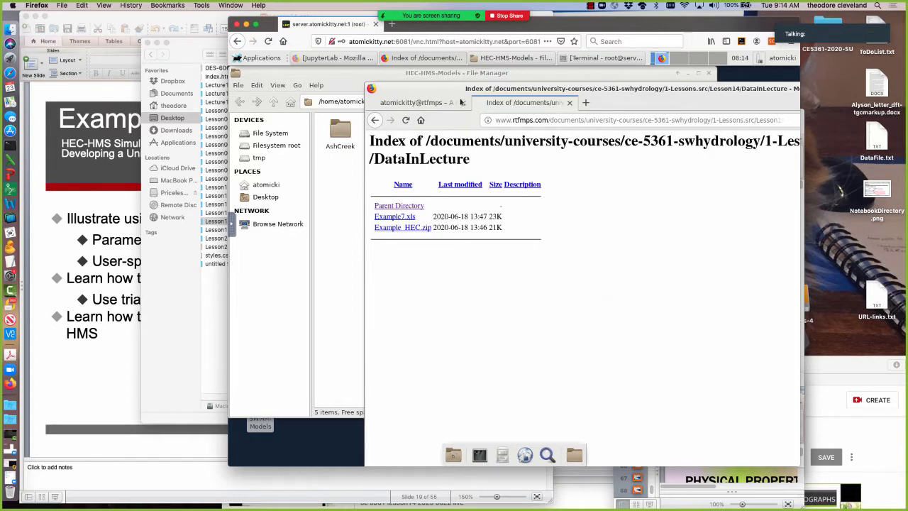
# Save the linked Example_HEC.zip from the DataInLecture listing into the Desktop's HEC-HMS-Models folder.
pyautogui.moveTo(498, 80); pyautogui.dragTo(592, 75)
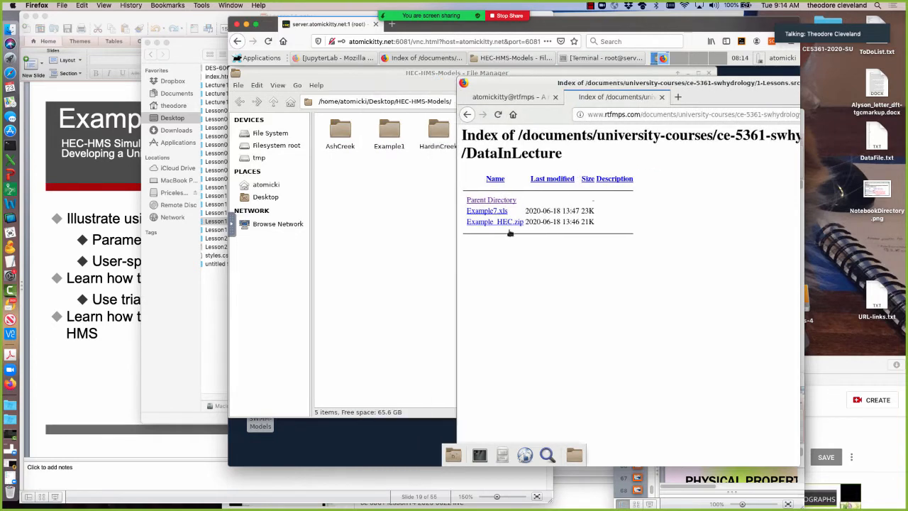
pyautogui.rightClick(491, 223)
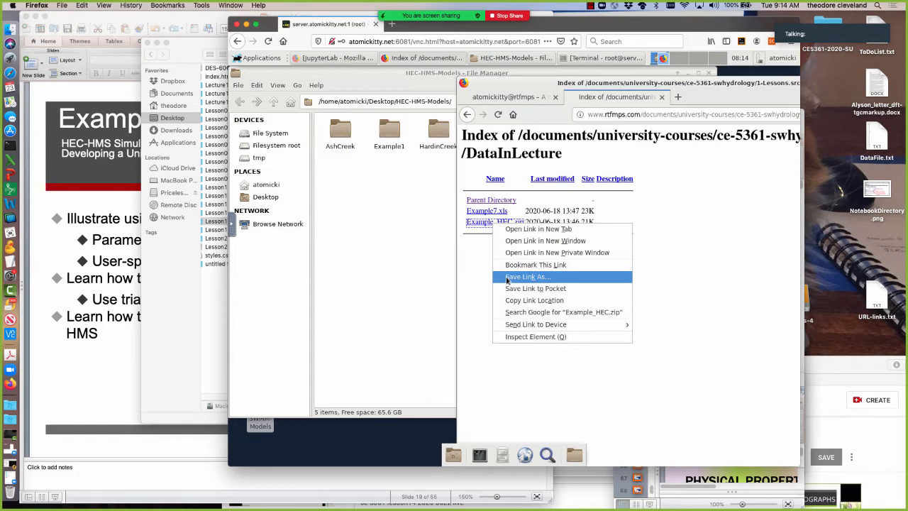
pyautogui.click(507, 280)
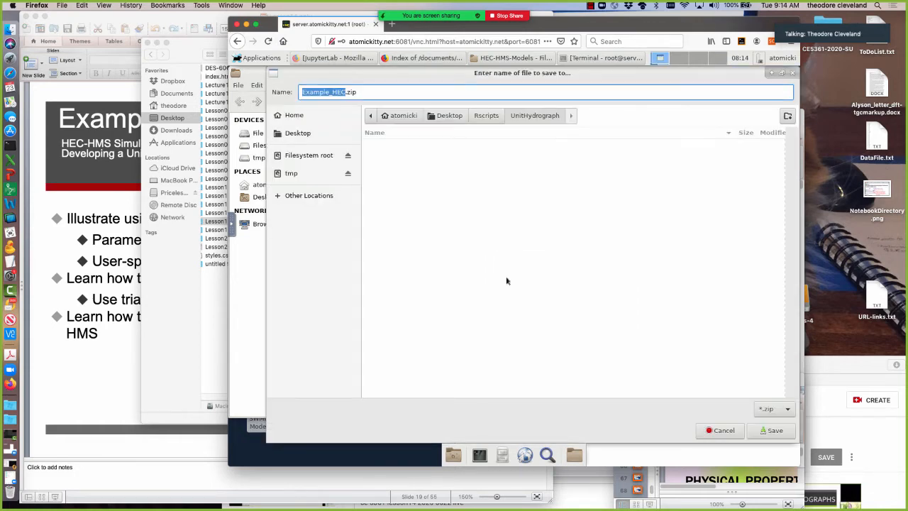
pyautogui.click(442, 116)
pyautogui.doubleClick(398, 155)
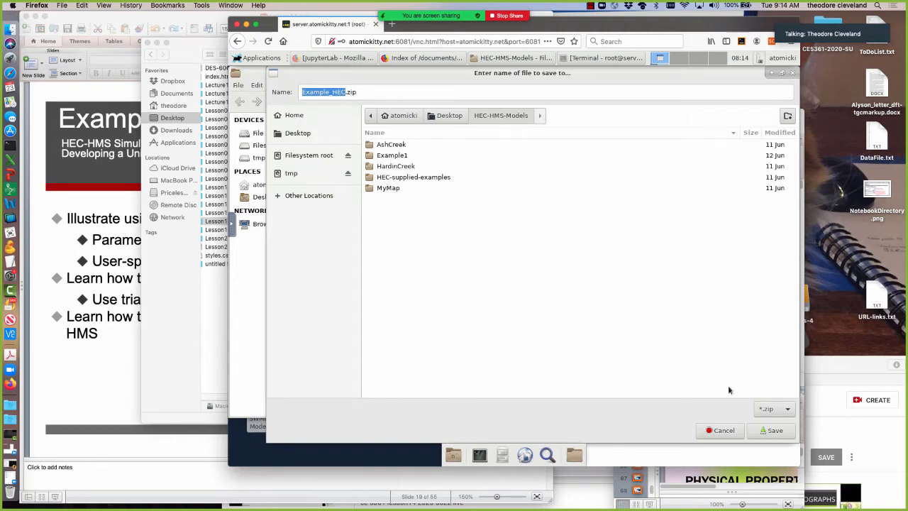
pyautogui.click(772, 430)
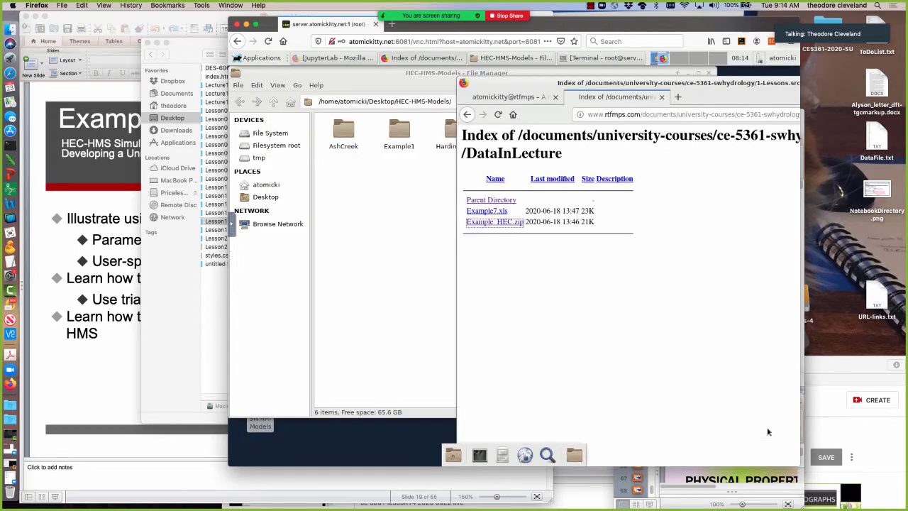
# Close the DataInLecture tab, minimize the remote Firefox and move the HEC-HMS-Models file manager clear of the first column of desktop icons.
pyautogui.moveTo(550, 86); pyautogui.dragTo(374, 97)
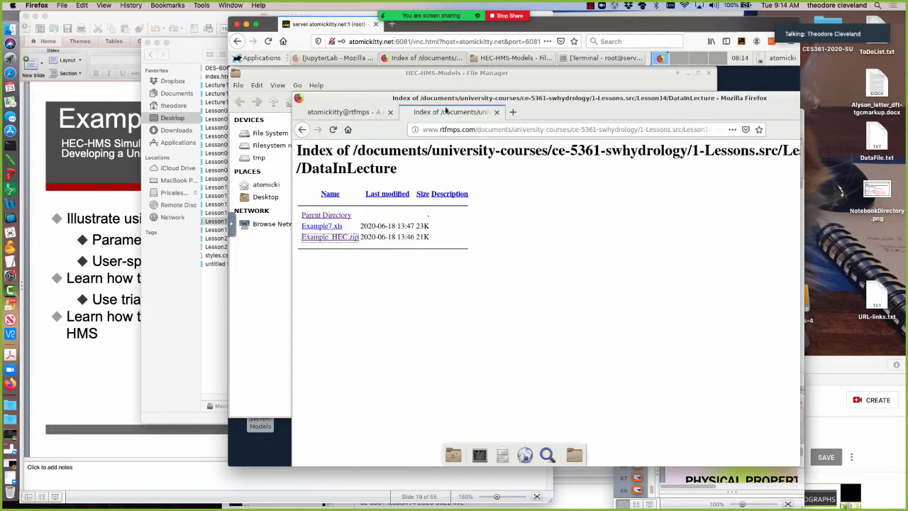
pyautogui.click(497, 112)
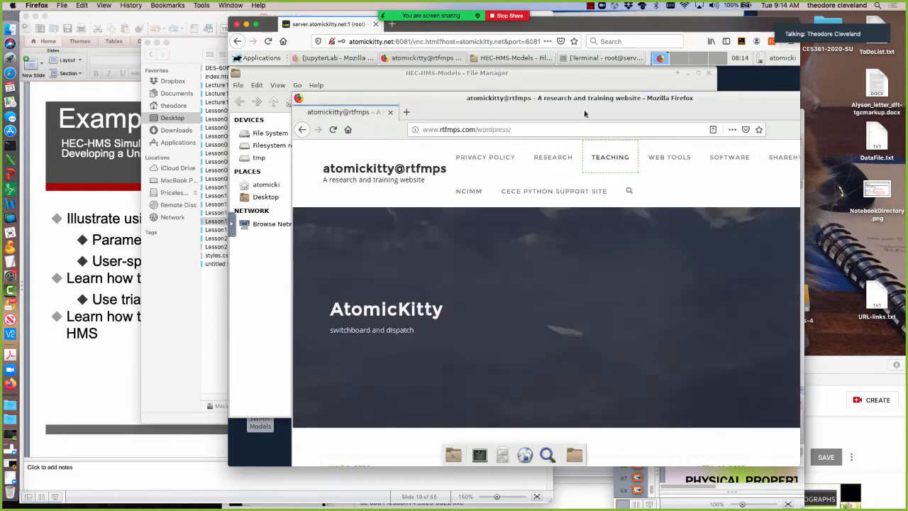
pyautogui.doubleClick(526, 119)
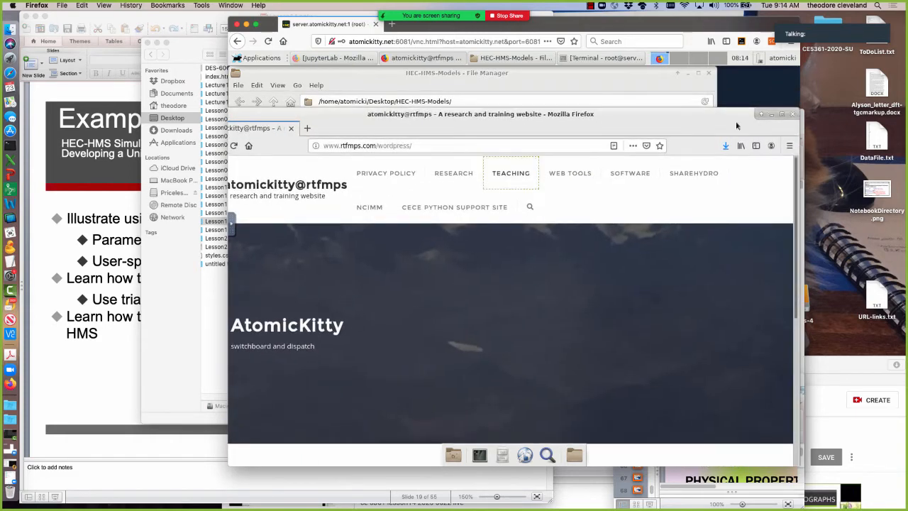
pyautogui.click(770, 113)
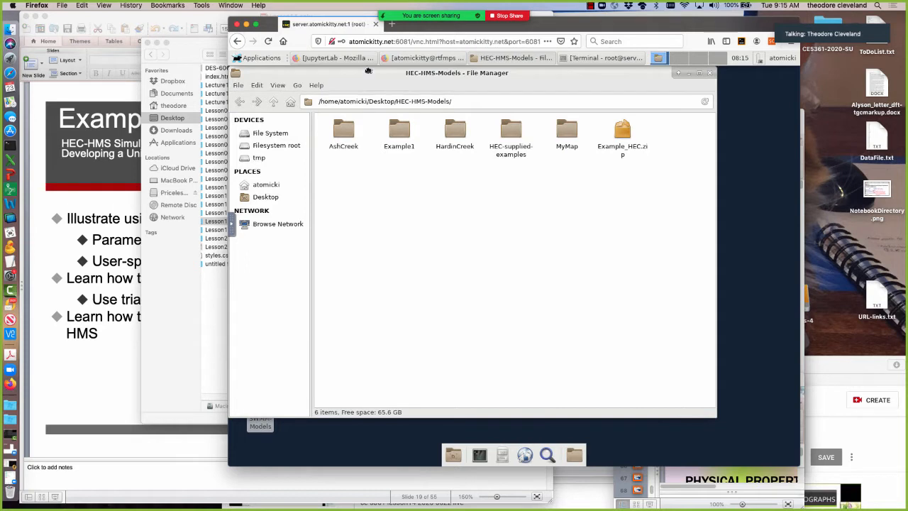
pyautogui.moveTo(368, 71); pyautogui.dragTo(431, 71)
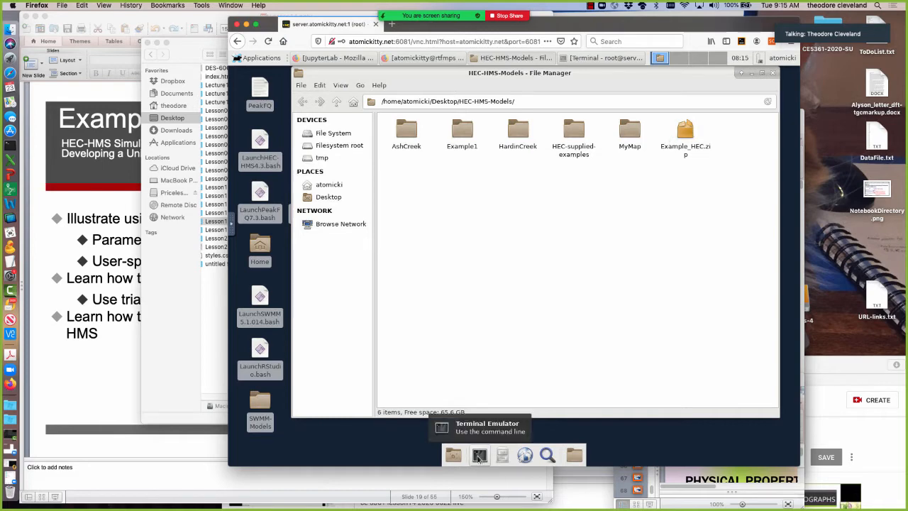
# Open a terminal directly in the HEC-HMS-Models folder and print its working directory with pwd.
pyautogui.click(479, 458)
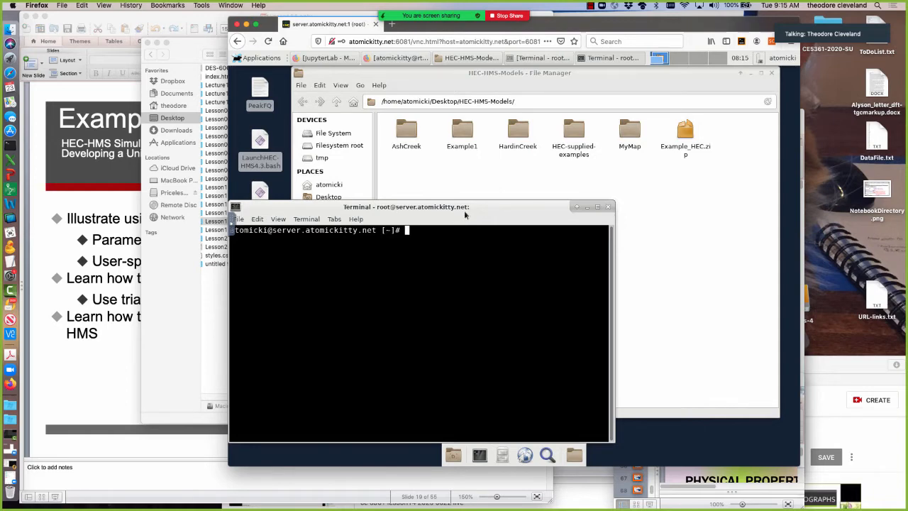
pyautogui.click(608, 207)
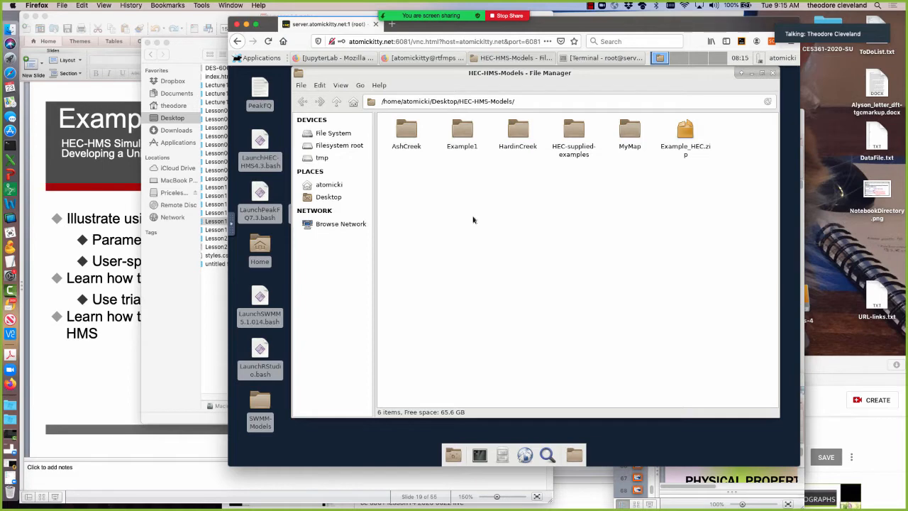
pyautogui.rightClick(473, 219)
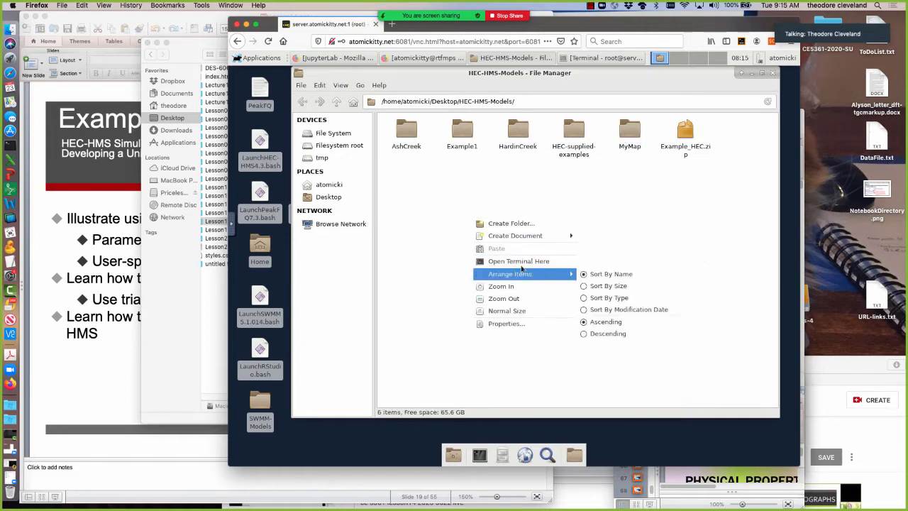
pyautogui.click(516, 260)
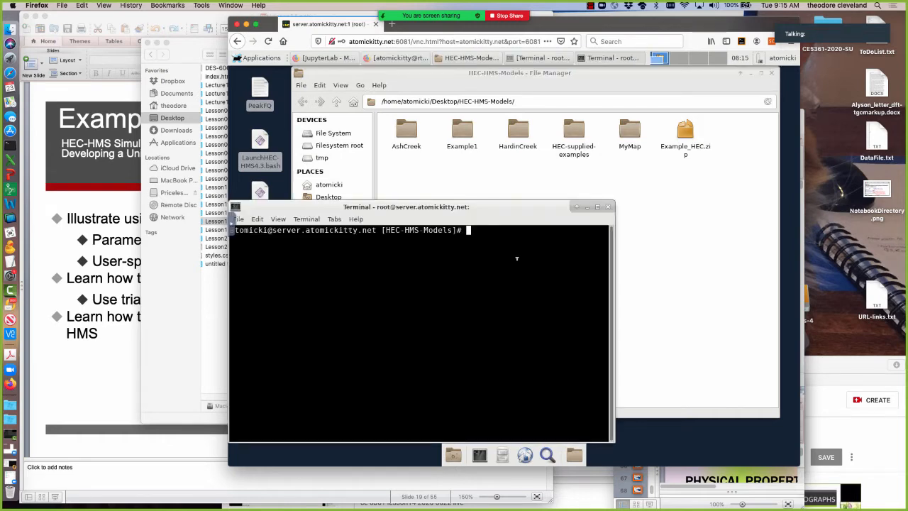
pyautogui.write('pwd')
pyautogui.press('Return')
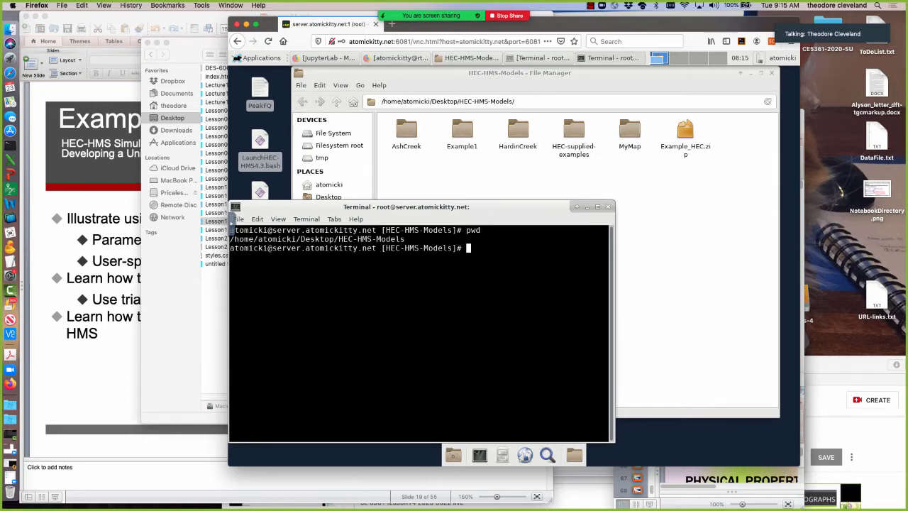
# Extract Example_HEC.zip in the terminal with the unzip command.
pyautogui.write('unzip Ex')
pyautogui.press('Tab')
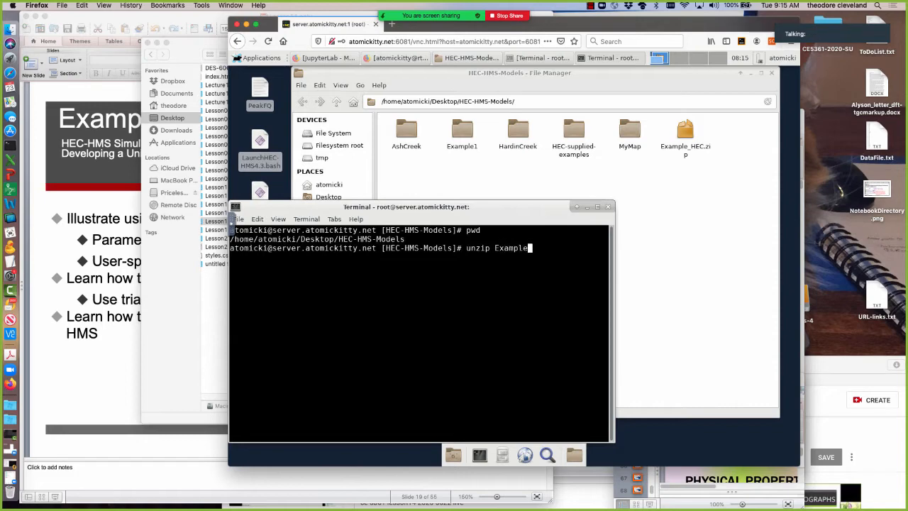
pyautogui.write('_H')
pyautogui.press('Tab')
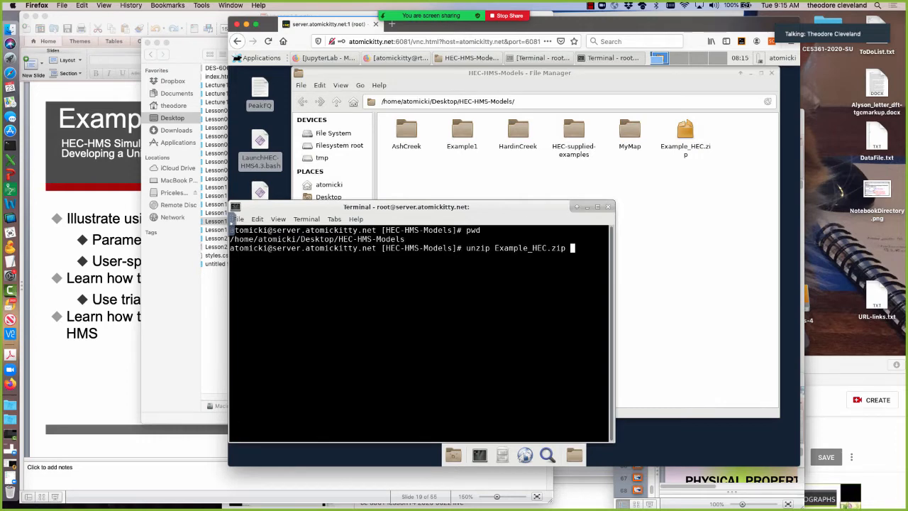
pyautogui.press('Return')
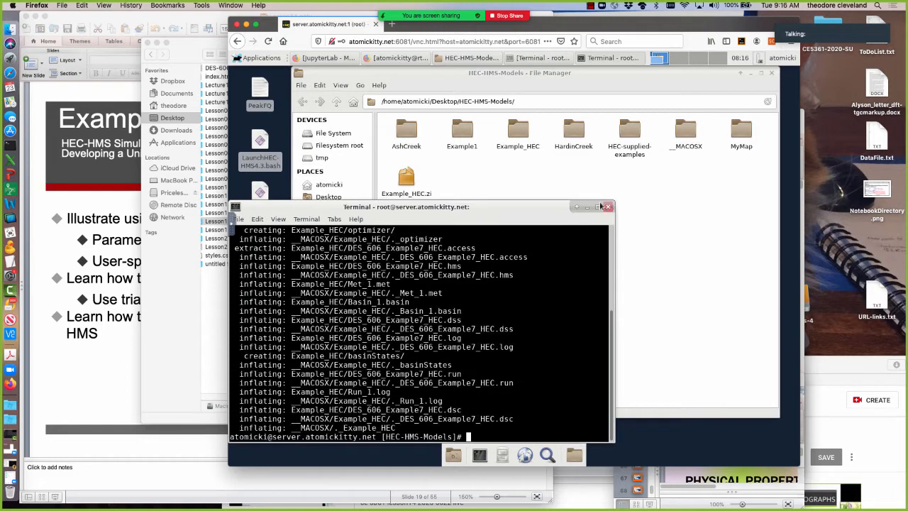
# Check the contents of the extracted Example_HEC folder and return to HEC-HMS-Models.
pyautogui.click(521, 134)
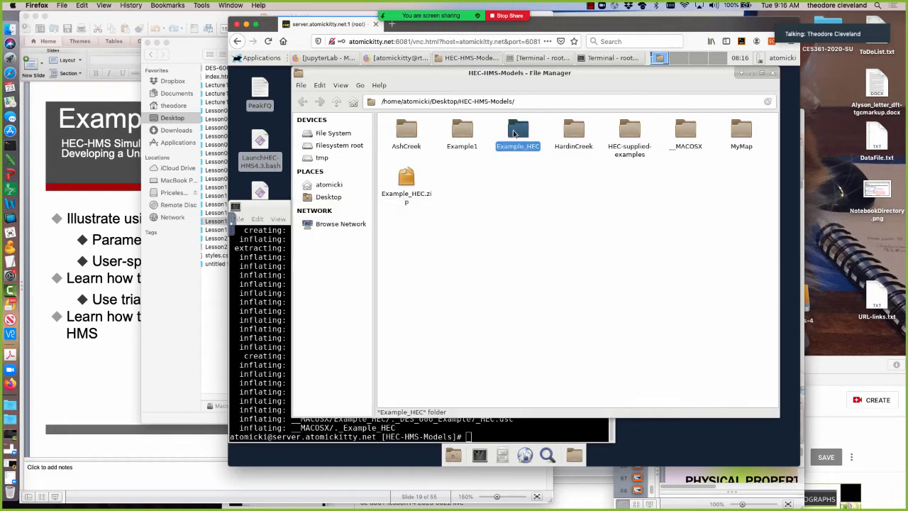
pyautogui.doubleClick(518, 134)
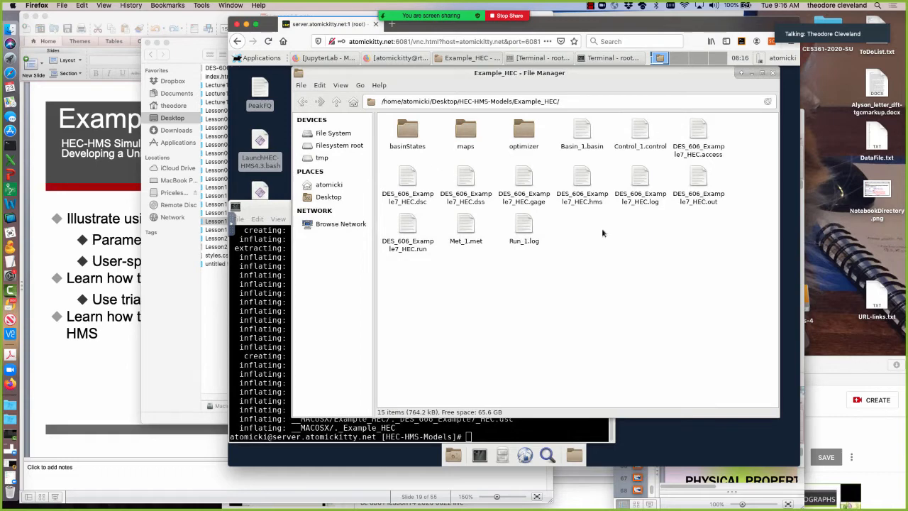
pyautogui.click(302, 103)
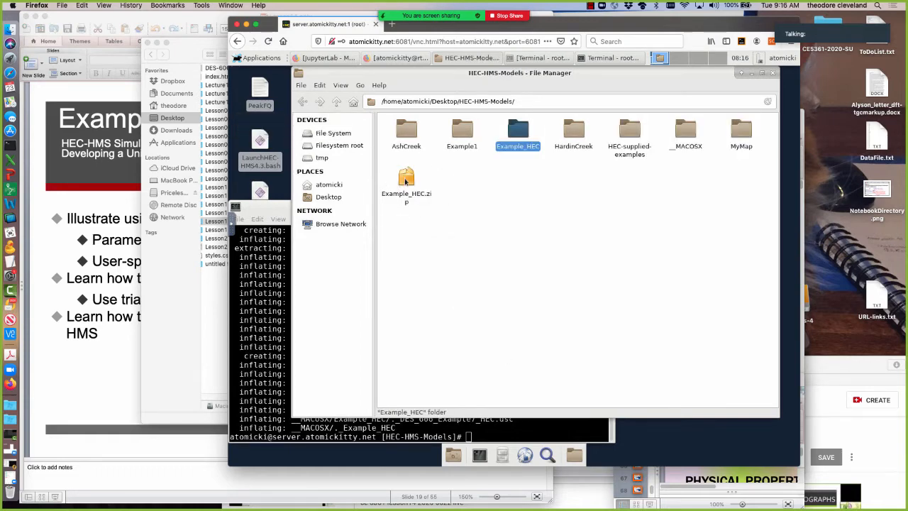
# Permanently delete the Example_HEC.zip archive from the HEC-HMS-Models folder.
pyautogui.rightClick(402, 178)
pyautogui.click(441, 235)
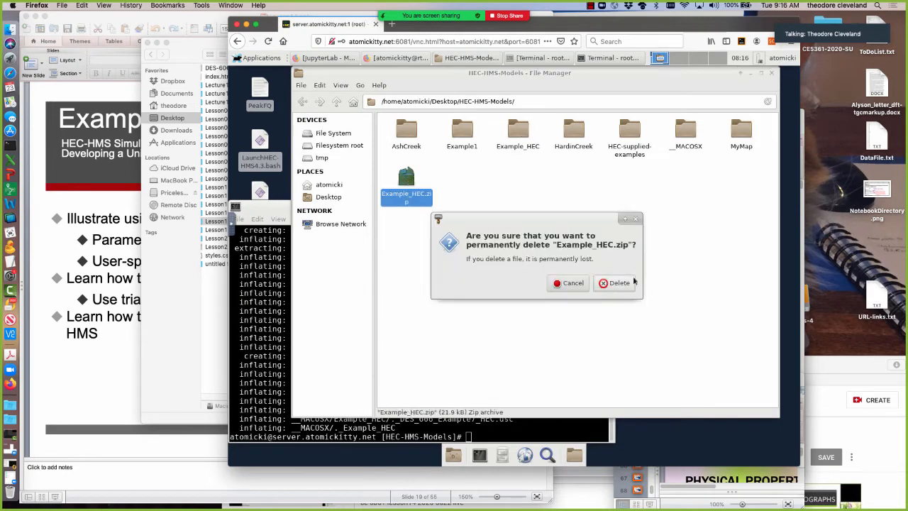
pyautogui.click(615, 283)
# Exit the terminal session and move the file manager window clear of both columns of desktop icons.
pyautogui.click(273, 227)
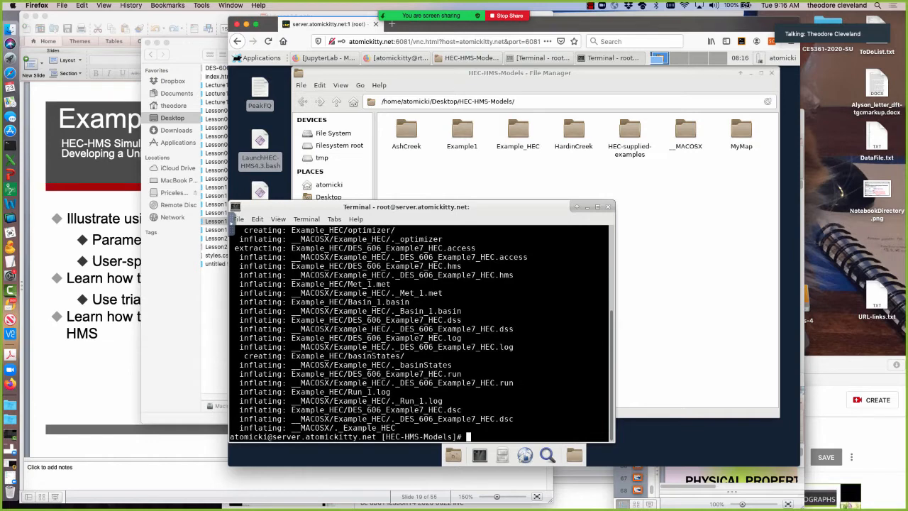
pyautogui.write('exit')
pyautogui.press('Return')
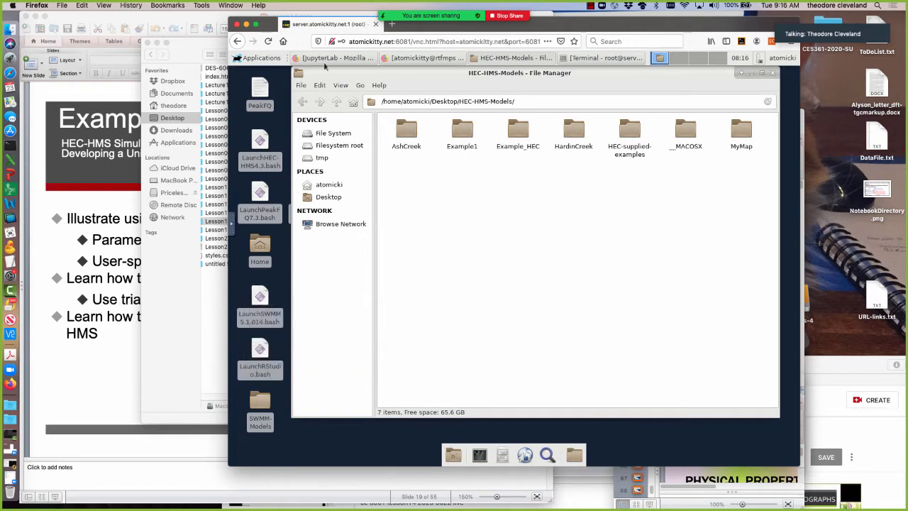
pyautogui.moveTo(339, 74); pyautogui.dragTo(449, 98)
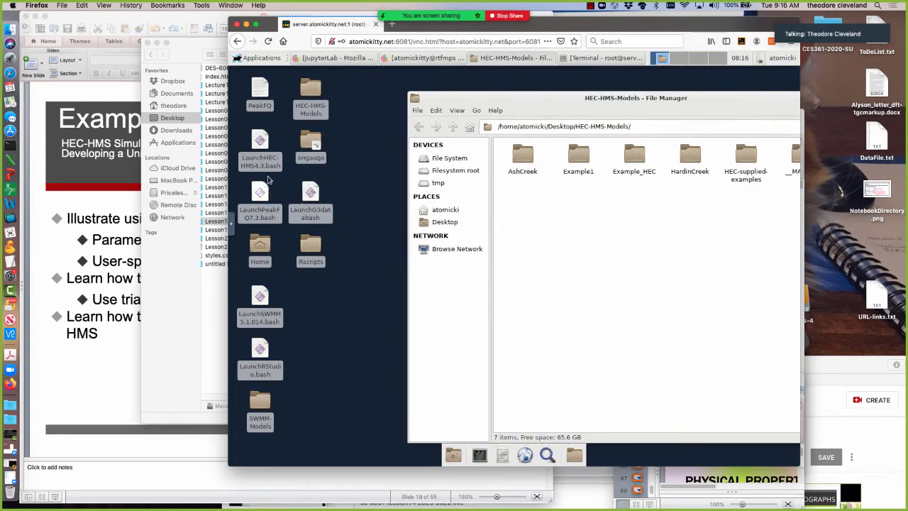
# Switch to the Lesson14.pptx presentation in PowerPoint and review the Problem Statement and Background and Data slides on watershed properties, precipitation and direct runoff.
pyautogui.click(100, 289)
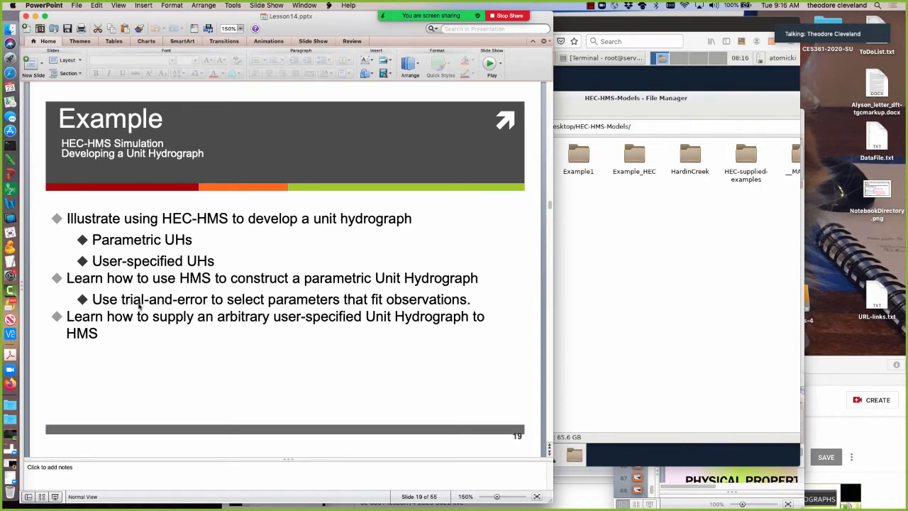
pyautogui.scroll(-3, 159, 304)
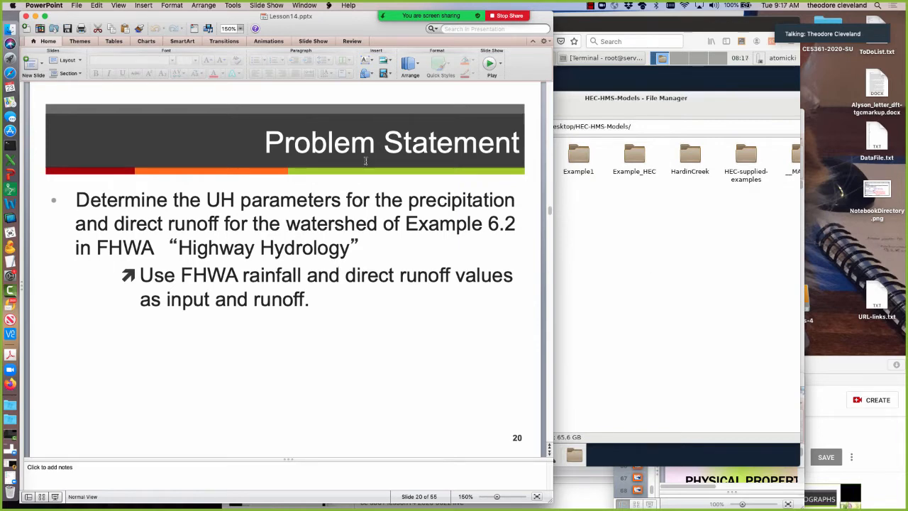
pyautogui.scroll(-1, 245, 263)
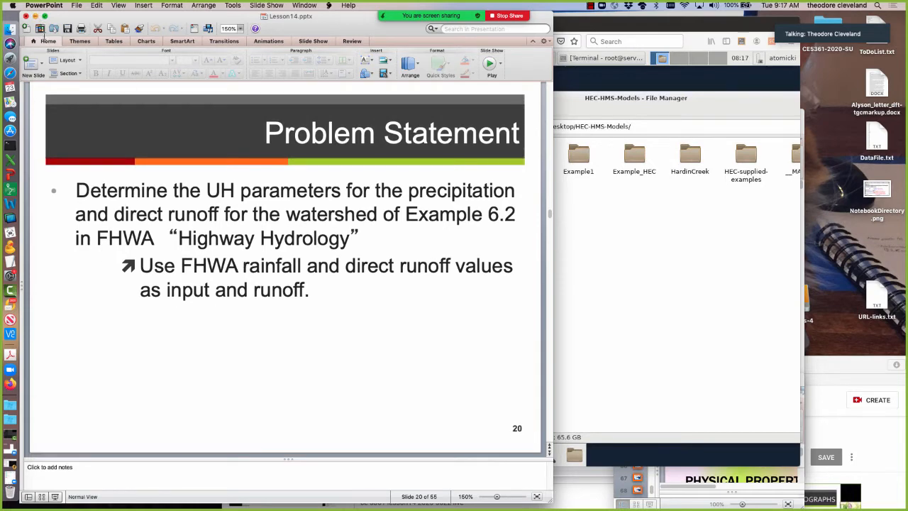
pyautogui.scroll(-3, 167, 272)
pyautogui.scroll(1, 166, 272)
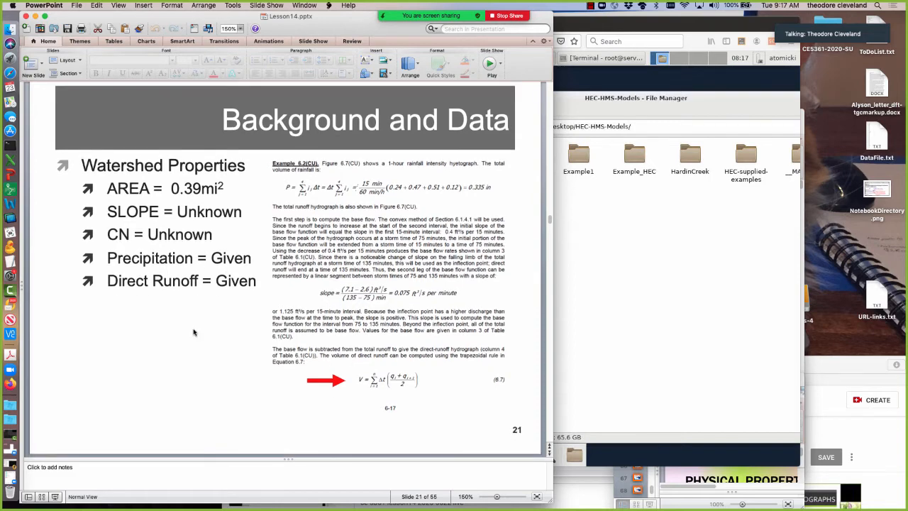
pyautogui.press('Down')
pyautogui.scroll(-1, 194, 331)
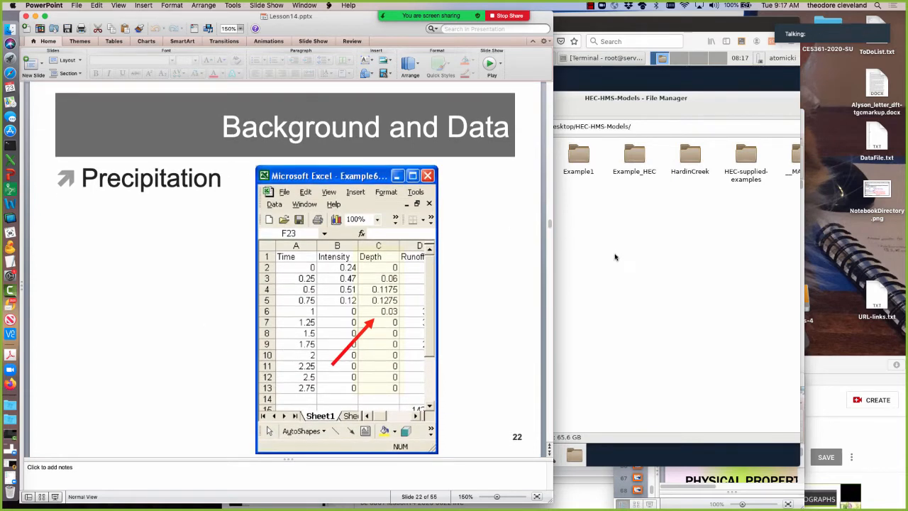
pyautogui.scroll(-1, 211, 373)
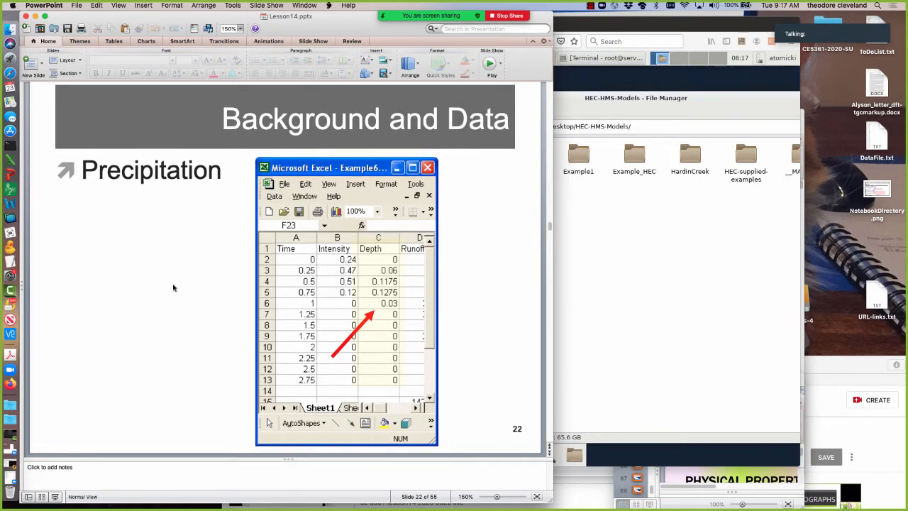
pyautogui.press('Down')
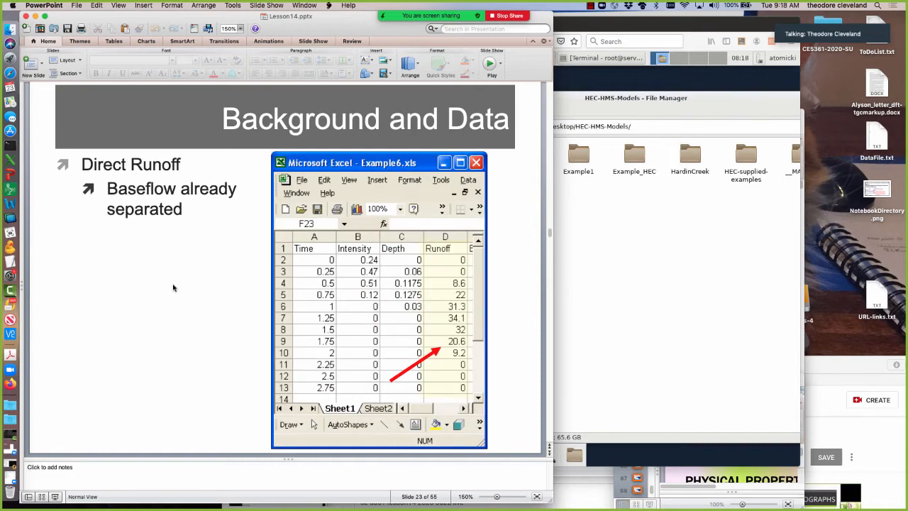
pyautogui.press('Up')
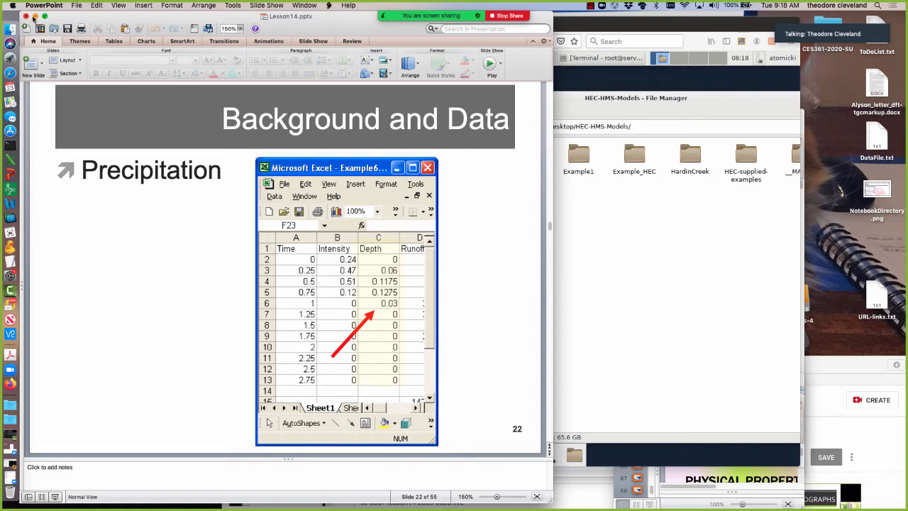
# Move the presentation window aside and open the Example7.xls workbook from Lesson14's data-files folder in Finder.
pyautogui.moveTo(105, 17); pyautogui.dragTo(101, 54)
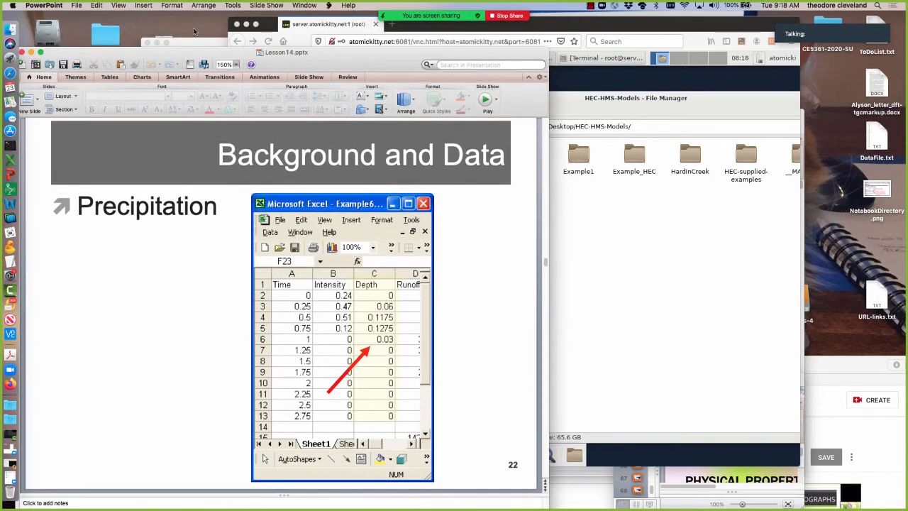
pyautogui.click(206, 41)
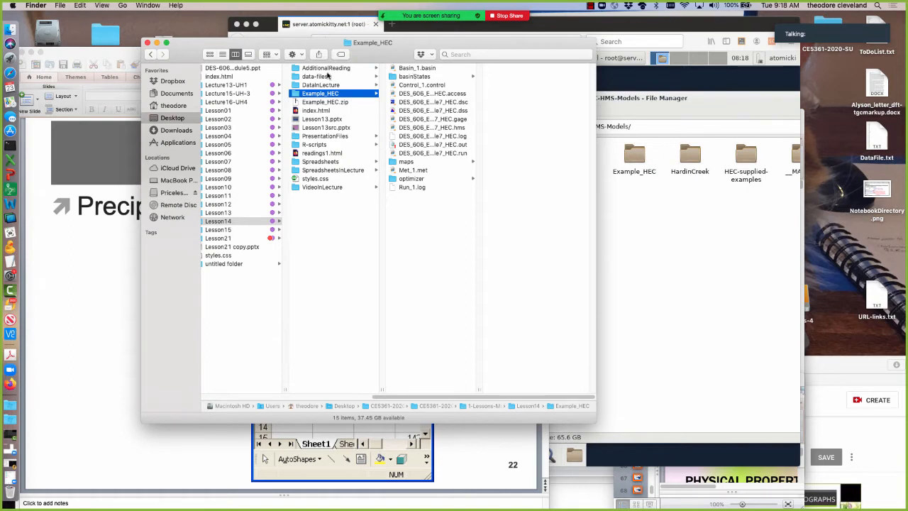
pyautogui.click(326, 77)
pyautogui.click(404, 68)
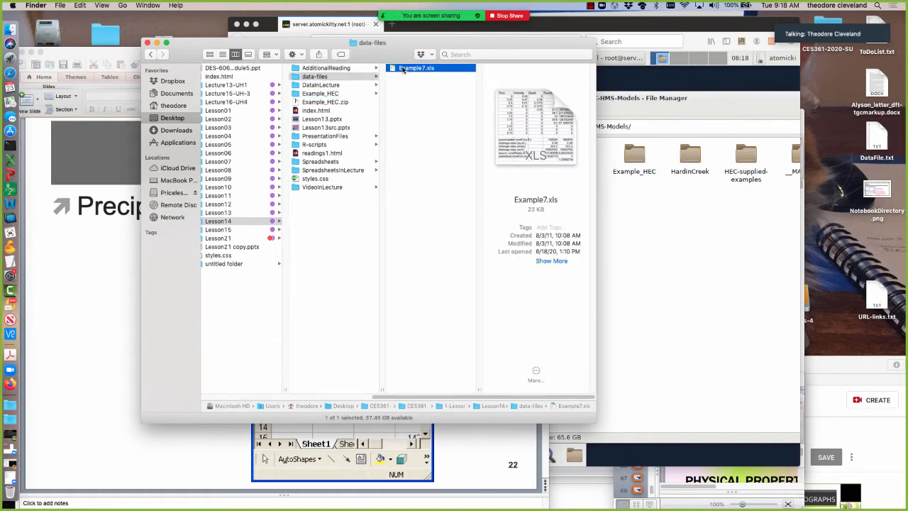
pyautogui.doubleClick(403, 69)
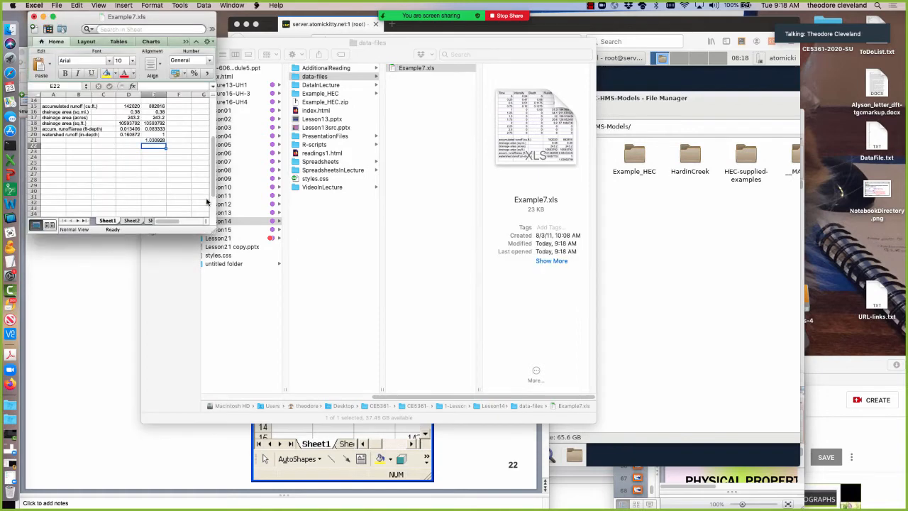
# Enlarge the Example7.xls window, return to the start of the data and set the sheet zoom to 200%.
pyautogui.moveTo(213, 230); pyautogui.dragTo(508, 434)
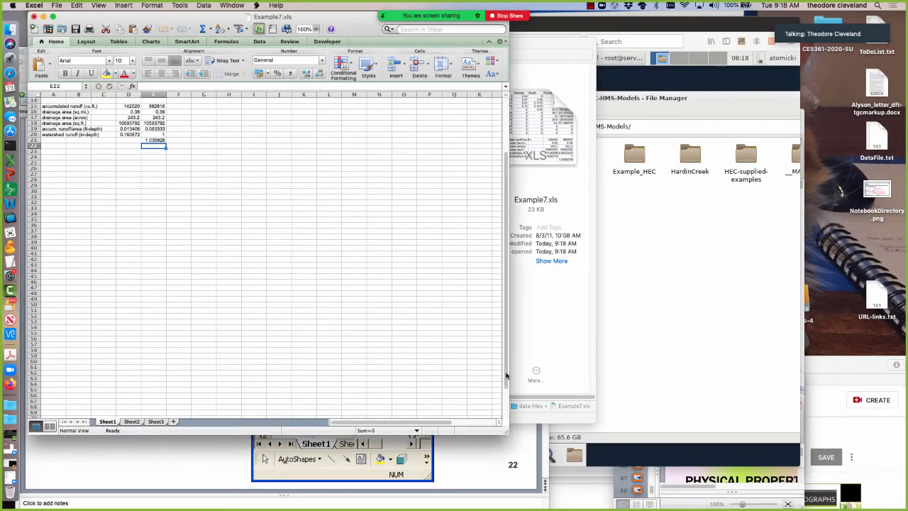
pyautogui.scroll(5, 506, 269)
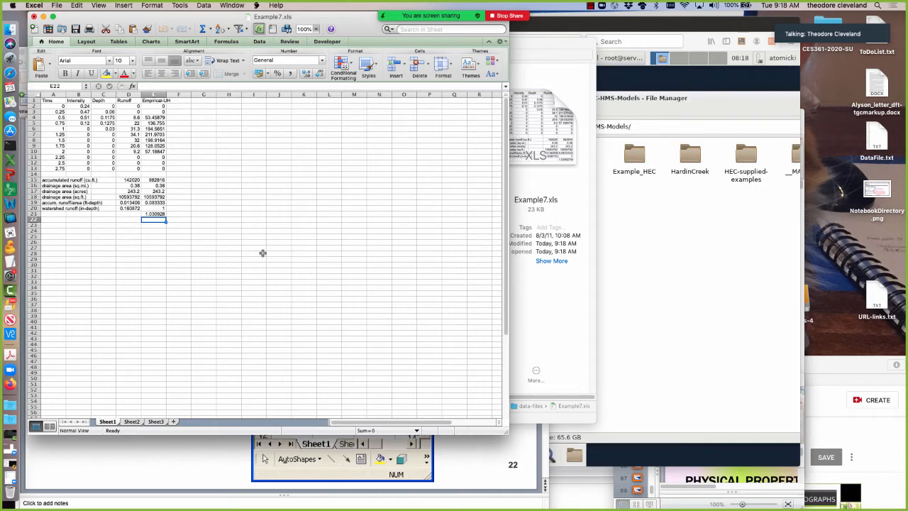
pyautogui.click(316, 30)
pyautogui.click(313, 47)
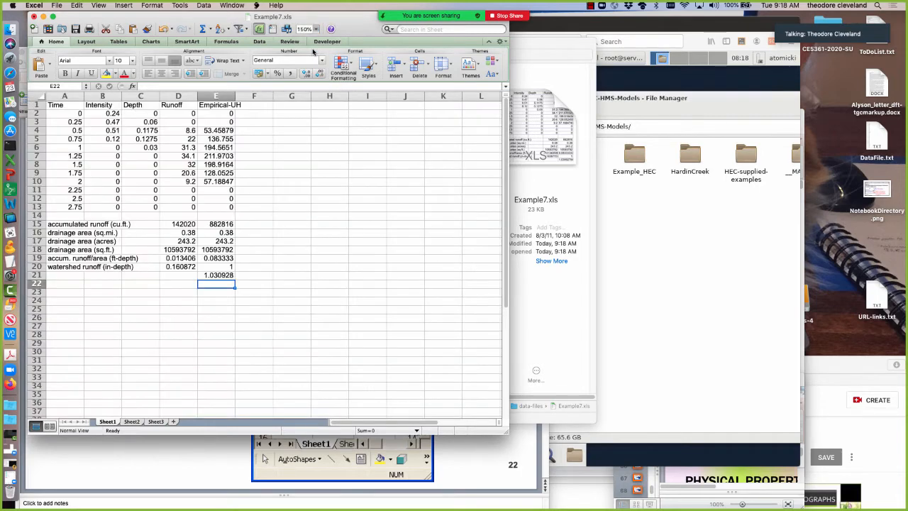
pyautogui.click(316, 29)
pyautogui.click(310, 39)
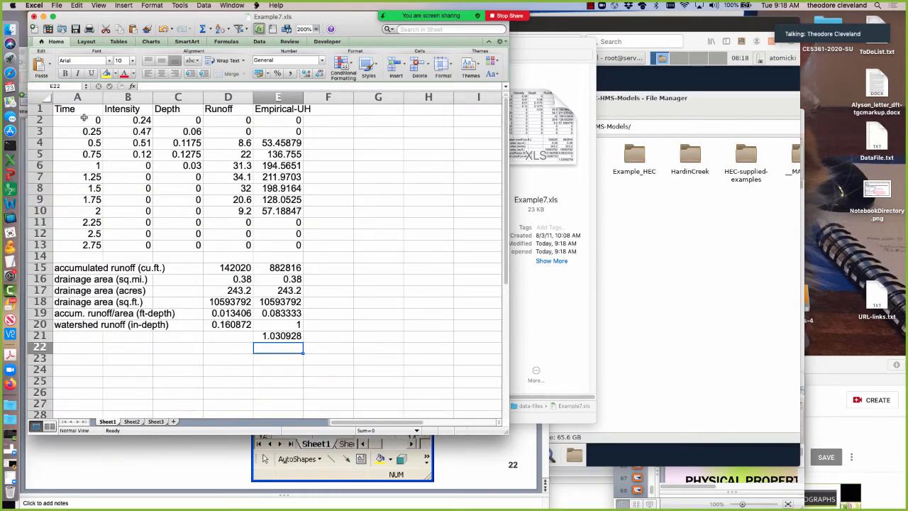
# Review the Time, Intensity, Depth, Runoff and Empirical-UH columns of the sheet, highlighting each one in turn.
pyautogui.moveTo(84, 119); pyautogui.dragTo(85, 244)
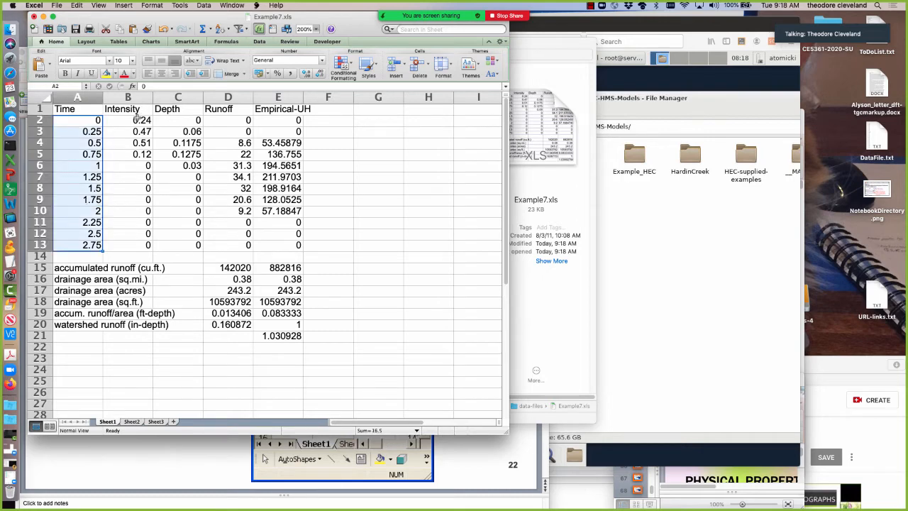
pyautogui.moveTo(137, 117); pyautogui.dragTo(135, 244)
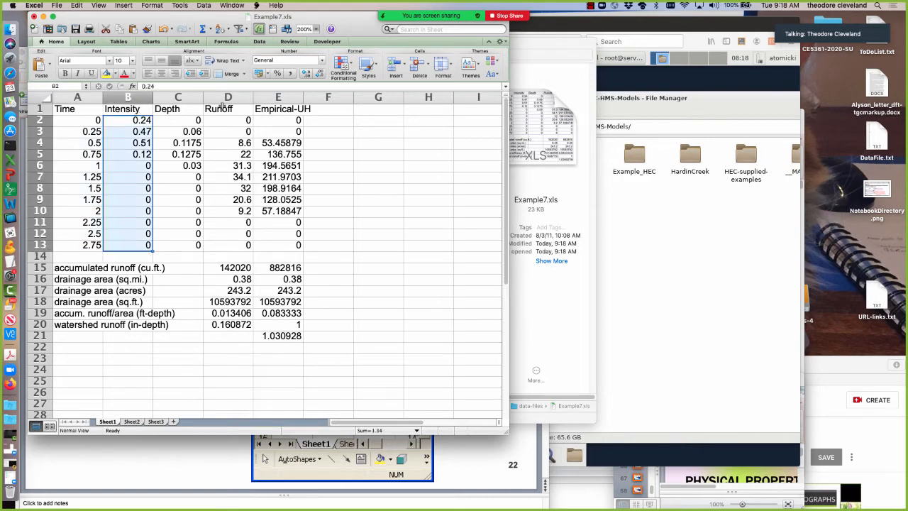
pyautogui.moveTo(188, 120); pyautogui.dragTo(183, 245)
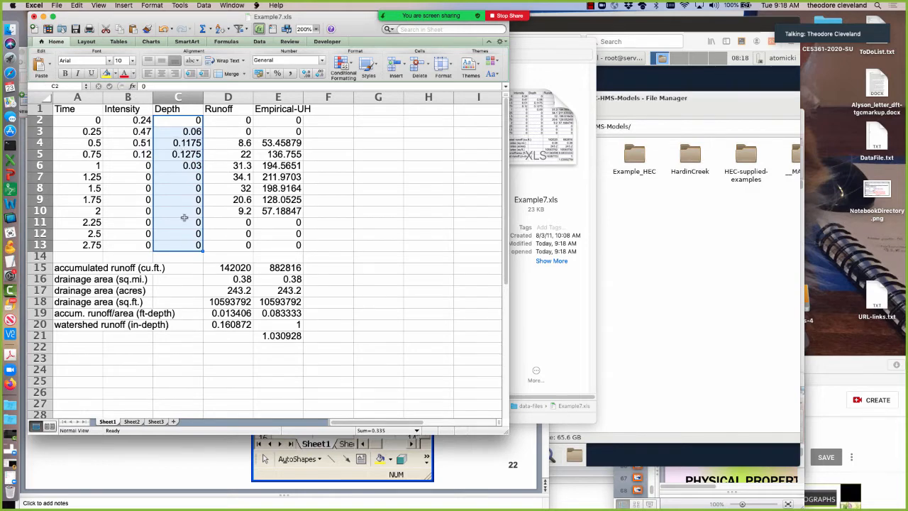
pyautogui.click(237, 119)
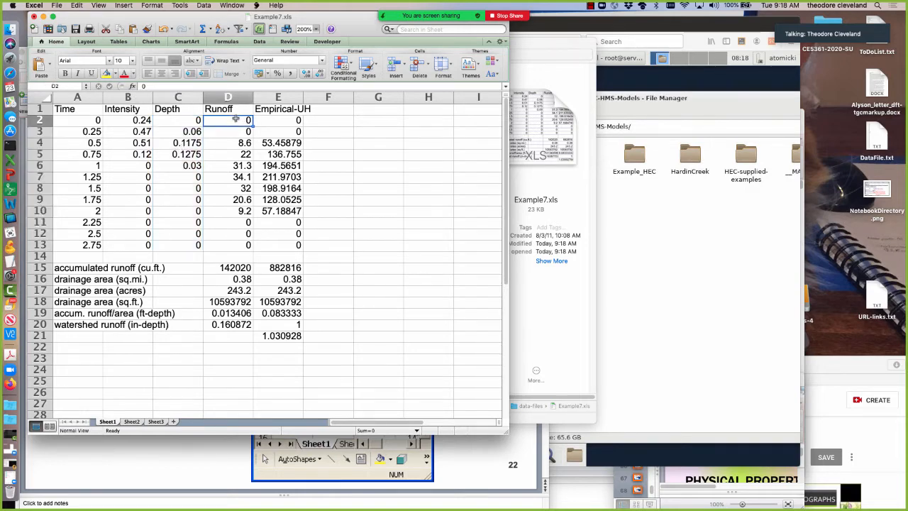
pyautogui.moveTo(237, 119); pyautogui.dragTo(237, 249)
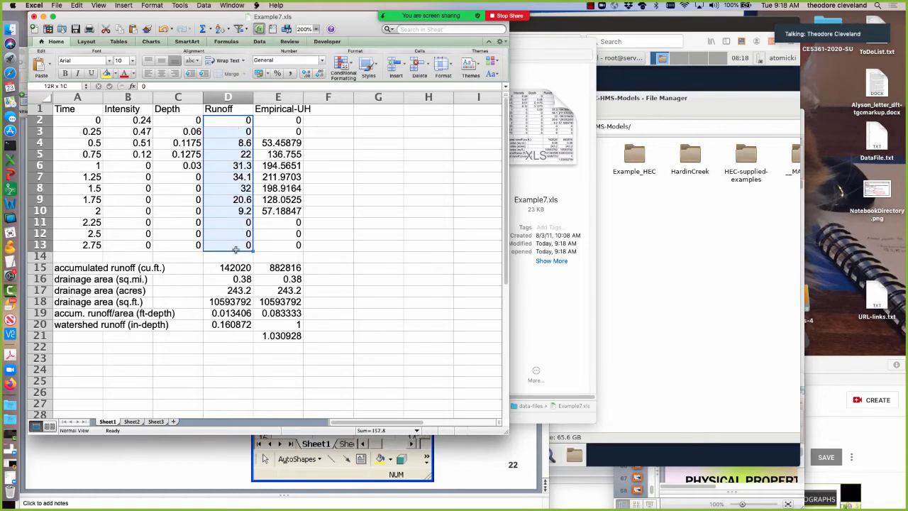
pyautogui.moveTo(284, 111); pyautogui.dragTo(283, 238)
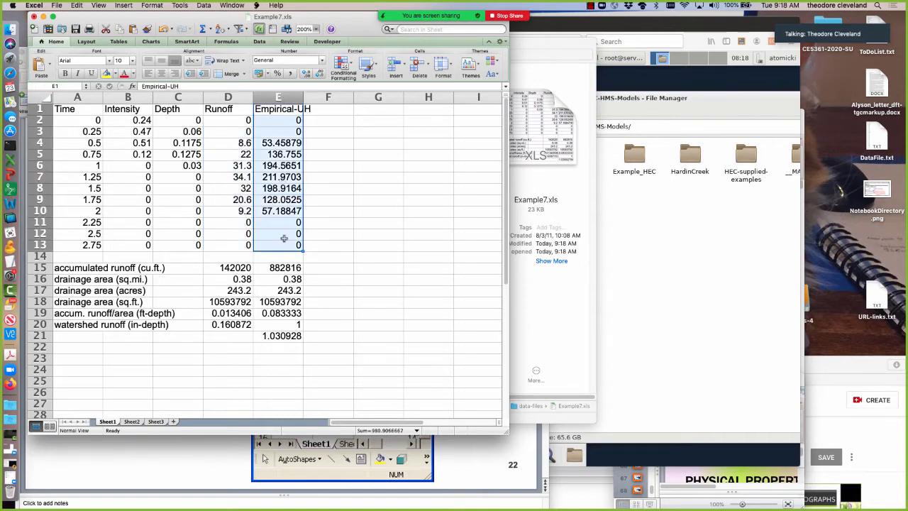
# Bring the remote desktop window up behind the workbook and highlight the Time through Runoff data in A1:D13.
pyautogui.click(663, 25)
pyautogui.click(139, 206)
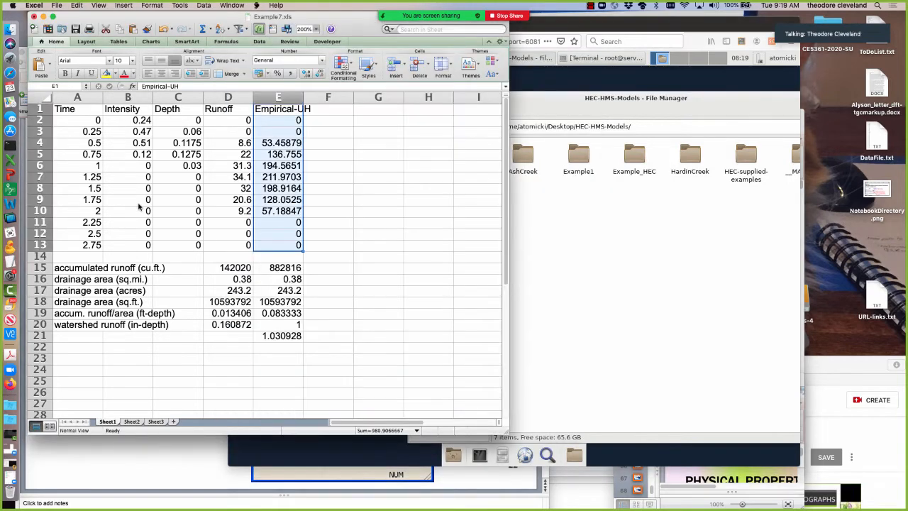
pyautogui.moveTo(68, 112); pyautogui.dragTo(238, 247)
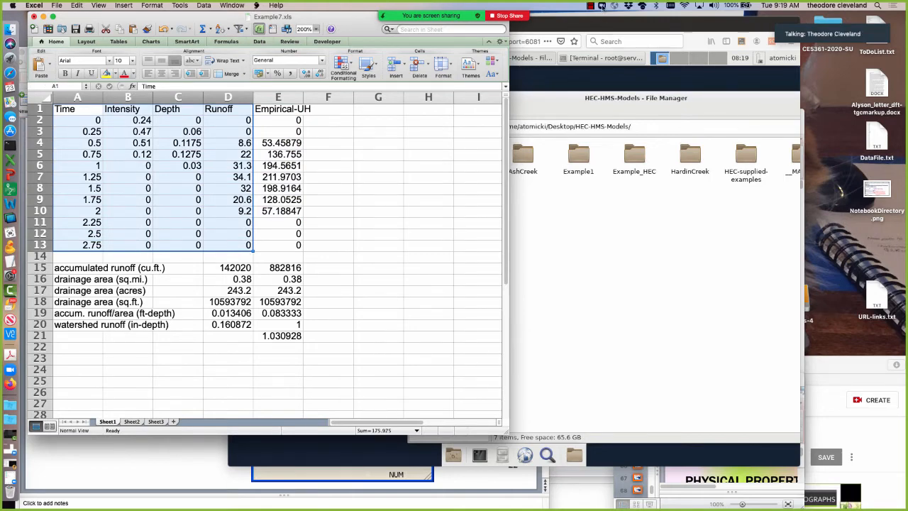
# Switch to Zoom, show the meeting's participant list and admit the attendee in the waiting room.
pyautogui.click(602, 6)
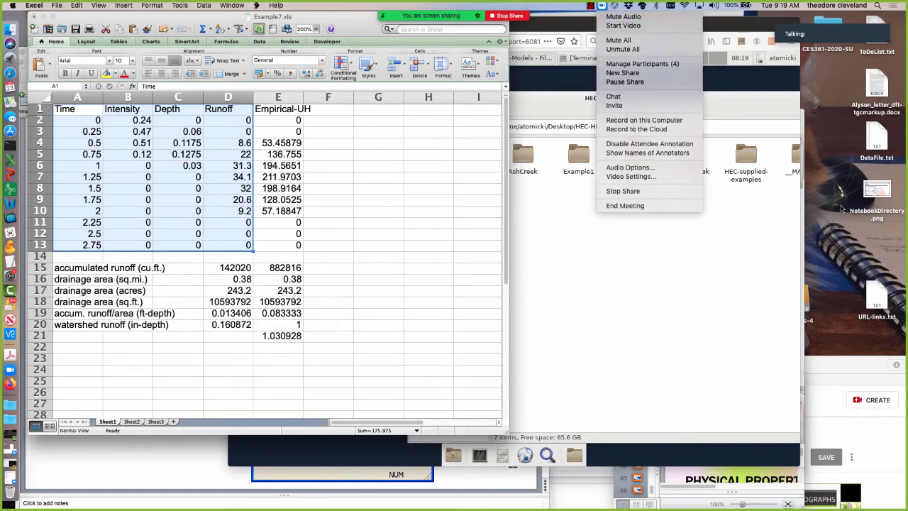
pyautogui.click(841, 207)
pyautogui.click(11, 407)
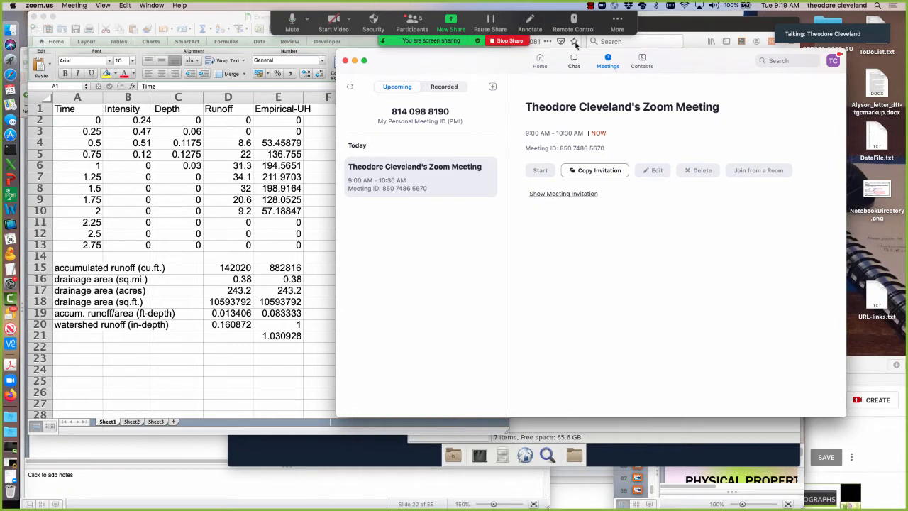
pyautogui.click(617, 24)
pyautogui.click(617, 25)
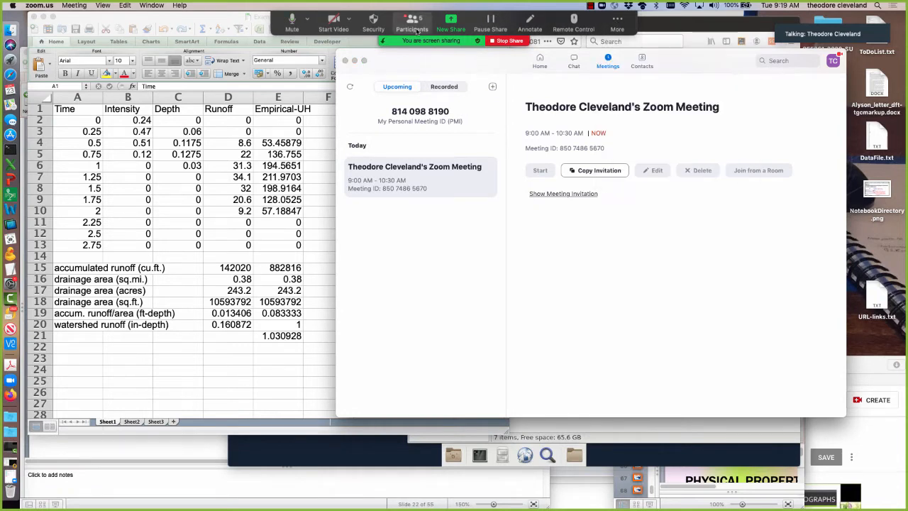
pyautogui.click(411, 25)
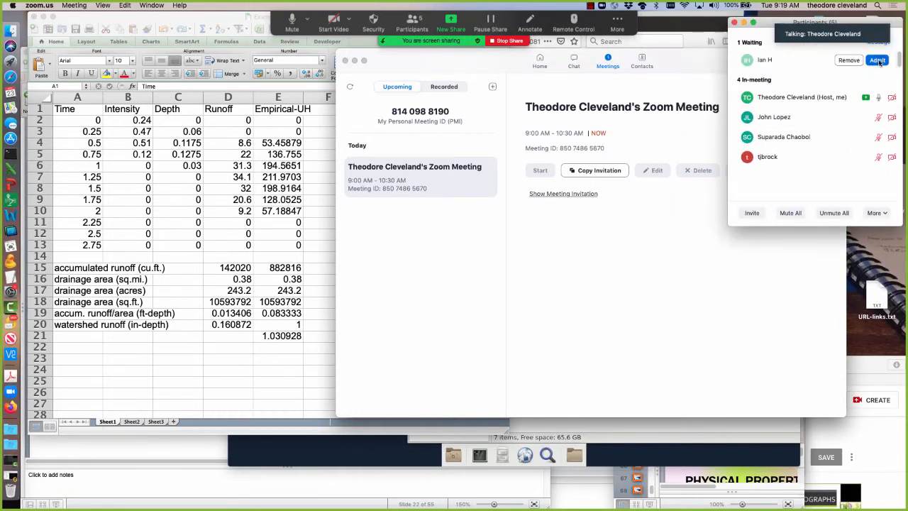
pyautogui.click(879, 61)
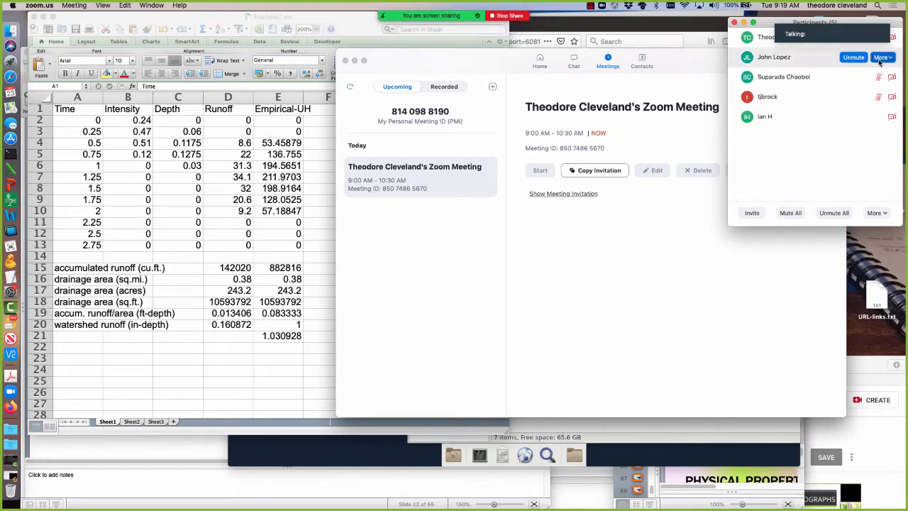
# Close the main Zoom window and move the Participants window clear of the remote desktop.
pyautogui.moveTo(408, 82); pyautogui.dragTo(644, 217)
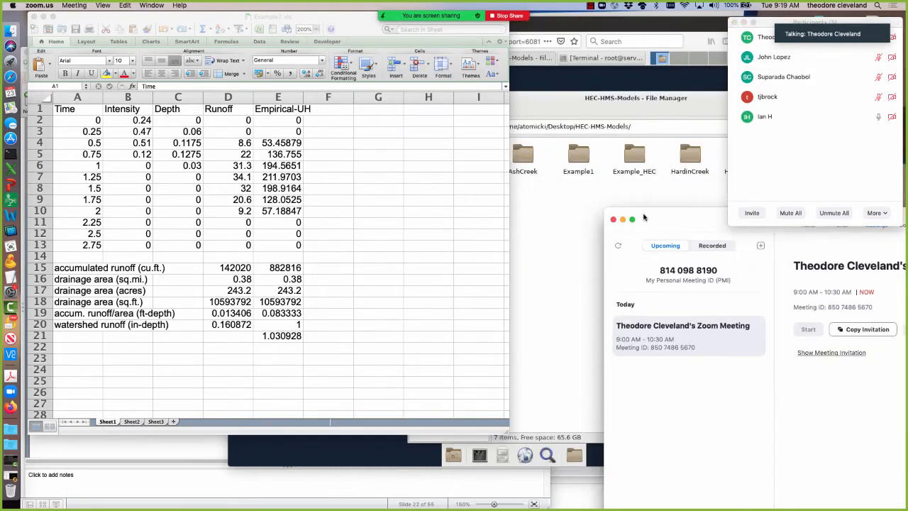
pyautogui.click(612, 214)
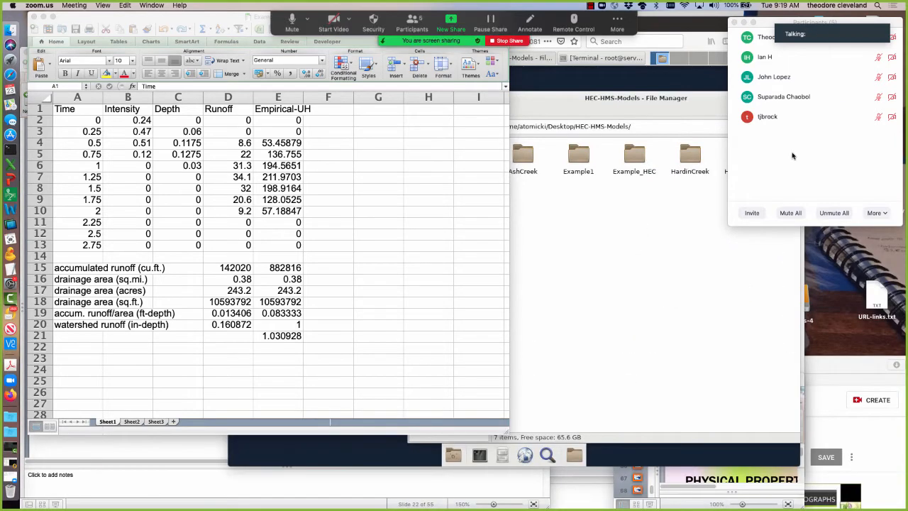
pyautogui.moveTo(769, 23); pyautogui.dragTo(831, 88)
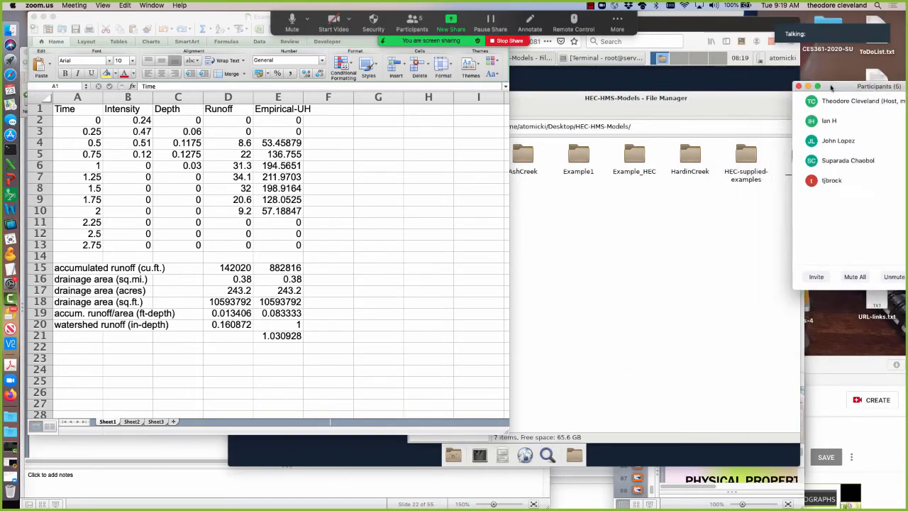
# Switch to the remote desktop in Firefox, launch HEC-HMS 4.3 there, and reposition and enlarge its window.
pyautogui.click(592, 105)
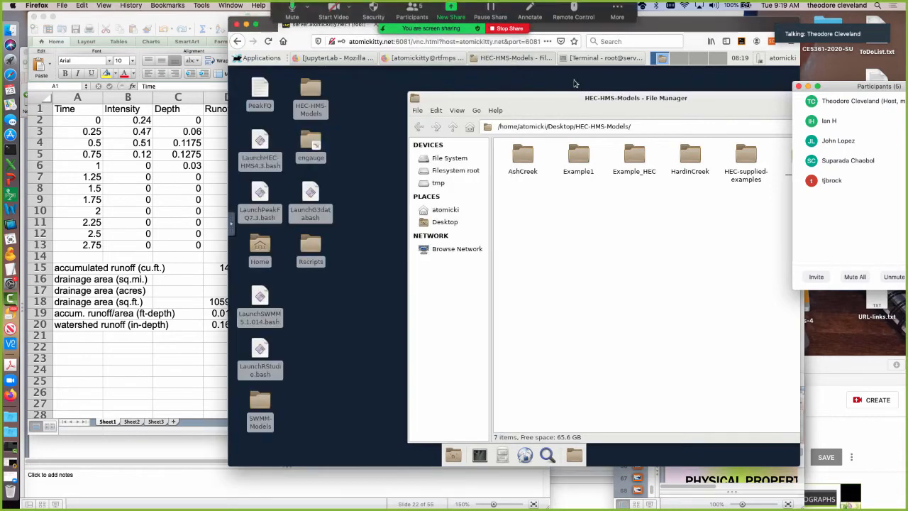
pyautogui.rightClick(261, 141)
pyautogui.click(266, 144)
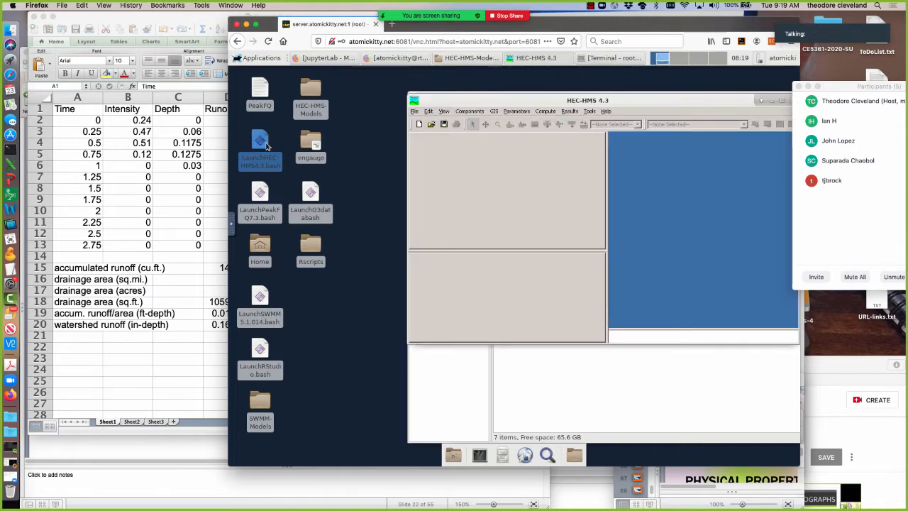
pyautogui.moveTo(606, 93); pyautogui.dragTo(454, 76)
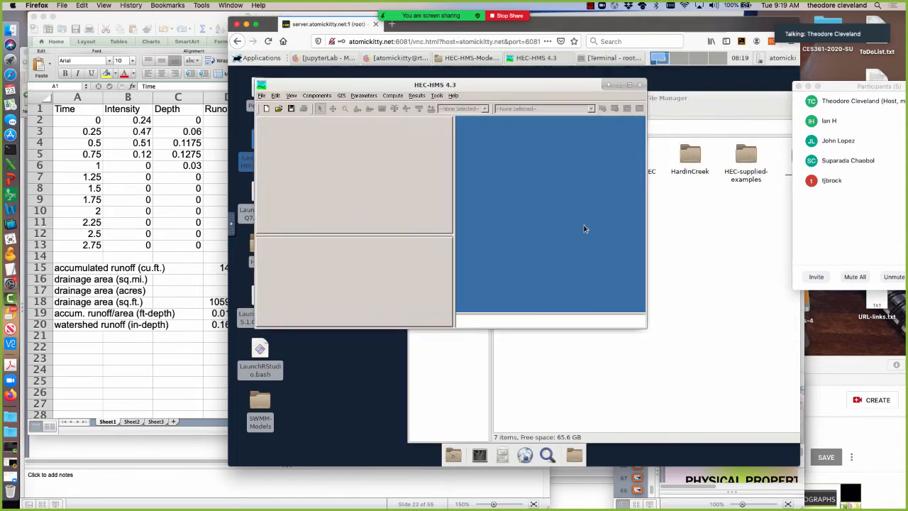
pyautogui.moveTo(645, 328); pyautogui.dragTo(777, 437)
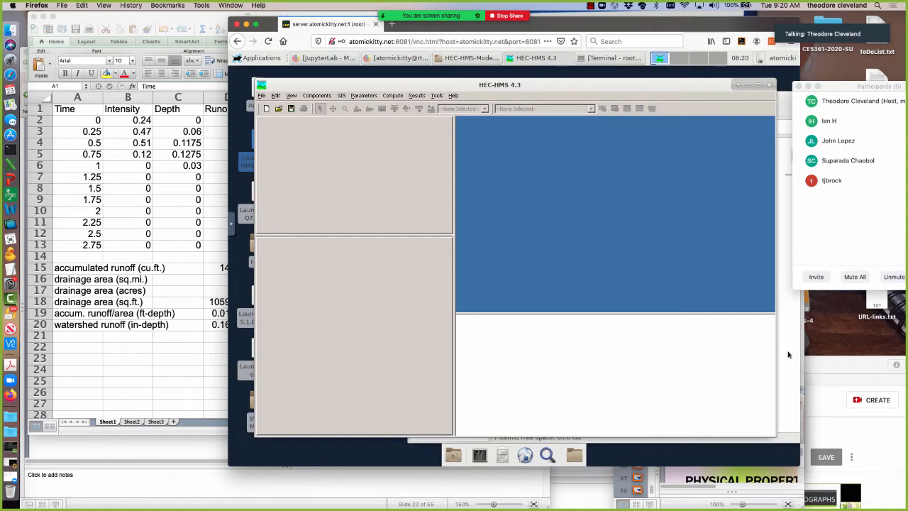
# Start a new project named Lesson15-1 with the description "Example 1 Lesson 15".
pyautogui.click(261, 96)
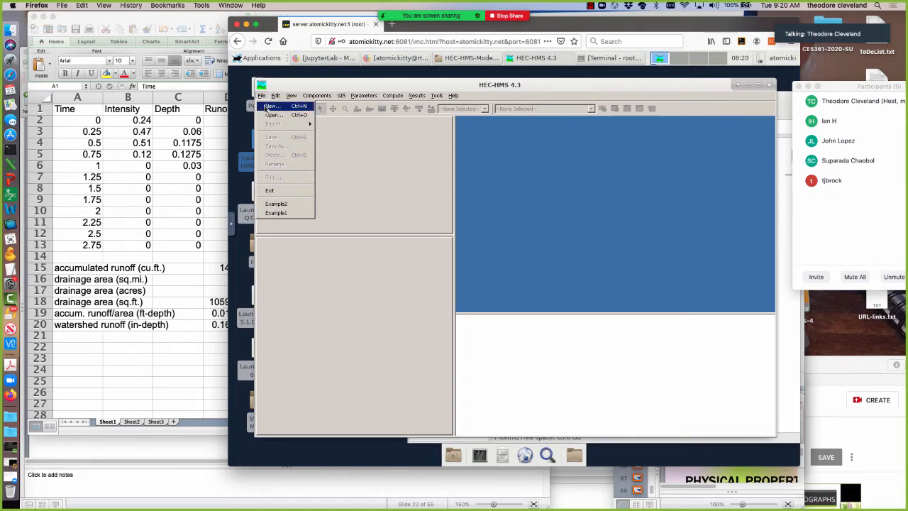
pyautogui.click(270, 106)
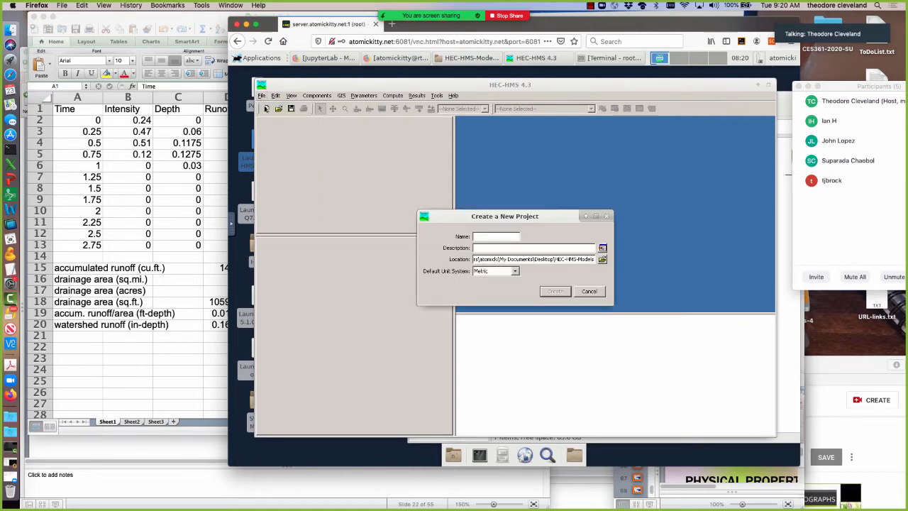
pyautogui.write('Lesson')
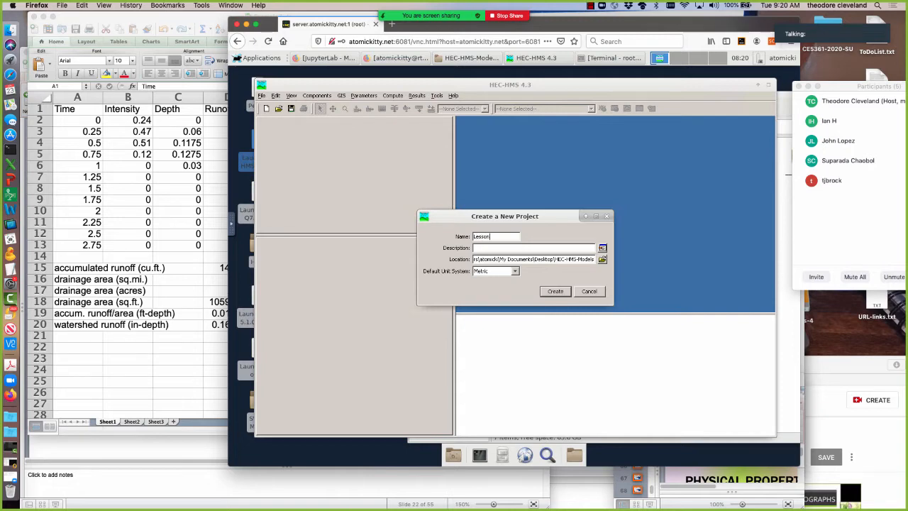
pyautogui.write('15')
pyautogui.write('-1')
pyautogui.write('Example')
pyautogui.write(' 1 Lesso')
pyautogui.write('n 15')
# Create the project with U.S. Customary as the default unit system and check its output DSS file path.
pyautogui.click(515, 272)
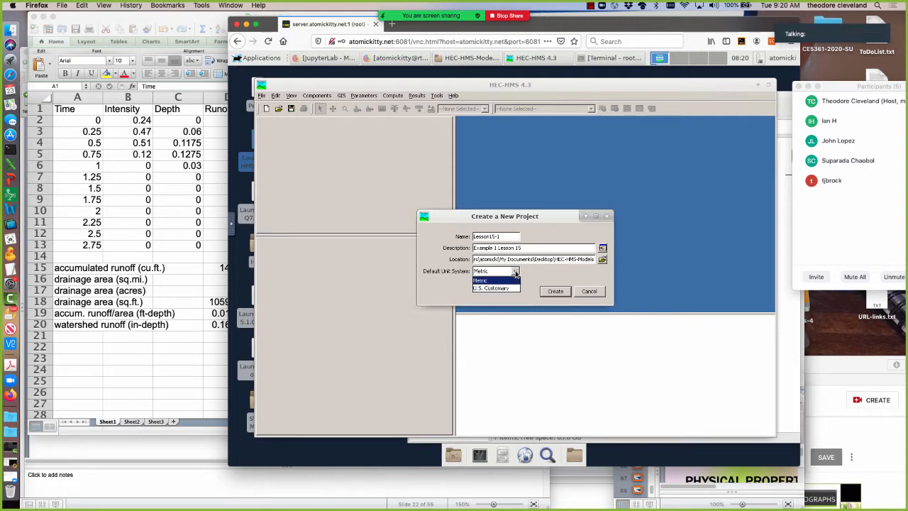
pyautogui.click(506, 288)
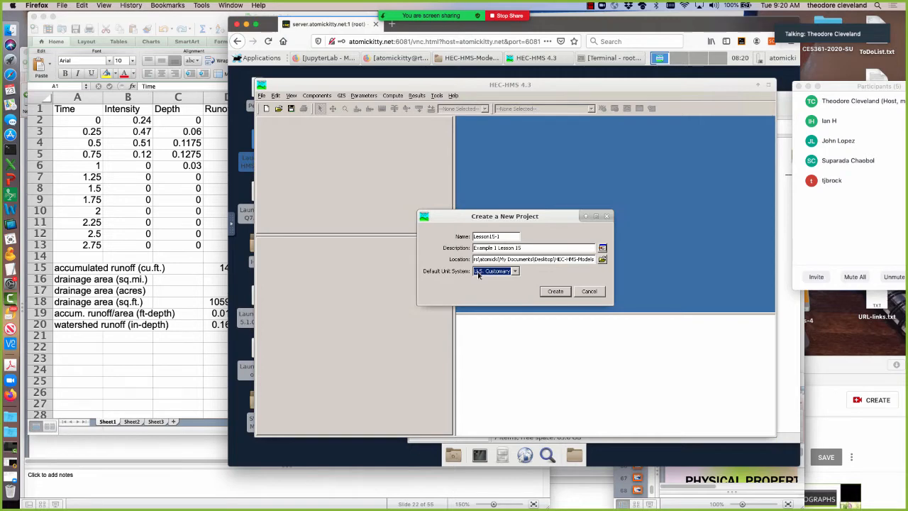
pyautogui.click(556, 291)
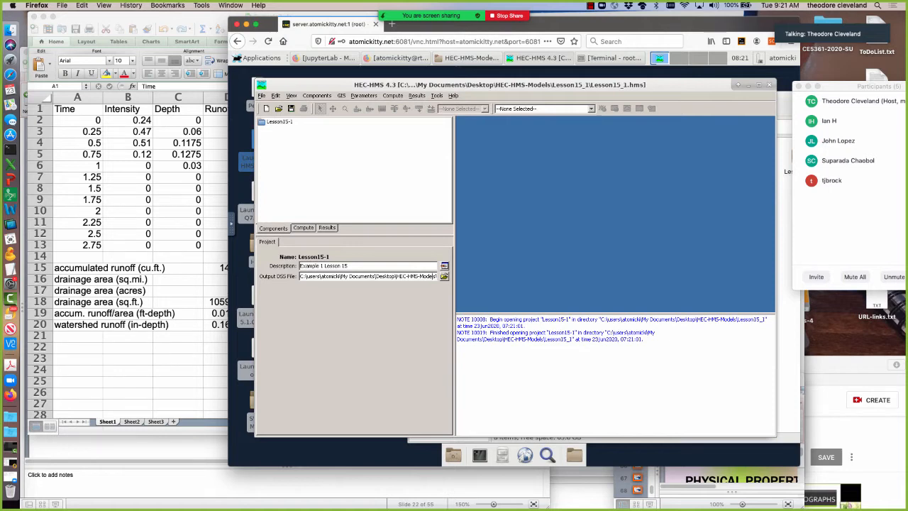
pyautogui.click(434, 276)
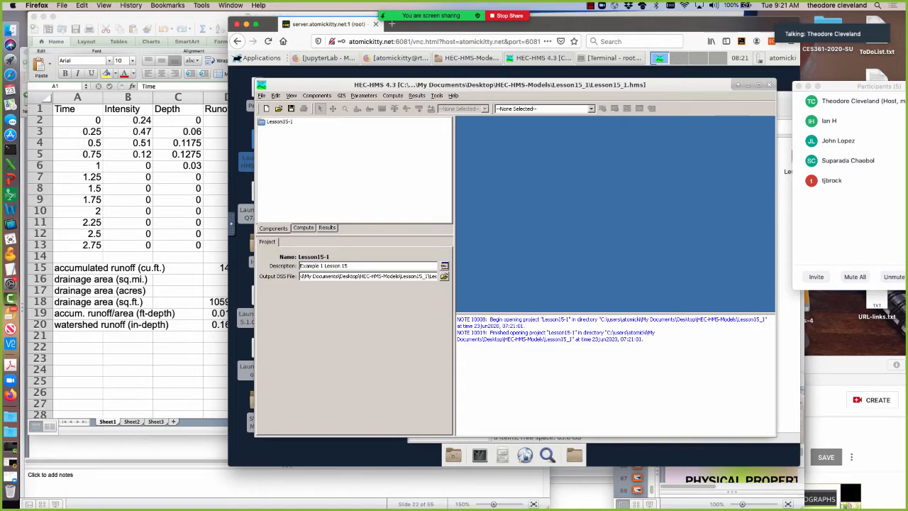
# Check the end of the output DSS path and the project's Lesson15_1 folder in the file manager, and return to HEC-HMS.
pyautogui.click(432, 276)
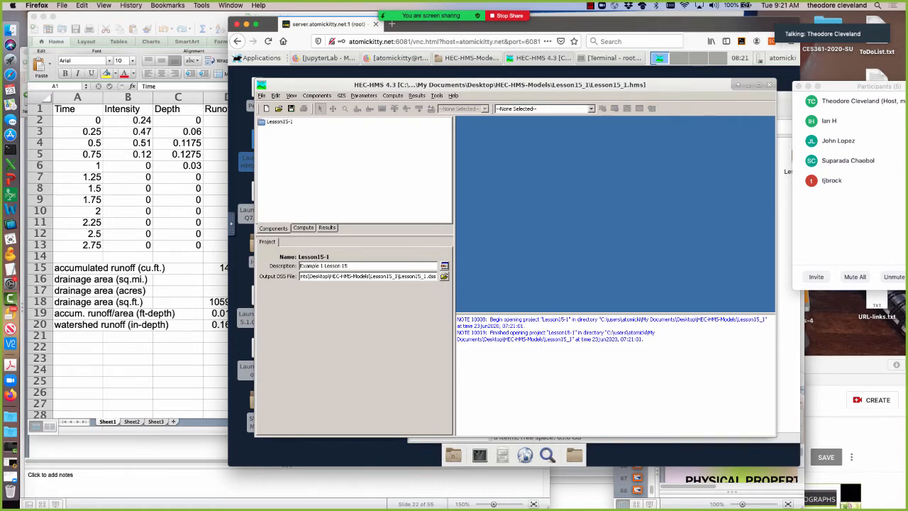
pyautogui.click(793, 352)
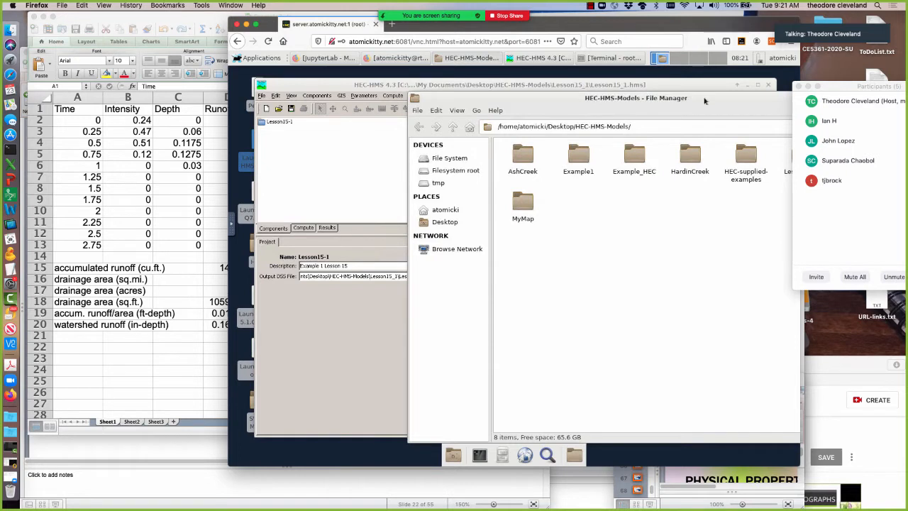
pyautogui.moveTo(701, 99); pyautogui.dragTo(588, 100)
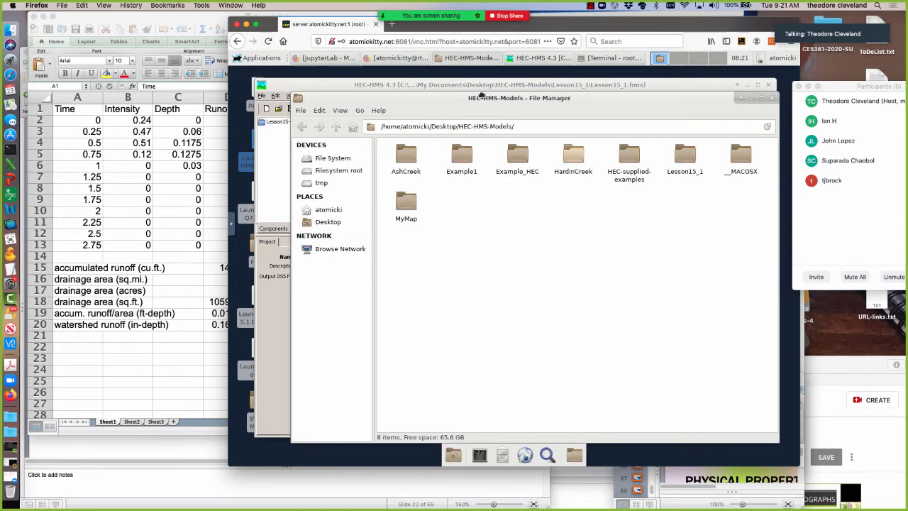
pyautogui.moveTo(482, 93); pyautogui.dragTo(513, 93)
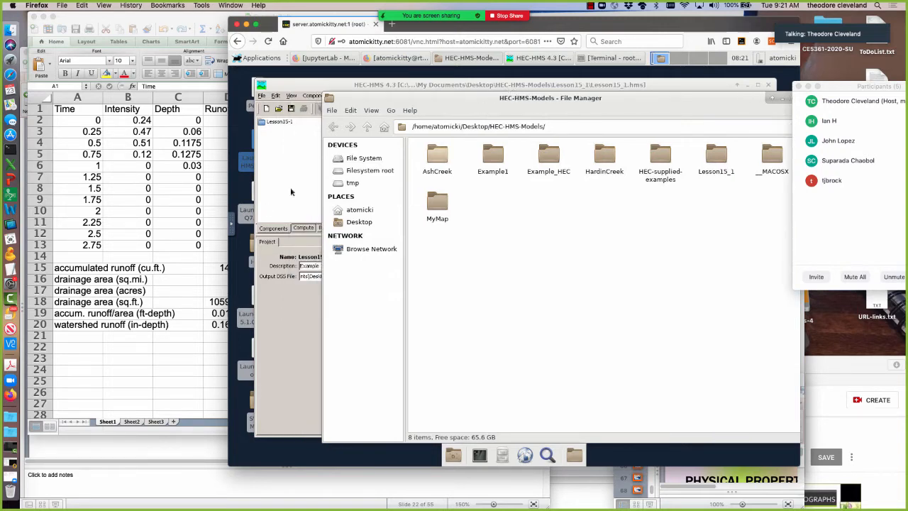
pyautogui.click(290, 191)
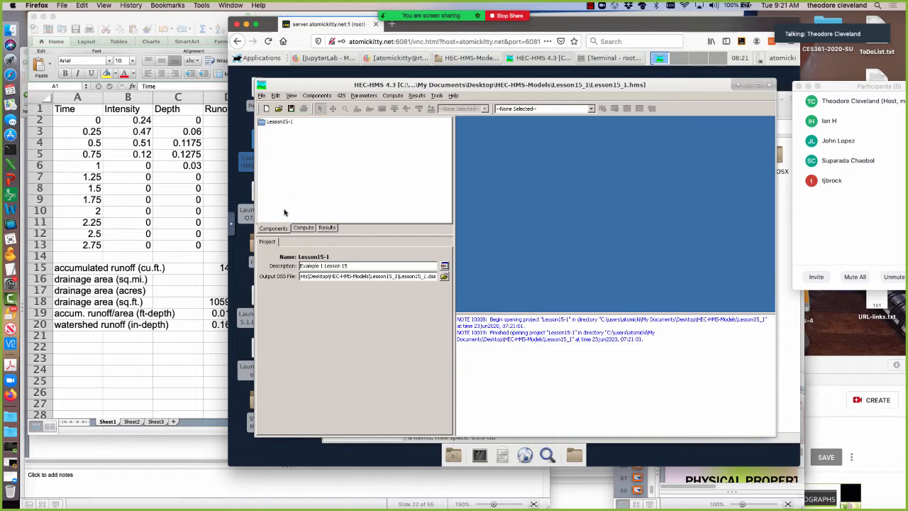
# Switch to Lesson14.pptx in PowerPoint and review the slides from the precipitation data through "Approach – create basin model".
pyautogui.click(103, 393)
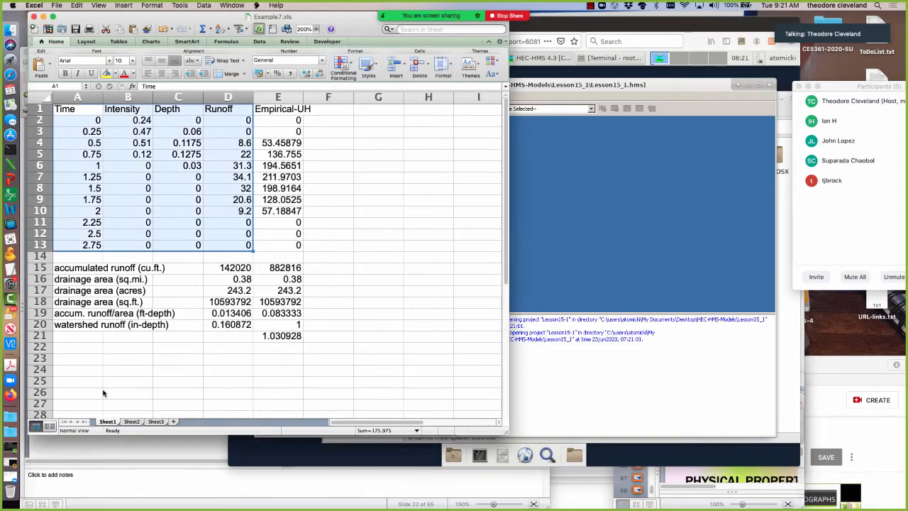
pyautogui.click(117, 454)
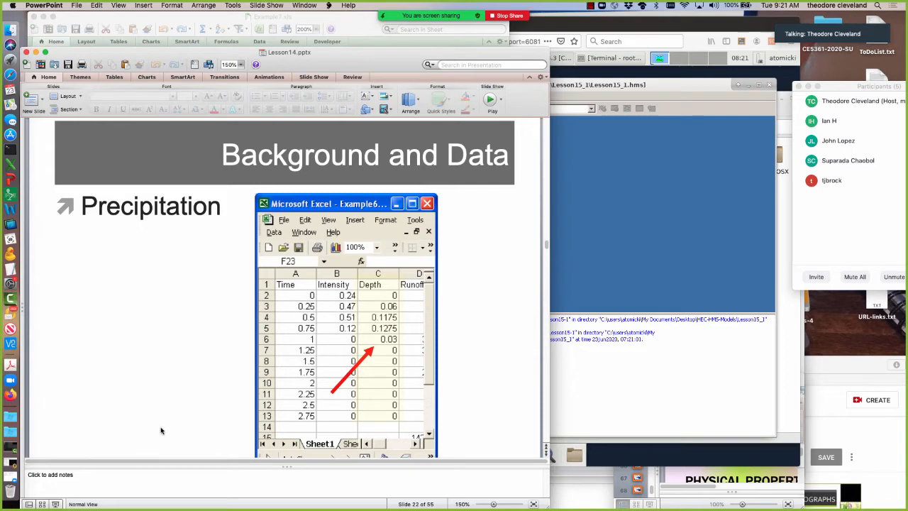
pyautogui.press('Down')
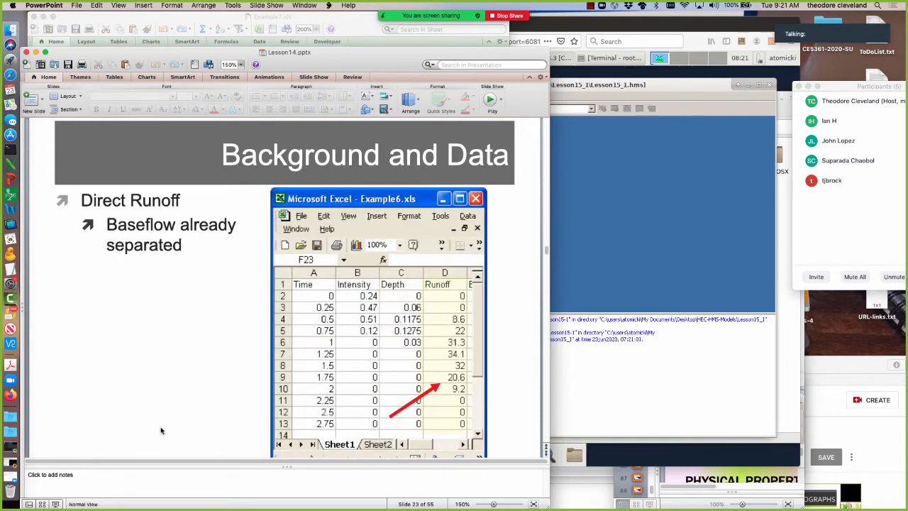
pyautogui.press('Down')
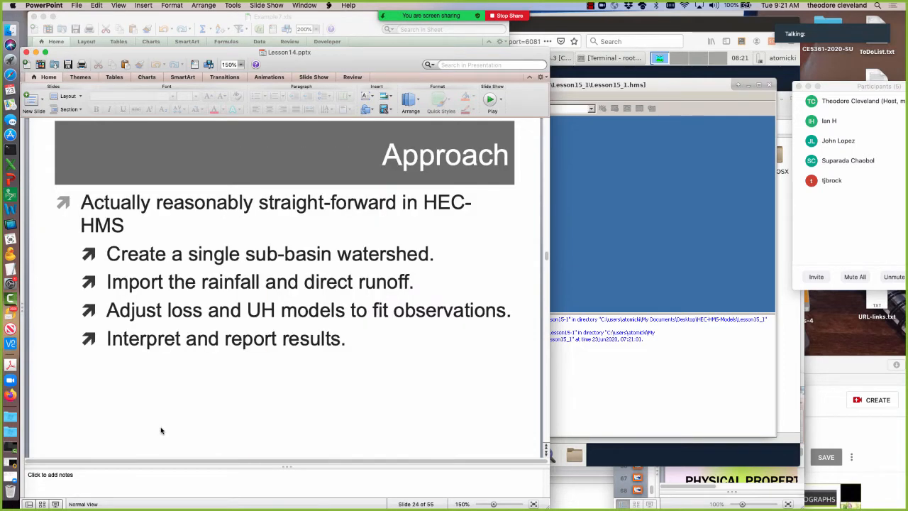
pyautogui.press('Down')
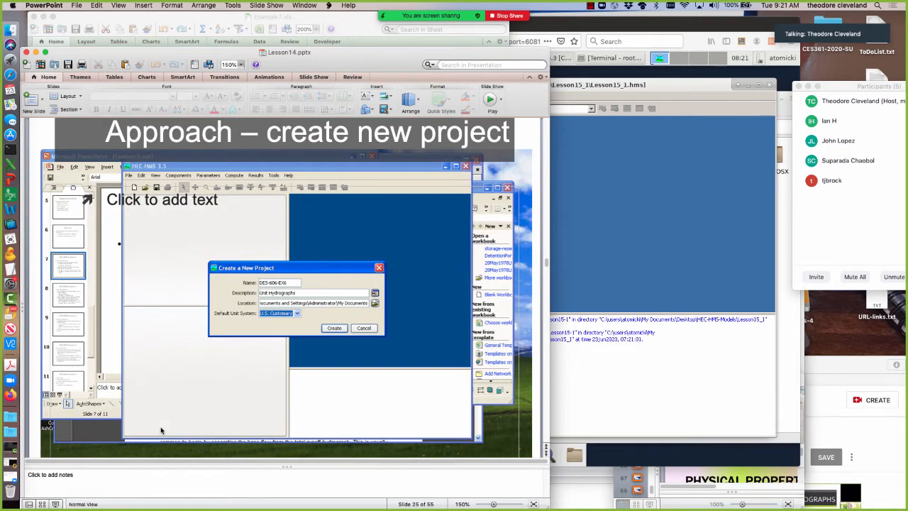
pyautogui.press('Down')
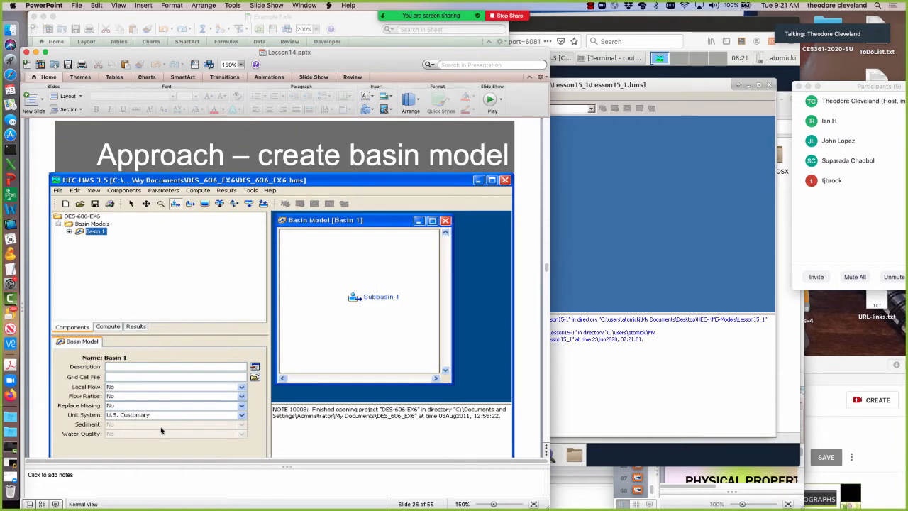
# Switch to HEC-HMS and create a basin model named L15-Basin with the description "Lesson 15 Single Basin".
pyautogui.click(666, 87)
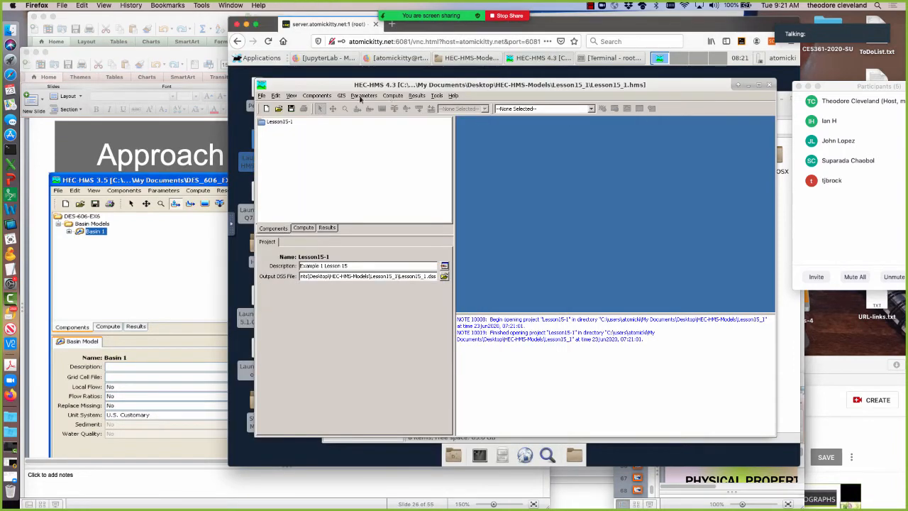
pyautogui.click(316, 95)
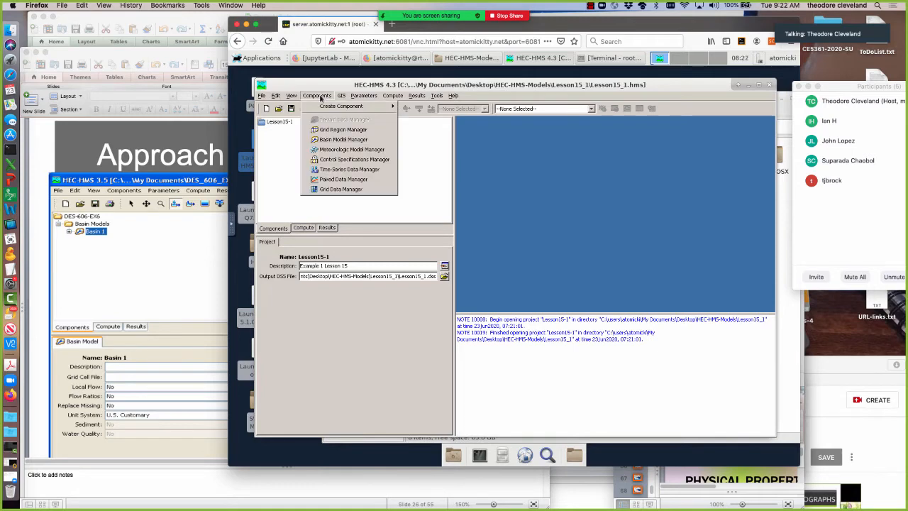
pyautogui.click(341, 139)
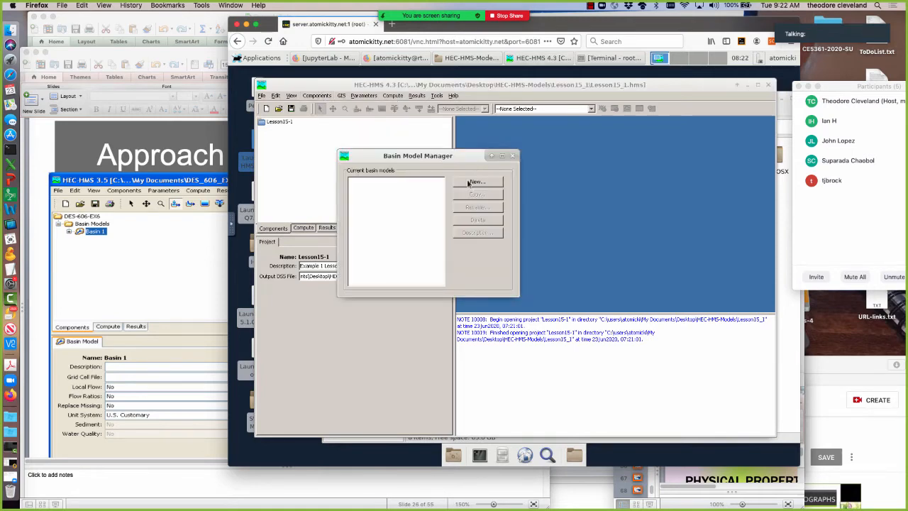
pyautogui.click(476, 182)
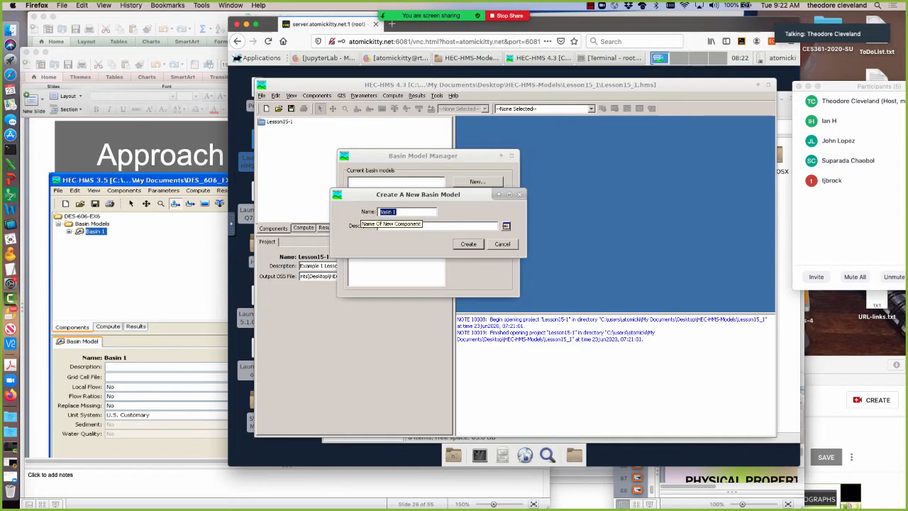
pyautogui.write('L15-Basin')
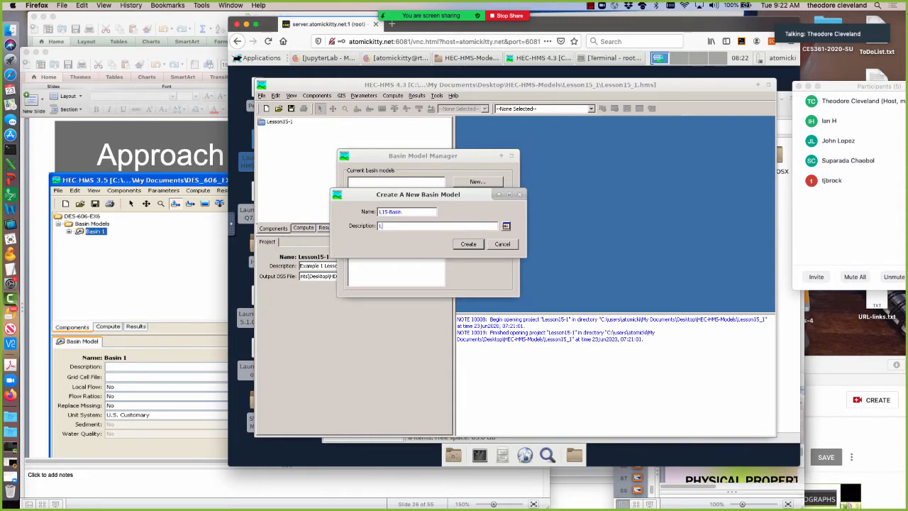
pyautogui.write('Lesson 15 Single ')
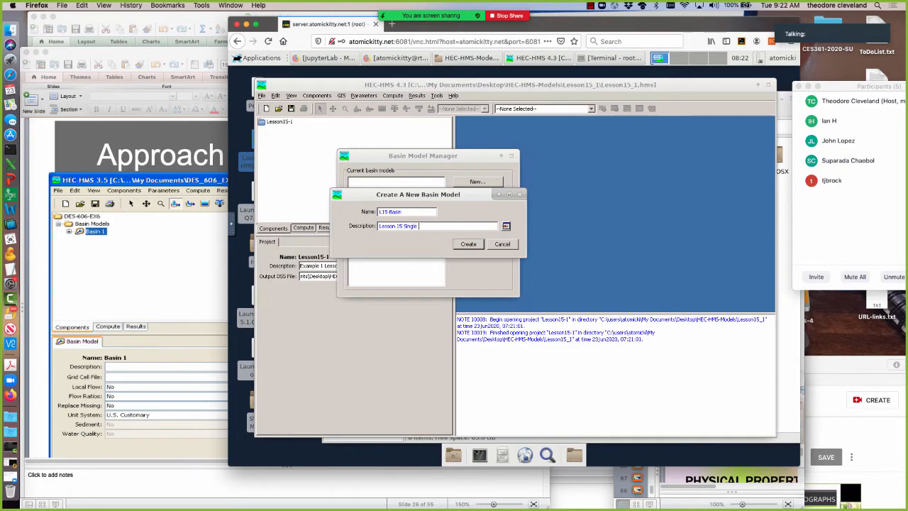
pyautogui.write('Basin')
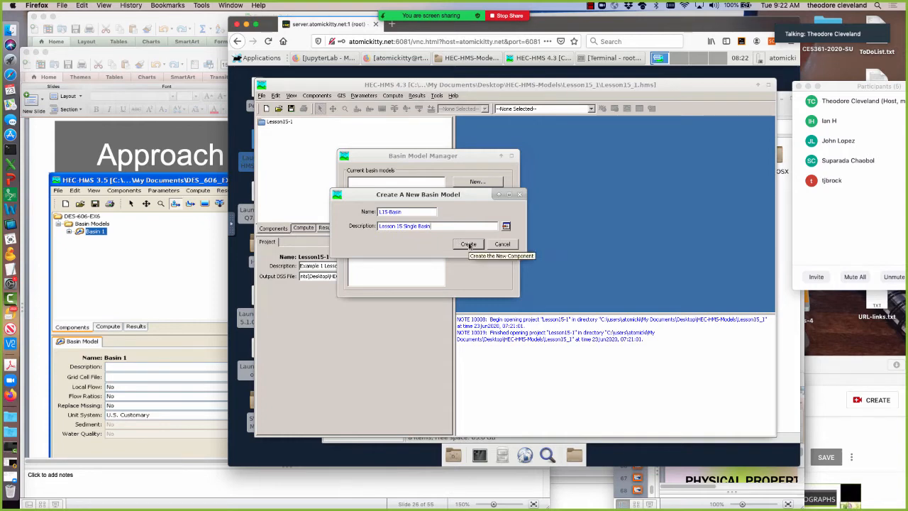
pyautogui.click(468, 244)
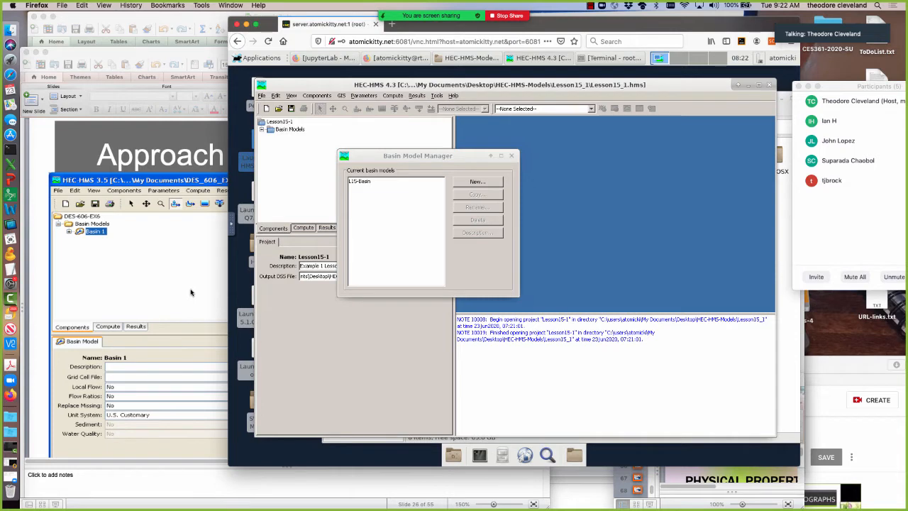
pyautogui.click(512, 156)
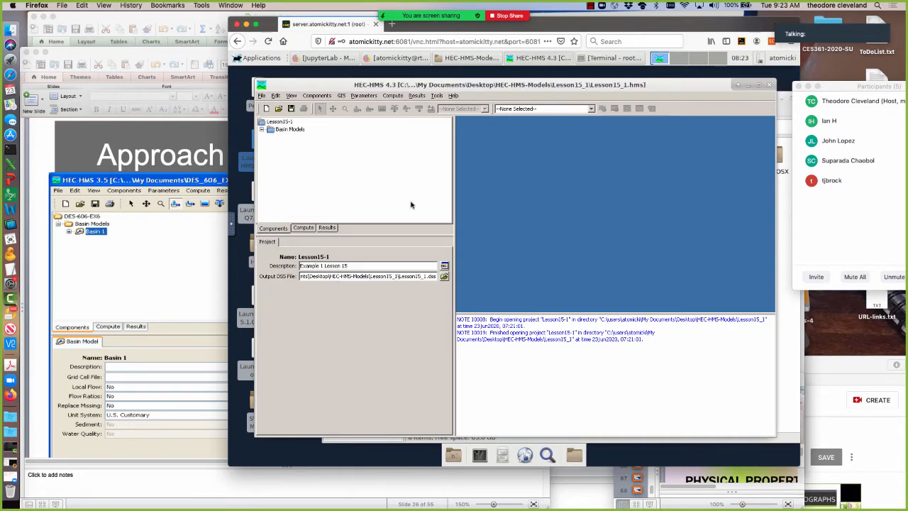
# Open the L15-Basin model's settings and map in HEC-HMS, and compare them with the create basin model slide in PowerPoint.
pyautogui.click(178, 306)
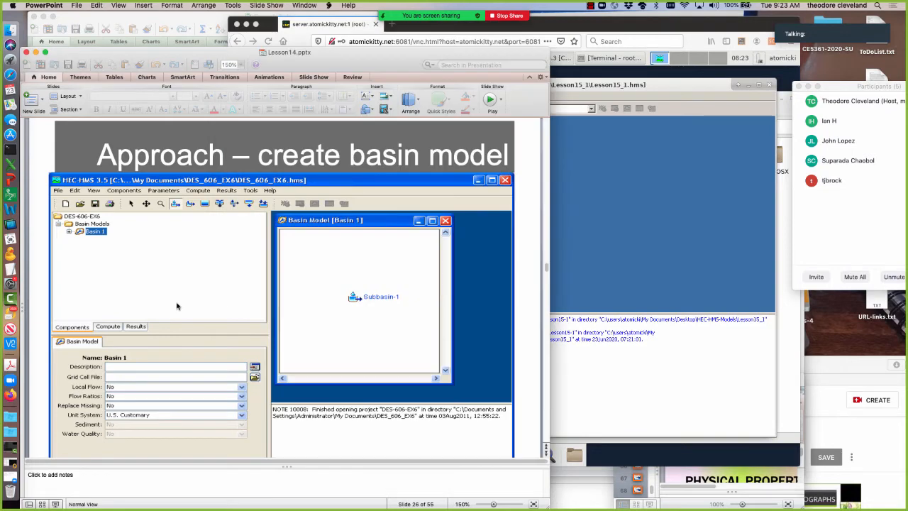
pyautogui.click(620, 229)
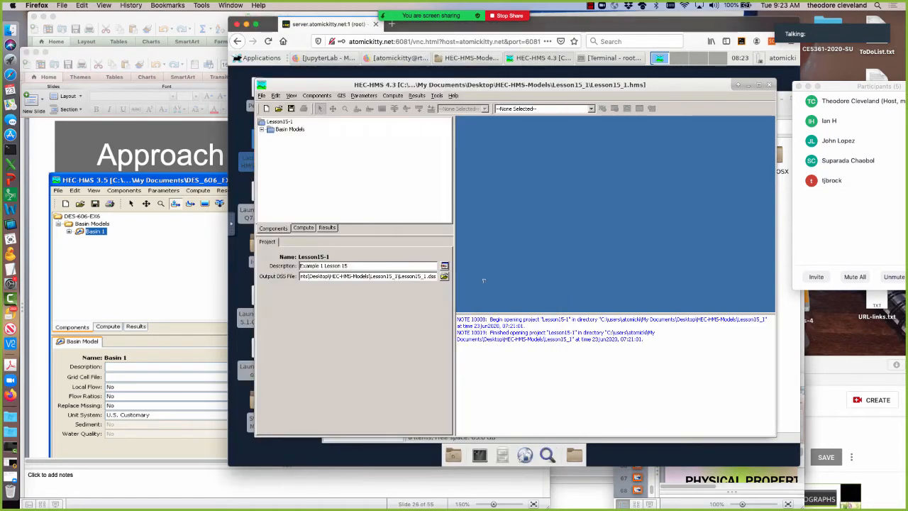
pyautogui.click(261, 129)
pyautogui.doubleClick(287, 136)
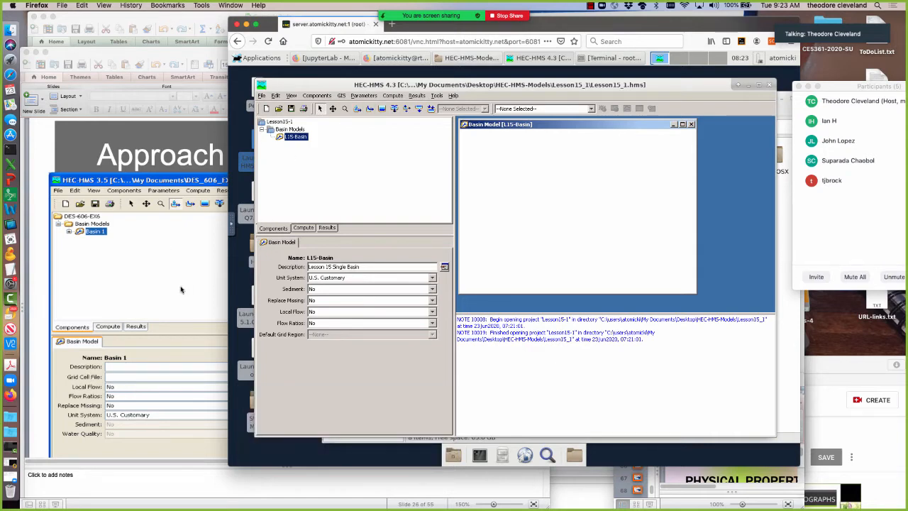
pyautogui.click(176, 149)
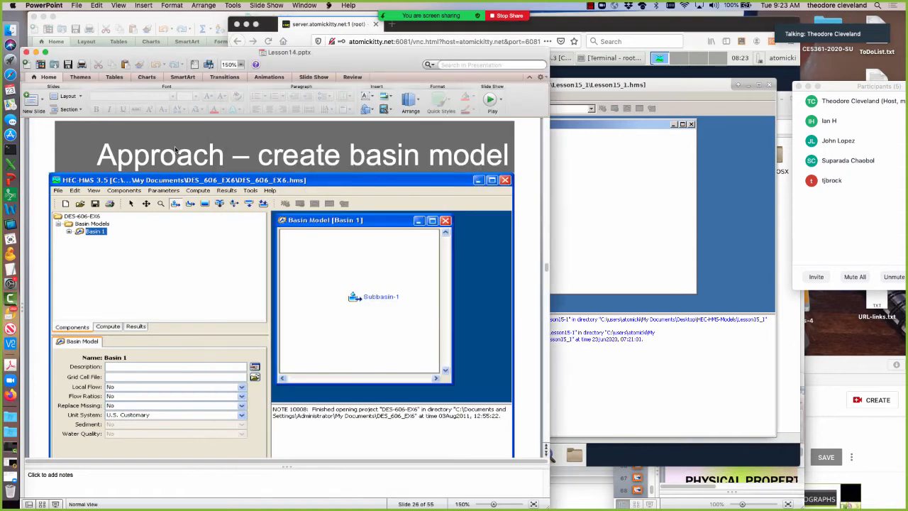
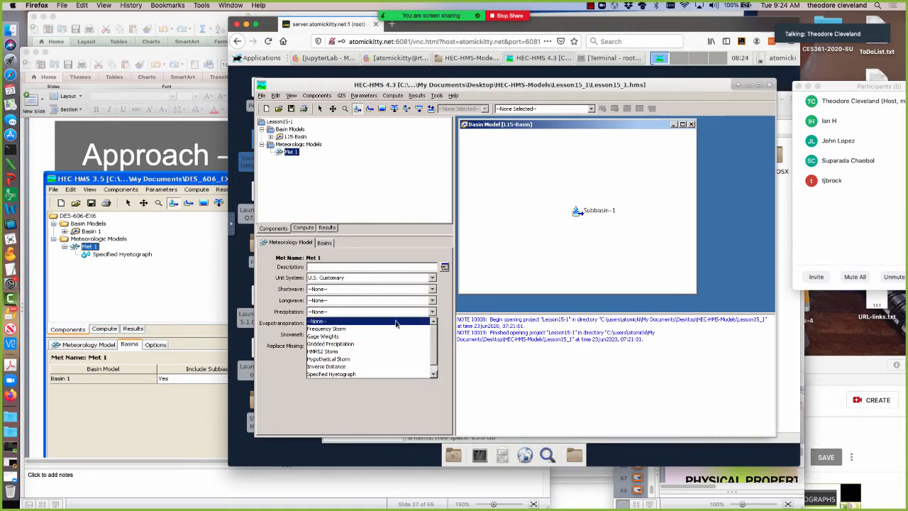
# Set the Met 1 meteorologic model's precipitation method to Specified Hyetograph, accept the method change, and open its Specified Hyetograph component.
pyautogui.click(335, 375)
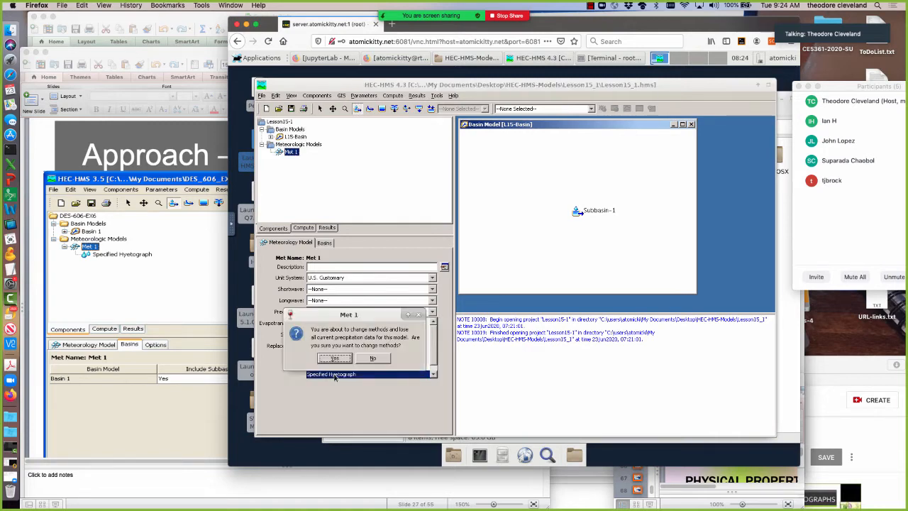
pyautogui.click(330, 359)
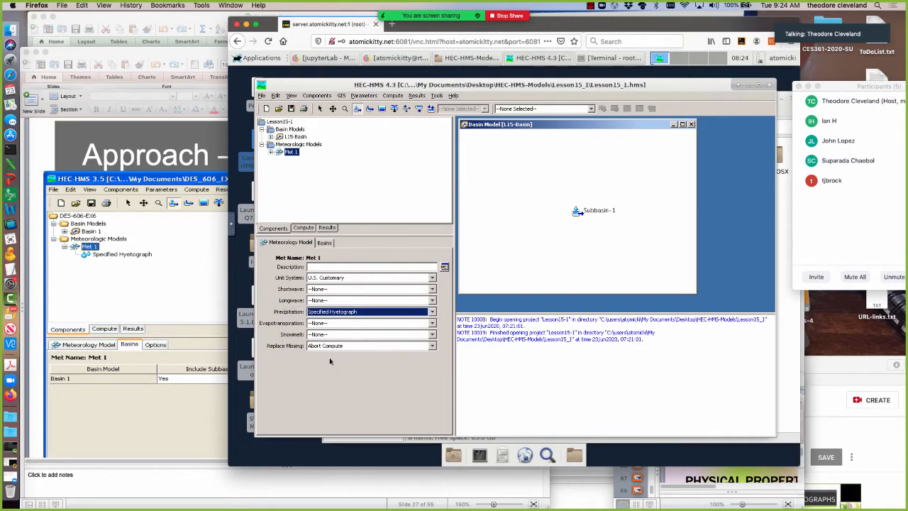
pyautogui.click(271, 152)
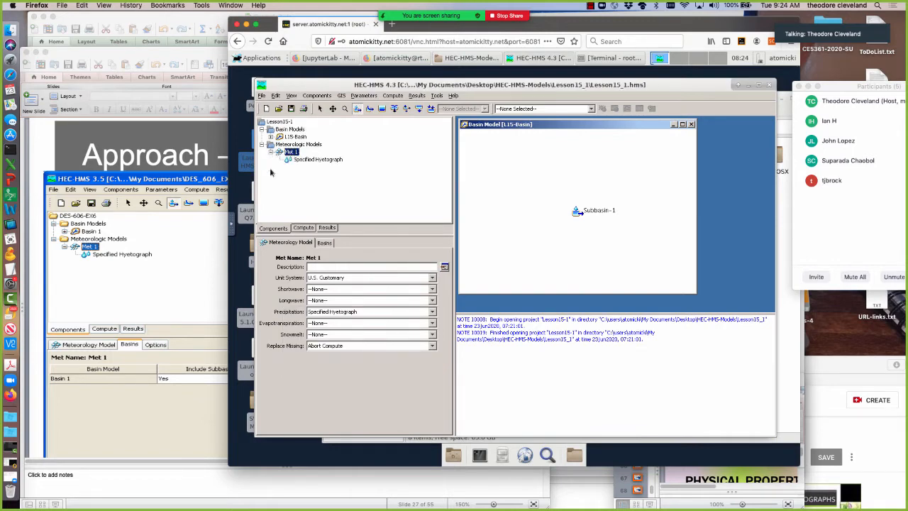
pyautogui.click(305, 160)
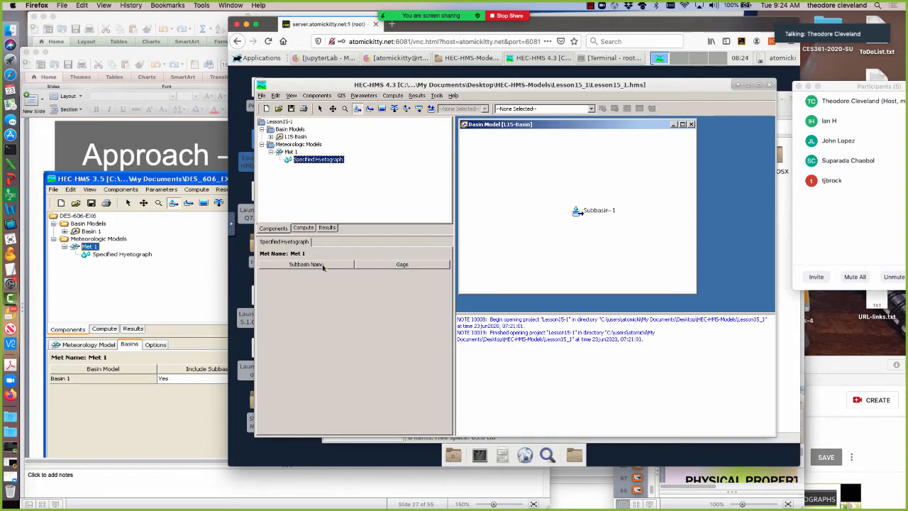
# Set Include Subbasins to Yes for L15-Basin in Met 1, and return to Met 1's general meteorology settings.
pyautogui.click(290, 153)
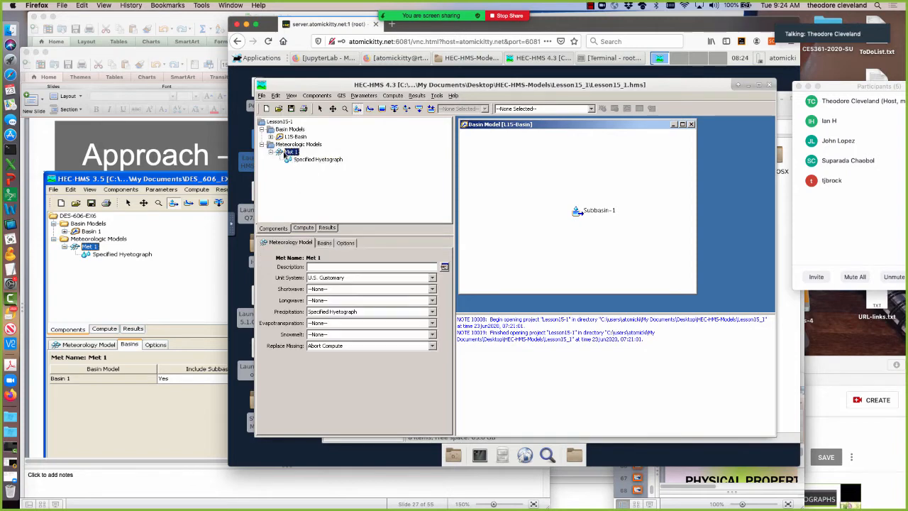
pyautogui.click(323, 243)
pyautogui.click(412, 276)
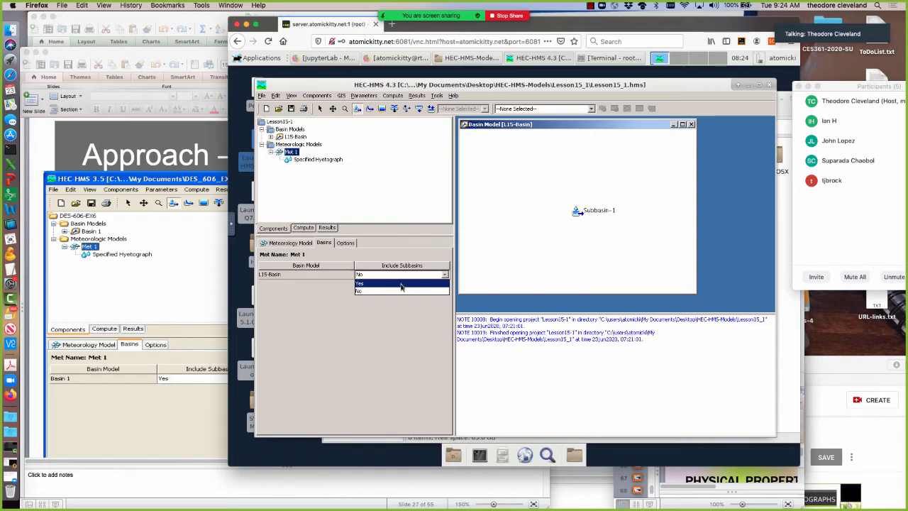
pyautogui.click(400, 284)
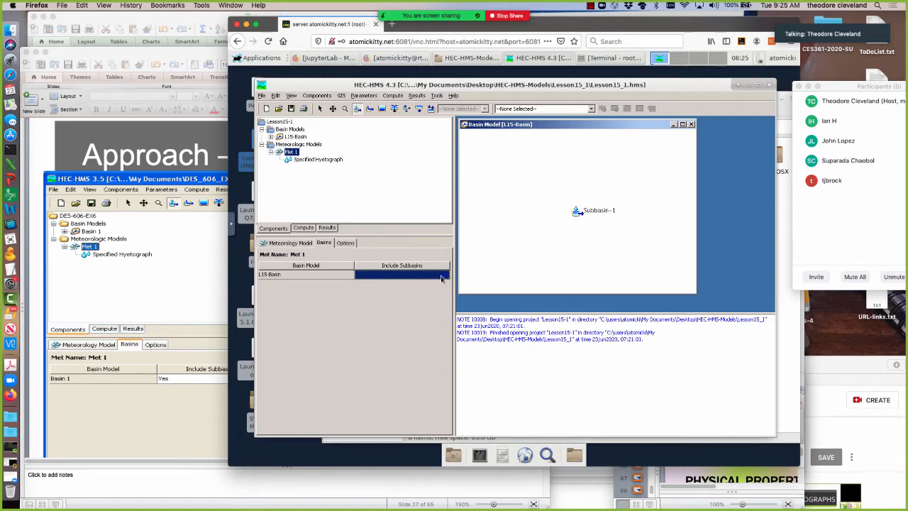
pyautogui.click(334, 275)
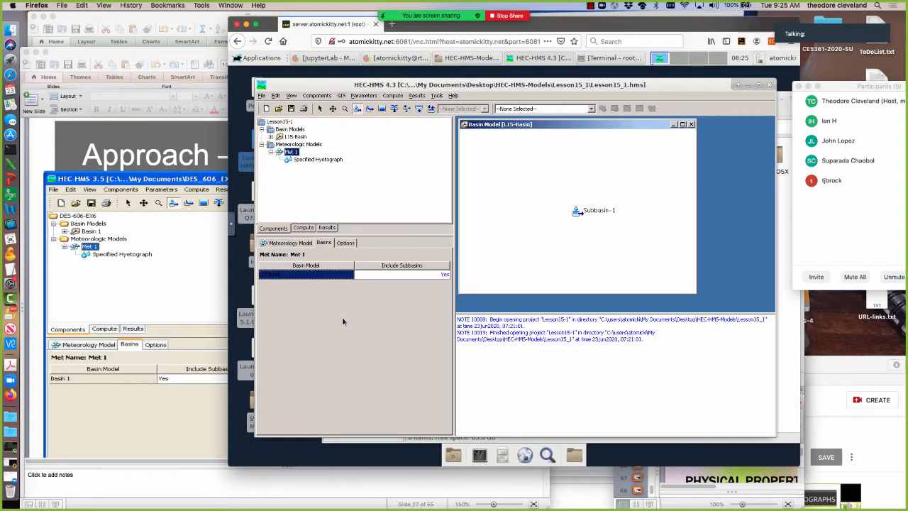
pyautogui.click(288, 243)
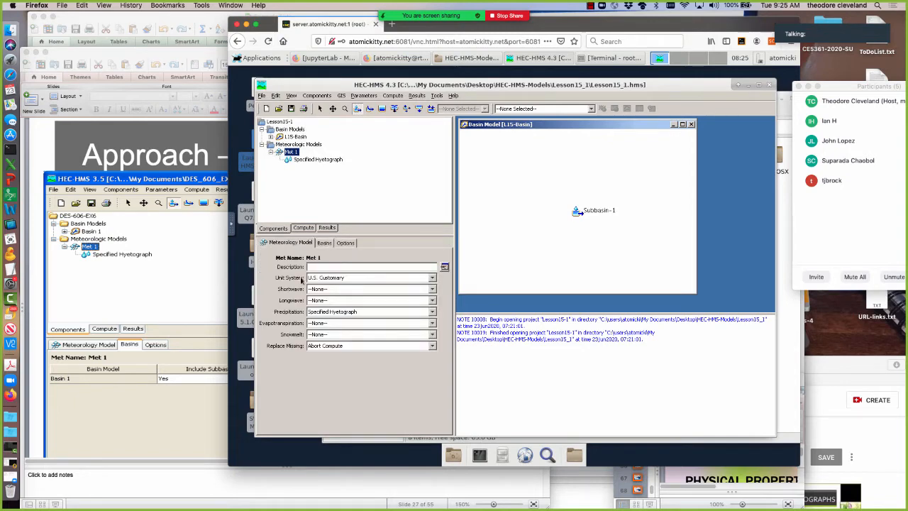
# Switch to Lesson14.pptx in PowerPoint, advance to the "Approach – hyetograph time series" slide, and return to HEC-HMS.
pyautogui.click(169, 152)
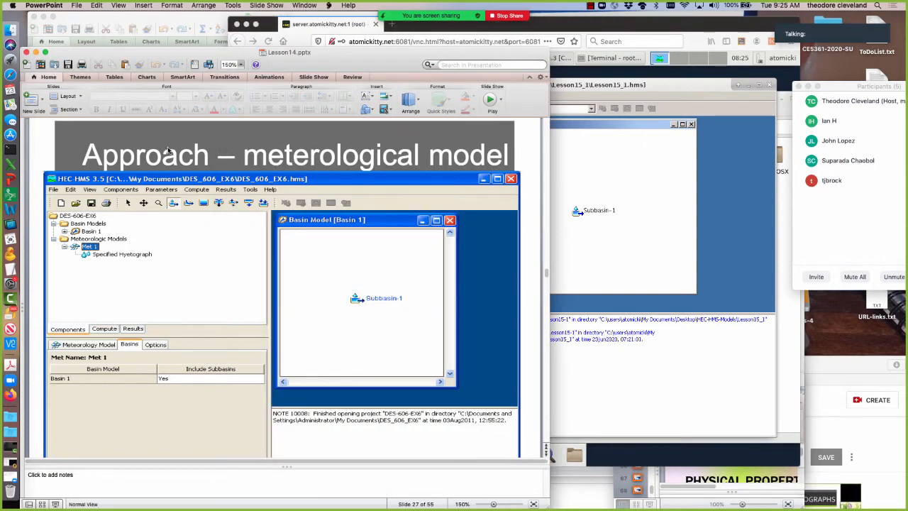
pyautogui.press('Down')
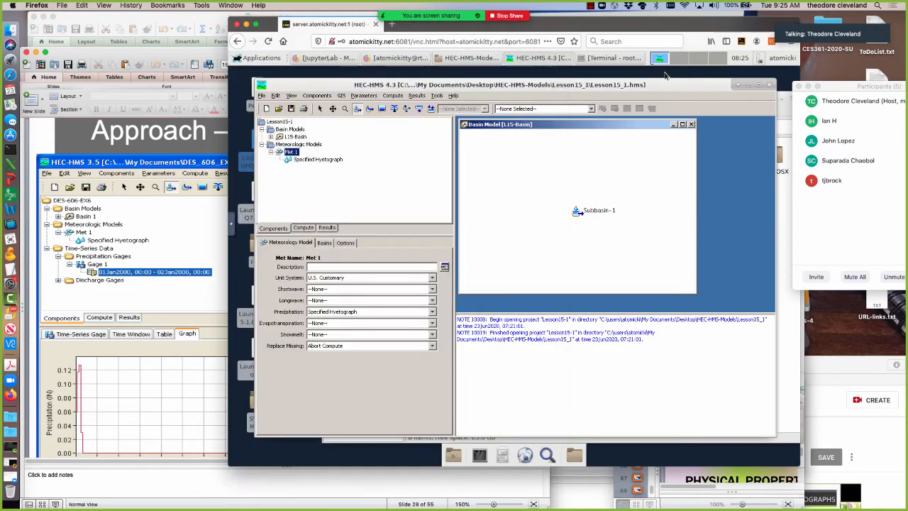
pyautogui.click(666, 78)
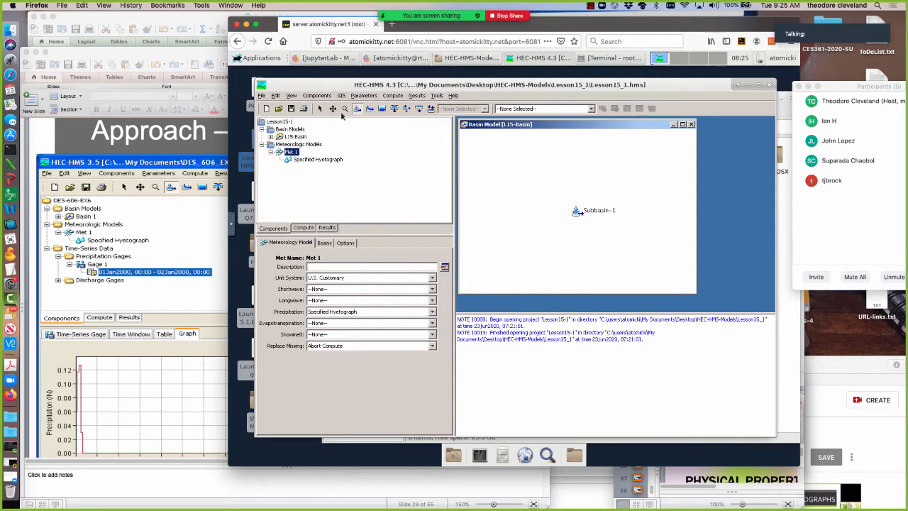
# Create a precipitation gage named Gage 1 with the Time-Series Data Manager, and close the manager.
pyautogui.click(315, 96)
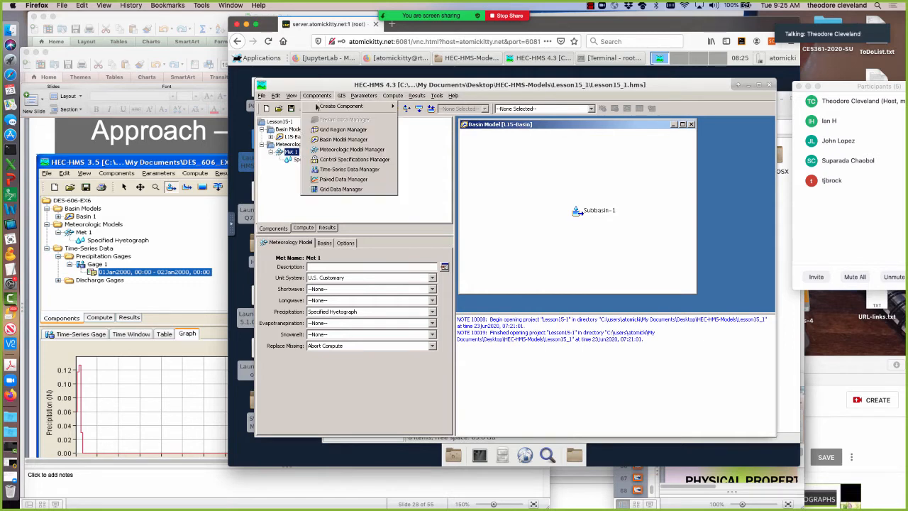
pyautogui.click(330, 171)
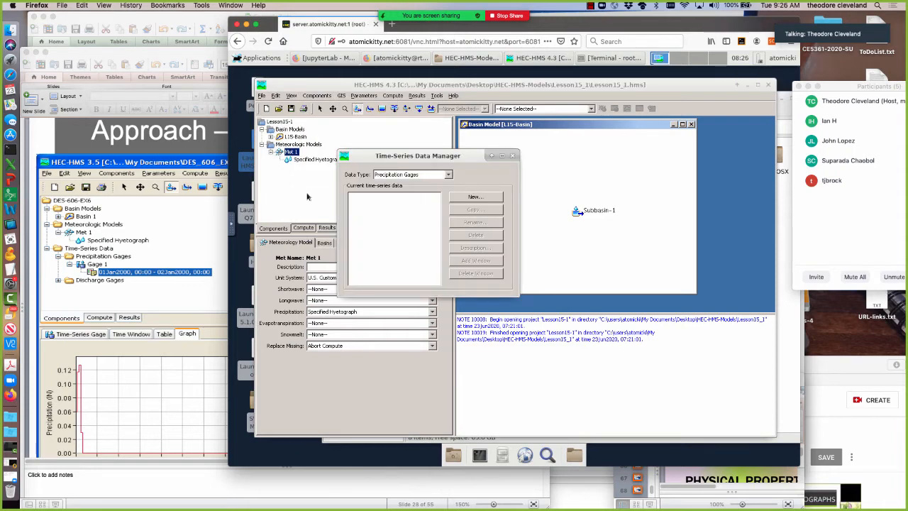
pyautogui.click(472, 197)
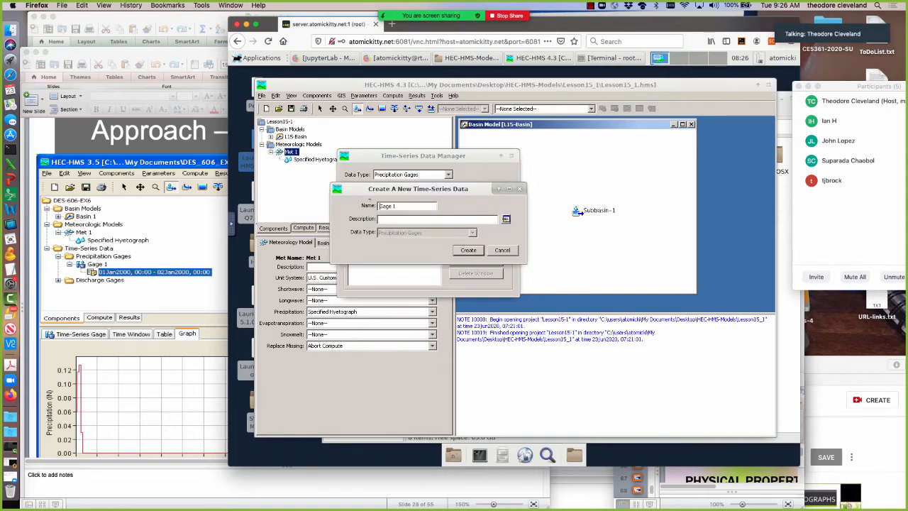
pyautogui.click(468, 250)
pyautogui.click(511, 155)
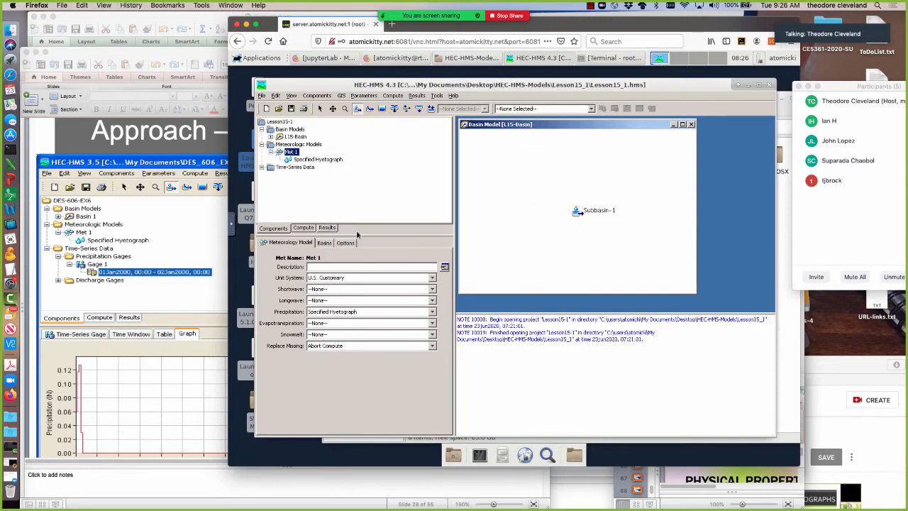
# Expand the time-series data down to Gage 1's time window entry, and view its dates and precipitation table.
pyautogui.click(261, 167)
pyautogui.click(270, 176)
pyautogui.click(280, 183)
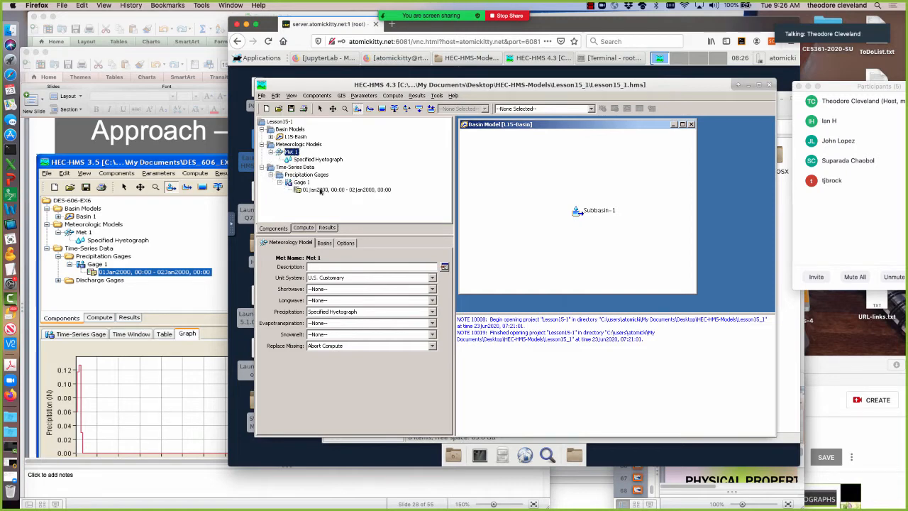
pyautogui.click(319, 190)
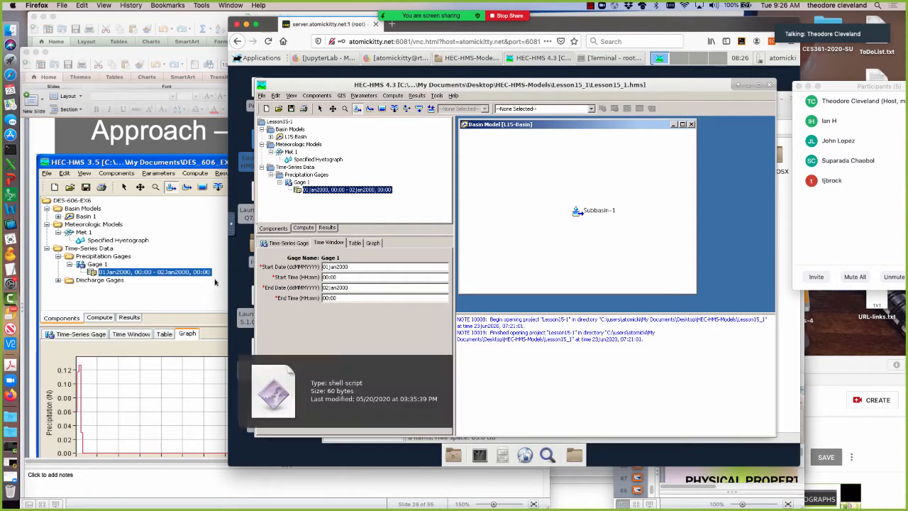
pyautogui.click(354, 243)
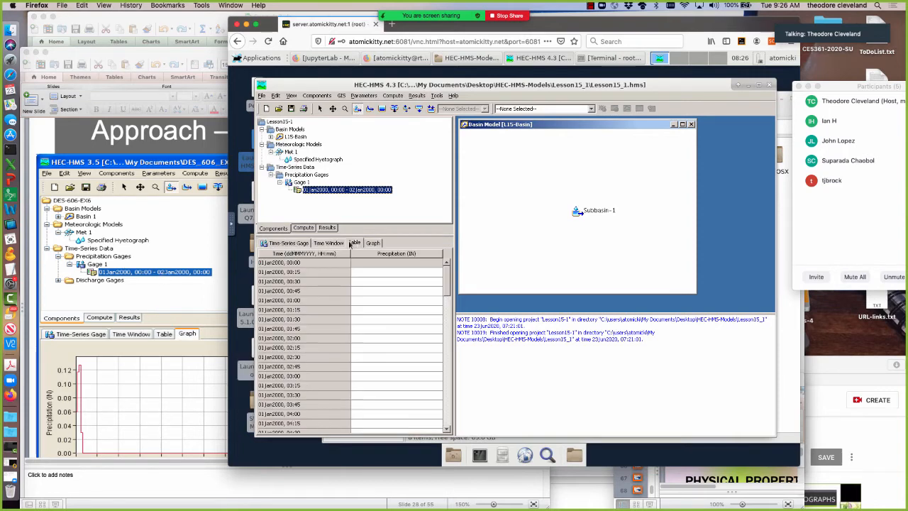
# Set Gage 1's precipitation units to Incremental Inches.
pyautogui.click(287, 244)
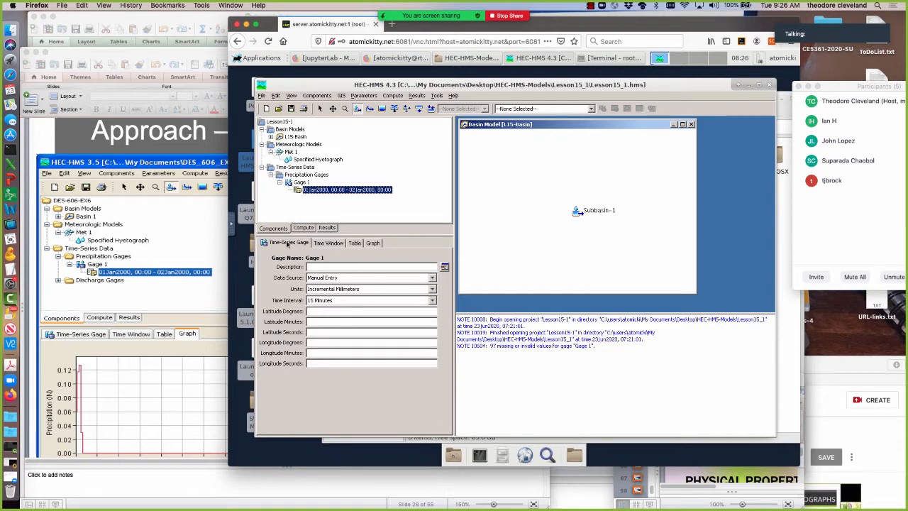
pyautogui.click(388, 290)
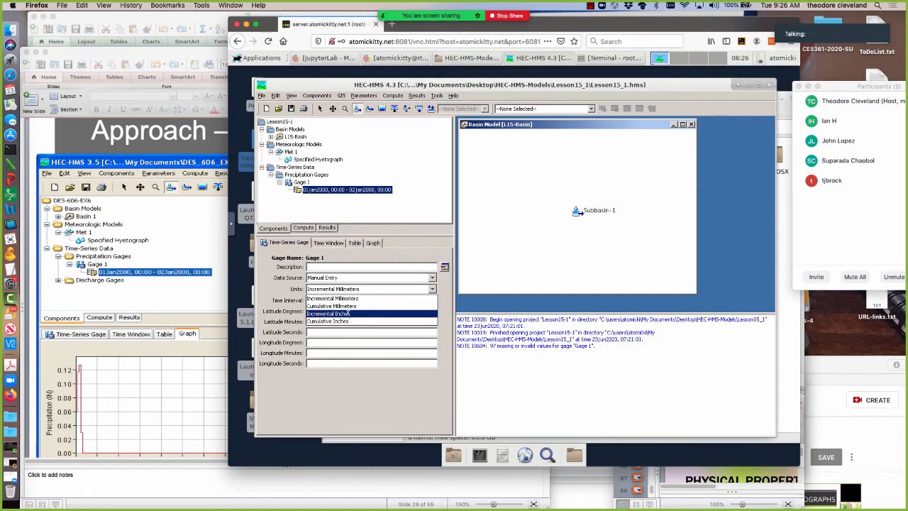
pyautogui.click(348, 314)
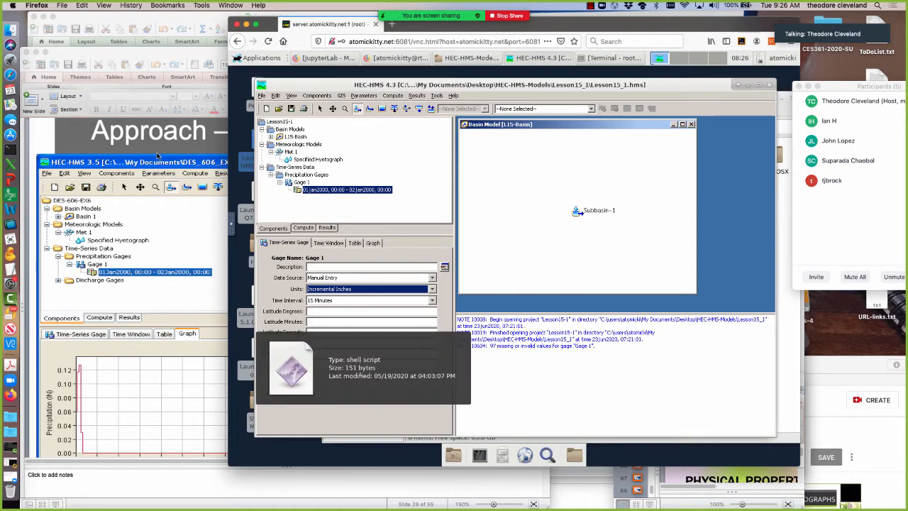
# Check the hyetograph graph on the slide, set Gage 1's time interval to 30 Minutes, and view the precipitation table.
pyautogui.scroll(-2, 182, 368)
pyautogui.scroll(-2, 182, 368)
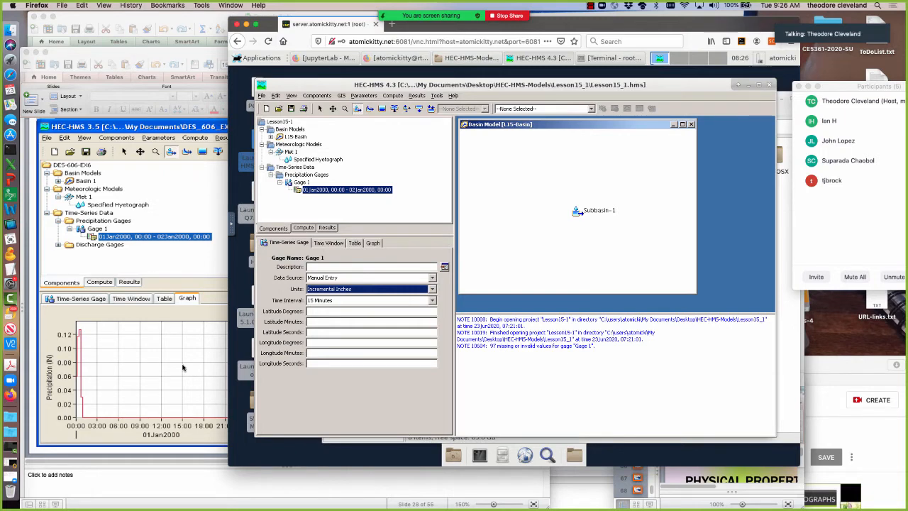
pyautogui.click(431, 300)
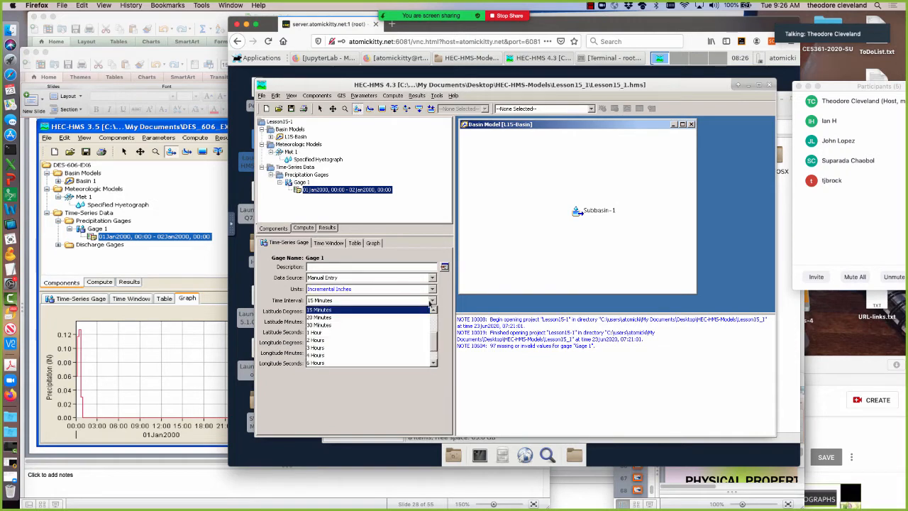
pyautogui.click(323, 323)
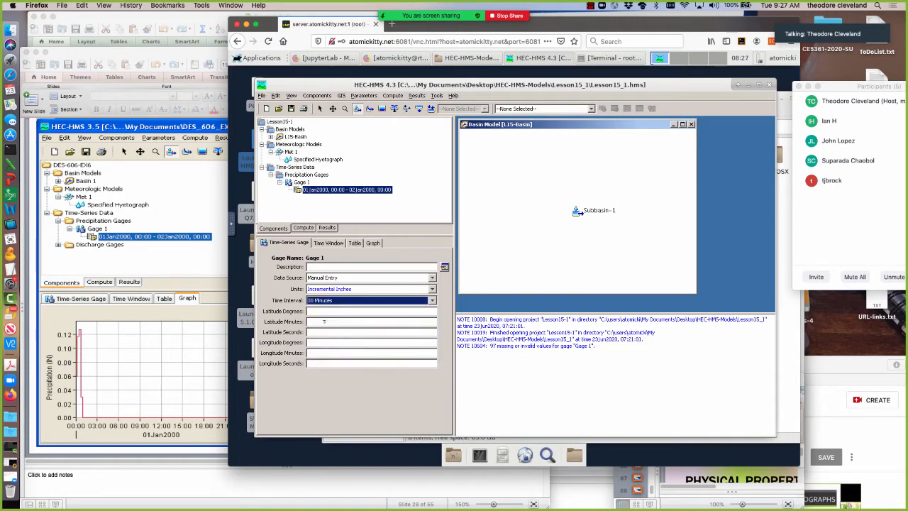
pyautogui.click(355, 243)
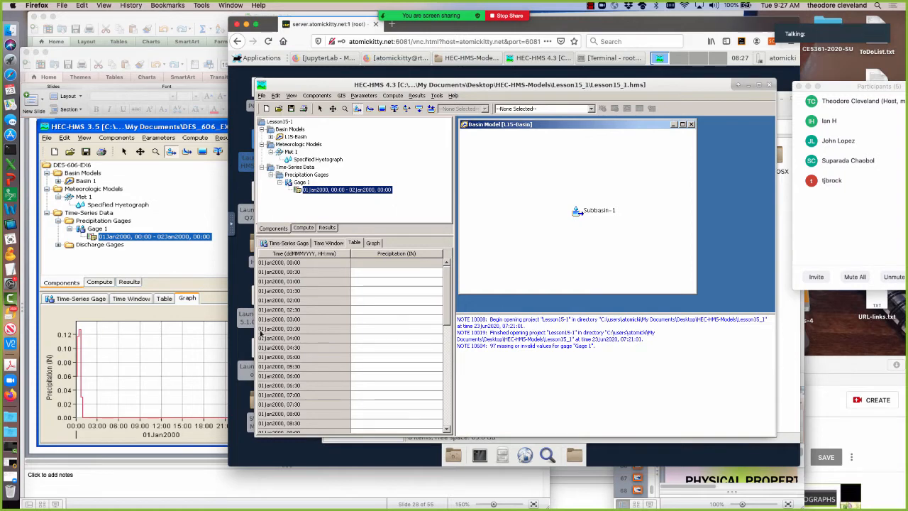
# Check the time steps in Example7.xls in Excel, return to HEC-HMS, and set Gage 1's time interval to 15 Minutes.
pyautogui.click(91, 18)
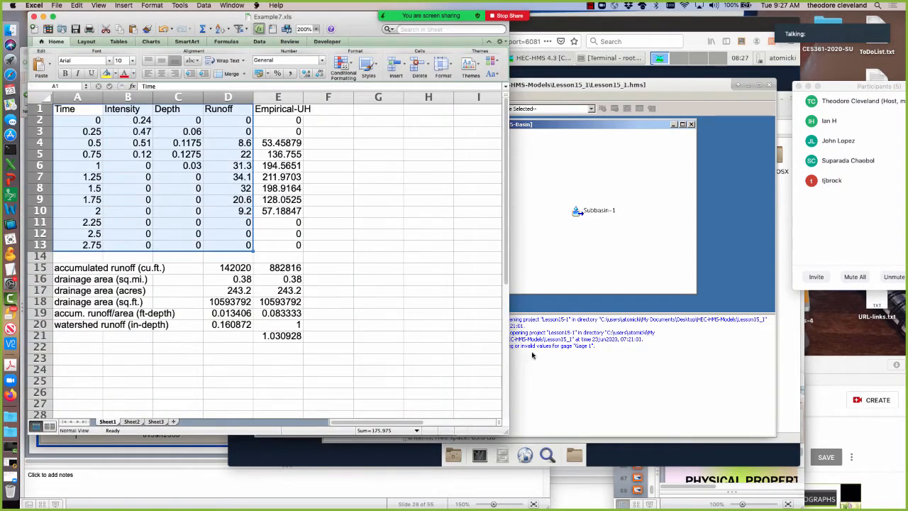
pyautogui.click(546, 363)
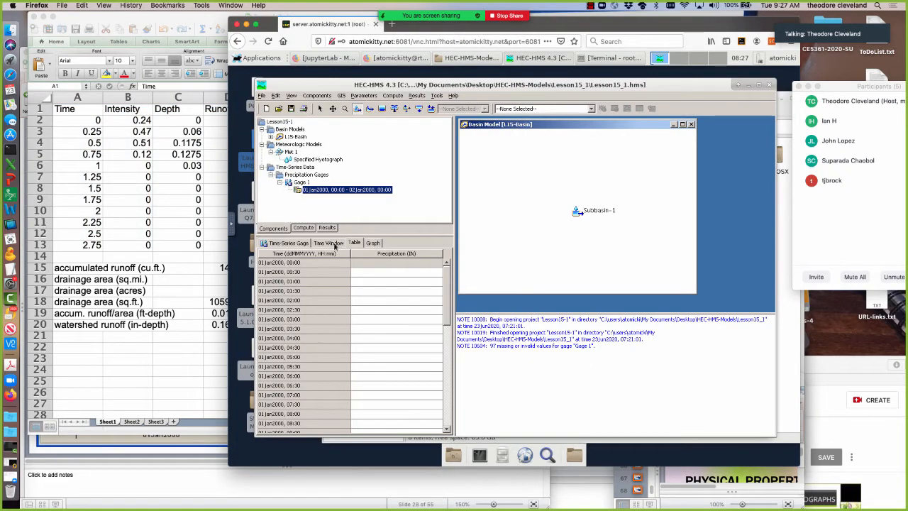
pyautogui.click(338, 244)
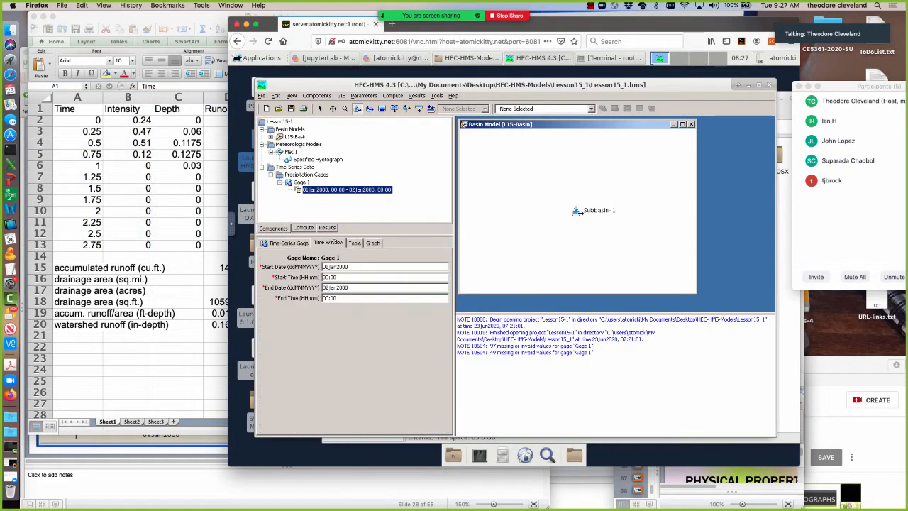
pyautogui.click(296, 244)
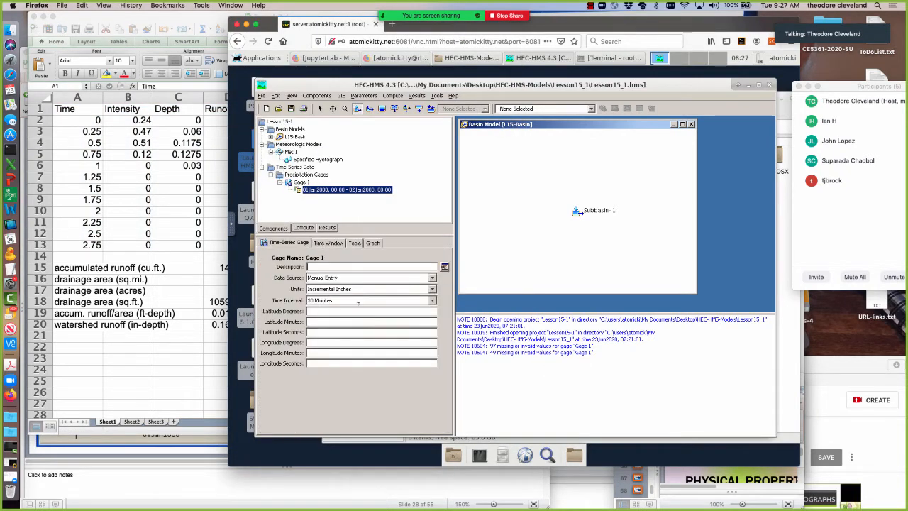
pyautogui.click(433, 300)
pyautogui.click(335, 311)
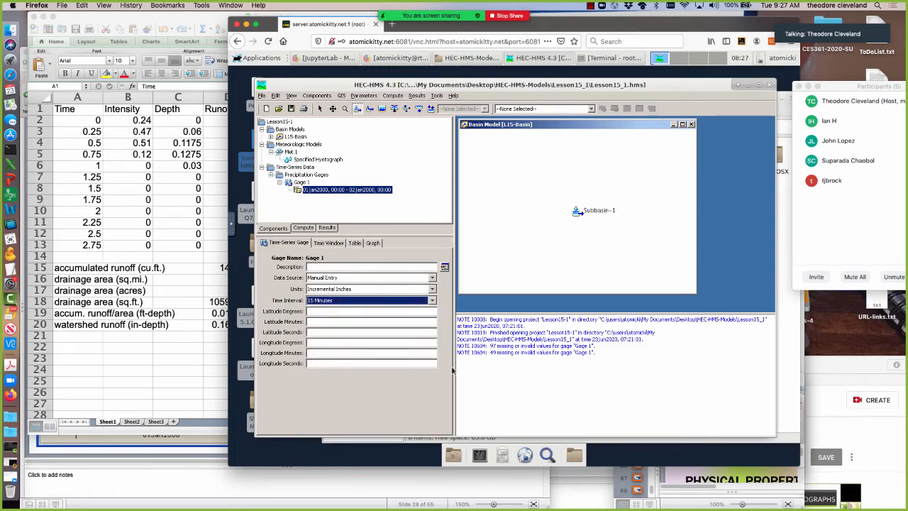
# Check Gage 1's precipitation table and the available units options, keeping Incremental Inches selected.
pyautogui.click(354, 243)
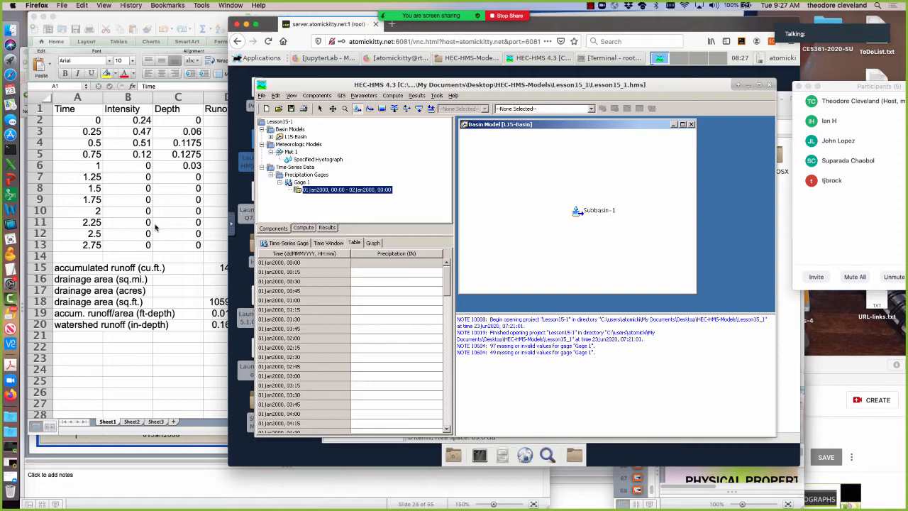
pyautogui.click(270, 243)
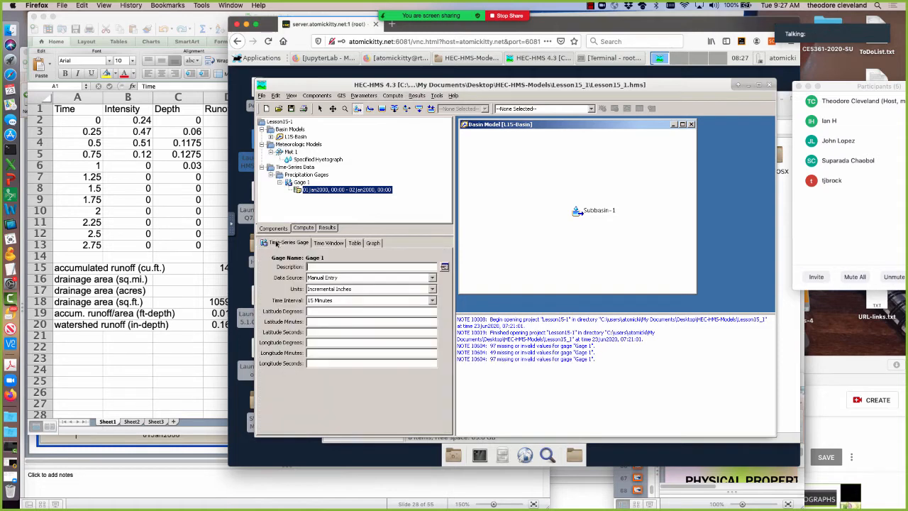
pyautogui.click(432, 288)
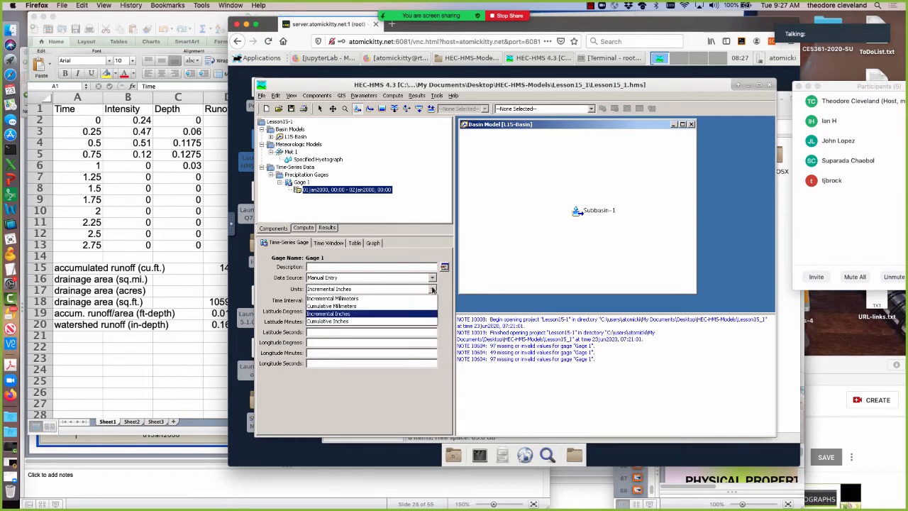
pyautogui.click(432, 288)
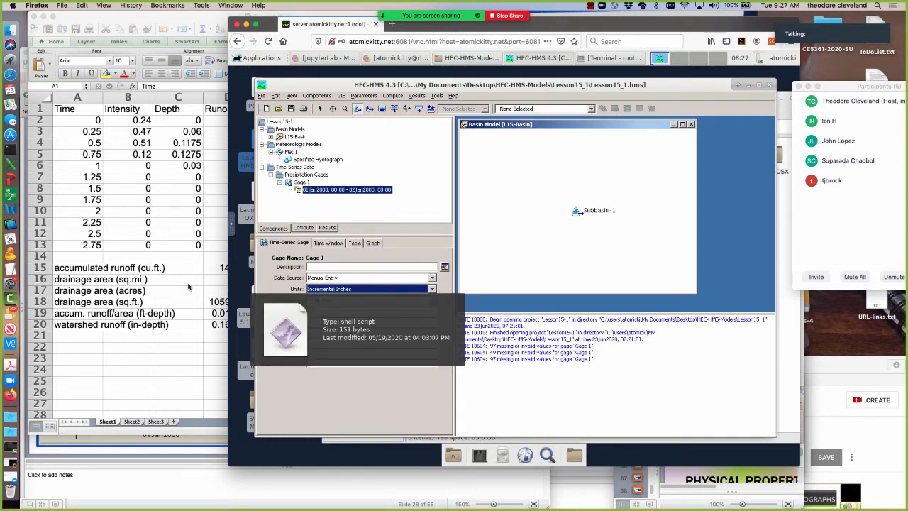
# Switch to Example7.xls in Excel and copy the Depth values in C2:C13.
pyautogui.click(131, 441)
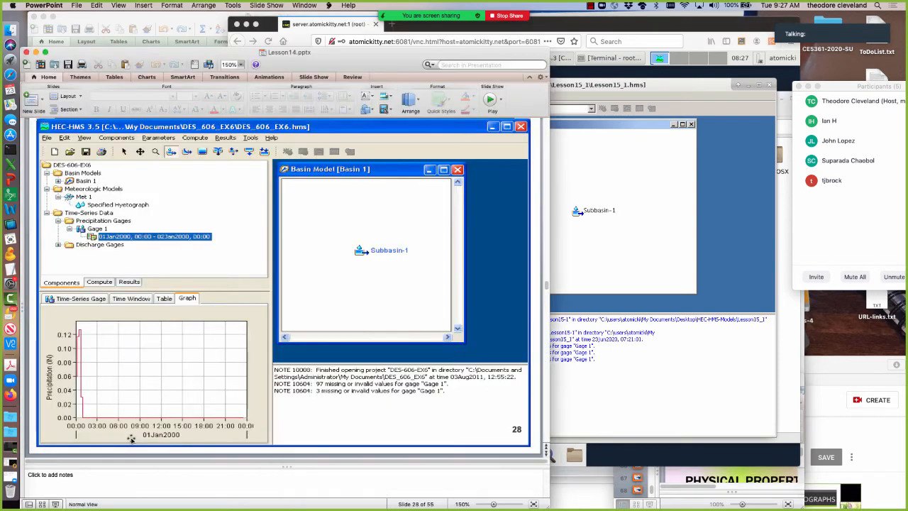
pyautogui.click(667, 94)
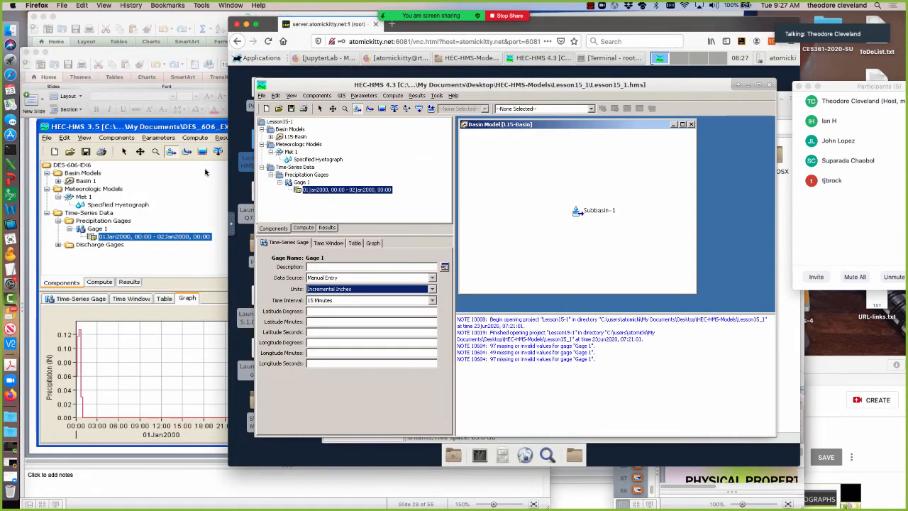
pyautogui.click(156, 17)
pyautogui.click(180, 187)
pyautogui.moveTo(175, 118); pyautogui.dragTo(176, 245)
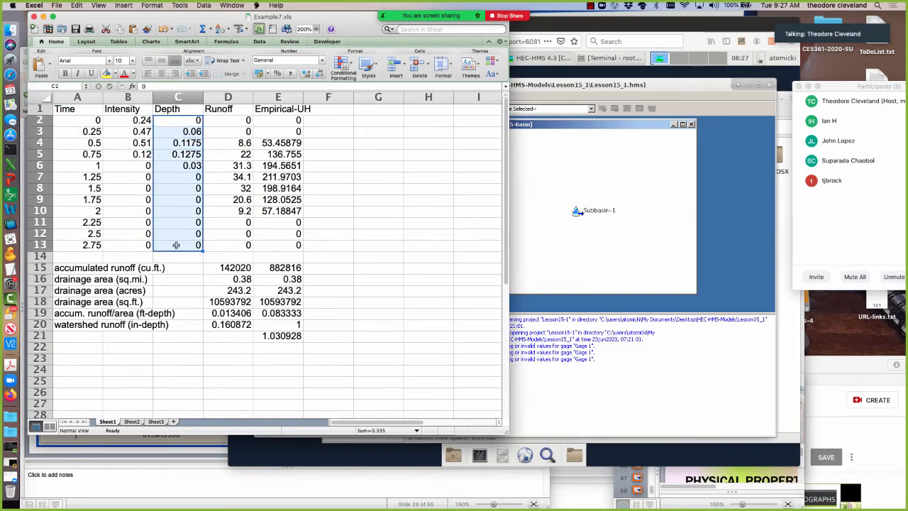
pyautogui.rightClick(172, 184)
pyautogui.click(186, 196)
# Return to the remote desktop in Firefox and replace the noVNC clipboard contents with the copied depth values.
pyautogui.click(234, 446)
pyautogui.click(231, 224)
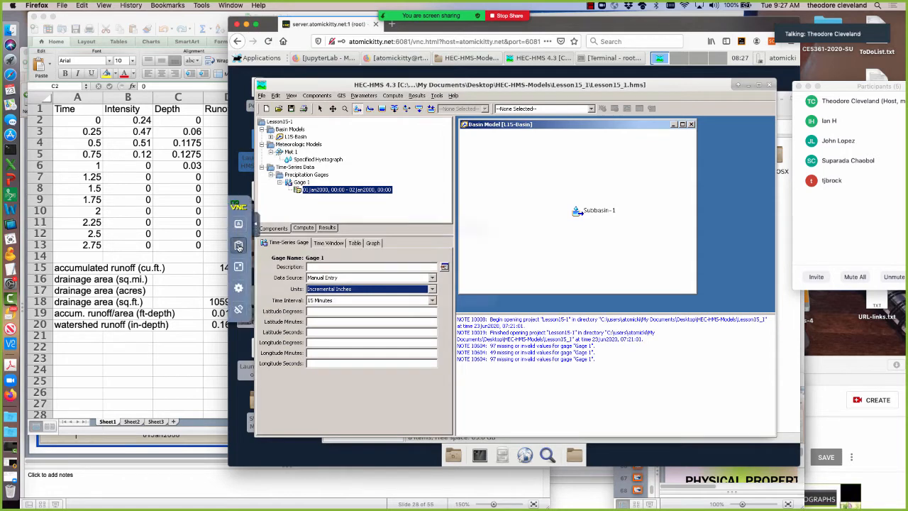
pyautogui.click(239, 245)
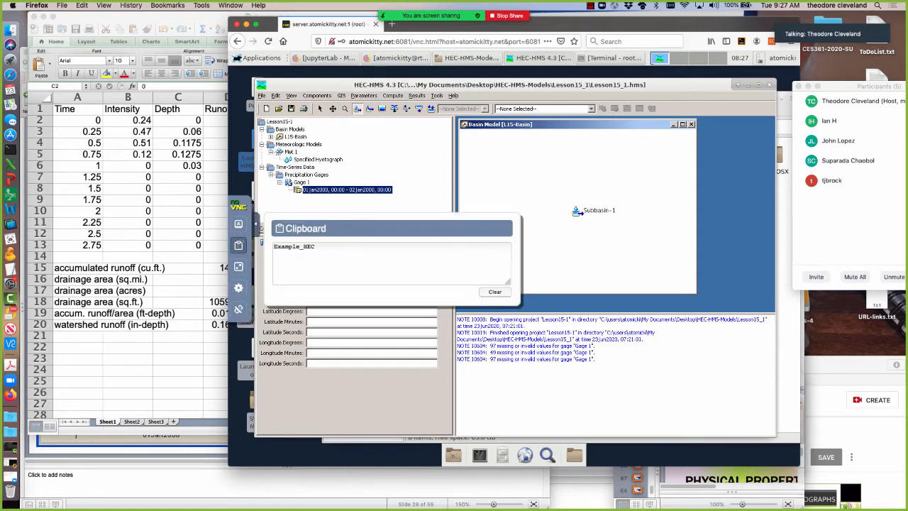
pyautogui.rightClick(298, 245)
pyautogui.click(347, 282)
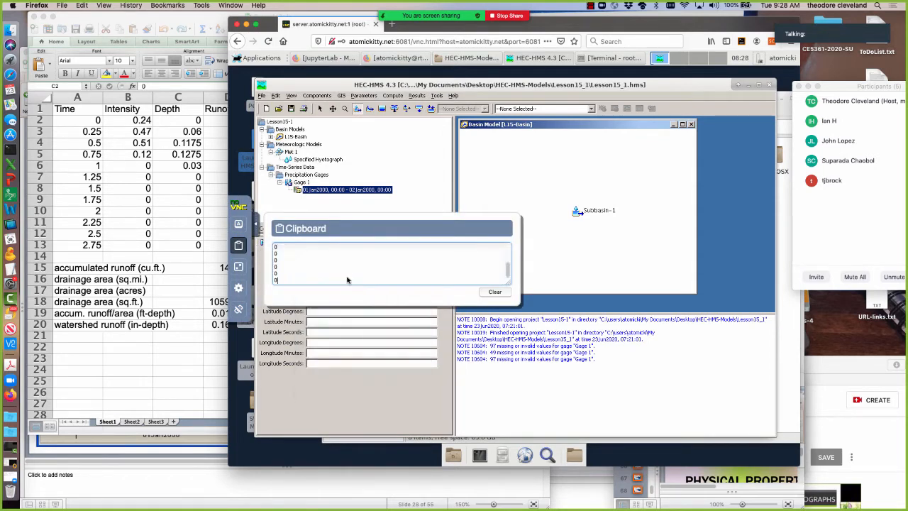
pyautogui.moveTo(506, 266)
pyautogui.mouseDown()
pyautogui.moveTo(507, 246)
pyautogui.moveTo(508, 271)
pyautogui.mouseUp()
pyautogui.moveTo(266, 243); pyautogui.dragTo(265, 222)
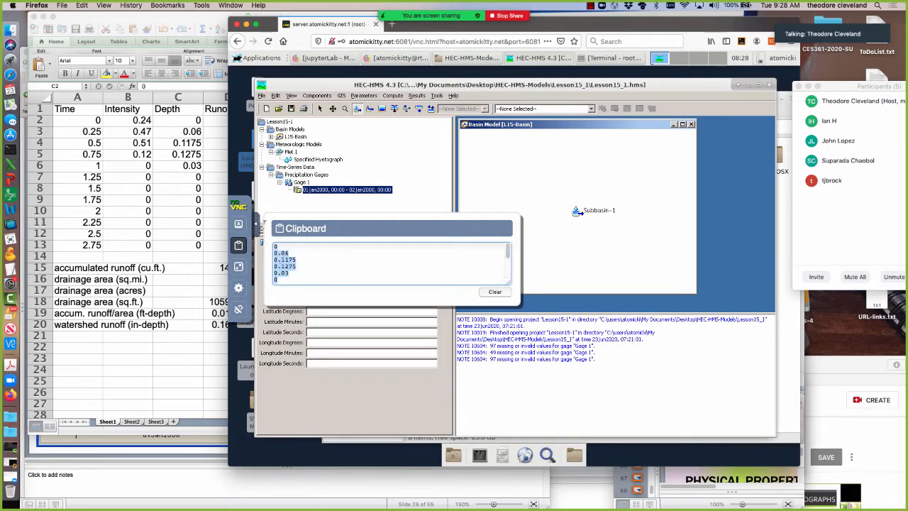
pyautogui.rightClick(275, 259)
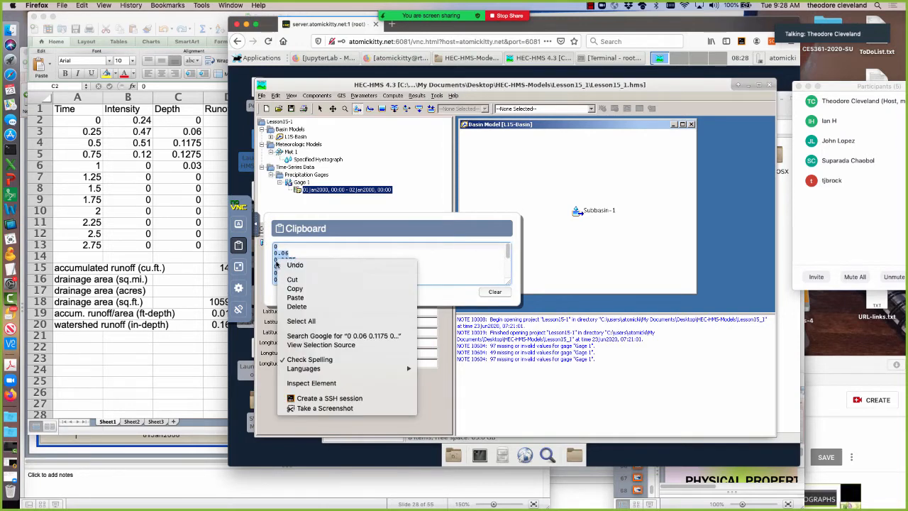
pyautogui.click(298, 289)
pyautogui.click(373, 413)
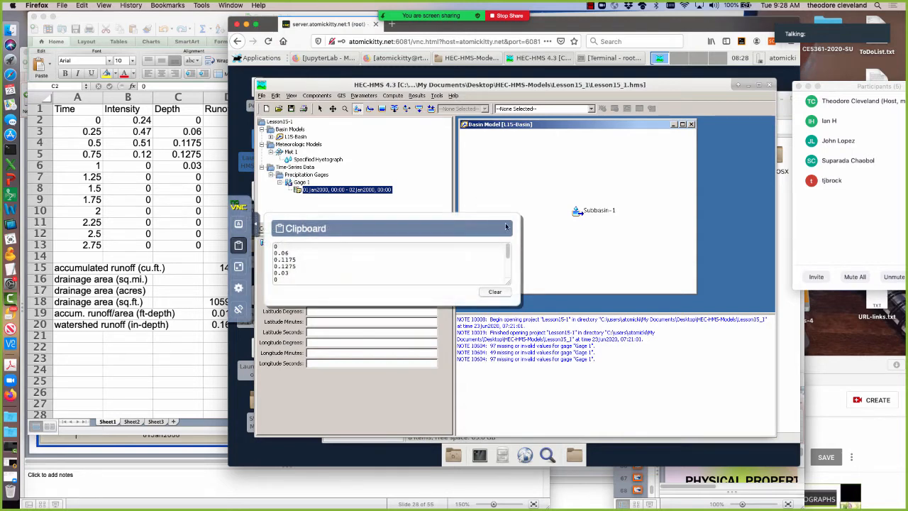
pyautogui.click(256, 226)
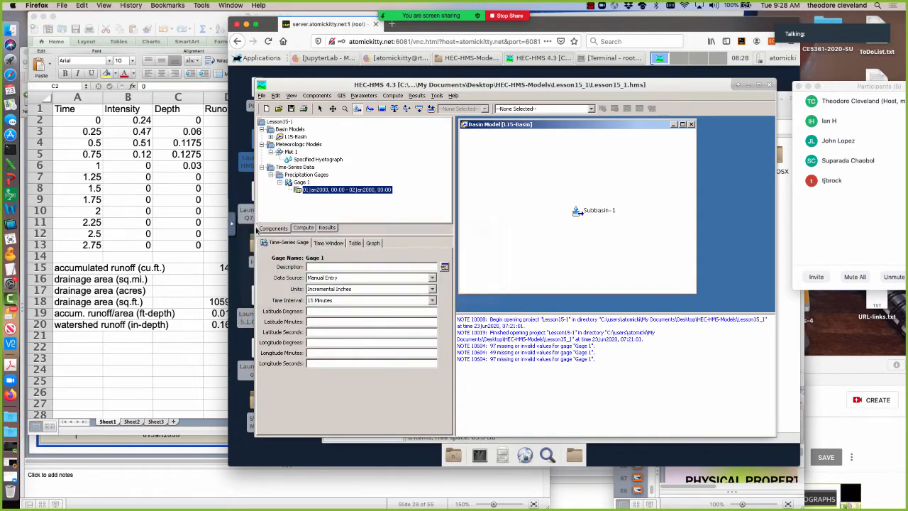
# Paste the depth values into Gage 1's precipitation table, starting at 01Jan2000, 00:15.
pyautogui.click(354, 244)
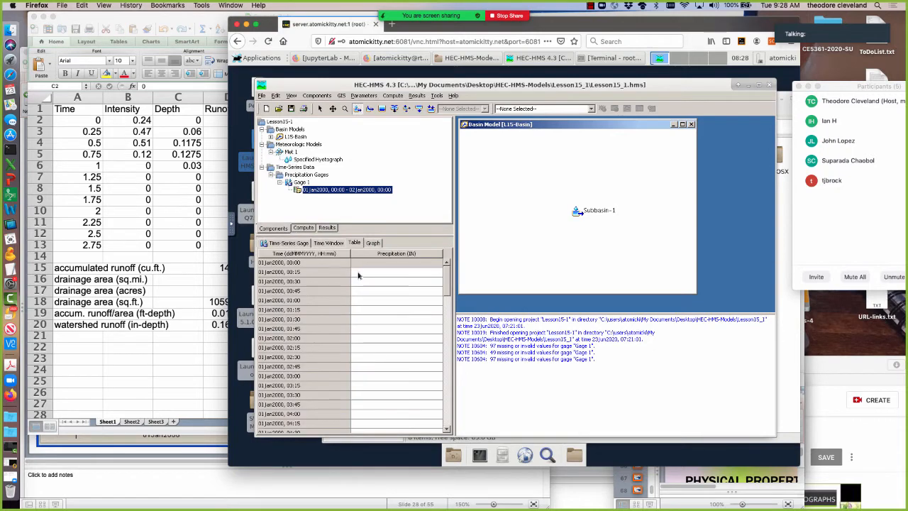
pyautogui.click(358, 274)
pyautogui.rightClick(358, 274)
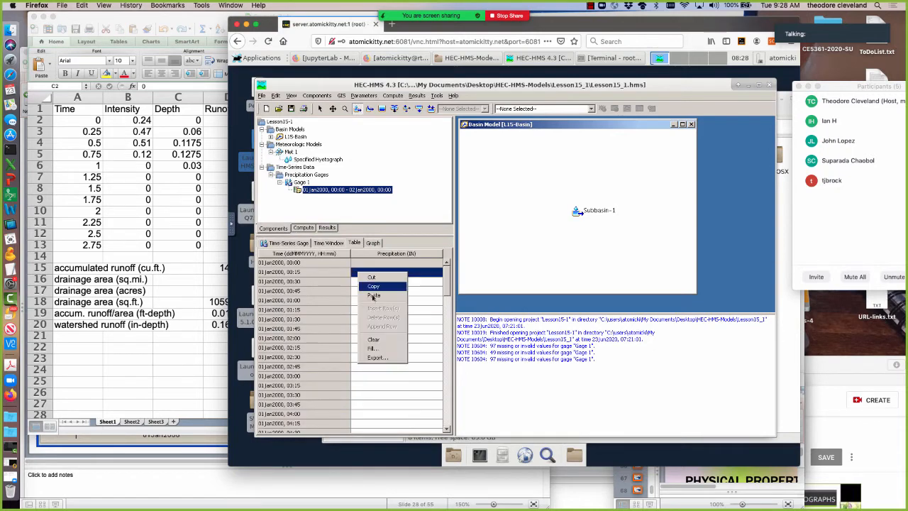
pyautogui.click(372, 298)
pyautogui.click(415, 395)
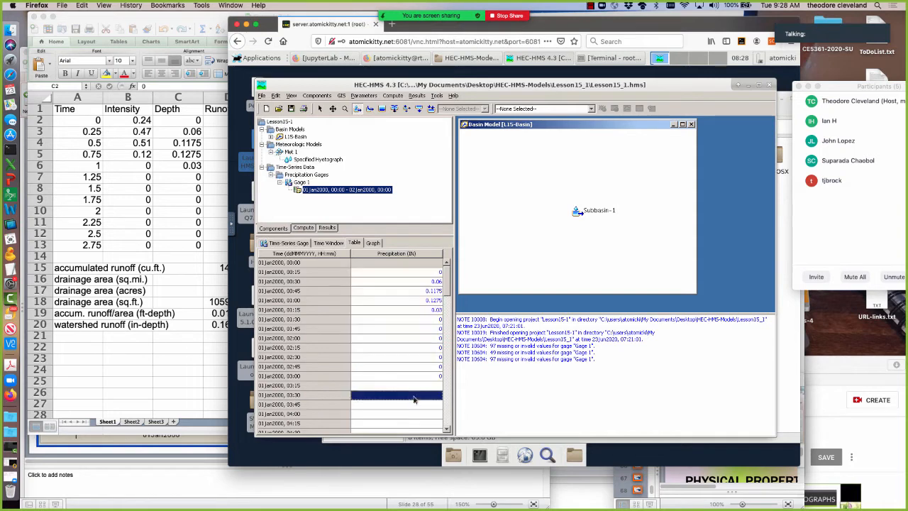
# Fill the precipitation table from 03:00 through 23:30 on 01Jan2000 using the Repeat first value option.
pyautogui.moveTo(409, 379); pyautogui.dragTo(416, 465)
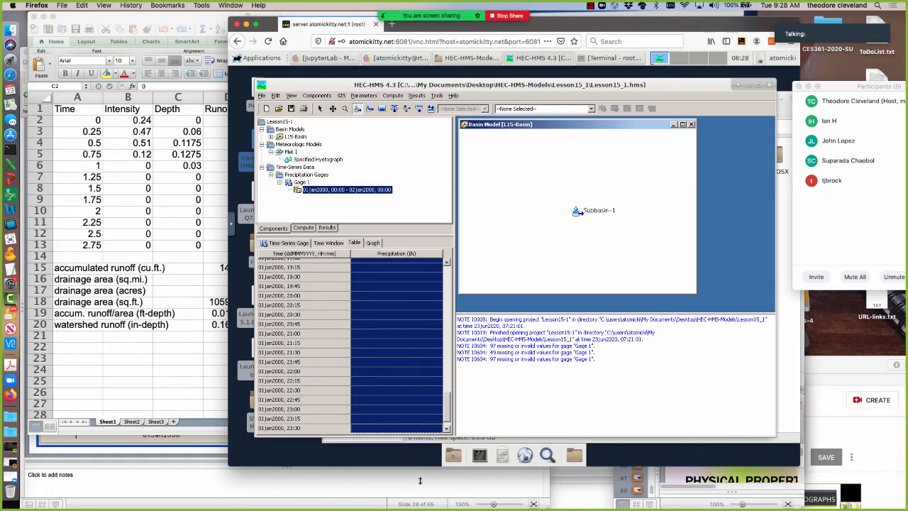
pyautogui.rightClick(394, 299)
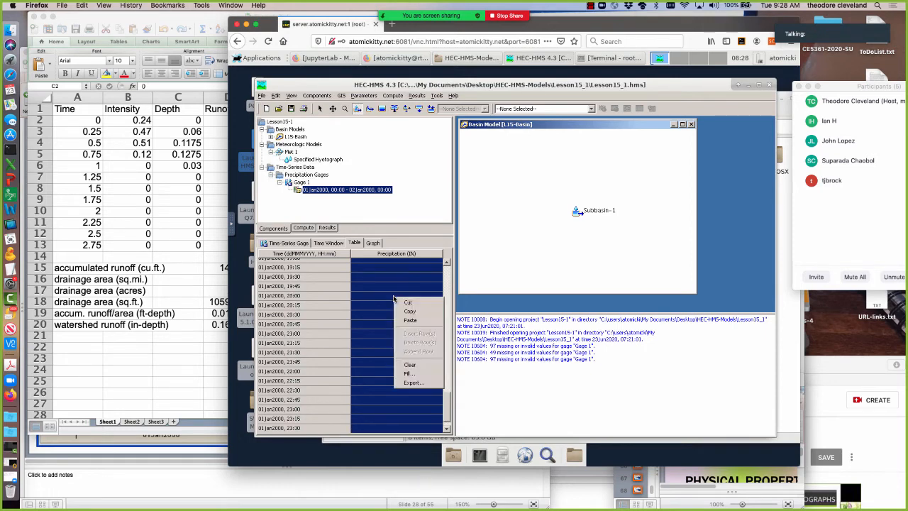
pyautogui.click(422, 374)
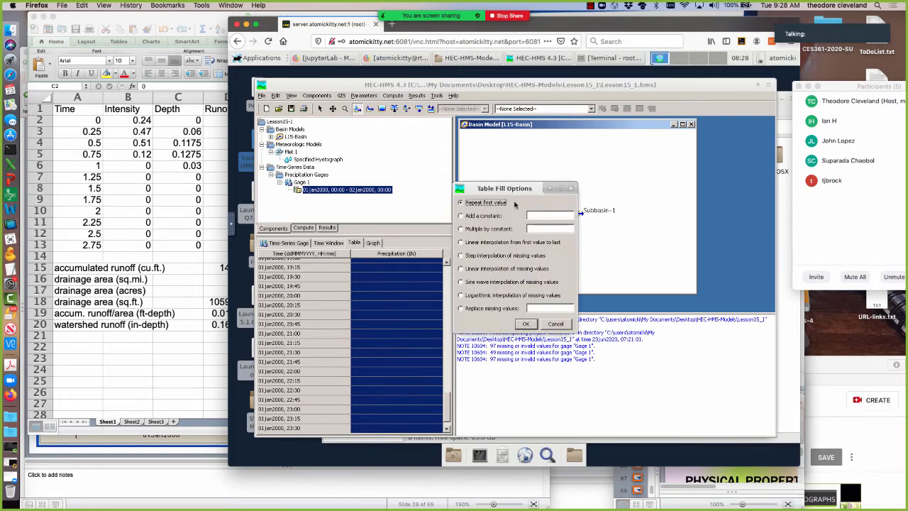
pyautogui.click(526, 324)
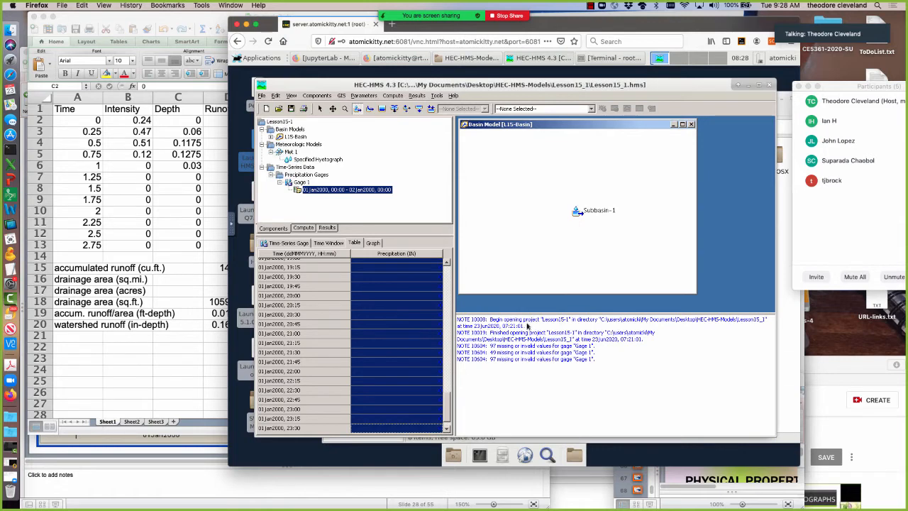
pyautogui.click(326, 353)
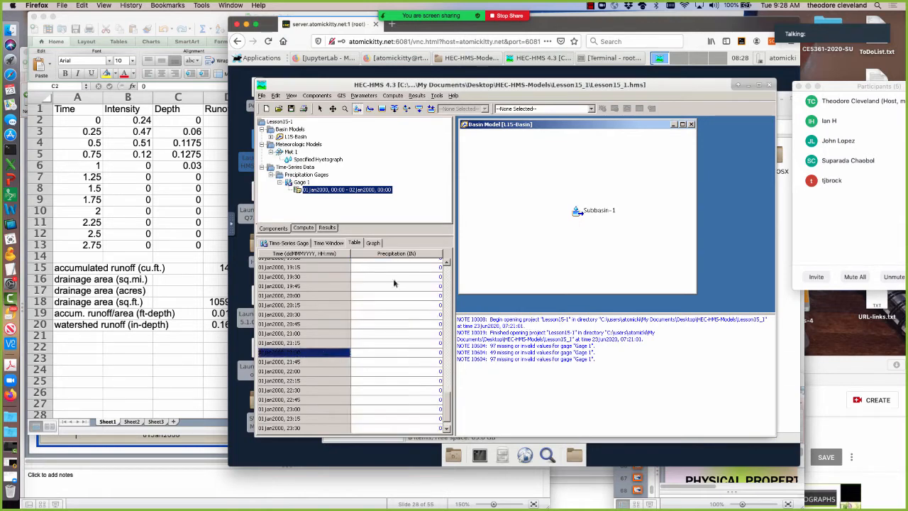
# View Gage 1's precipitation graph and compare it with the hyetograph on slide 28 of Lesson14.pptx in PowerPoint.
pyautogui.click(372, 244)
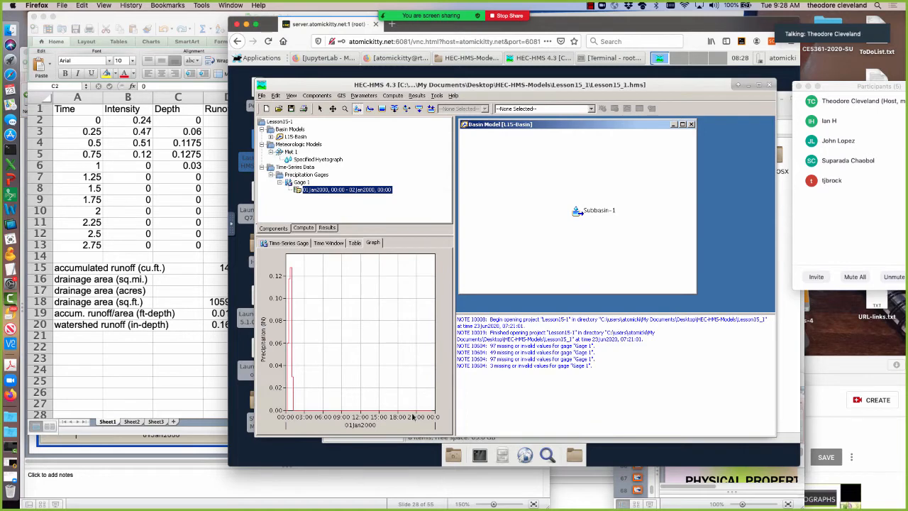
pyautogui.click(114, 444)
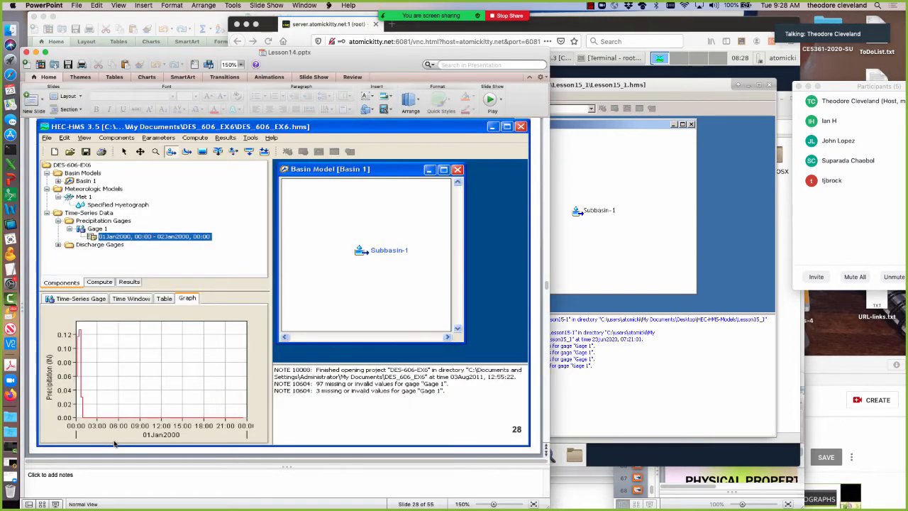
pyautogui.click(558, 308)
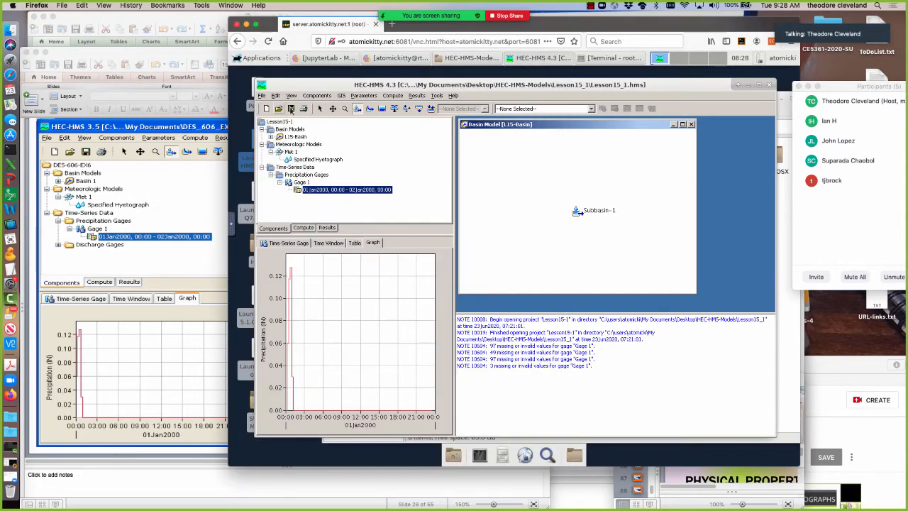
# Advance Lesson14.pptx to slide 29 in PowerPoint, return to HEC-HMS, and create a discharge gage named Gage 1.
pyautogui.click(178, 184)
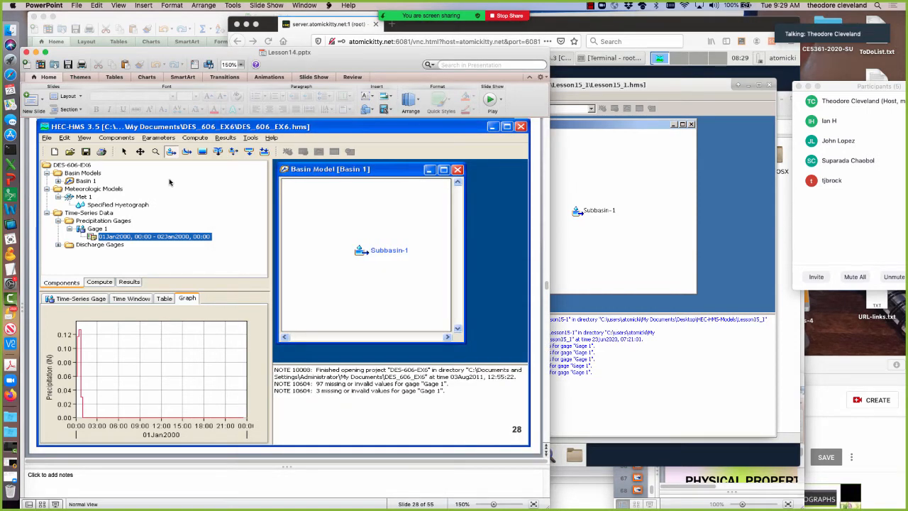
pyautogui.press('Down')
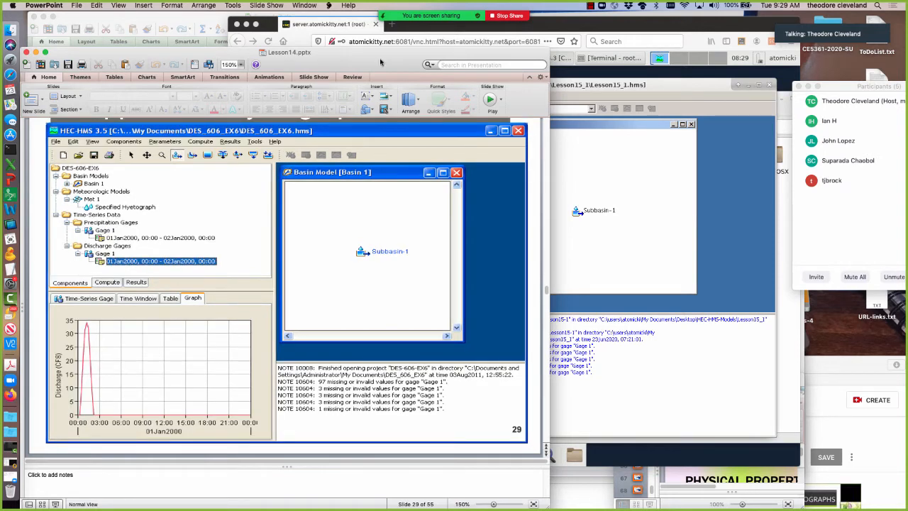
pyautogui.click(576, 160)
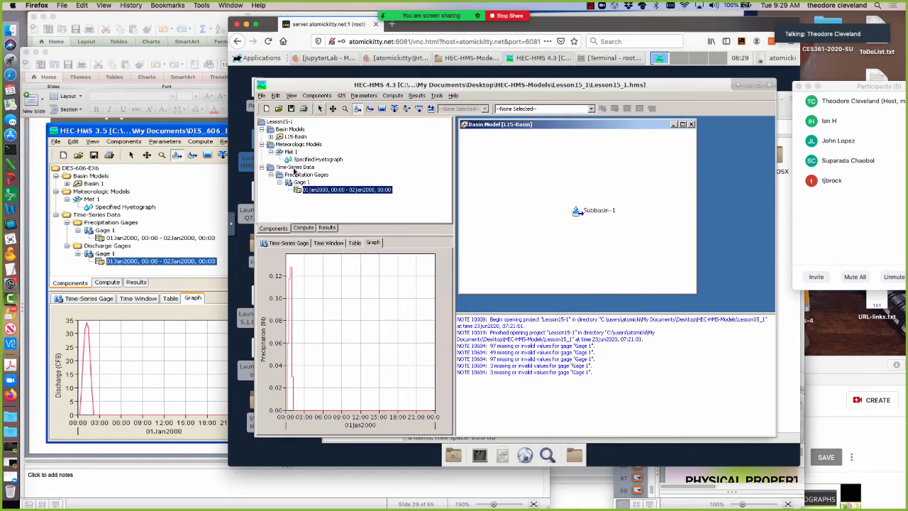
pyautogui.click(317, 95)
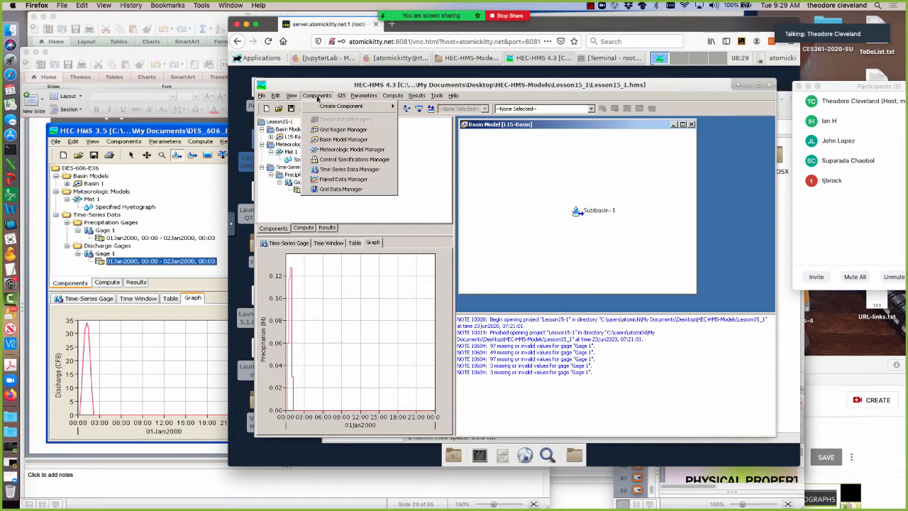
pyautogui.click(327, 170)
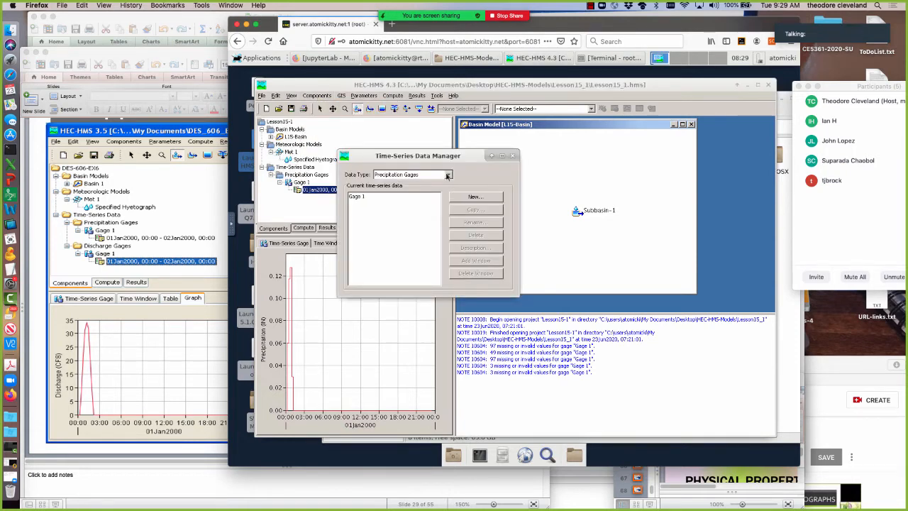
pyautogui.click(447, 174)
pyautogui.click(412, 192)
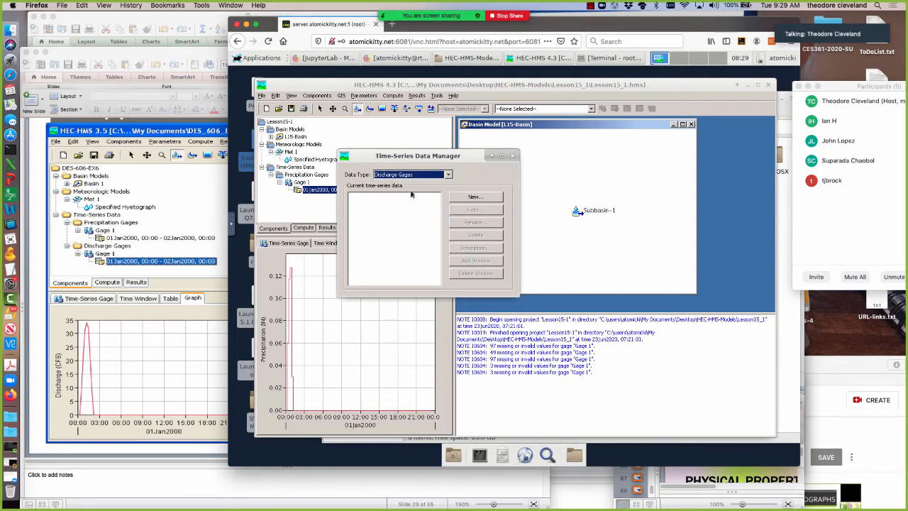
pyautogui.click(475, 196)
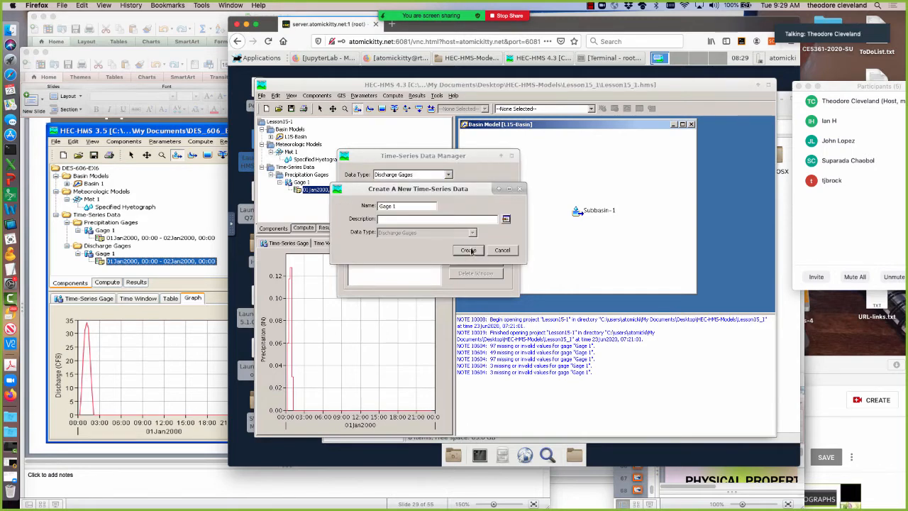
pyautogui.click(468, 251)
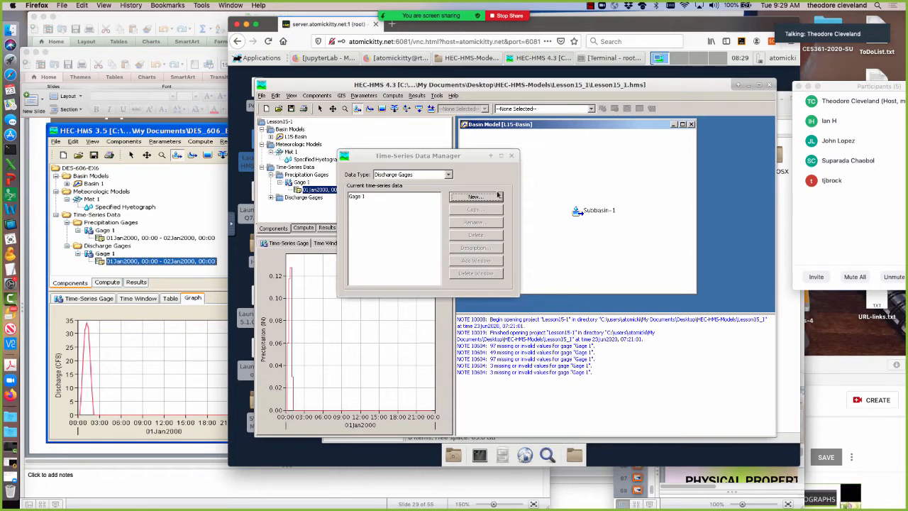
pyautogui.click(511, 156)
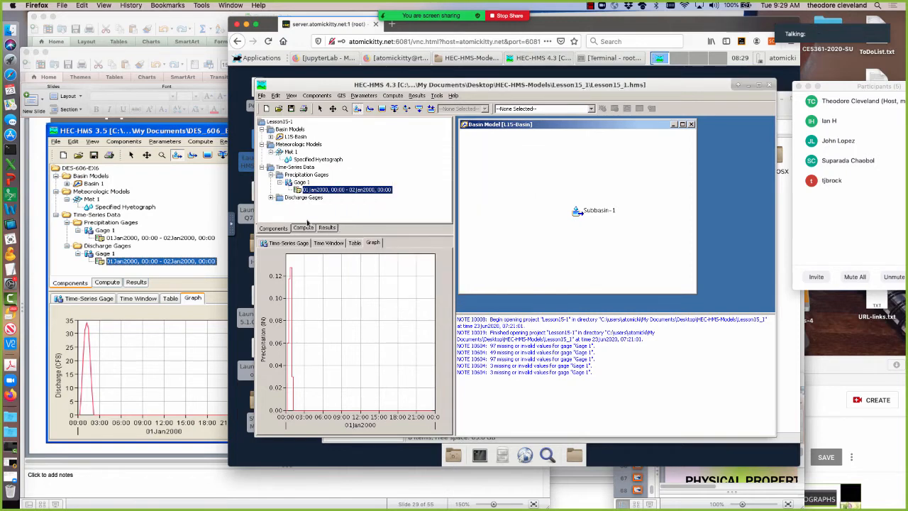
# Select the time window of discharge Gage 1 and set the gage's units to Cubic Feet Per Second.
pyautogui.click(270, 198)
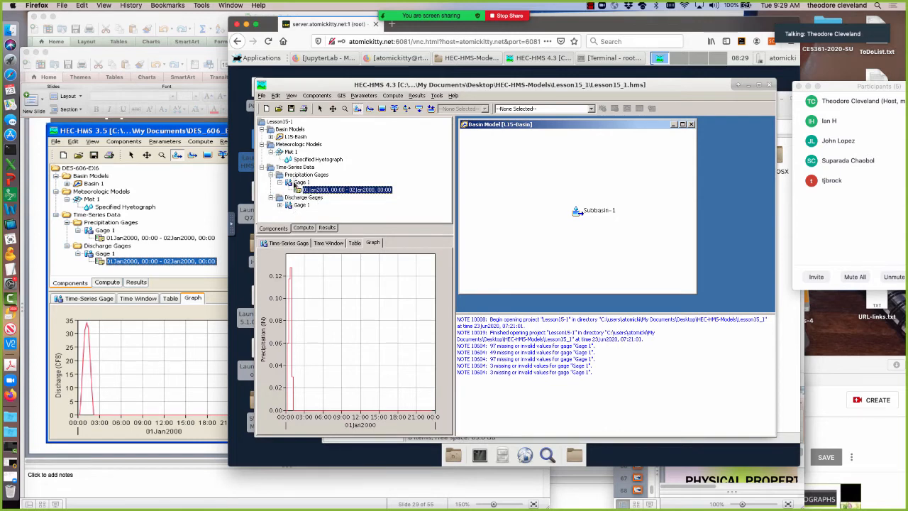
pyautogui.click(279, 206)
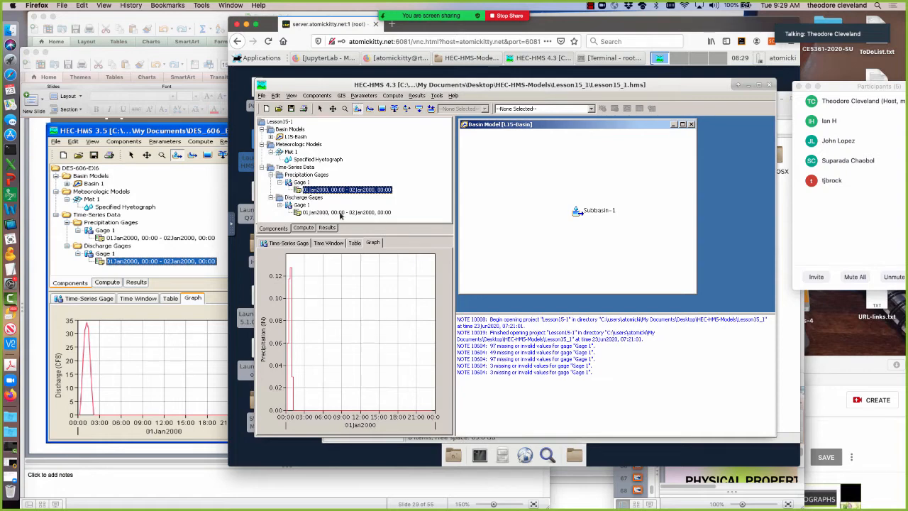
pyautogui.click(340, 214)
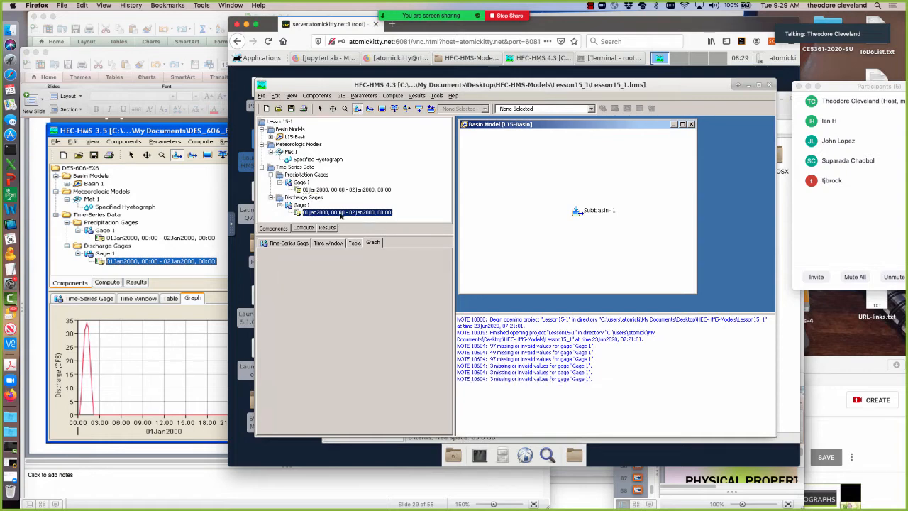
pyautogui.click(294, 245)
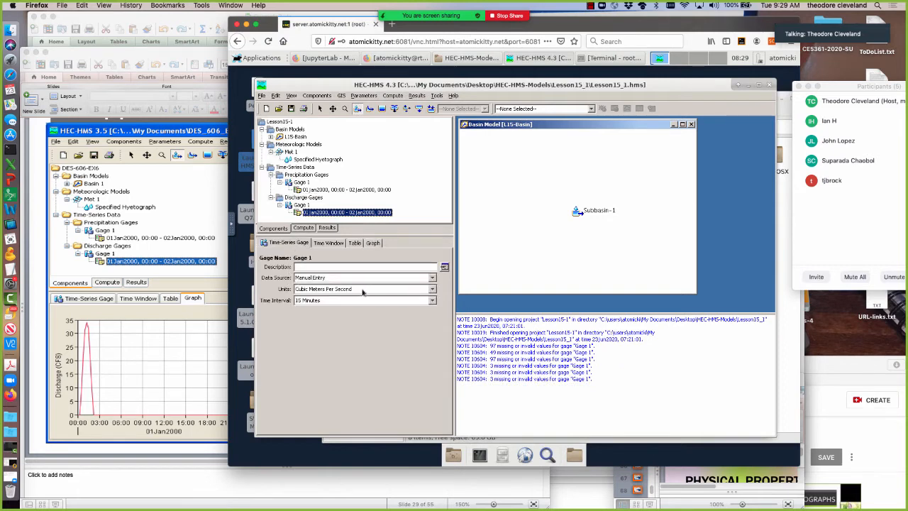
pyautogui.click(432, 291)
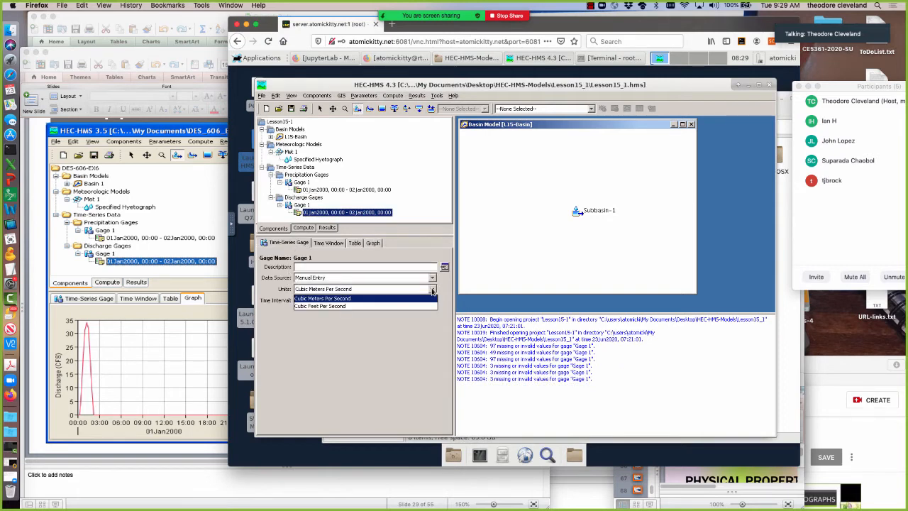
pyautogui.click(332, 306)
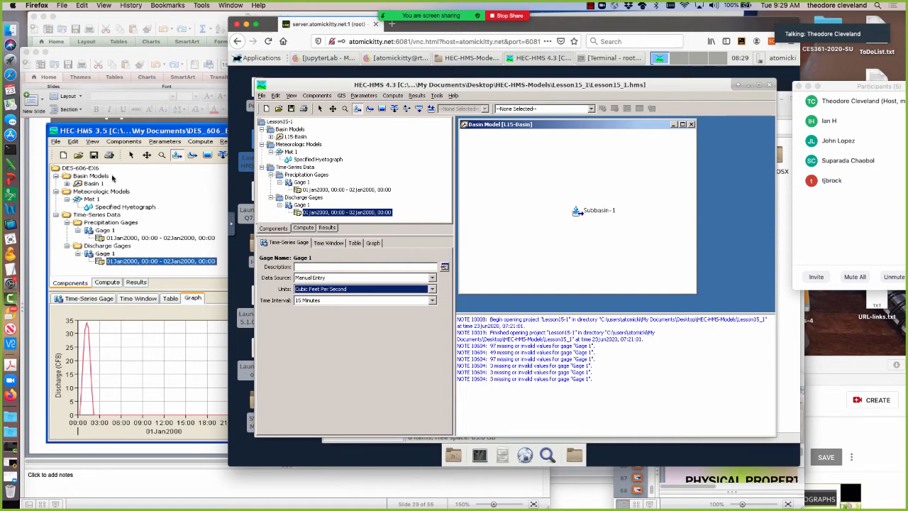
# Copy the Runoff values in D2:D13 of Example7.xls in Excel, and switch back to the HEC-HMS session in Firefox.
pyautogui.click(131, 20)
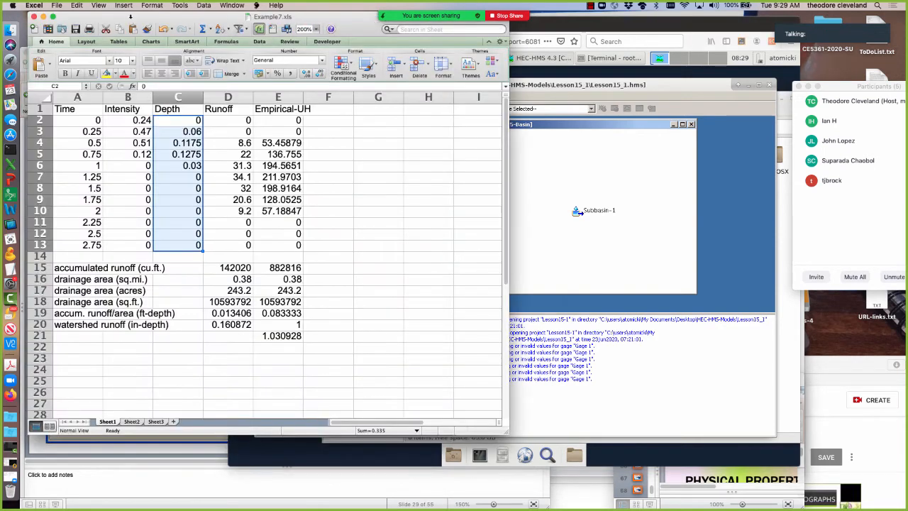
pyautogui.click(239, 121)
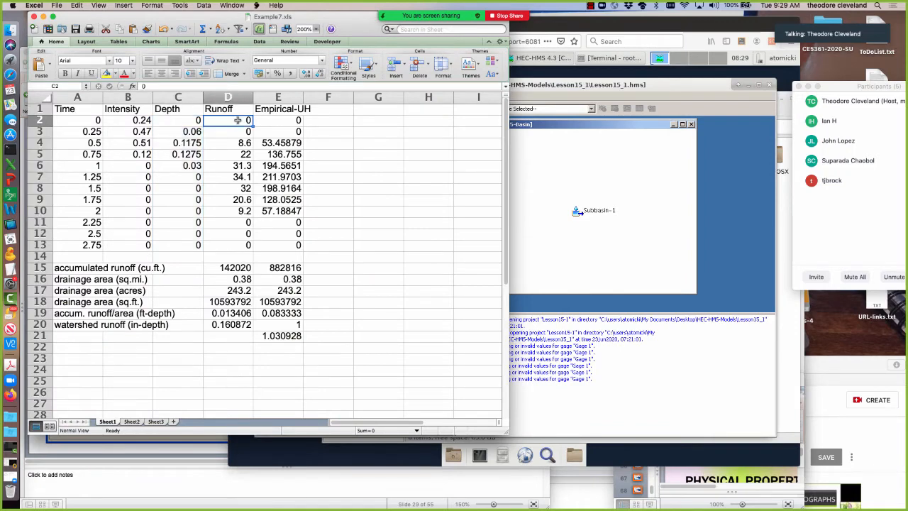
pyautogui.moveTo(239, 121); pyautogui.dragTo(234, 244)
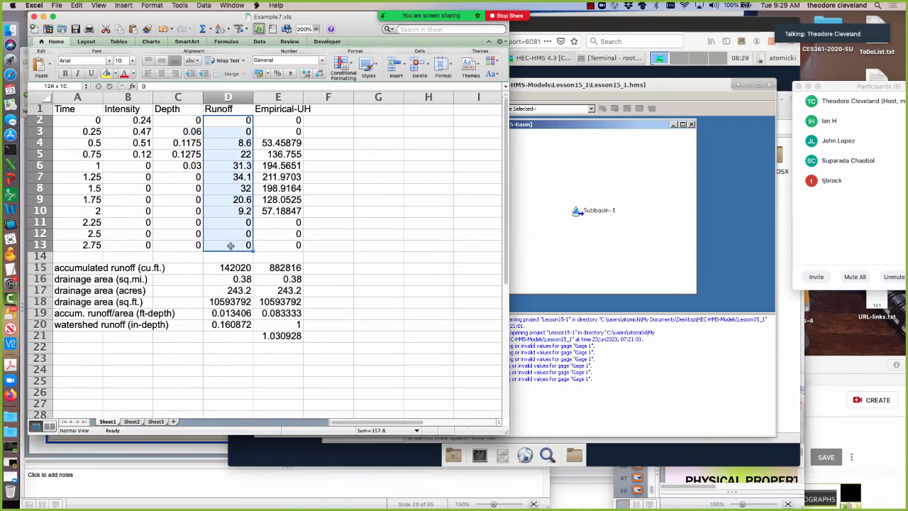
pyautogui.rightClick(221, 122)
pyautogui.click(241, 134)
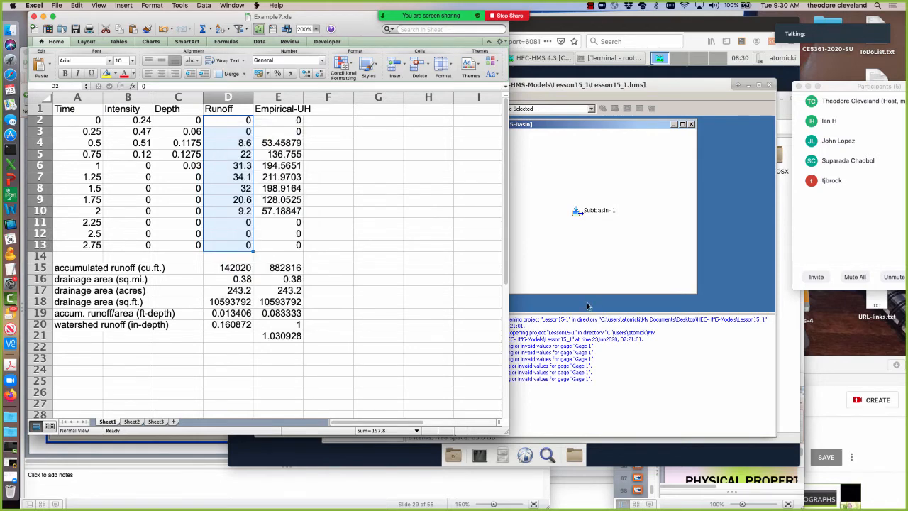
pyautogui.click(555, 271)
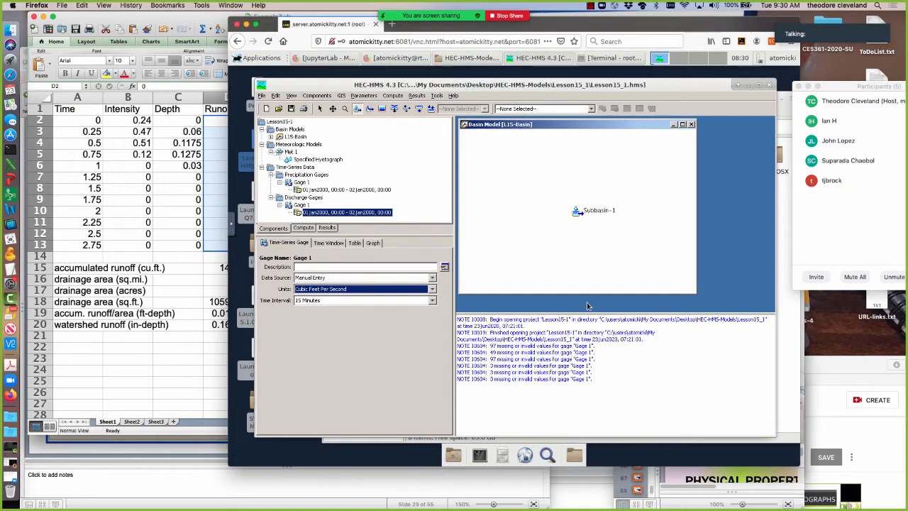
# Replace the old rainfall depths in the remote session's noVNC clipboard with the copied Runoff values.
pyautogui.click(232, 226)
pyautogui.click(238, 245)
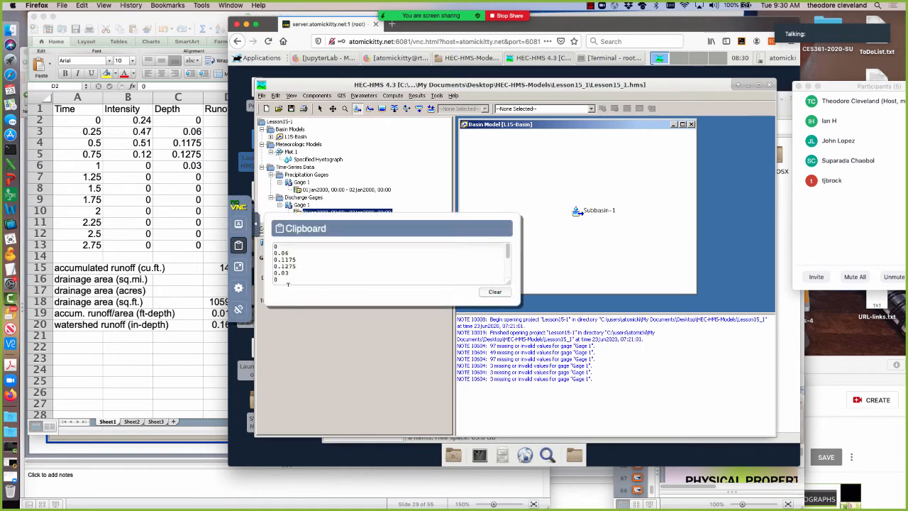
pyautogui.moveTo(290, 278); pyautogui.dragTo(264, 218)
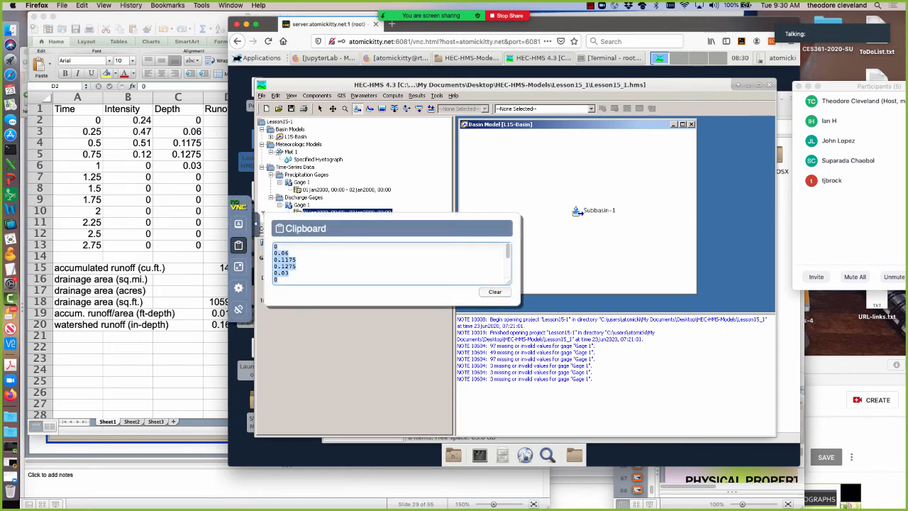
pyautogui.moveTo(507, 251); pyautogui.dragTo(509, 297)
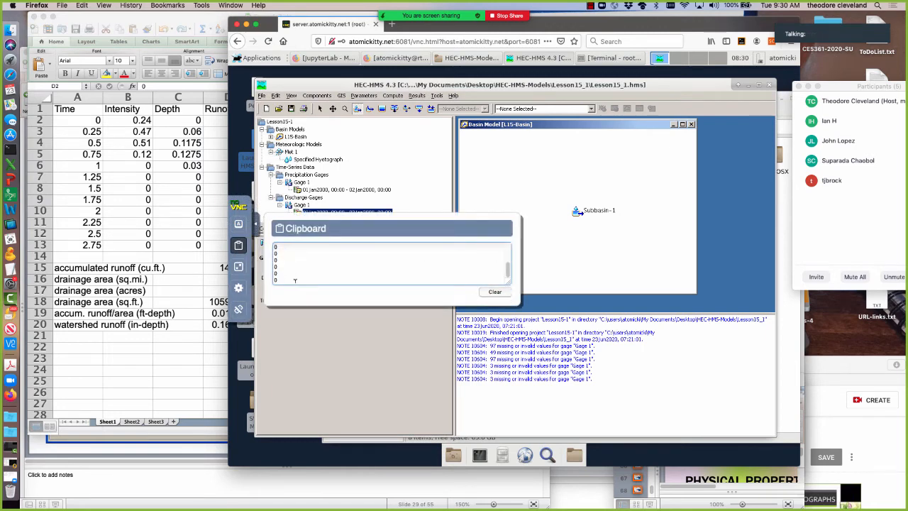
pyautogui.moveTo(266, 269); pyautogui.dragTo(262, 212)
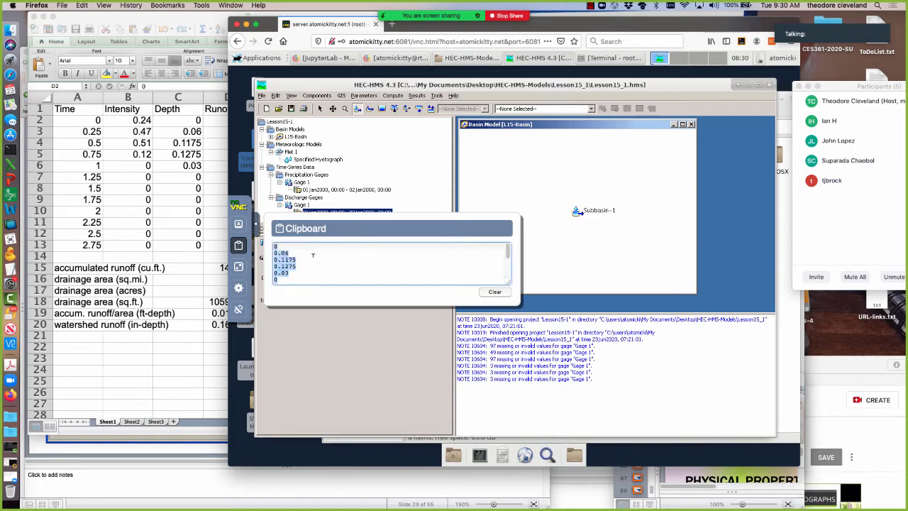
pyautogui.rightClick(297, 261)
pyautogui.click(305, 299)
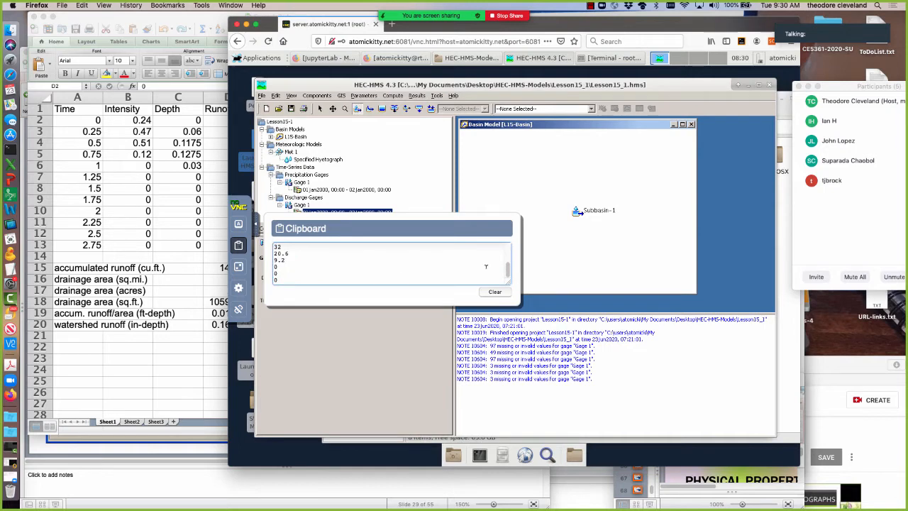
# Copy all runoff values from the noVNC clipboard and paste them into discharge Gage 1's table starting at 01Jan2000, 00:00.
pyautogui.moveTo(280, 280); pyautogui.dragTo(260, 214)
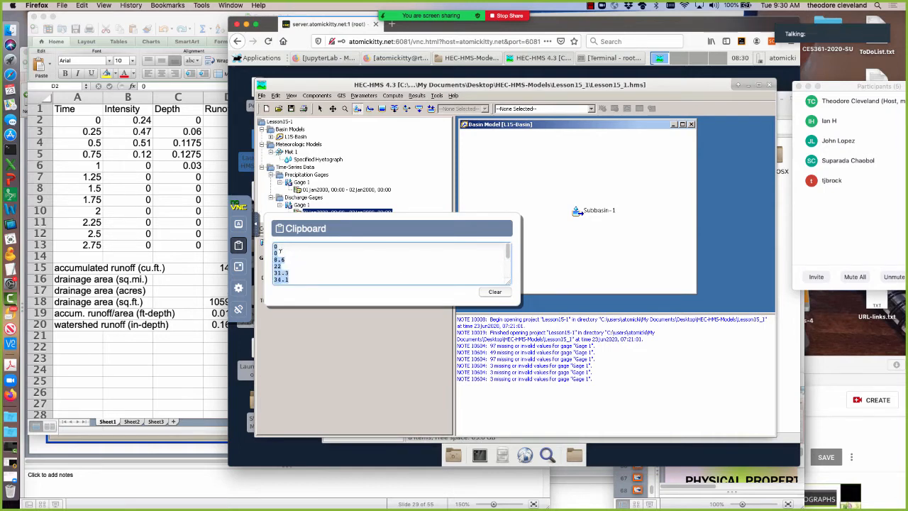
pyautogui.rightClick(280, 258)
pyautogui.click(290, 292)
pyautogui.click(253, 225)
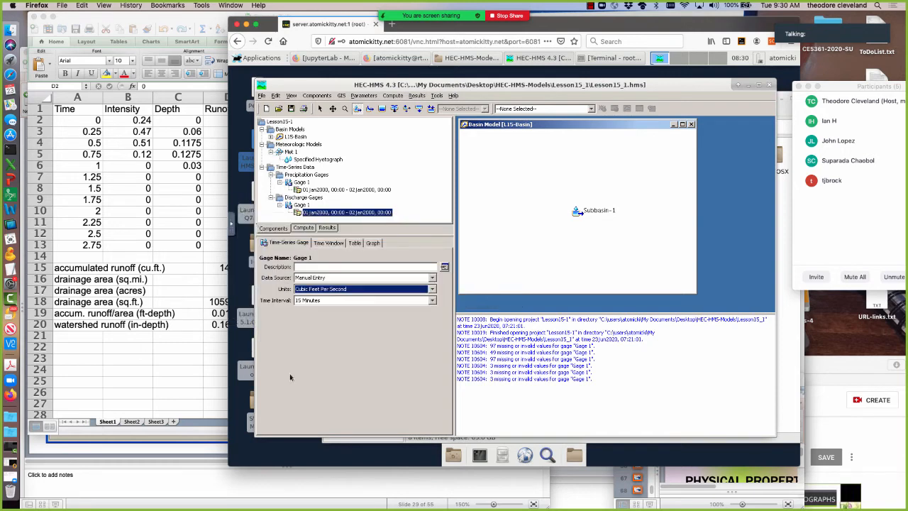
pyautogui.click(355, 244)
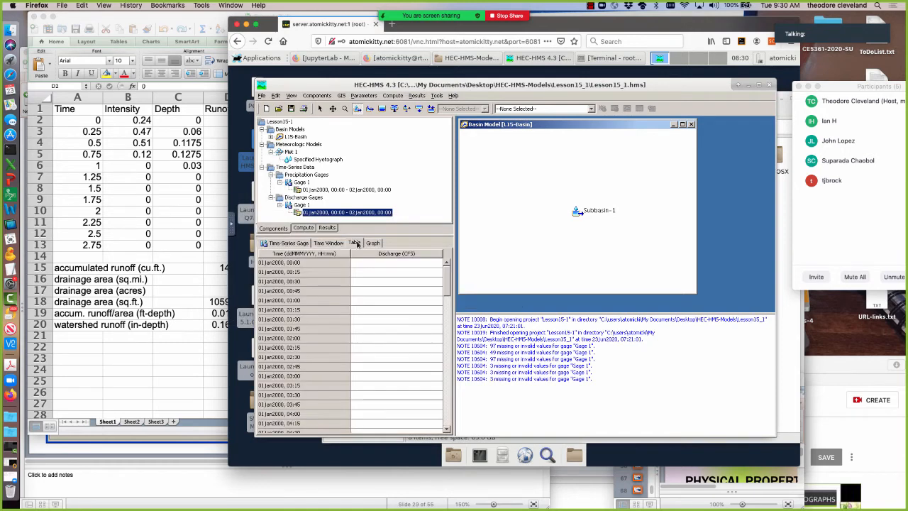
pyautogui.click(365, 264)
pyautogui.rightClick(366, 265)
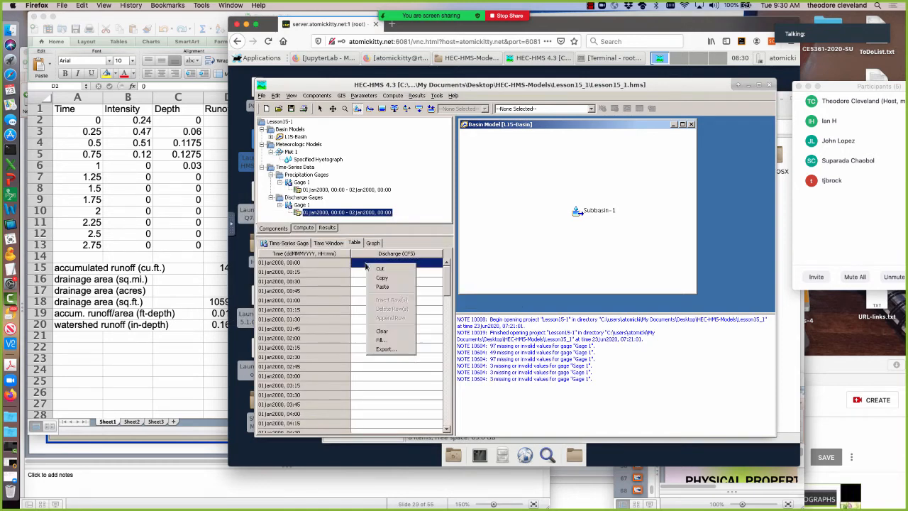
pyautogui.click(380, 291)
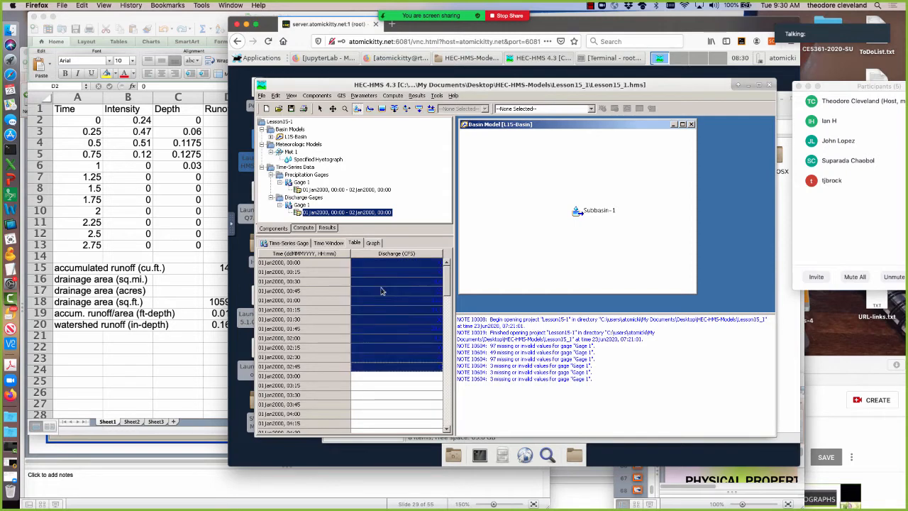
# Fill the discharge table from the last pasted value through 23:30 using Repeat first value, and view the discharge graph.
pyautogui.click(389, 358)
pyautogui.click(397, 366)
pyautogui.moveTo(404, 371); pyautogui.dragTo(399, 468)
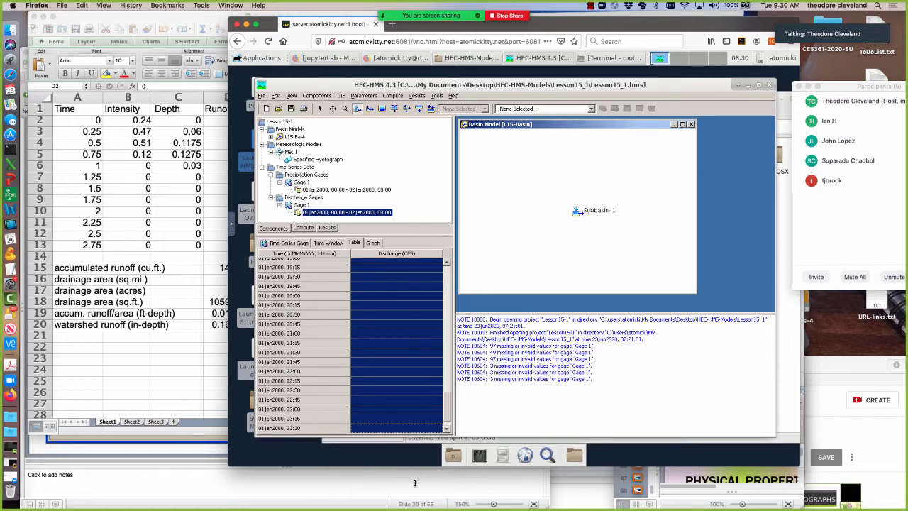
pyautogui.rightClick(375, 328)
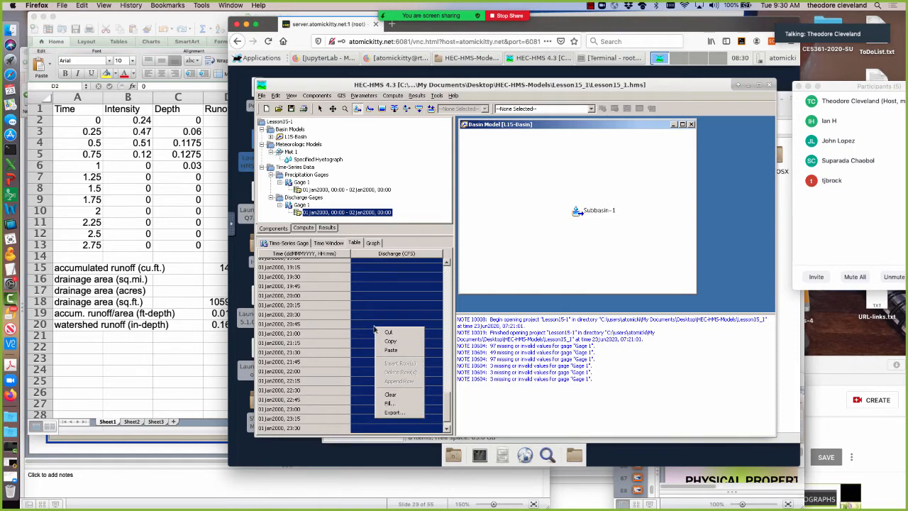
pyautogui.click(396, 403)
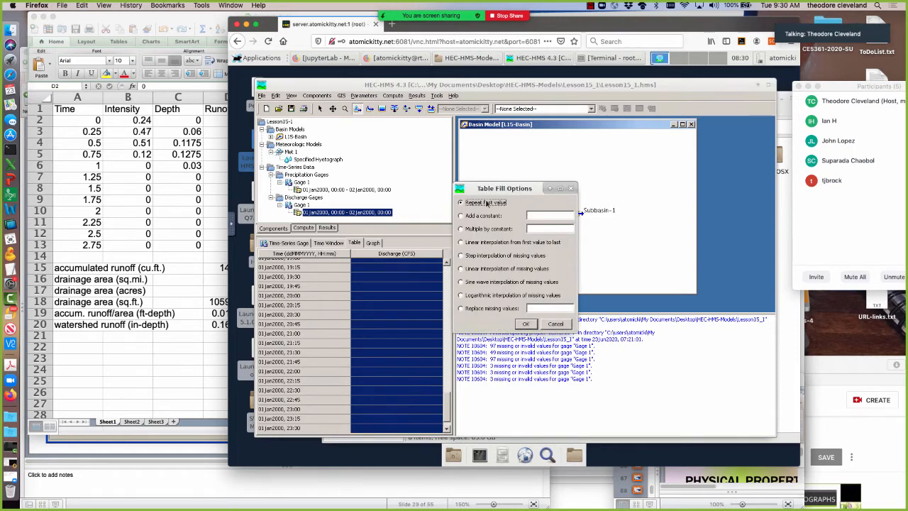
pyautogui.click(526, 324)
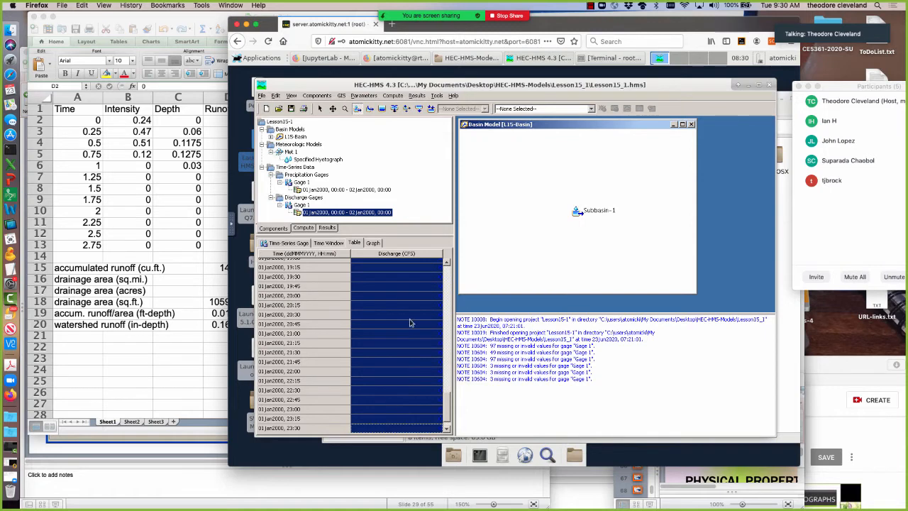
pyautogui.click(373, 244)
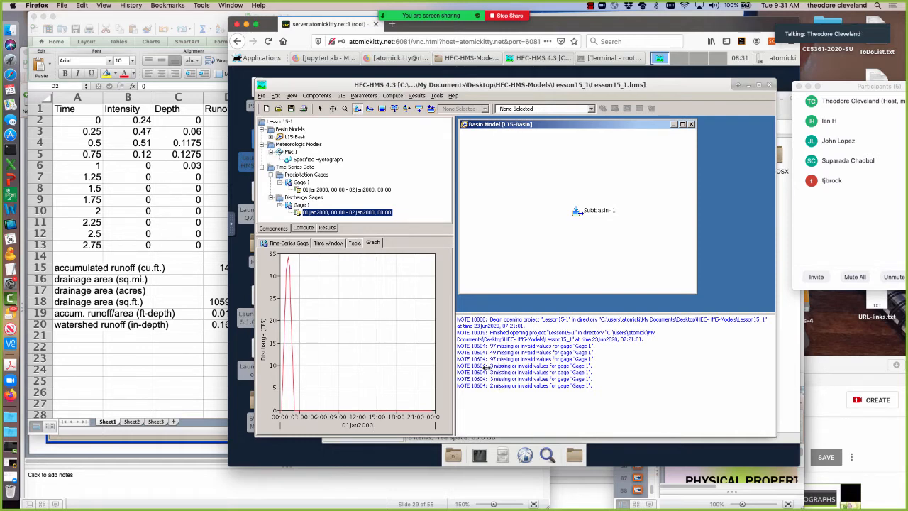
# Enter 0 discharge for 01Jan2000, 23:45 and 02Jan2000, 00:00 in Gage 1's table, and view the graph again.
pyautogui.click(354, 242)
pyautogui.click(430, 287)
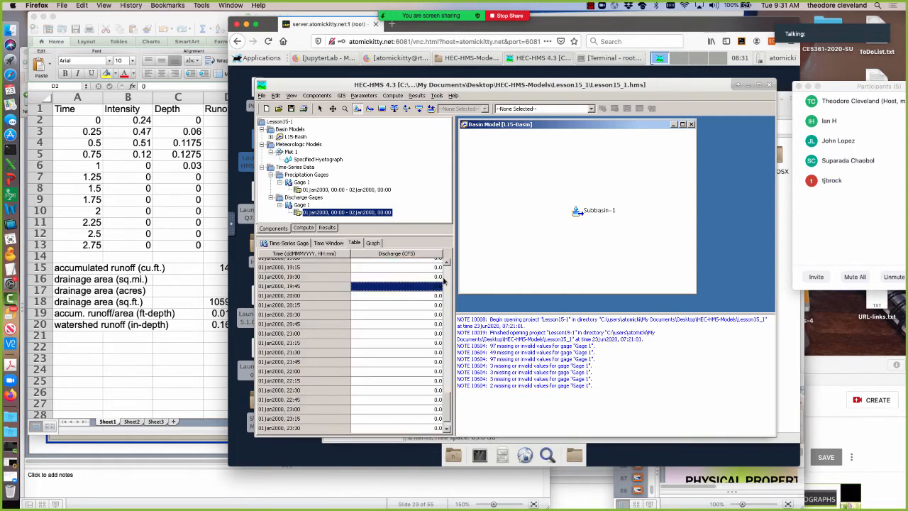
pyautogui.scroll(-1, 446, 428)
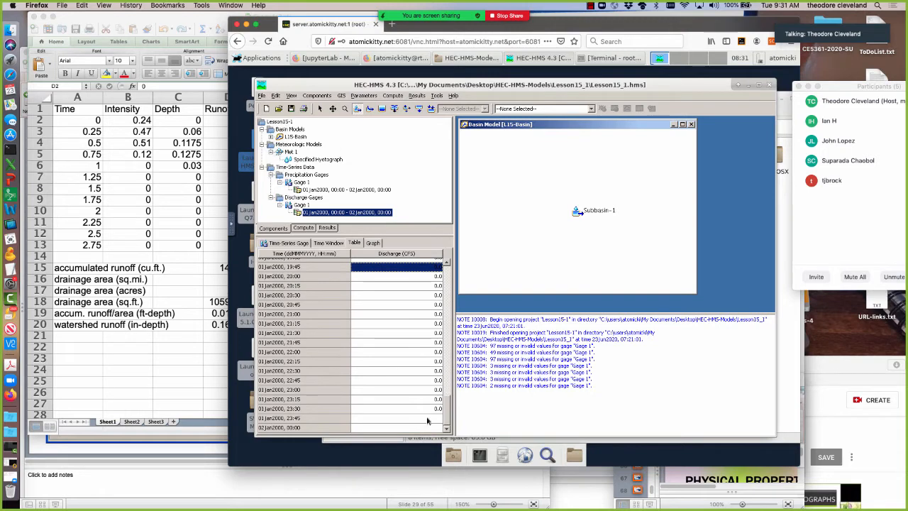
pyautogui.click(427, 418)
pyautogui.write('0')
pyautogui.press('Return')
pyautogui.write('0')
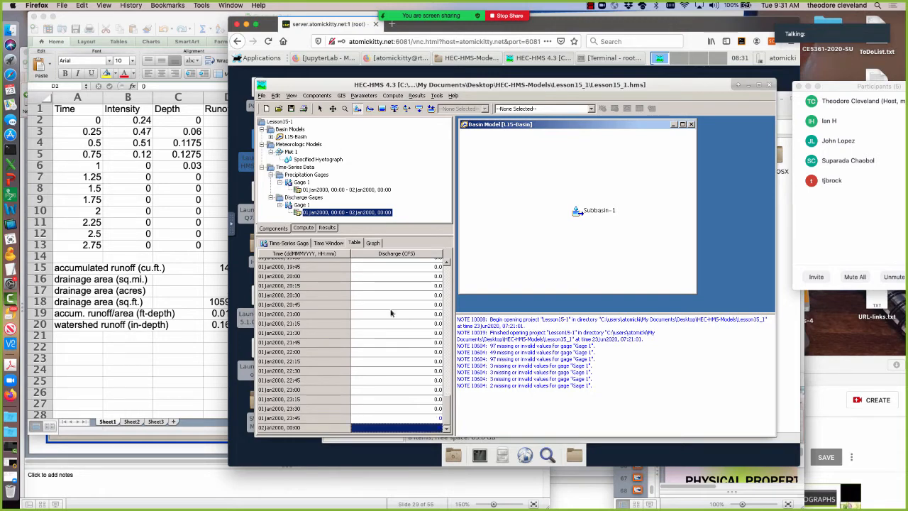
pyautogui.click(390, 305)
pyautogui.click(373, 243)
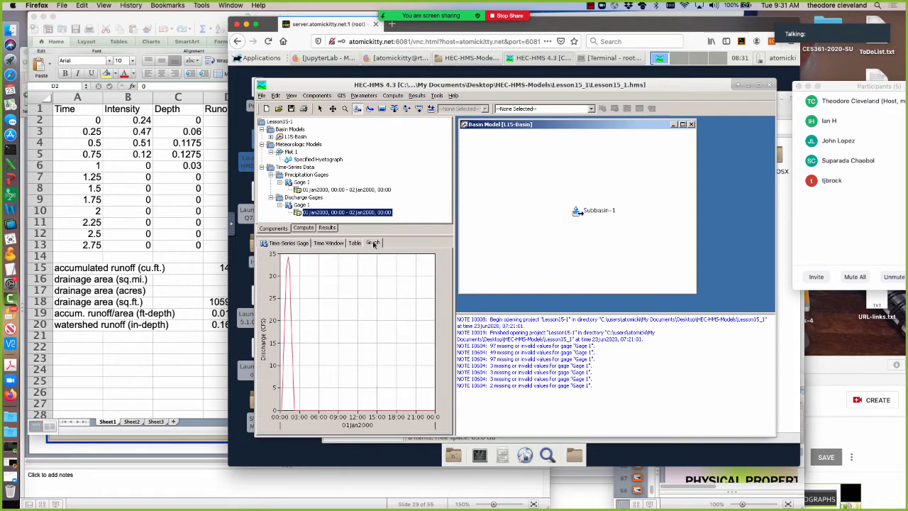
# Enter 0 precipitation for 01Jan2000, 23:45 and 02Jan2000, 00:00 in precipitation Gage 1's table, and view its graph.
pyautogui.click(311, 189)
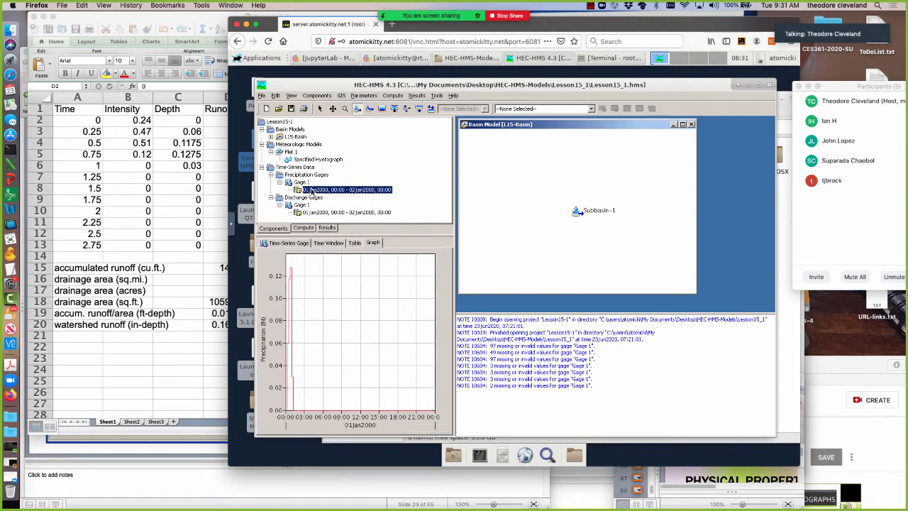
pyautogui.click(353, 242)
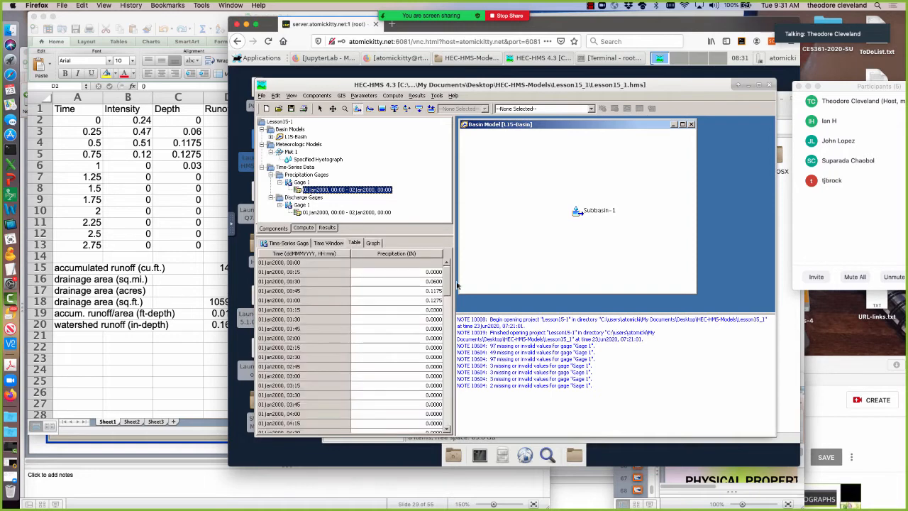
pyautogui.moveTo(447, 288); pyautogui.dragTo(447, 429)
pyautogui.click(422, 420)
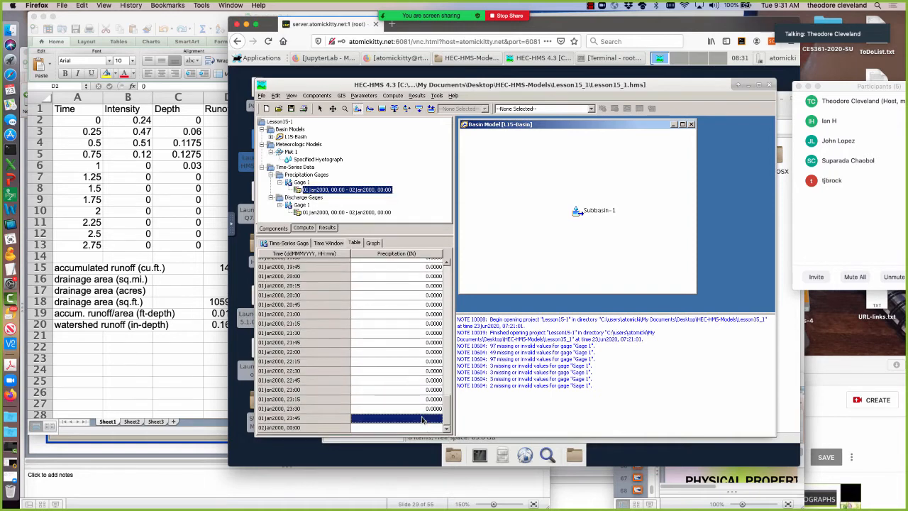
pyautogui.write('0')
pyautogui.press('Return')
pyautogui.write('0')
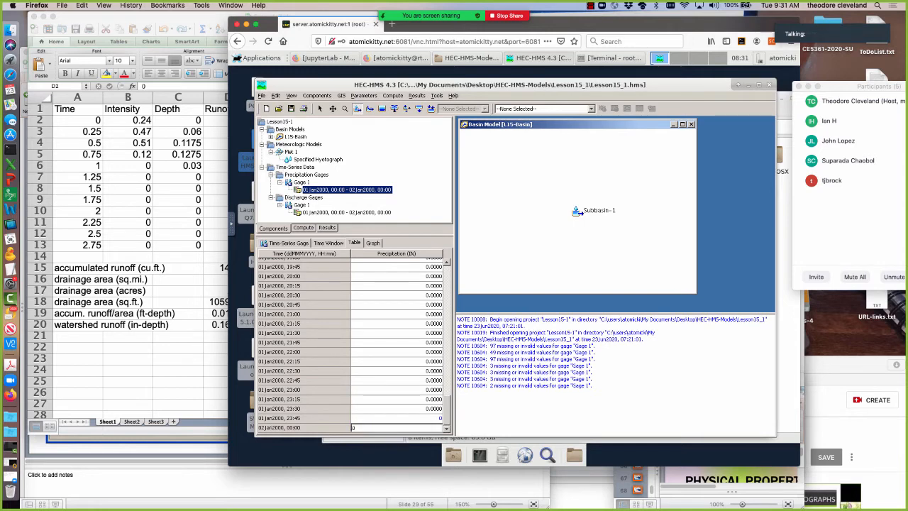
pyautogui.press('Return')
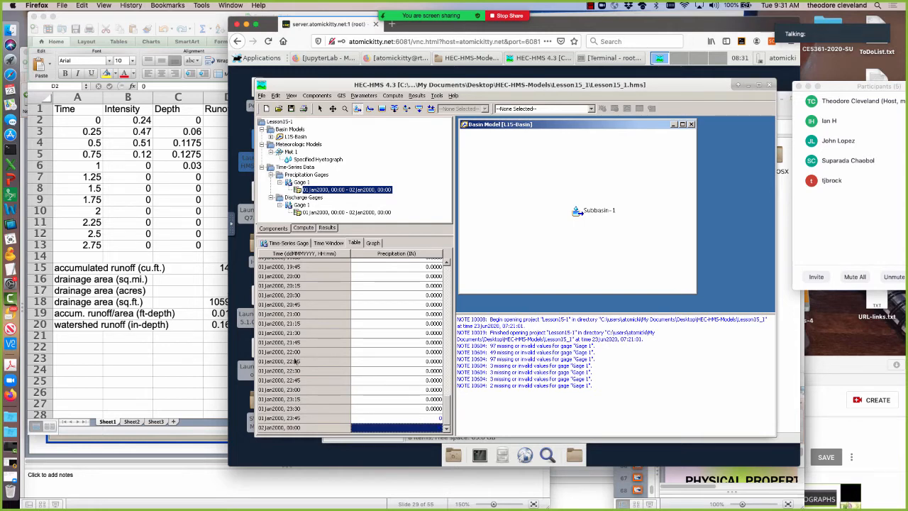
pyautogui.click(373, 243)
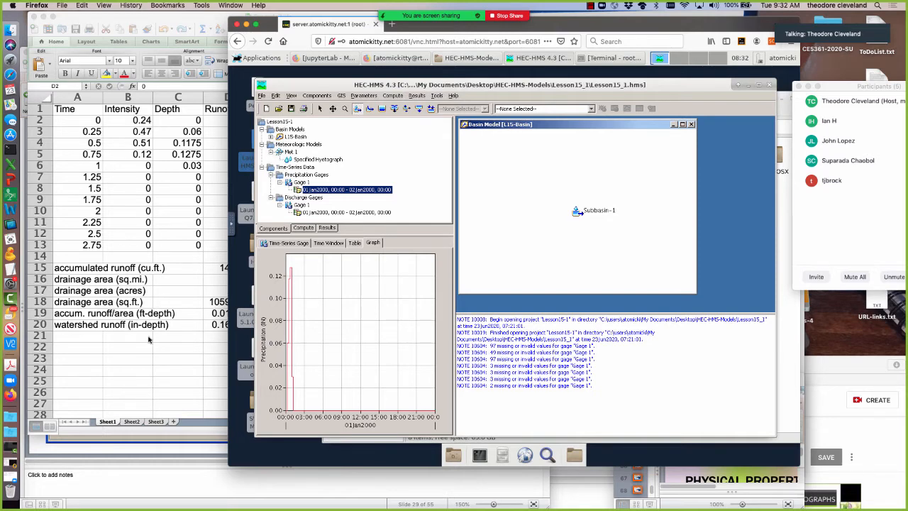
# Advance Lesson14.pptx to slide 30 in PowerPoint to examine the subbasin settings, and return to HEC-HMS.
pyautogui.click(98, 441)
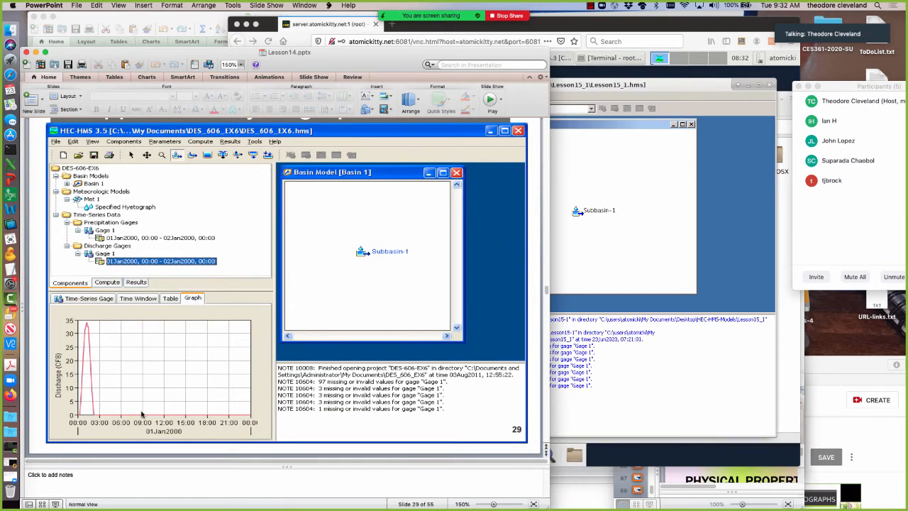
pyautogui.press('pagedown')
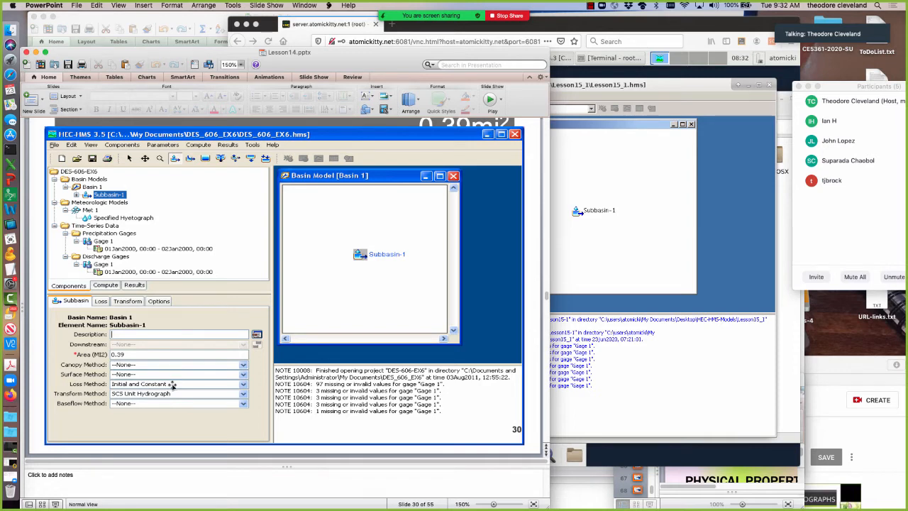
pyautogui.click(594, 282)
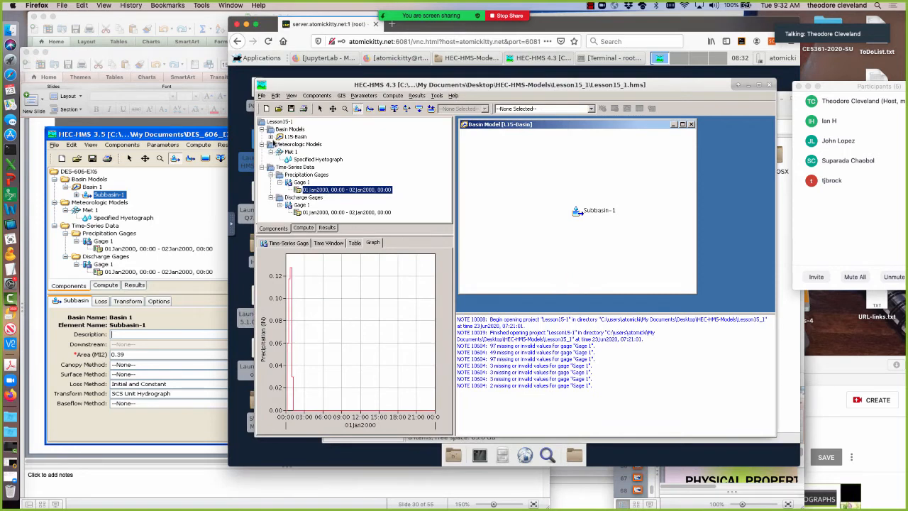
# Open Subbasin-1 under the L15-Basin model and set its area to 0.39 square miles.
pyautogui.click(291, 137)
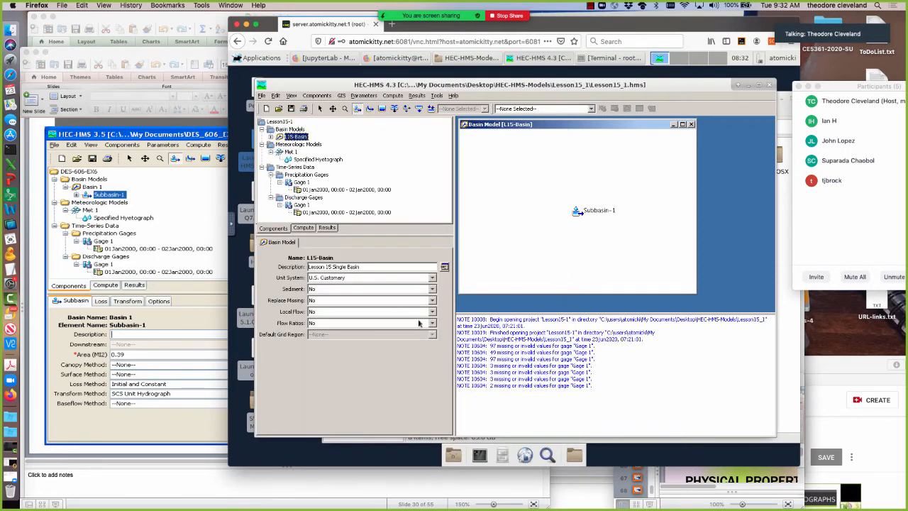
pyautogui.click(270, 137)
pyautogui.click(298, 145)
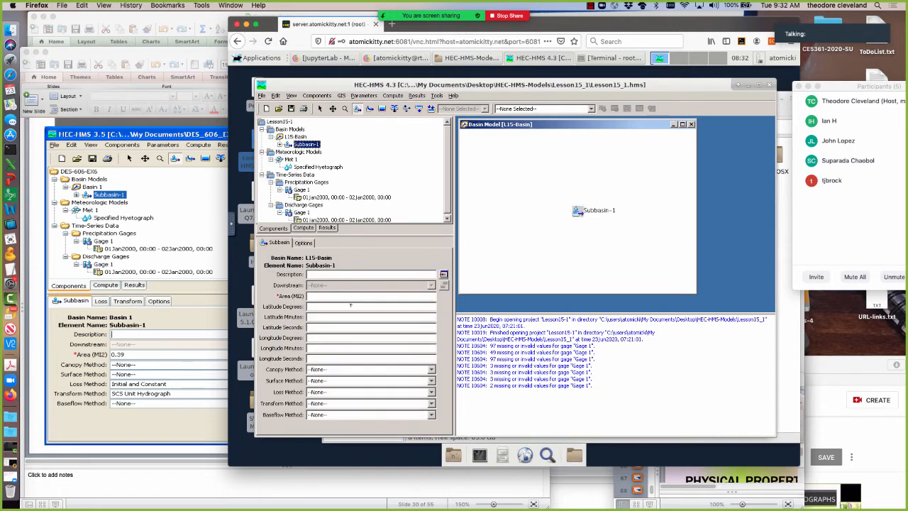
pyautogui.click(328, 295)
pyautogui.write('0.39')
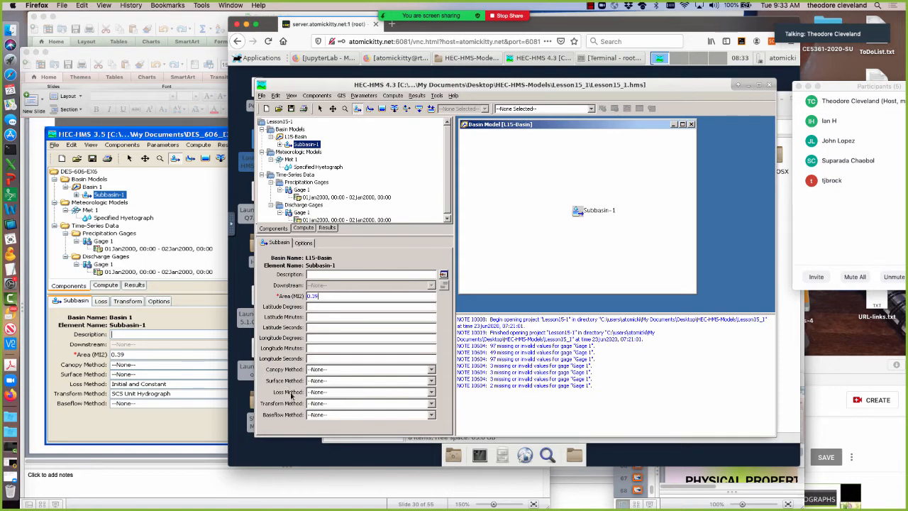
# Set Subbasin-1's loss method to Initial and Constant, accepting the method change.
pyautogui.click(431, 392)
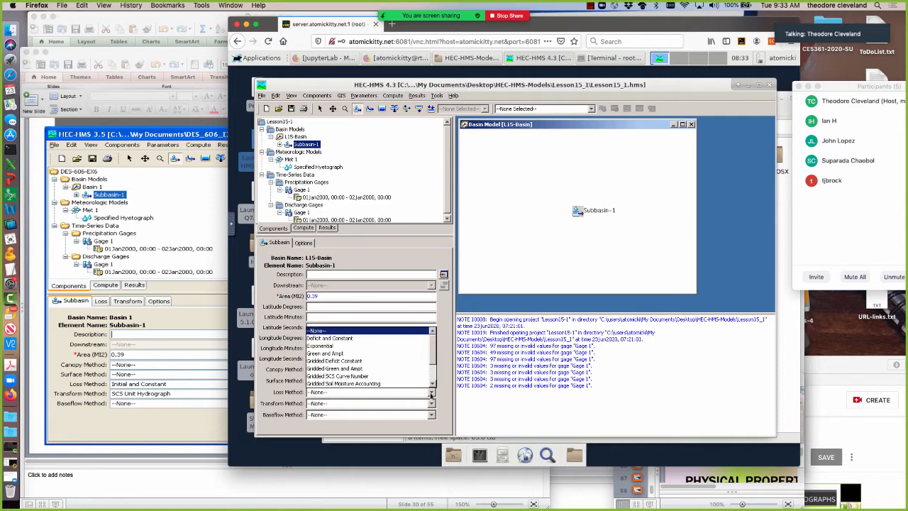
pyautogui.moveTo(432, 342); pyautogui.dragTo(433, 364)
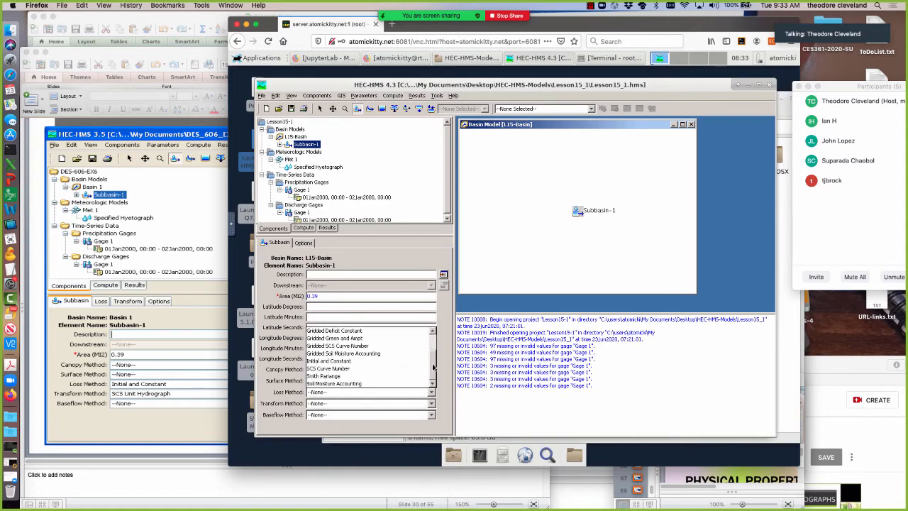
pyautogui.click(344, 361)
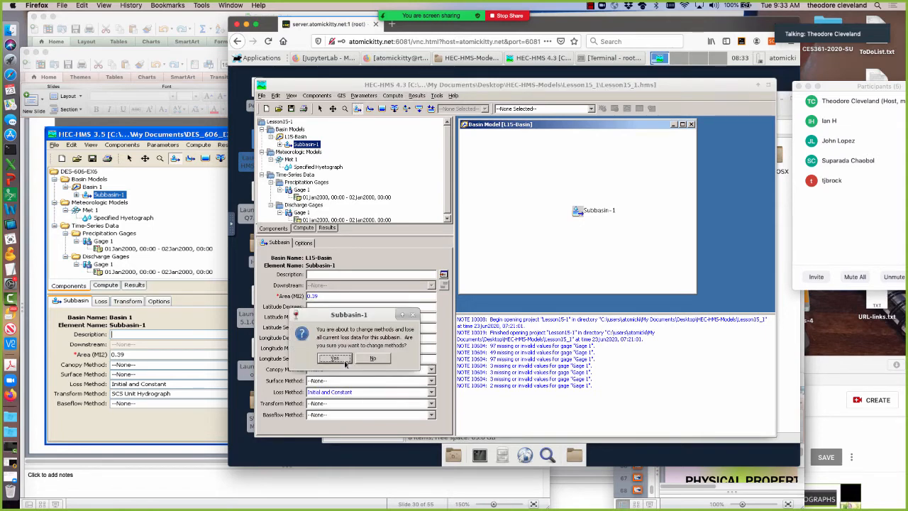
pyautogui.click(343, 358)
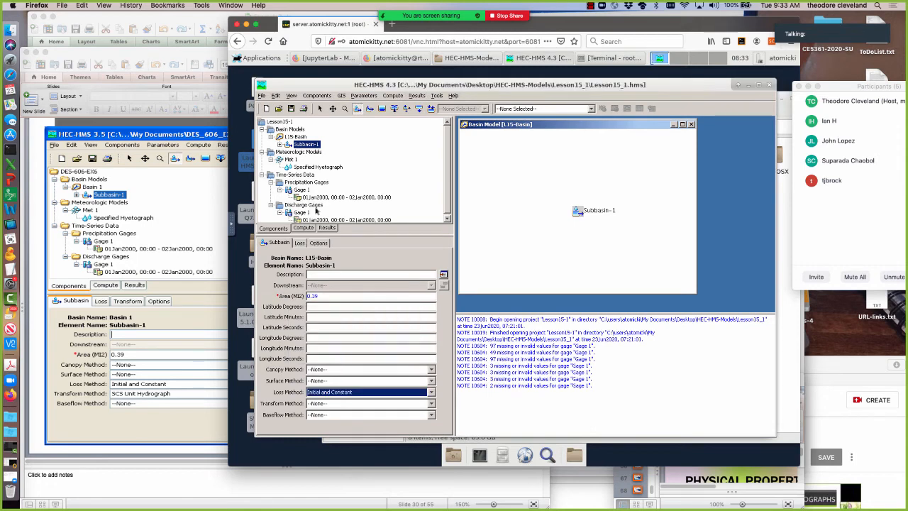
# Set Subbasin-1's transform method to SCS Unit Hydrograph, accept the method change, and save the project.
pyautogui.click(431, 403)
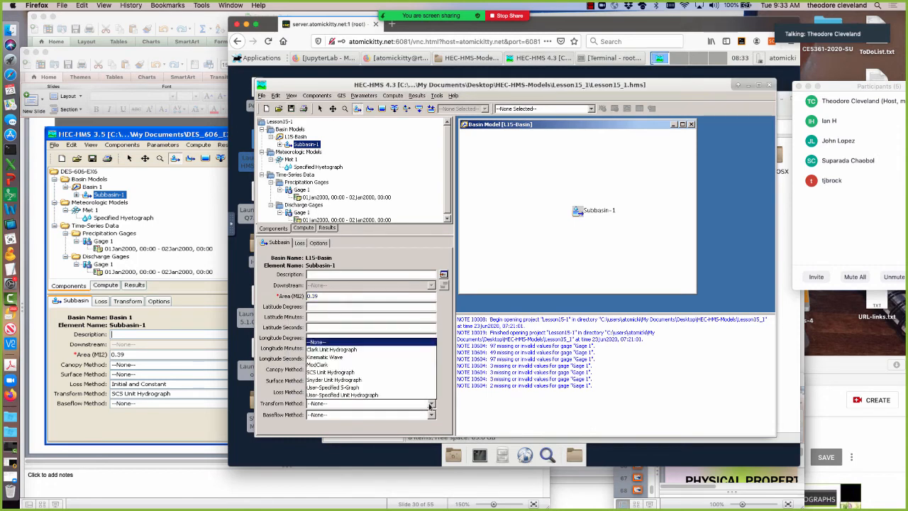
pyautogui.click(336, 373)
pyautogui.click(333, 358)
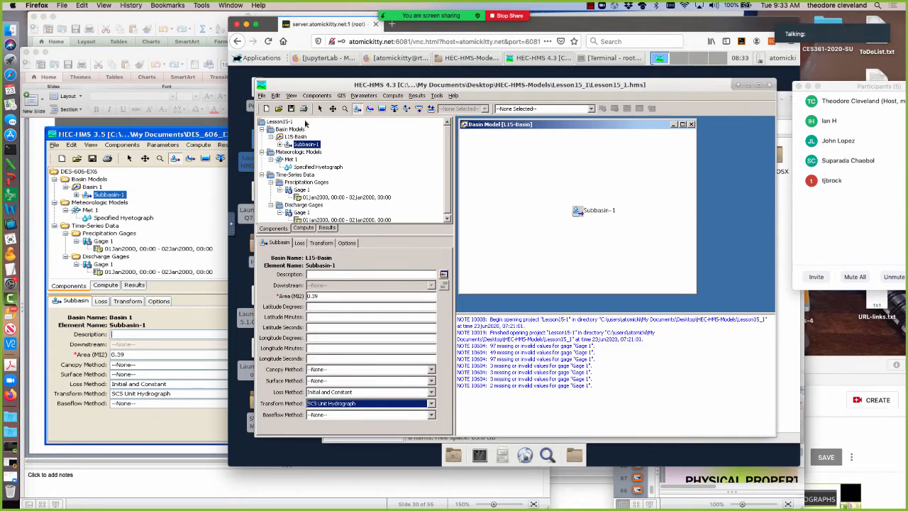
pyautogui.click(291, 108)
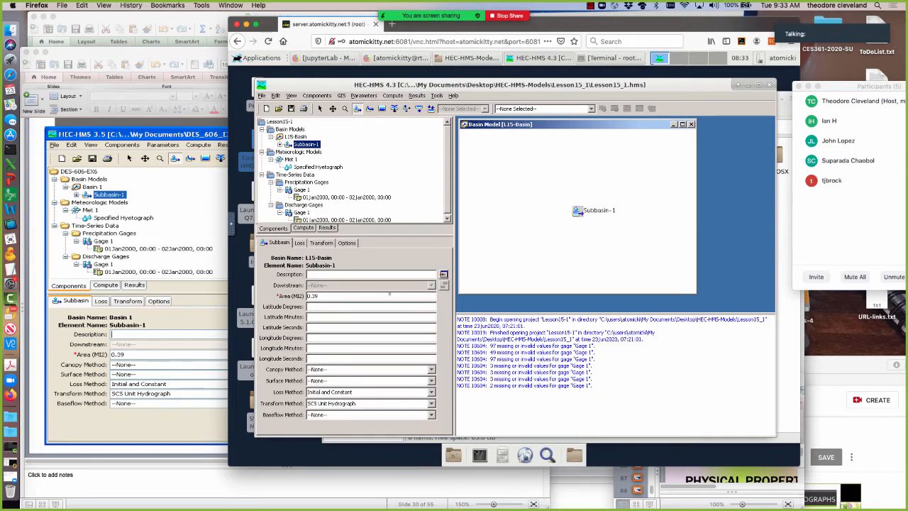
# Consult slide 31 of Lesson14.pptx in PowerPoint, return to HEC-HMS, and set Subbasin-1's transform lag time to 30 minutes.
pyautogui.click(181, 290)
pyautogui.press('pagedown')
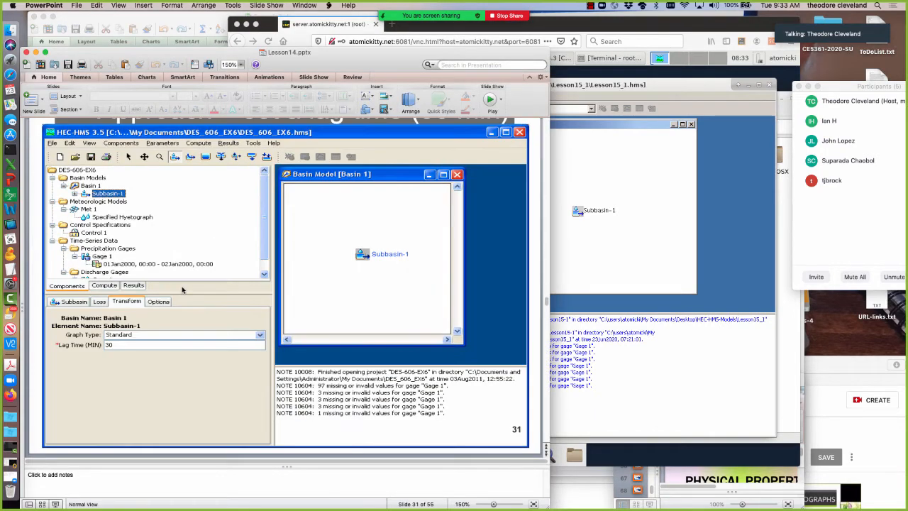
pyautogui.click(576, 240)
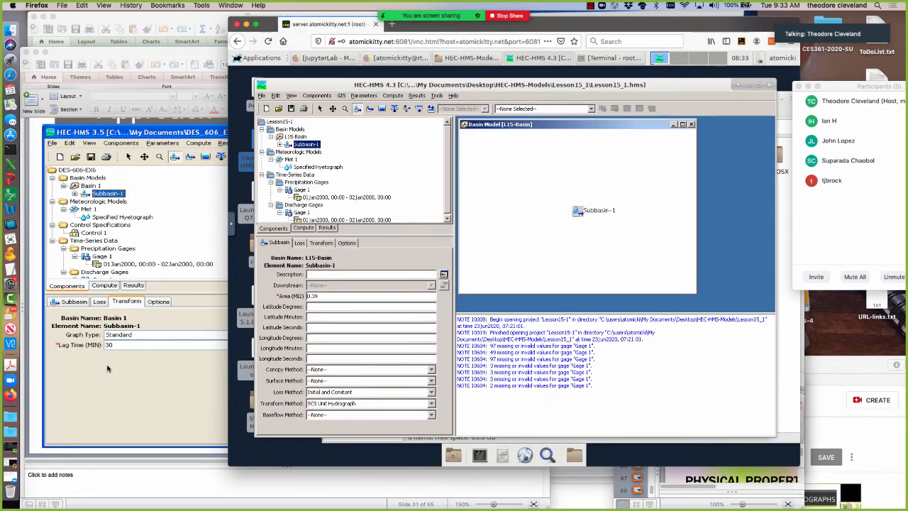
pyautogui.click(320, 243)
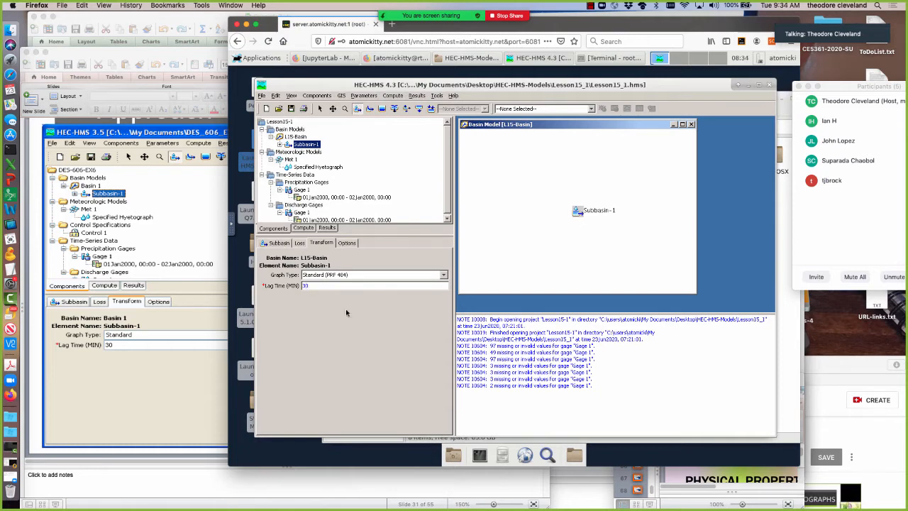
# Advance Lesson14.pptx to slide 32 in PowerPoint to examine the control specifications, and return to HEC-HMS.
pyautogui.click(162, 311)
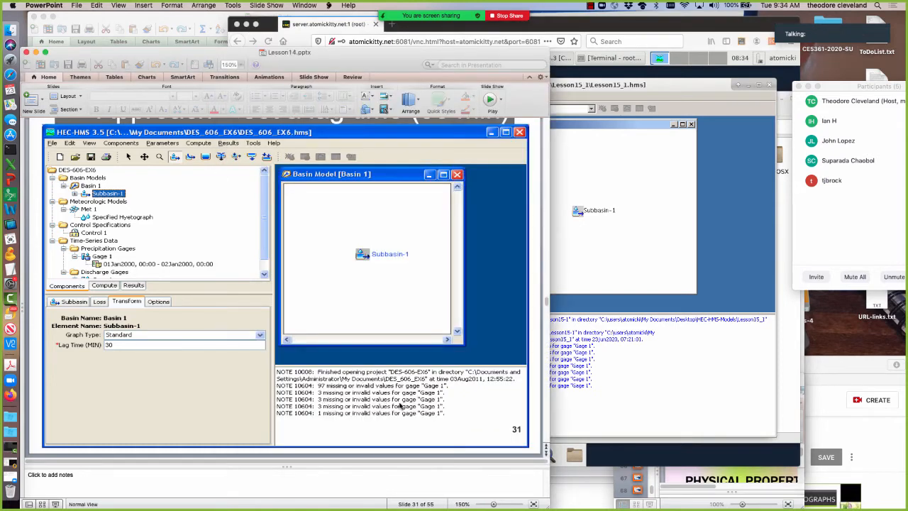
pyautogui.press('Down')
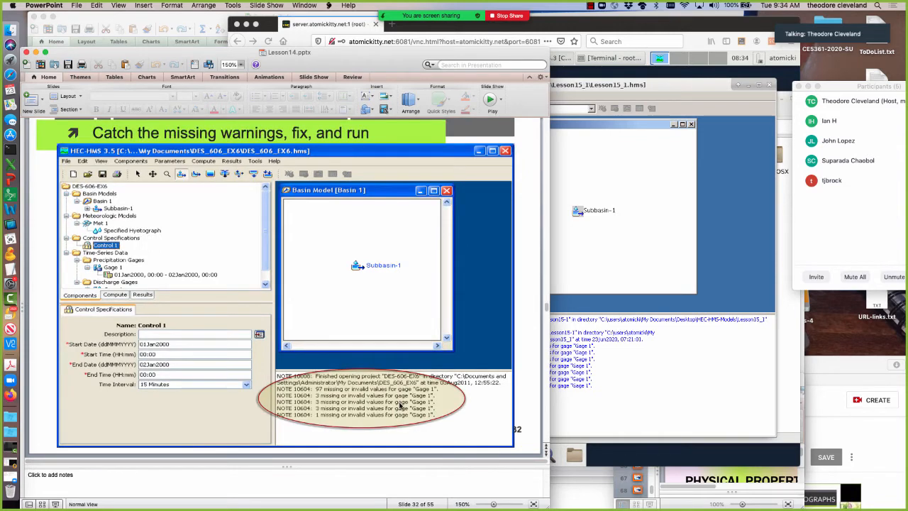
pyautogui.click(640, 282)
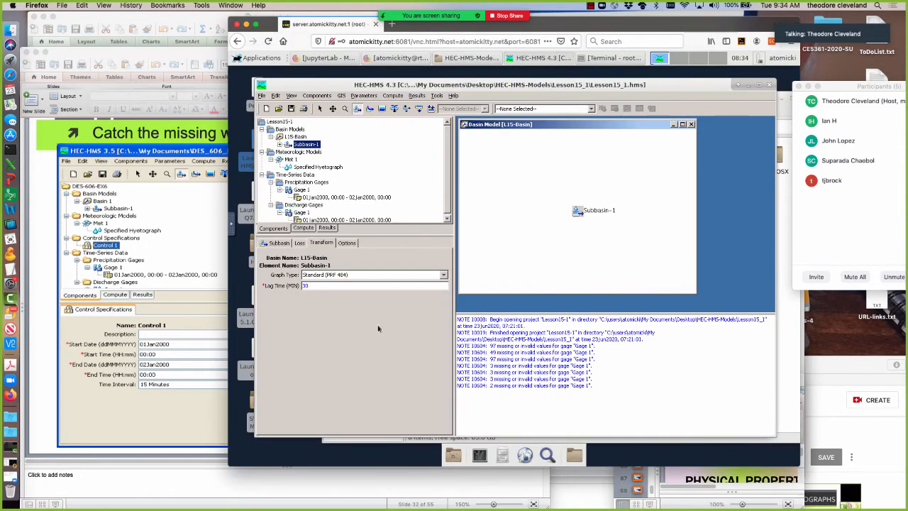
# Examine Subbasin-1's Initial and Constant loss parameters, and return to its general subbasin settings.
pyautogui.click(299, 243)
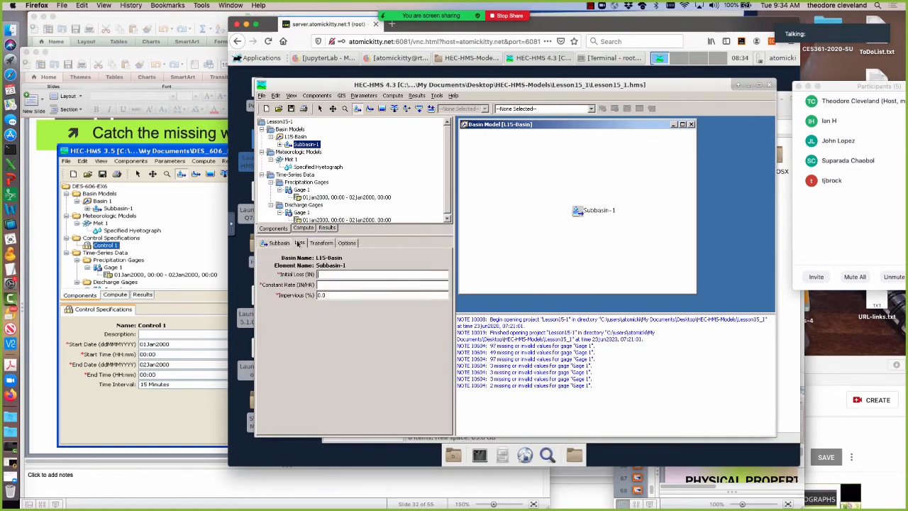
pyautogui.click(319, 274)
pyautogui.click(277, 244)
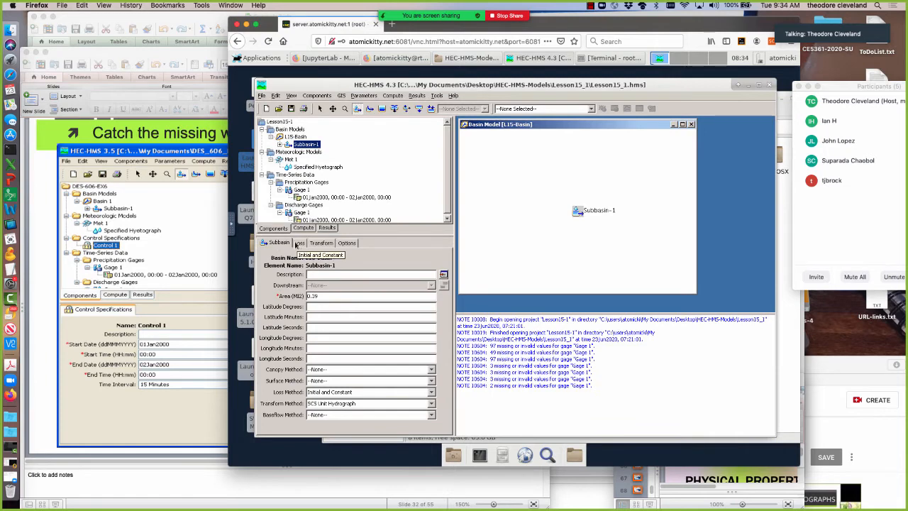
# Create a new control specifications component named Control 1, and close the Control Specifications Manager.
pyautogui.click(317, 96)
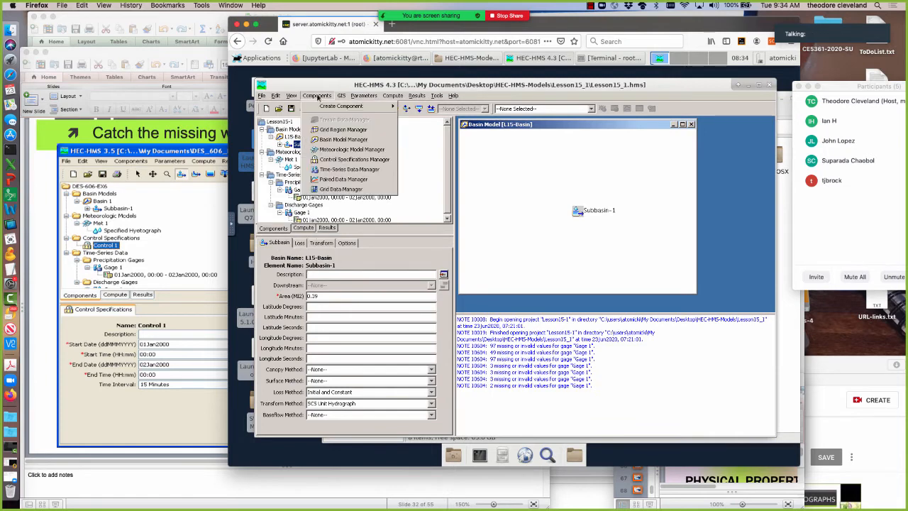
pyautogui.click(344, 160)
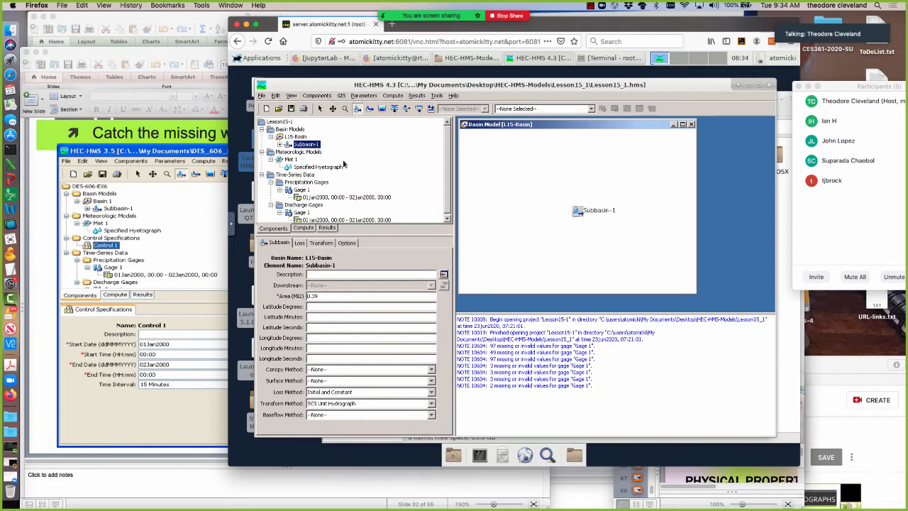
pyautogui.click(473, 182)
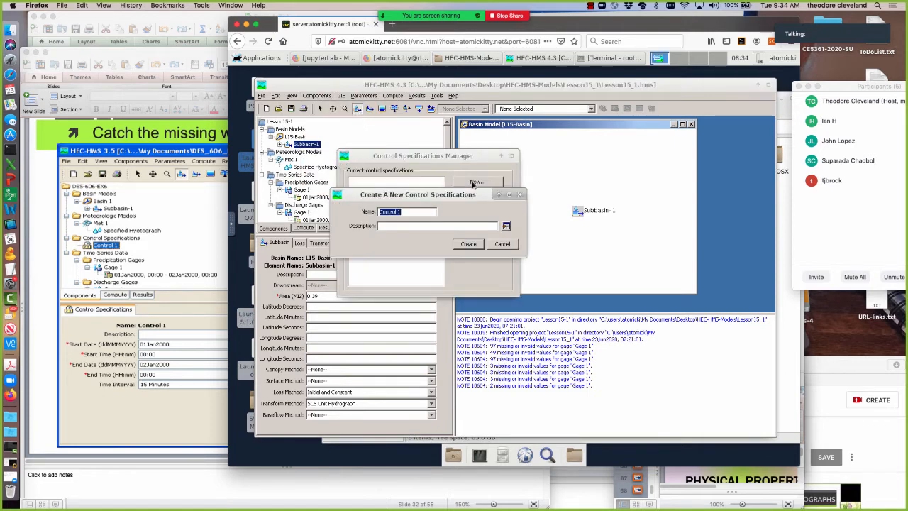
pyautogui.click(475, 244)
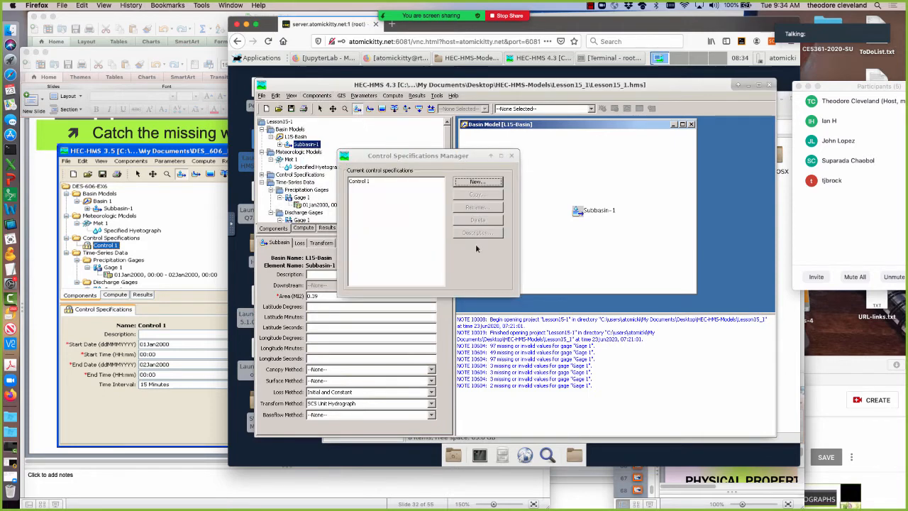
pyautogui.click(511, 153)
# Open Control 1 and set its simulation window from 01Jan2000, 00:00 to 02Jan2000, 00:00.
pyautogui.click(261, 175)
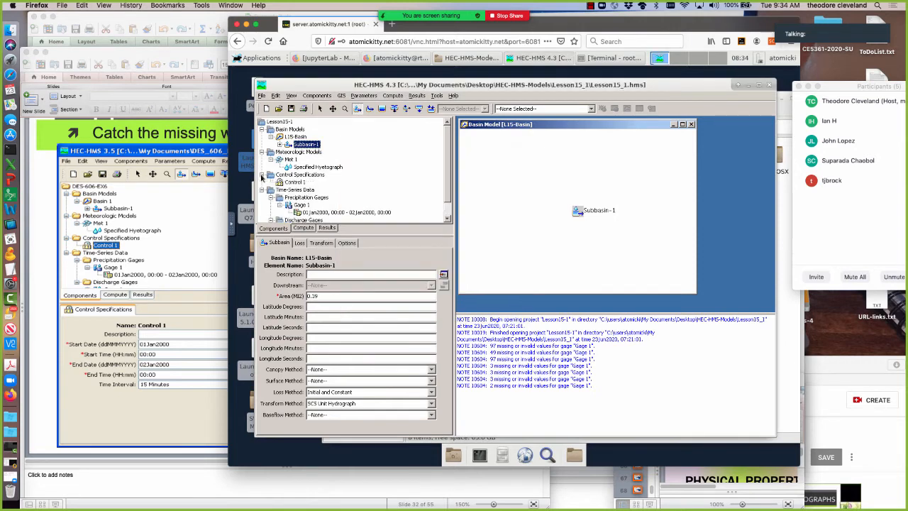
pyautogui.click(295, 182)
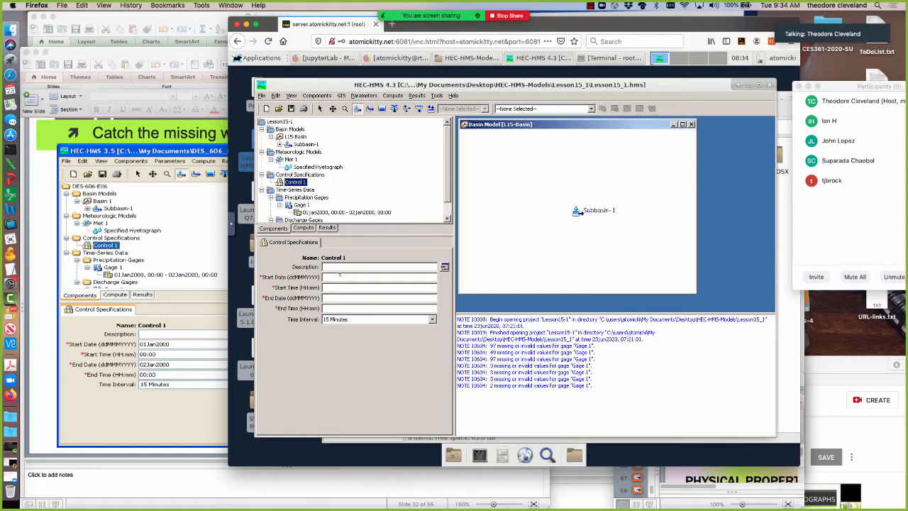
pyautogui.write('01')
pyautogui.write('Jan')
pyautogui.write('20')
pyautogui.write('00')
pyautogui.write(':00')
pyautogui.write('02')
pyautogui.write('Jan2000')
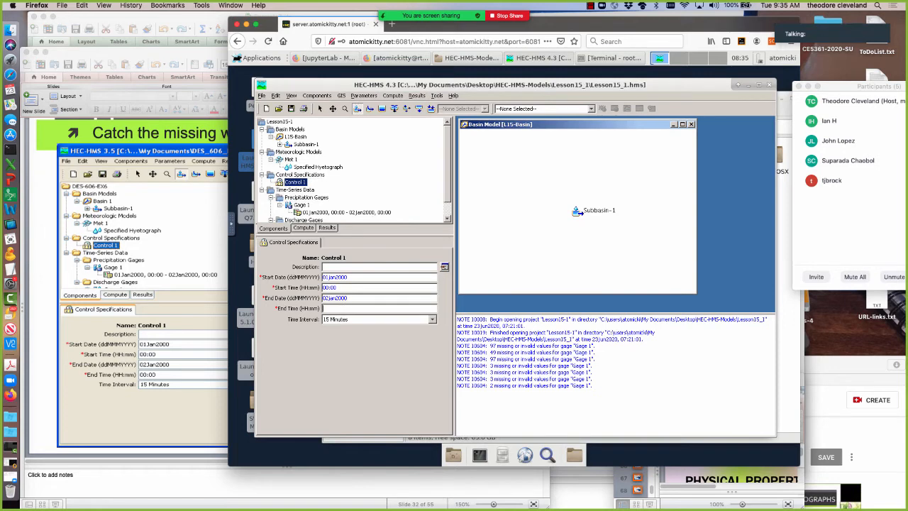
pyautogui.write('00:00')
# Review the time windows of precipitation Gage 1 and Control 1, and the L15-Basin model's settings.
pyautogui.click(366, 212)
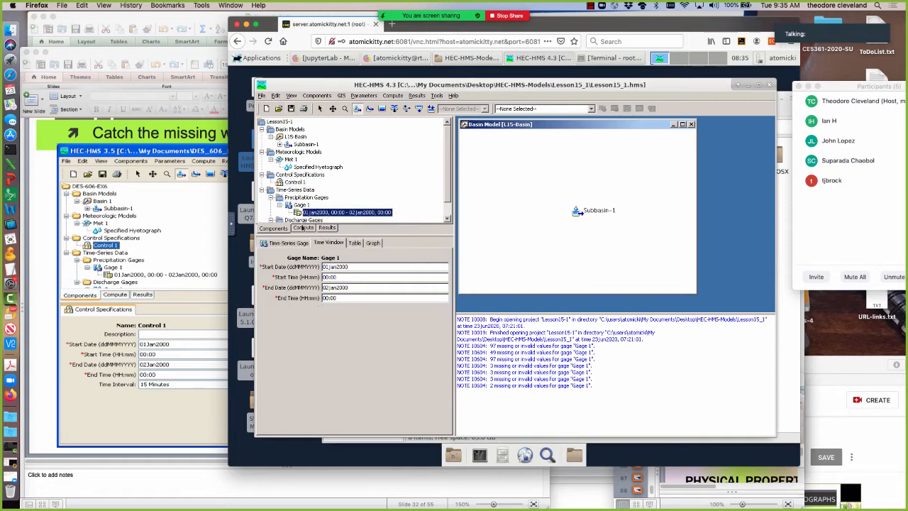
pyautogui.click(286, 183)
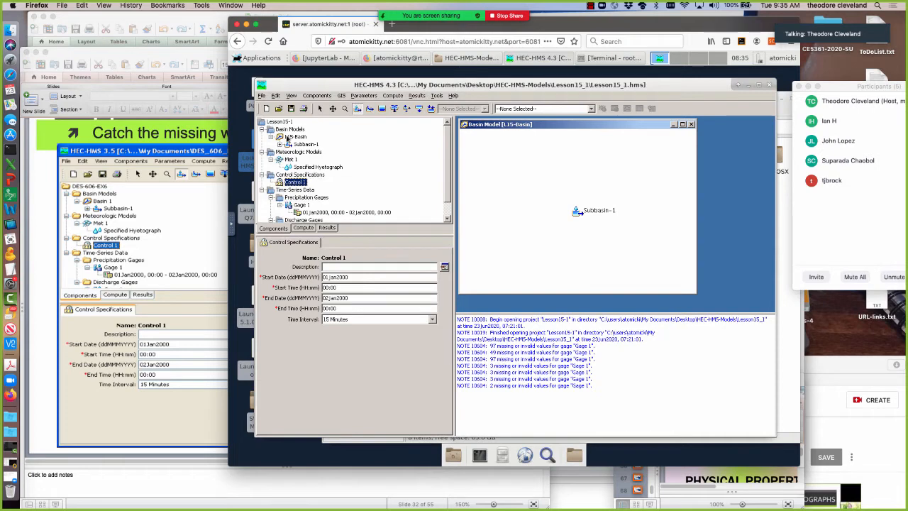
pyautogui.click(287, 137)
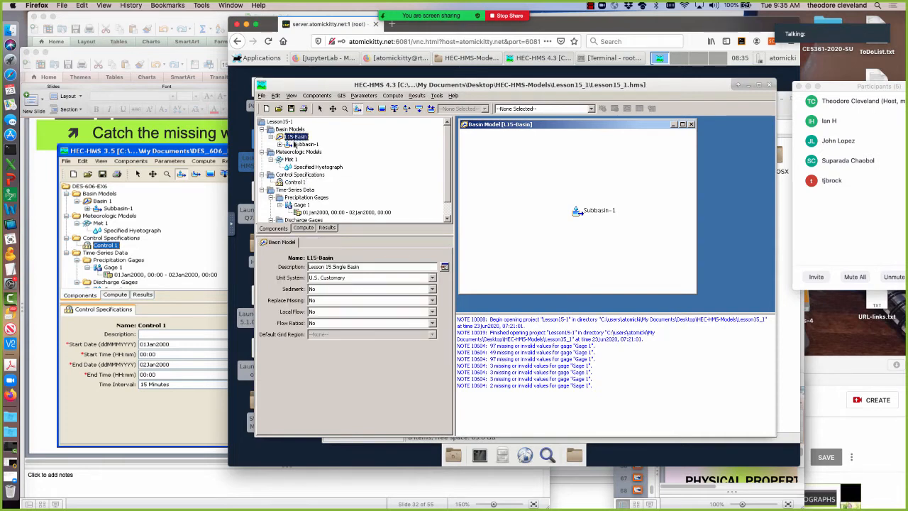
# Assign Gage 1 as the observed flow in Subbasin-1's options, and save the project.
pyautogui.click(295, 144)
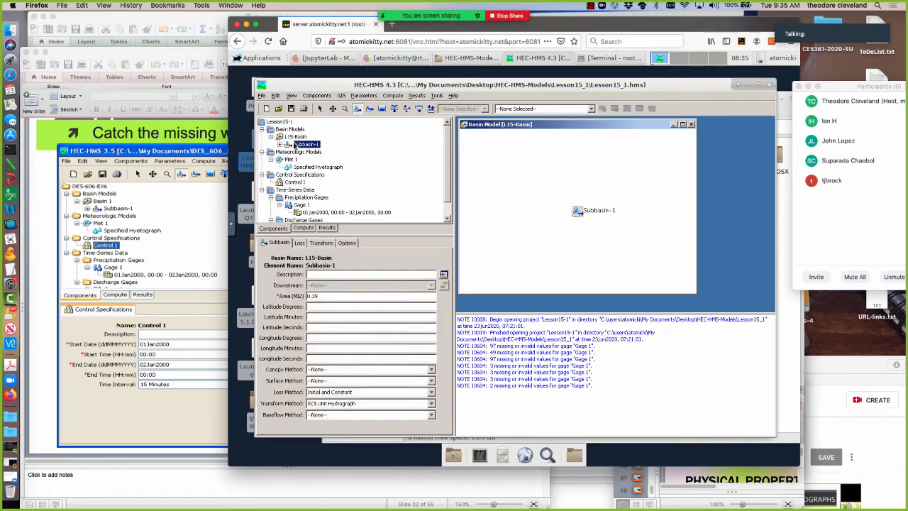
pyautogui.click(346, 243)
pyautogui.click(431, 274)
pyautogui.click(327, 293)
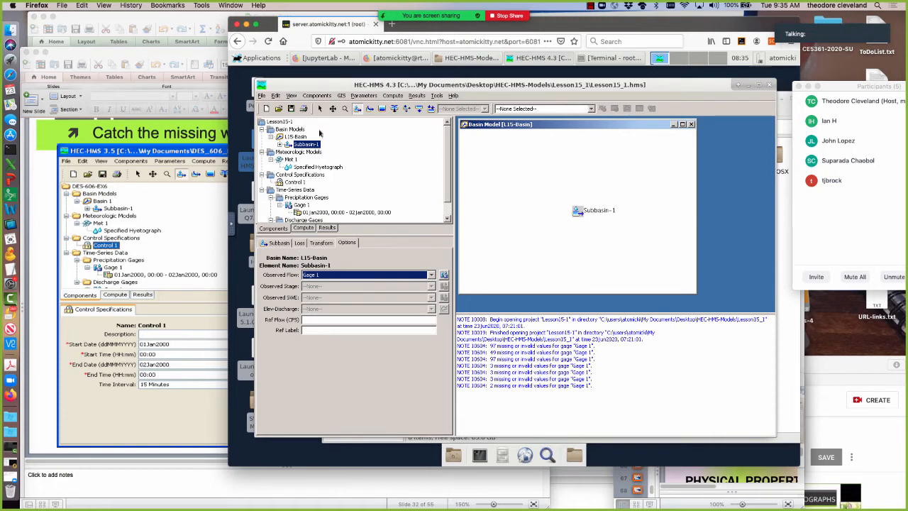
pyautogui.click(290, 109)
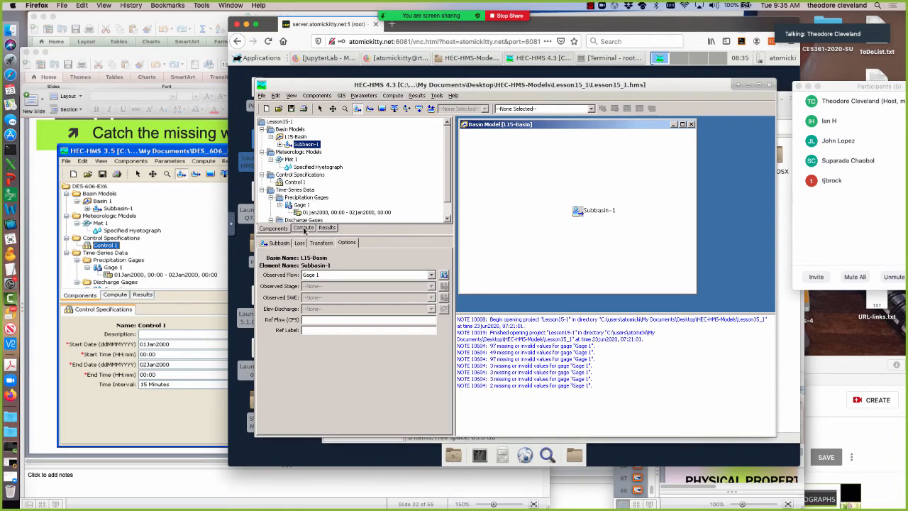
# Create a simulation run named Run 1 that uses basin model L15-Basin, meteorologic model Met 1 and control specifications Control 1.
pyautogui.click(392, 95)
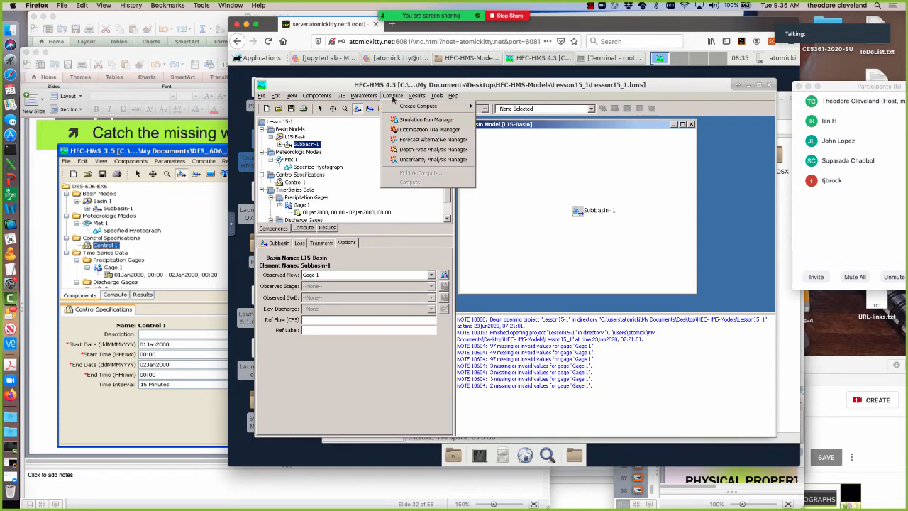
pyautogui.moveTo(394, 106)
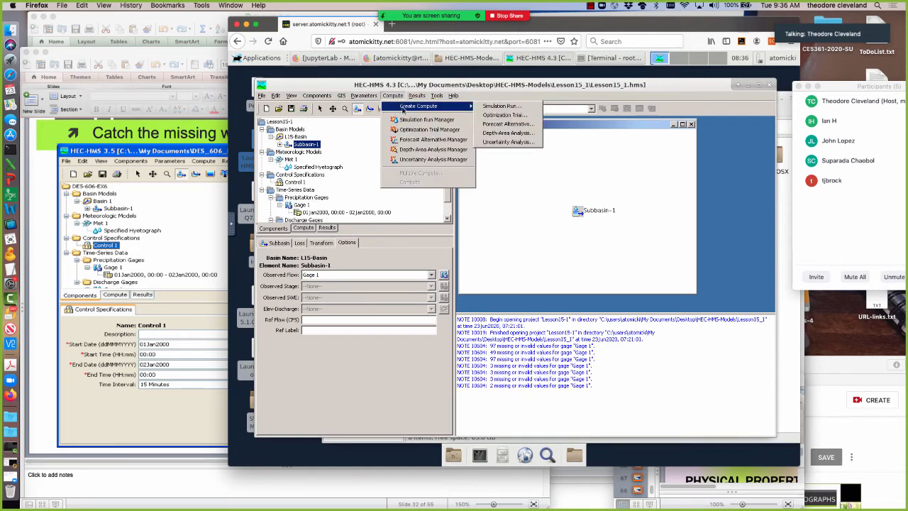
pyautogui.click(500, 106)
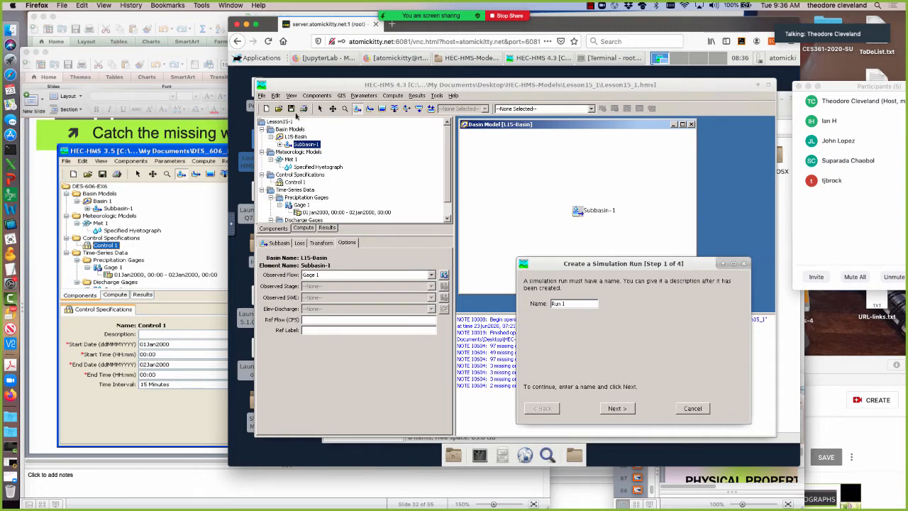
pyautogui.click(616, 409)
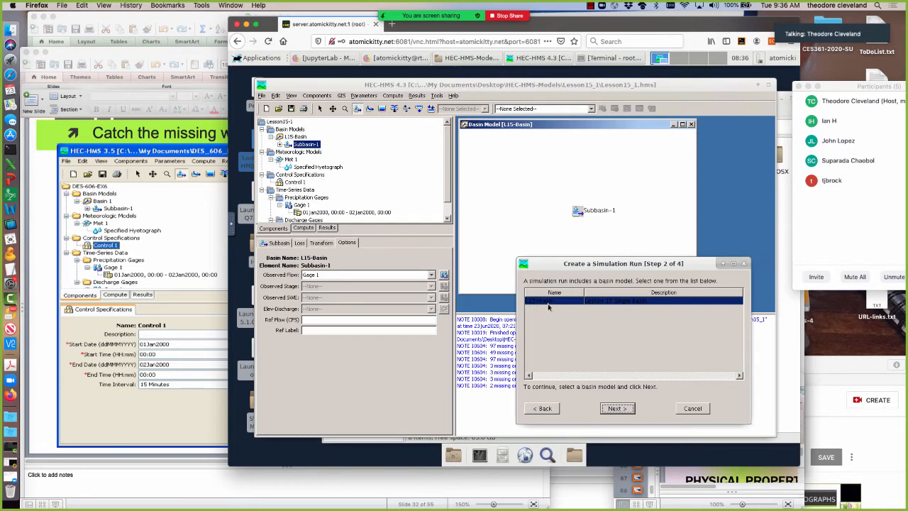
pyautogui.click(612, 410)
pyautogui.click(612, 409)
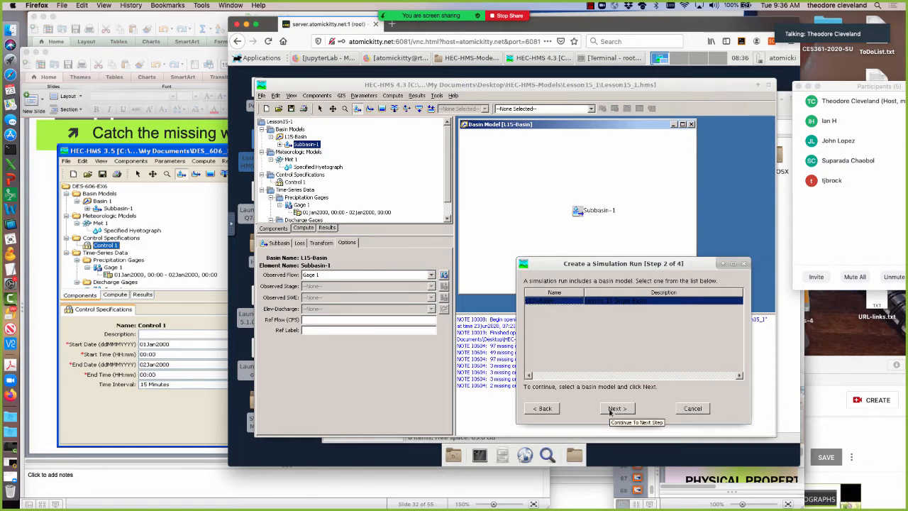
pyautogui.click(614, 408)
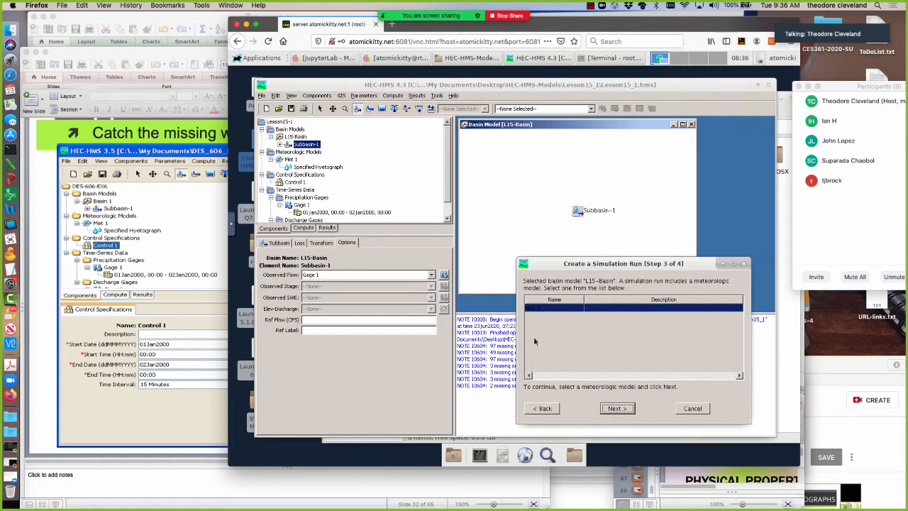
pyautogui.click(617, 408)
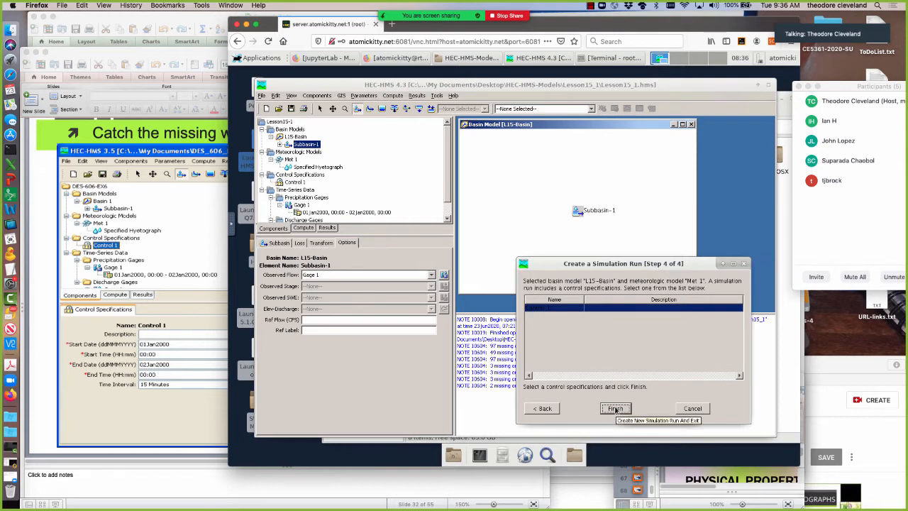
pyautogui.click(614, 409)
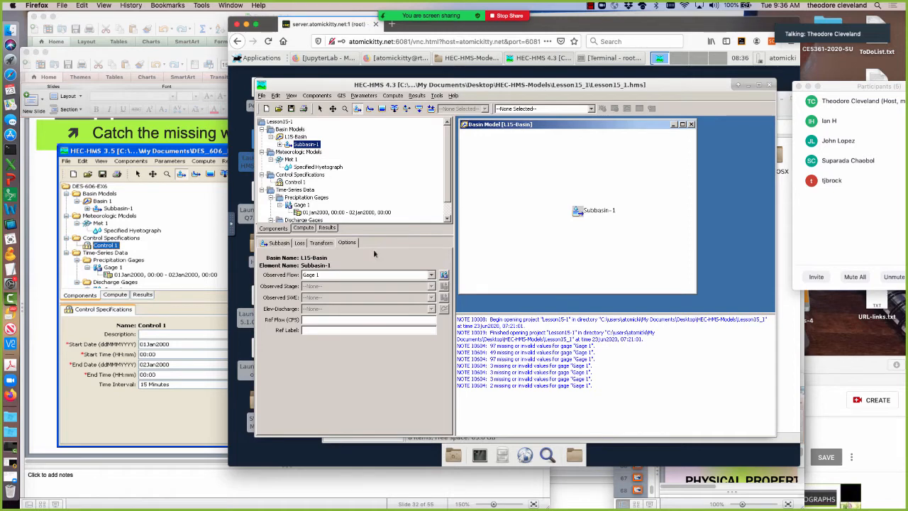
# Select Run 1 among the simulation runs, try to compute it, and close the progress window.
pyautogui.click(305, 229)
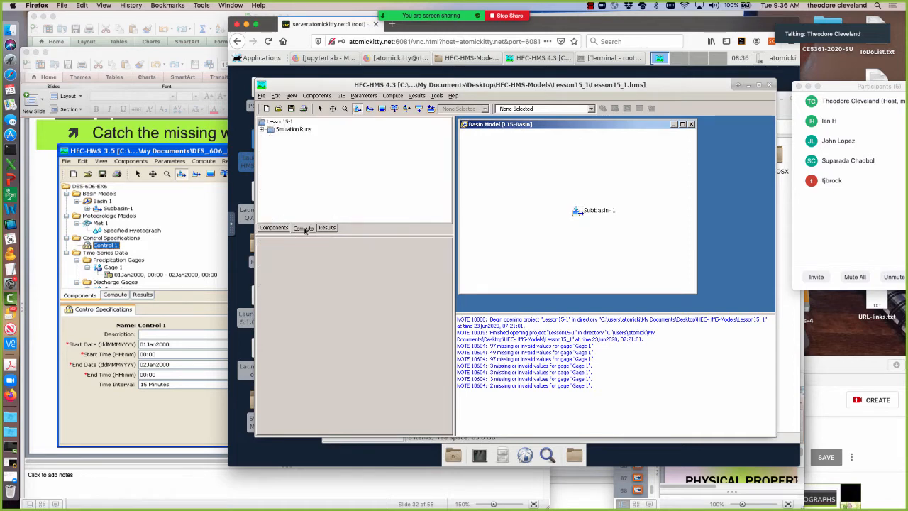
pyautogui.click(262, 130)
pyautogui.click(282, 137)
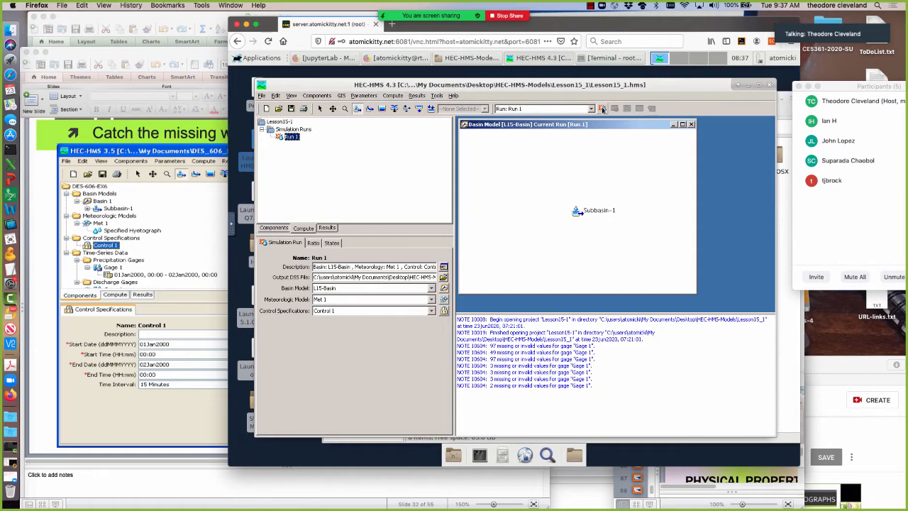
pyautogui.click(603, 109)
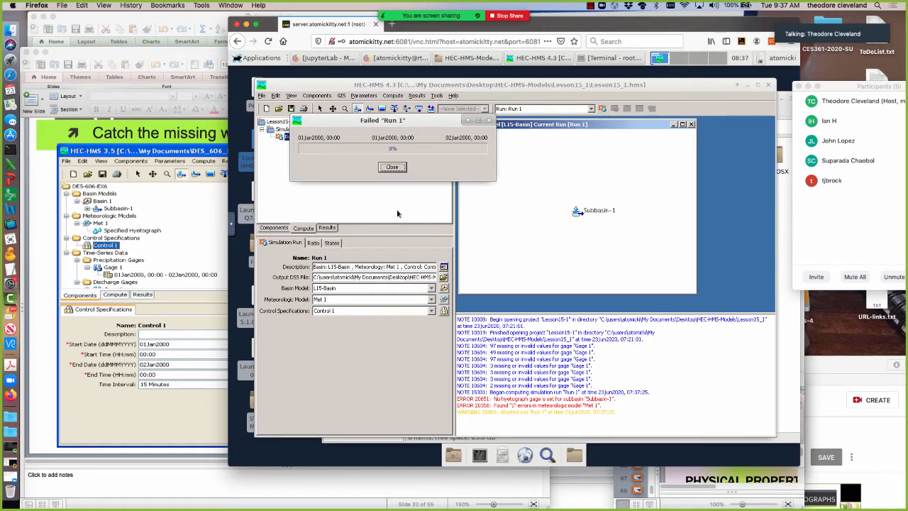
pyautogui.click(391, 168)
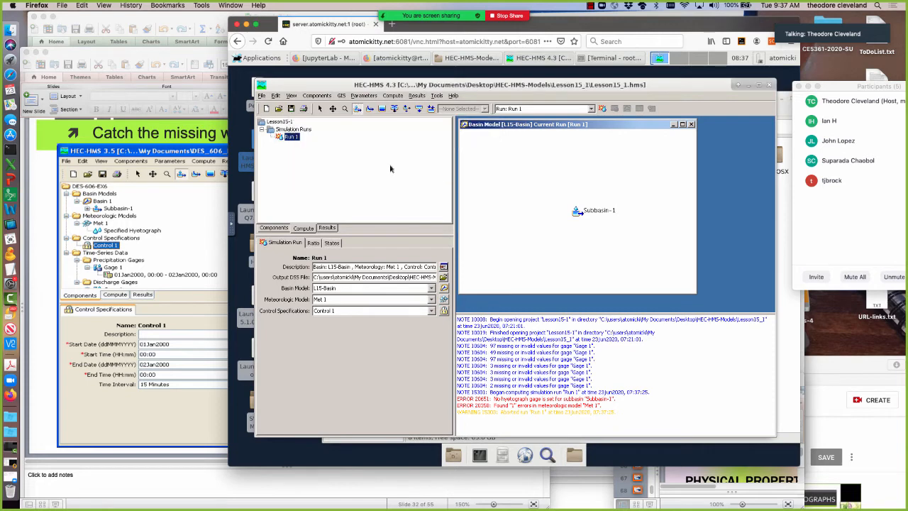
# Assign Gage 1 to Subbasin-1 in Met 1's Specified Hyetograph, and save the project.
pyautogui.click(273, 227)
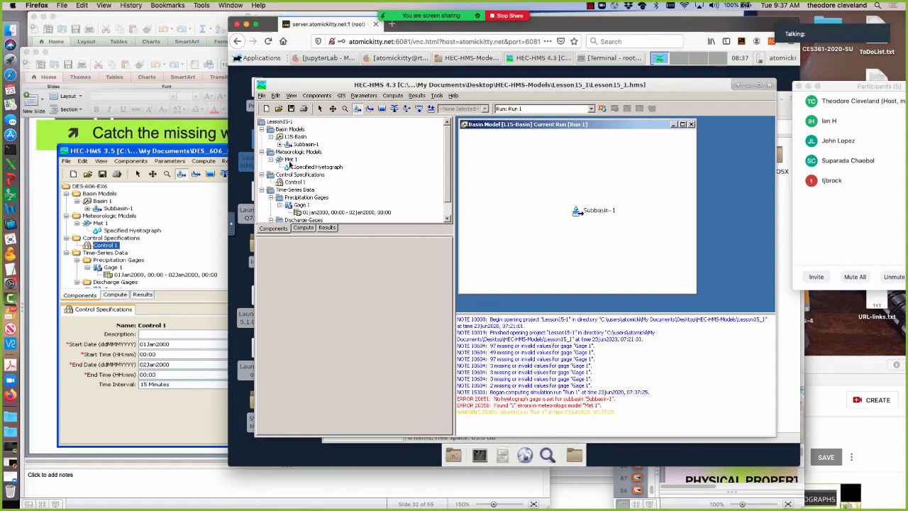
pyautogui.click(290, 159)
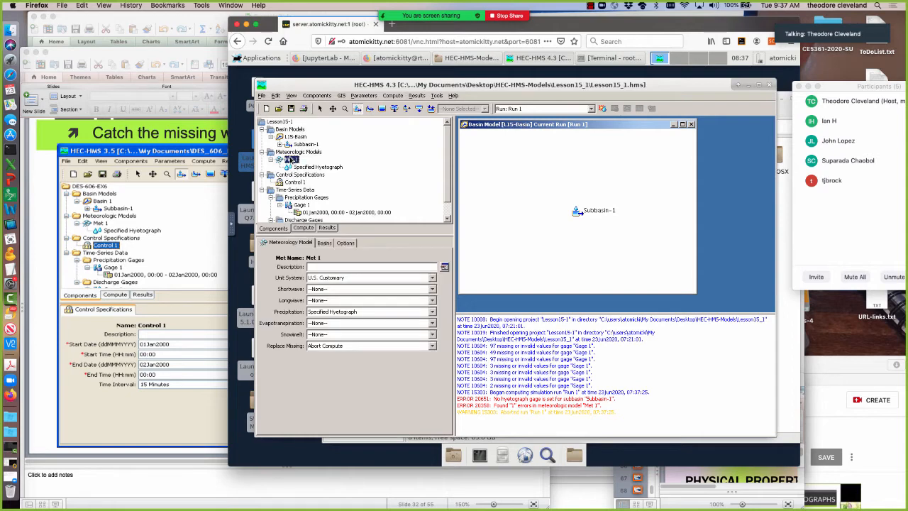
pyautogui.click(324, 243)
pyautogui.click(346, 243)
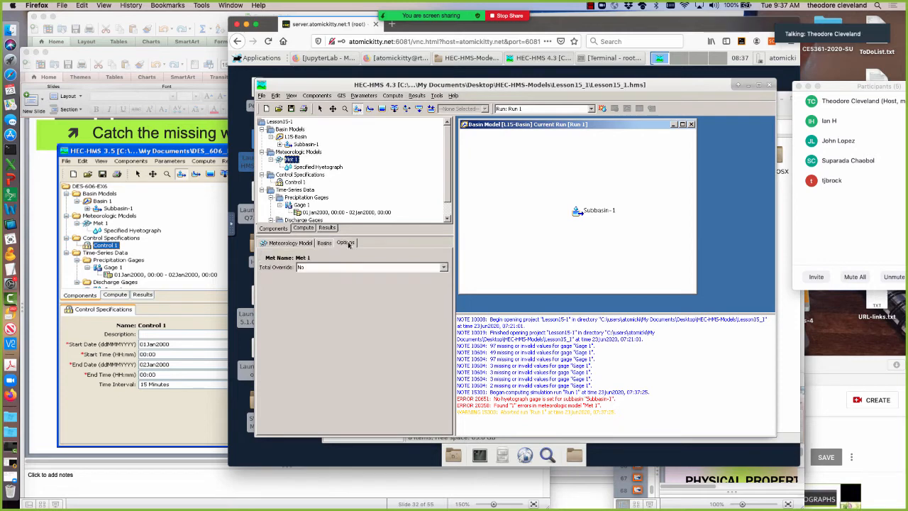
pyautogui.click(292, 243)
pyautogui.click(305, 168)
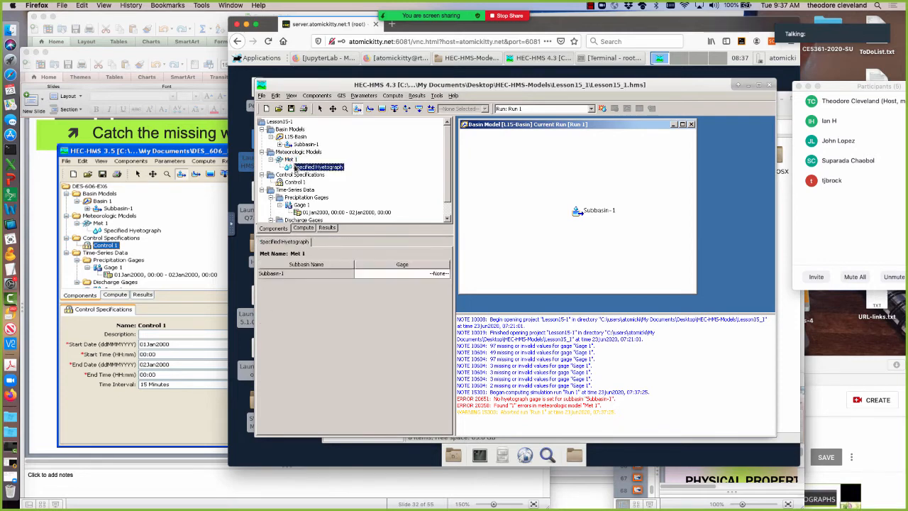
pyautogui.click(390, 275)
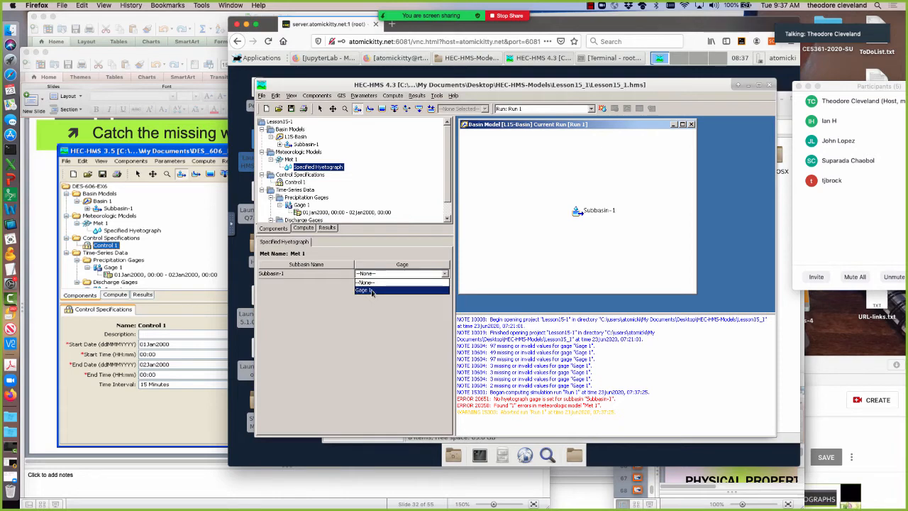
pyautogui.click(369, 290)
pyautogui.click(290, 109)
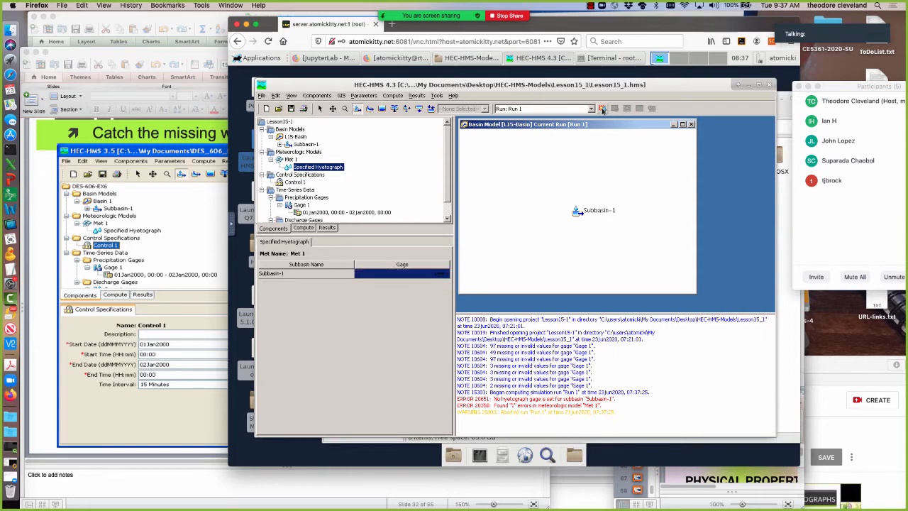
# Clear the message log, compute Run 1 again, and close the progress window.
pyautogui.click(276, 96)
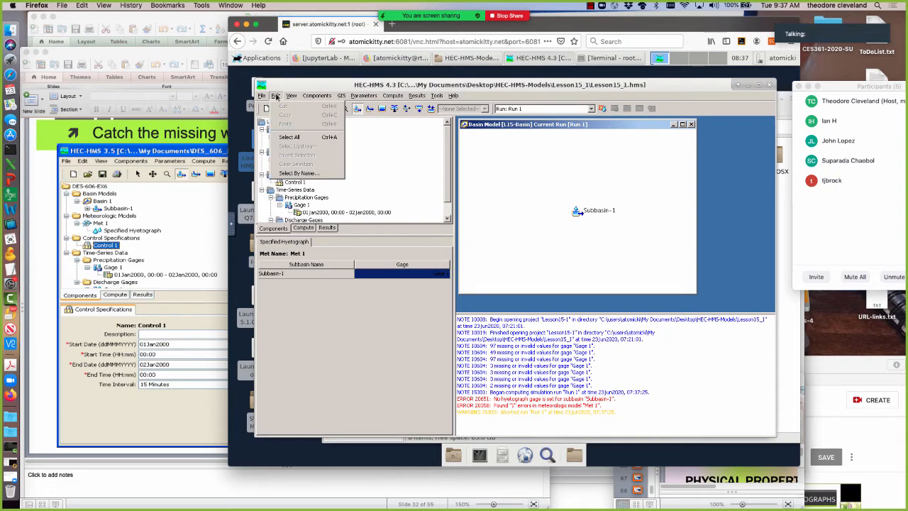
pyautogui.moveTo(291, 97)
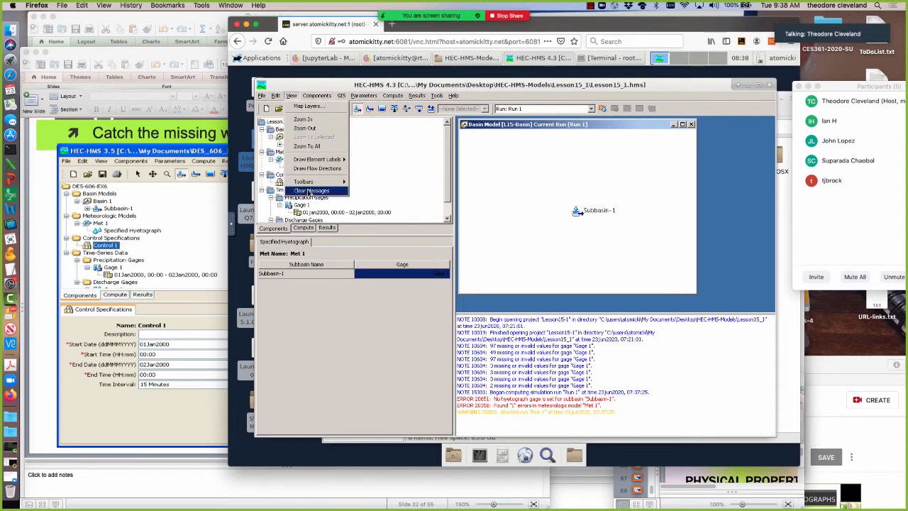
pyautogui.click(309, 192)
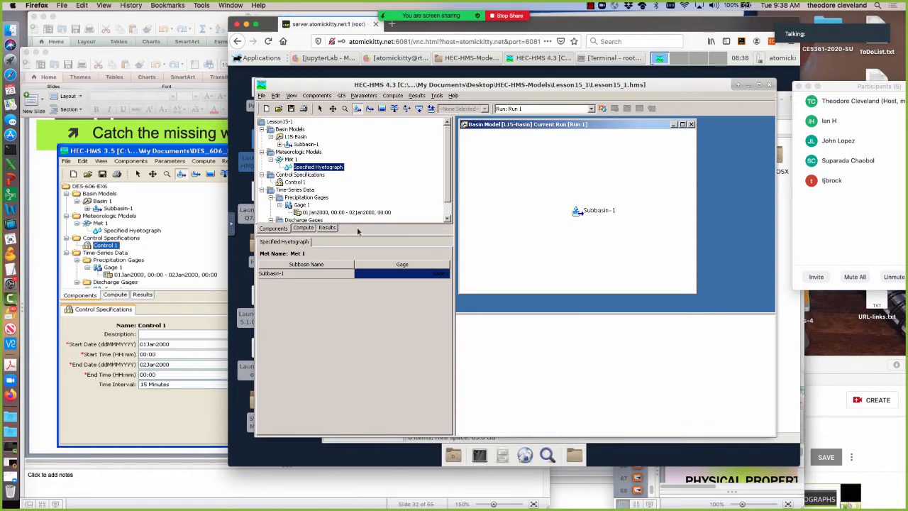
pyautogui.click(601, 109)
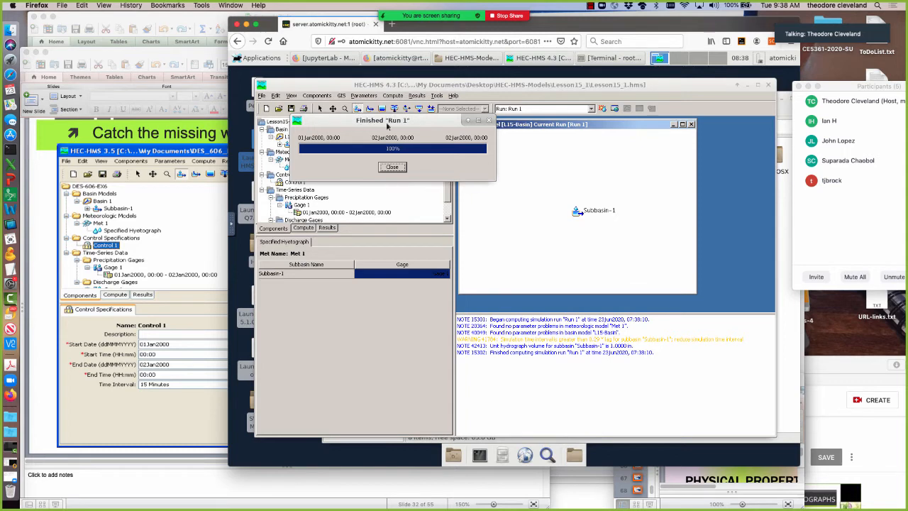
pyautogui.click(392, 168)
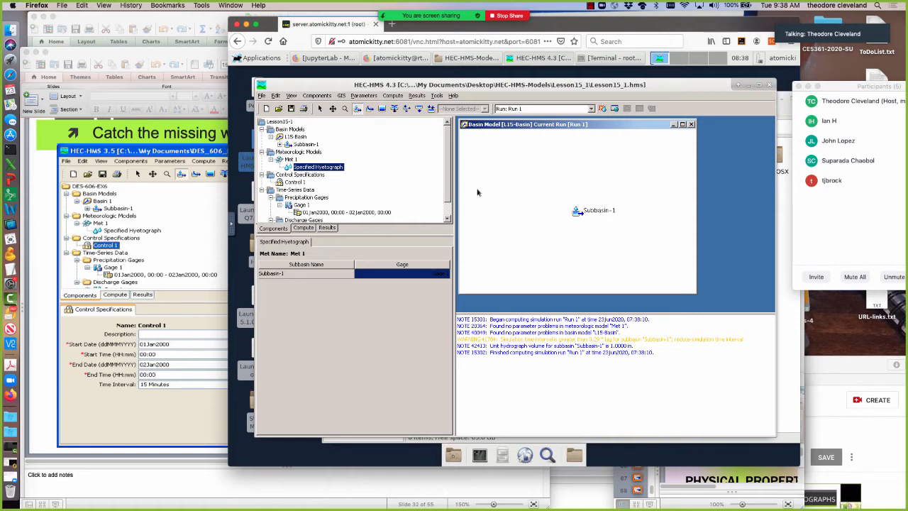
# Display the Run 1 results graph for Subbasin-1, and enlarge its window to examine the precipitation and flow curves.
pyautogui.click(319, 108)
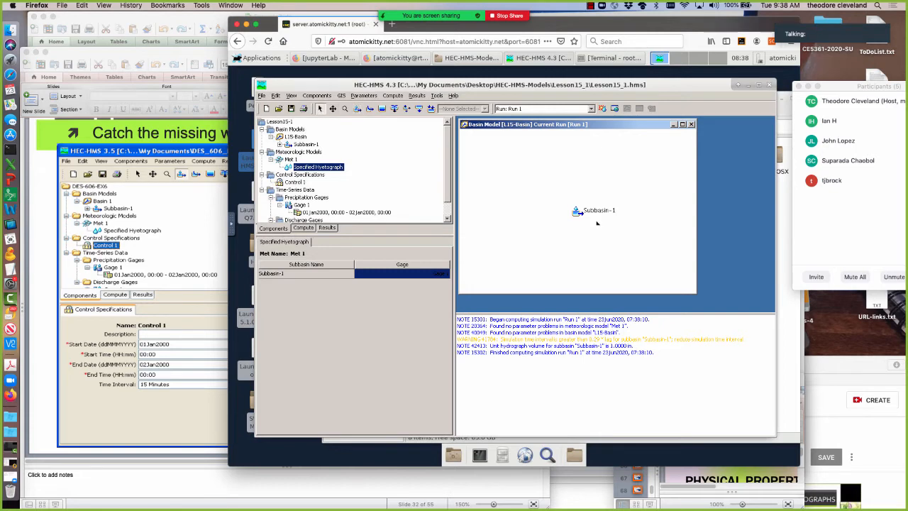
pyautogui.click(577, 211)
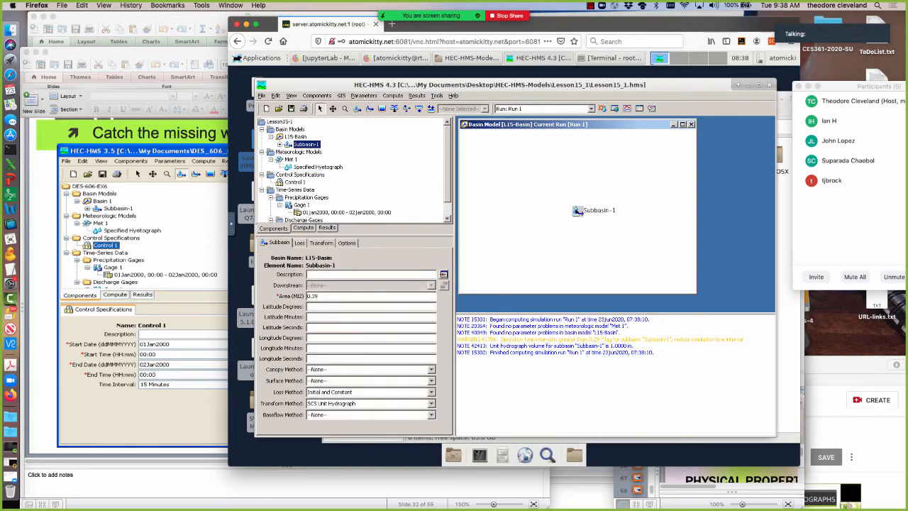
pyautogui.click(627, 111)
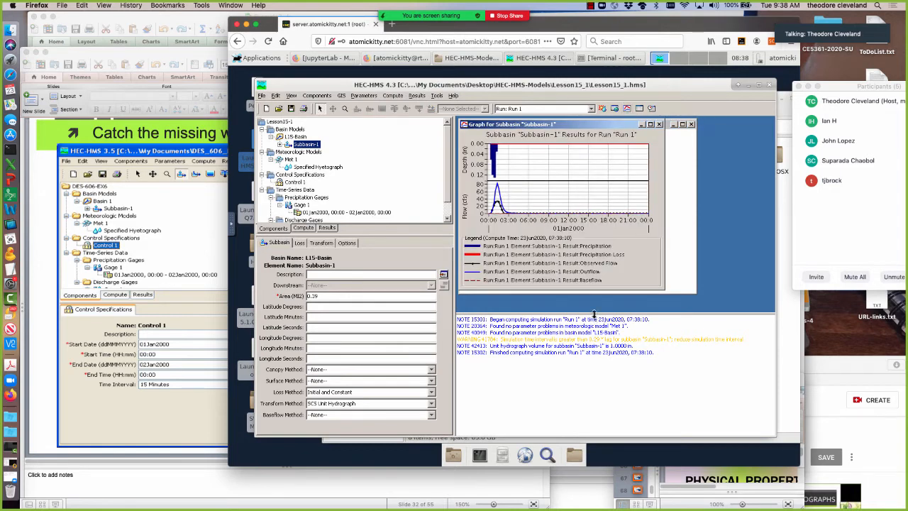
pyautogui.moveTo(595, 312); pyautogui.dragTo(595, 389)
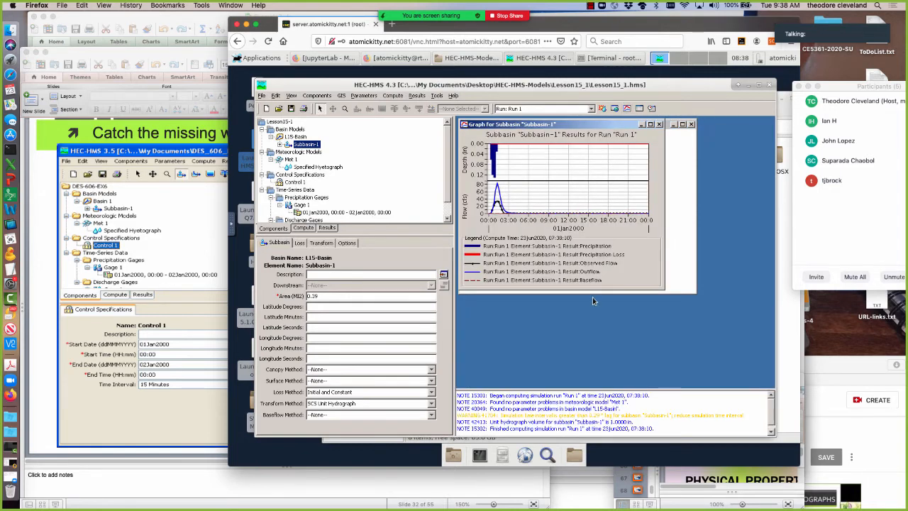
pyautogui.moveTo(664, 289); pyautogui.dragTo(725, 367)
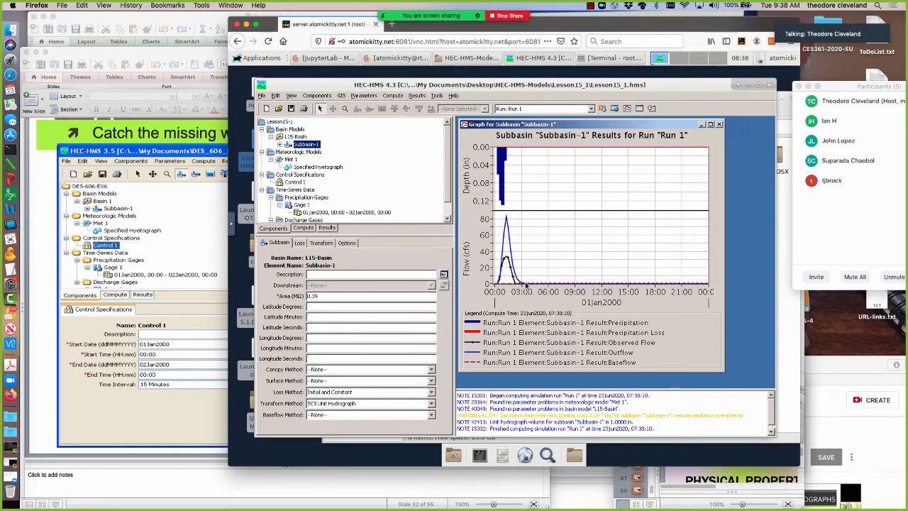
pyautogui.moveTo(525, 284)
# Check the global summary of Run 1, close it, and review the summary results table for Subbasin-1.
pyautogui.click(615, 110)
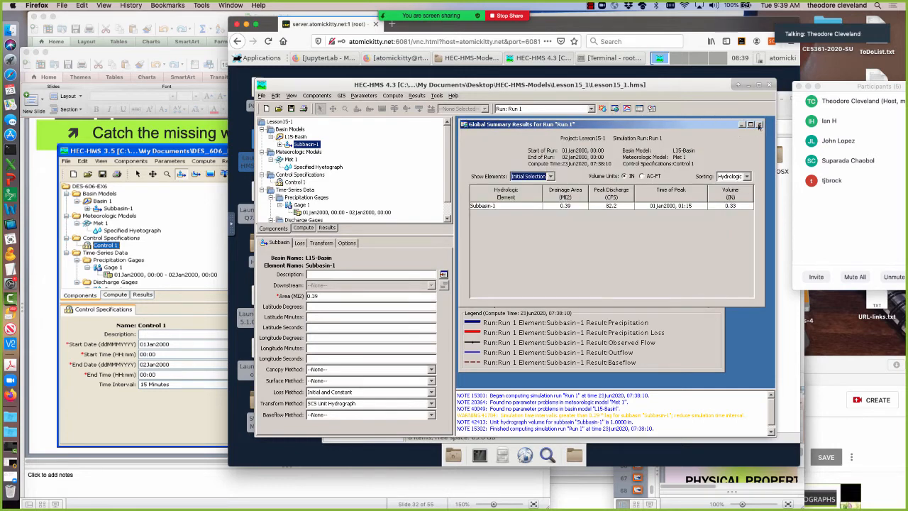
pyautogui.click(760, 125)
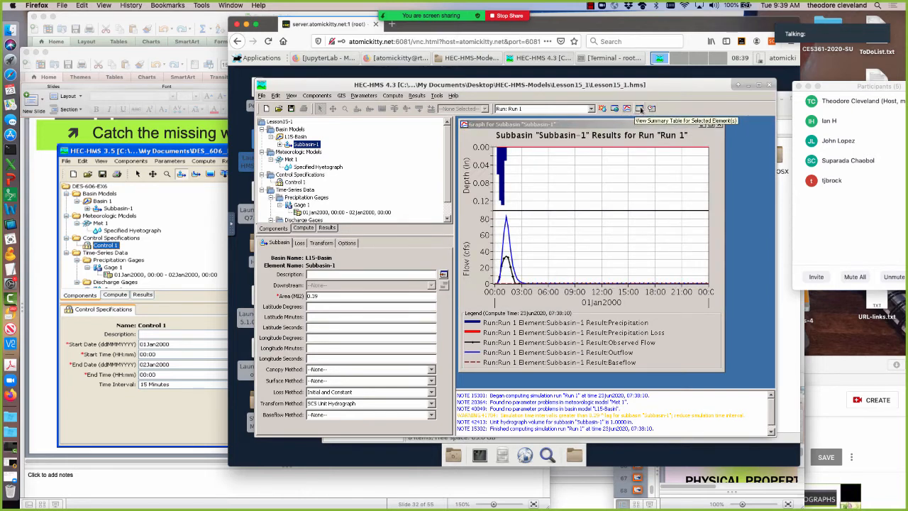
pyautogui.click(640, 109)
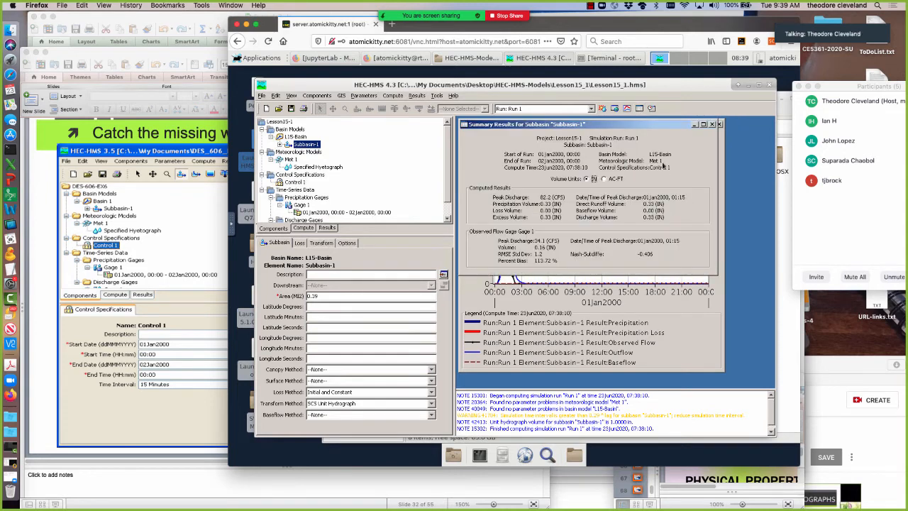
pyautogui.moveTo(639, 128); pyautogui.dragTo(674, 172)
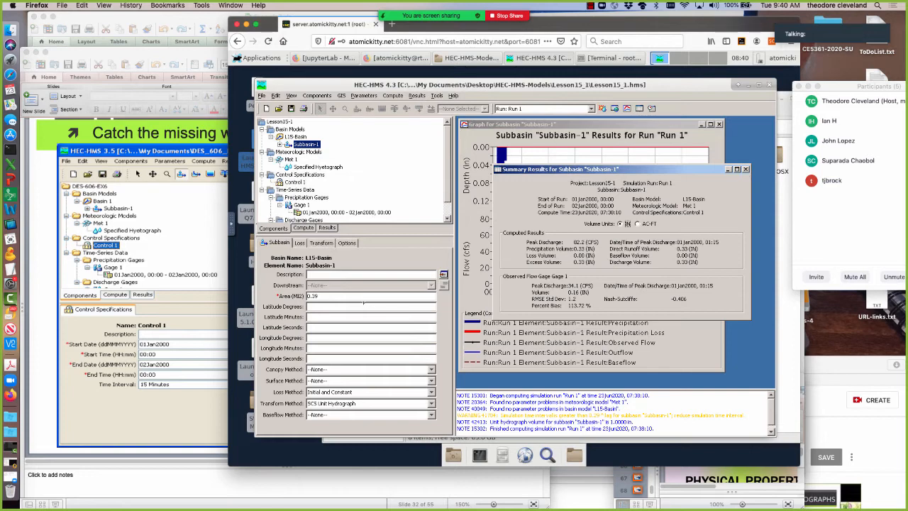
# Open Subbasin-1's loss parameters, and switch to Lesson14.pptx in PowerPoint to consult the initial loss example on slide 34.
pyautogui.click(299, 244)
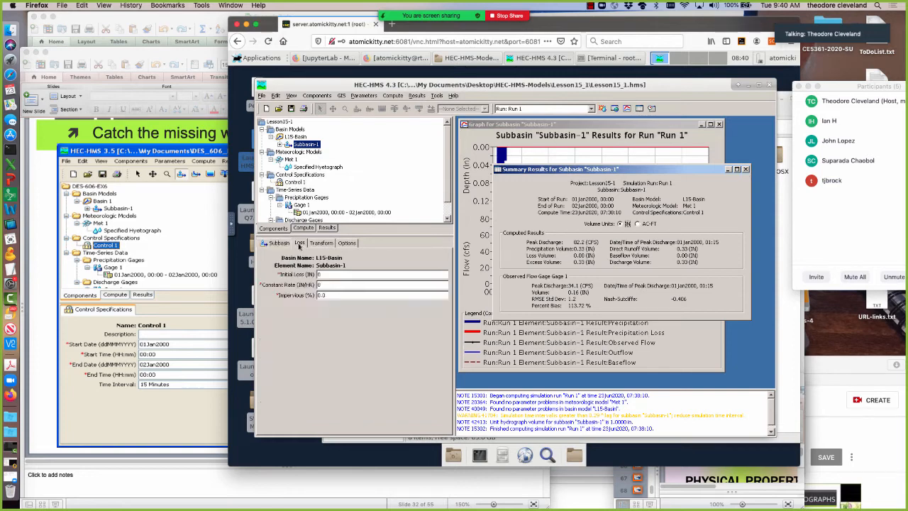
pyautogui.click(167, 395)
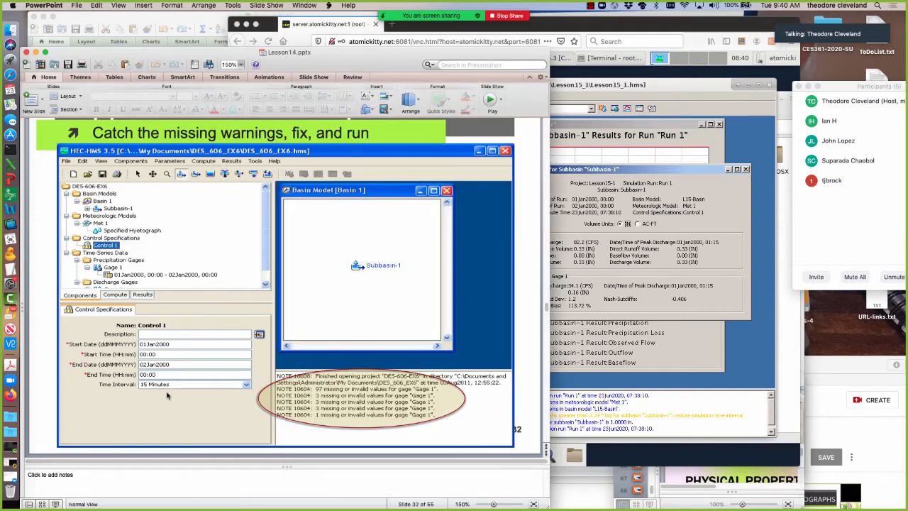
pyautogui.press('Down')
pyautogui.press('Down')
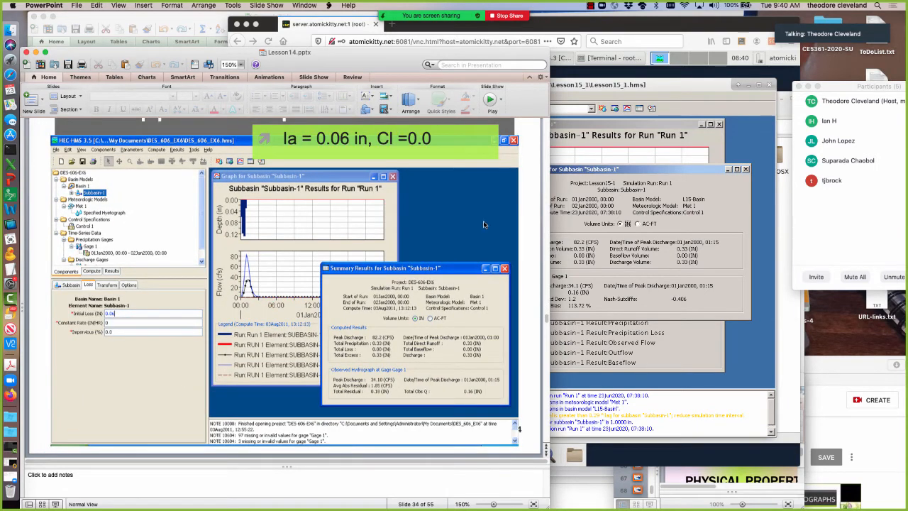
# Return to HEC-HMS, set Subbasin-1's initial loss to 0.06 in, recompute Run 1 and close the progress window.
pyautogui.click(660, 90)
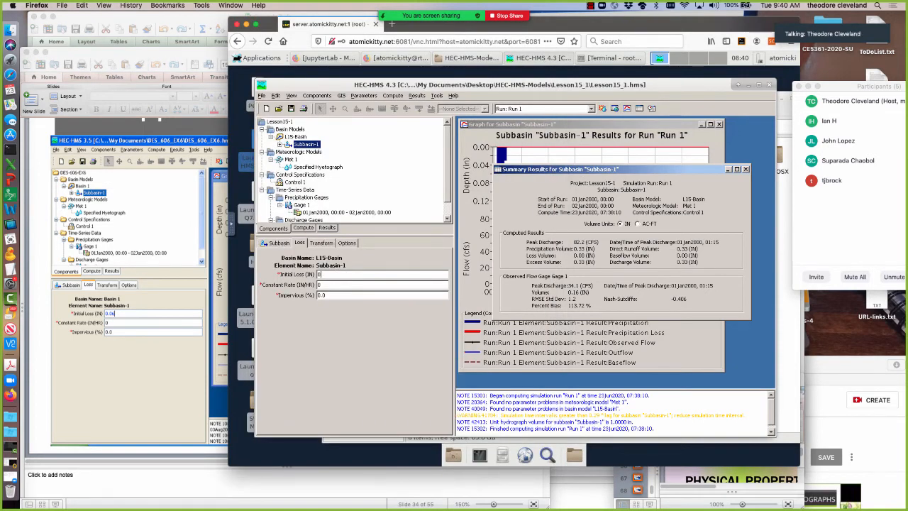
pyautogui.write('06')
pyautogui.press('Return')
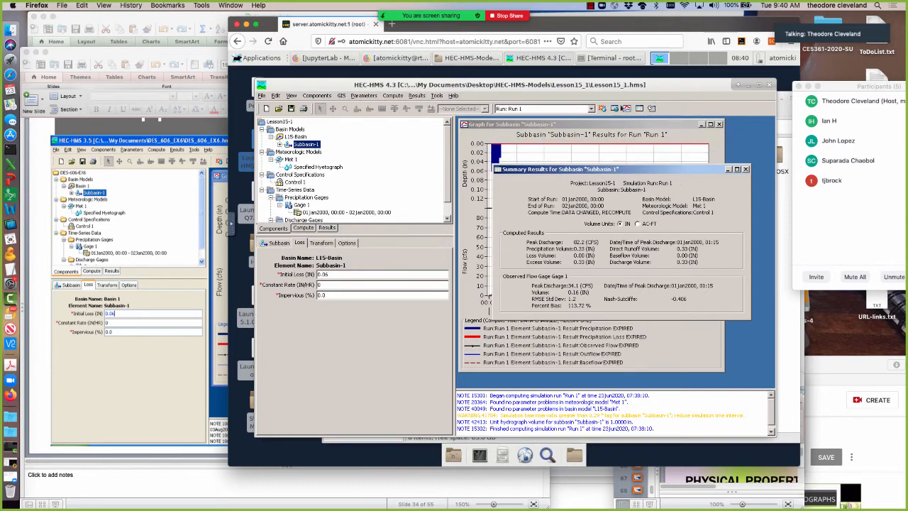
pyautogui.click(602, 108)
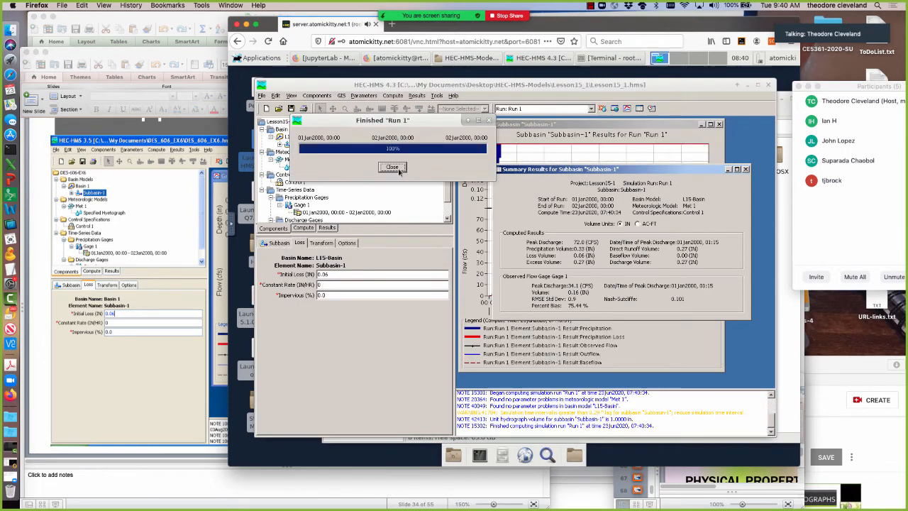
pyautogui.click(398, 172)
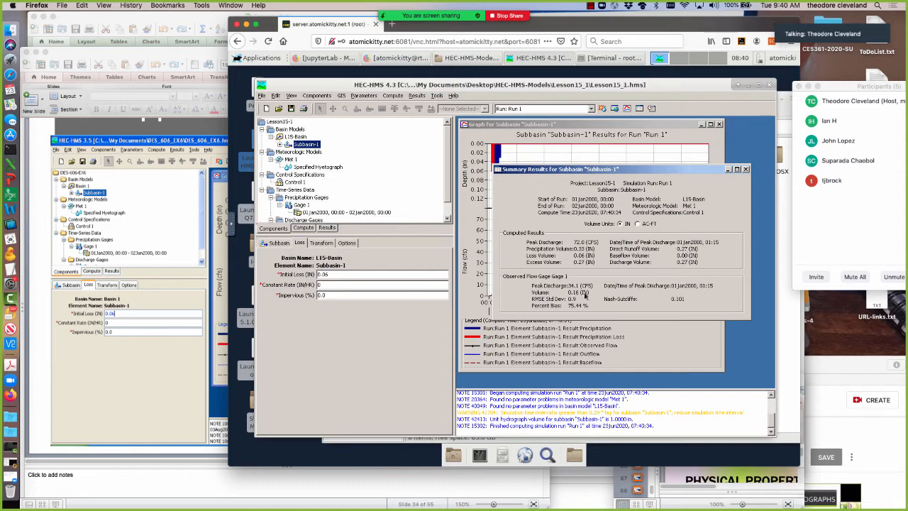
# Move the summary results off the flow curves, set Subbasin-1's constant loss rate to 0.16 in/hr, and recompute Run 1.
pyautogui.moveTo(532, 169); pyautogui.dragTo(567, 164)
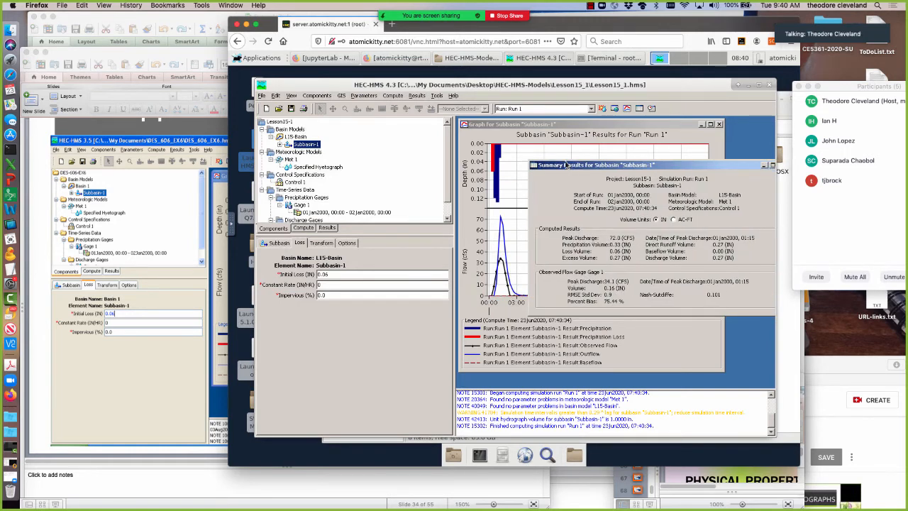
pyautogui.moveTo(566, 165); pyautogui.dragTo(564, 163)
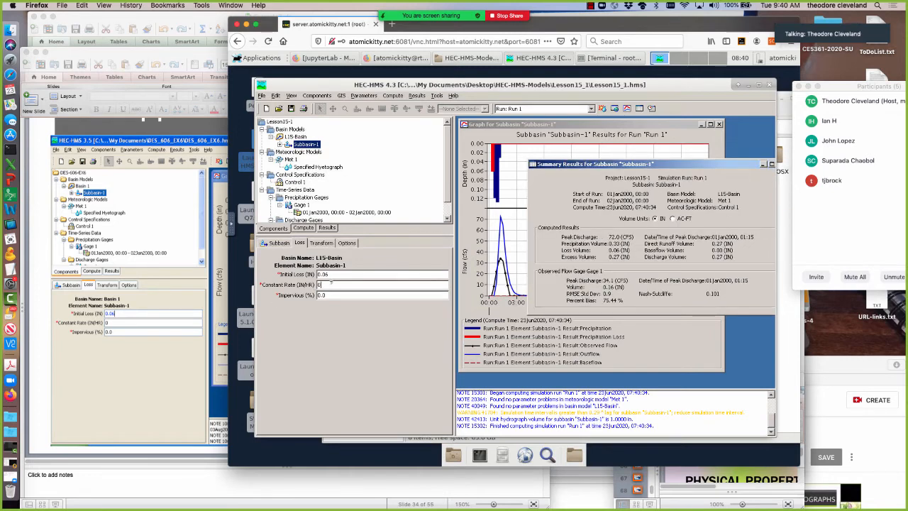
pyautogui.write('16')
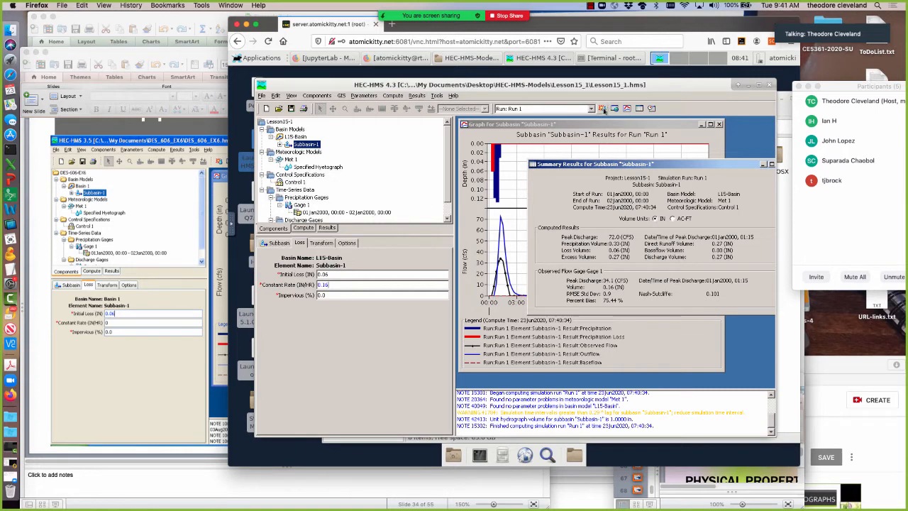
pyautogui.click(637, 392)
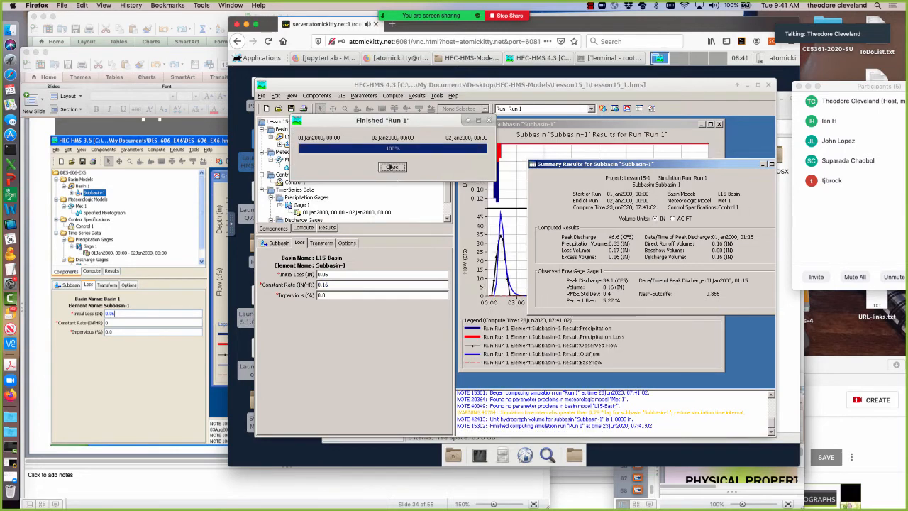
pyautogui.click(391, 167)
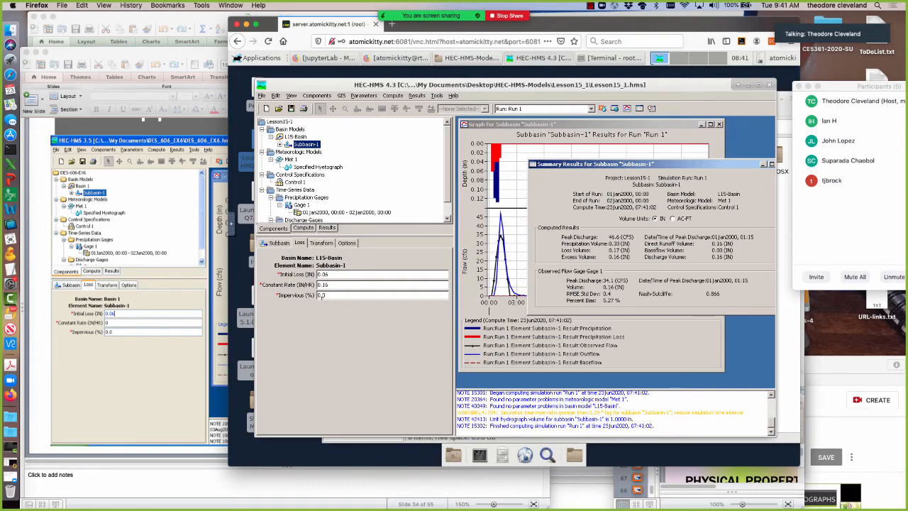
# Switch to Lesson14.pptx in PowerPoint and advance from slide 34 to slide 37 to consult the lag time example.
pyautogui.click(112, 423)
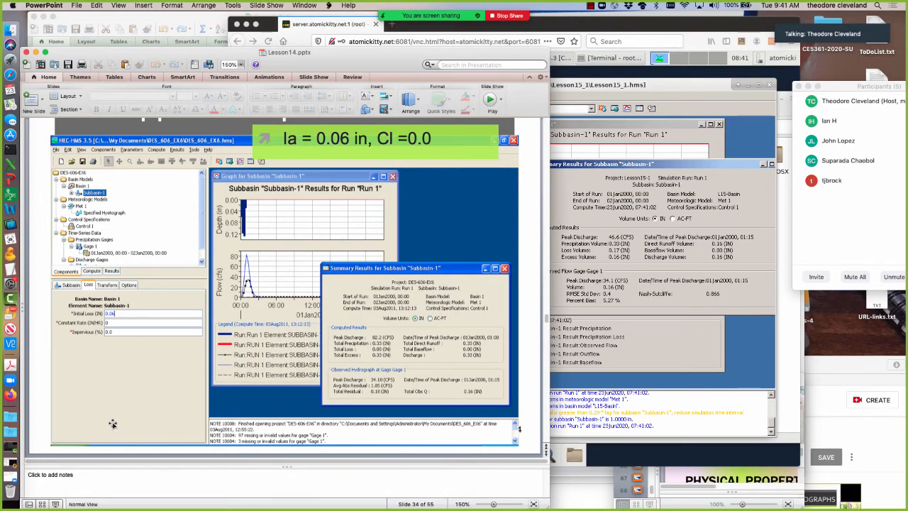
pyautogui.press('Down')
pyautogui.press('Down')
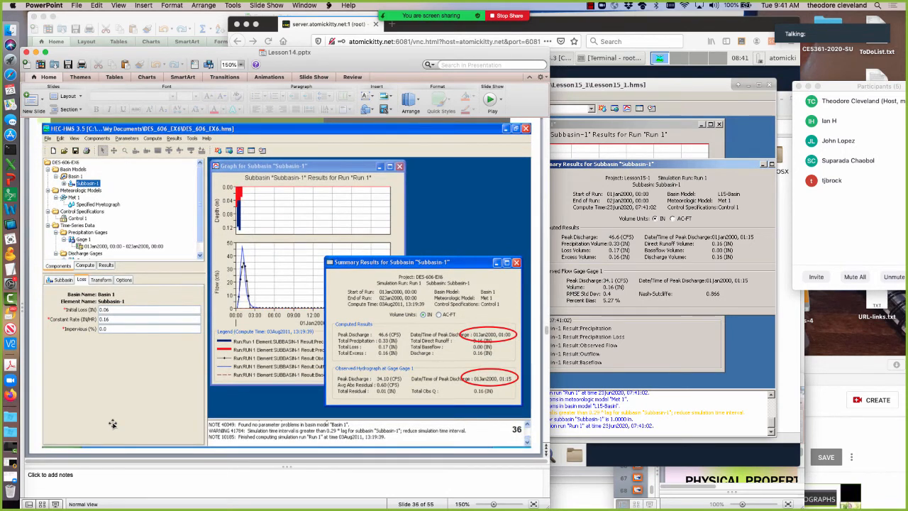
pyautogui.press('Down')
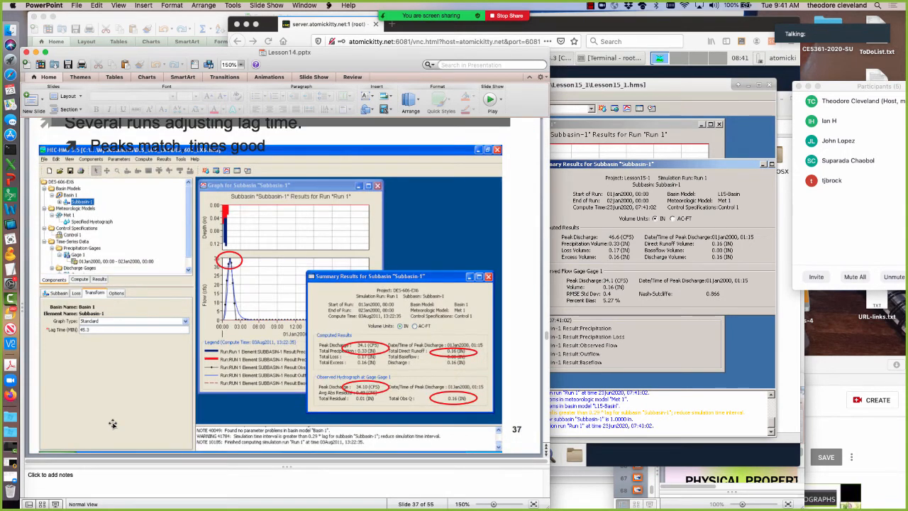
# Return to HEC-HMS, try a lag time of 45 minutes for Subbasin-1's transform, recompute Run 1, and examine the flow peaks on the graph.
pyautogui.click(625, 339)
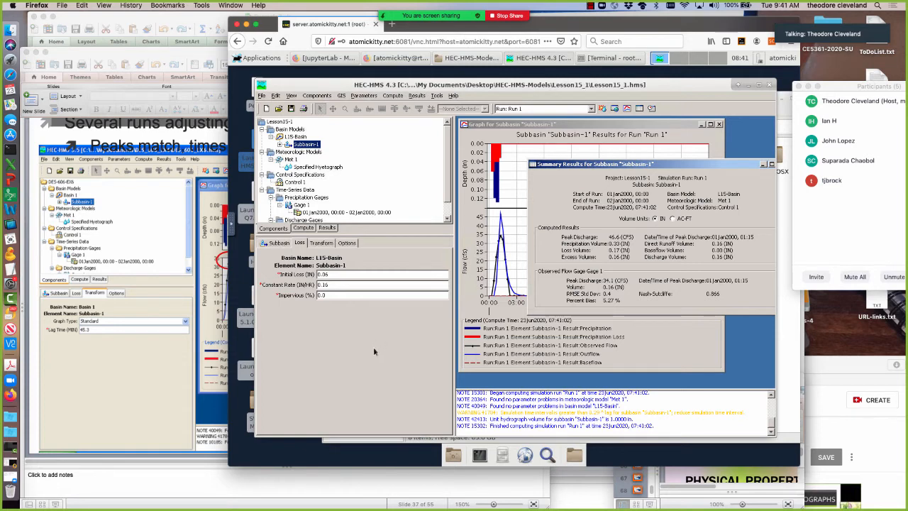
pyautogui.click(321, 243)
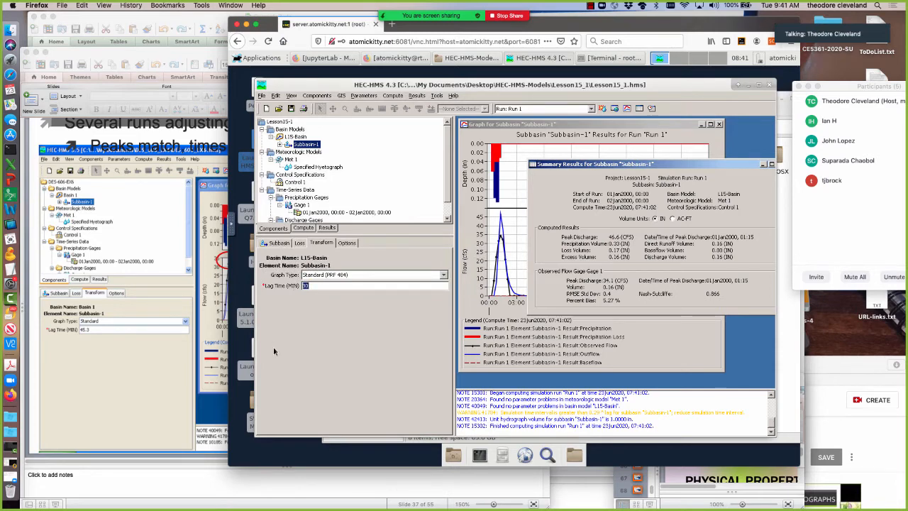
pyautogui.write('45')
pyautogui.click(601, 108)
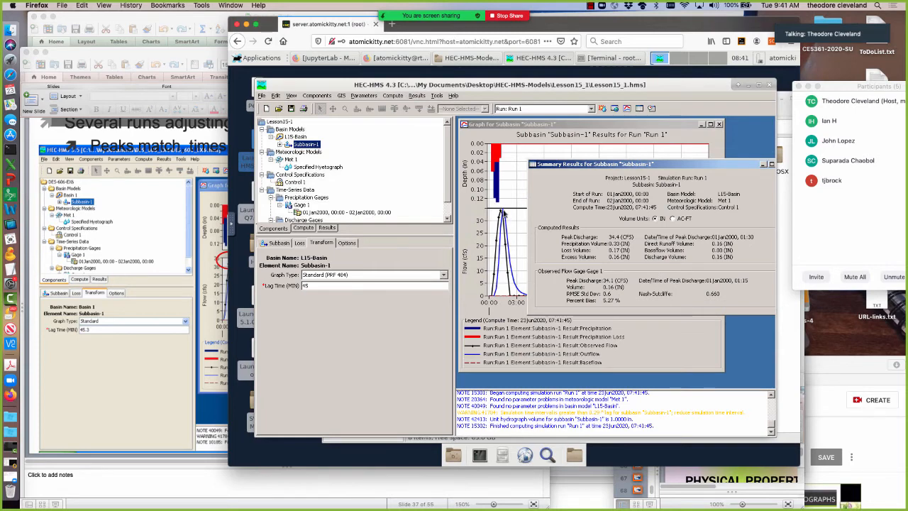
pyautogui.moveTo(501, 234)
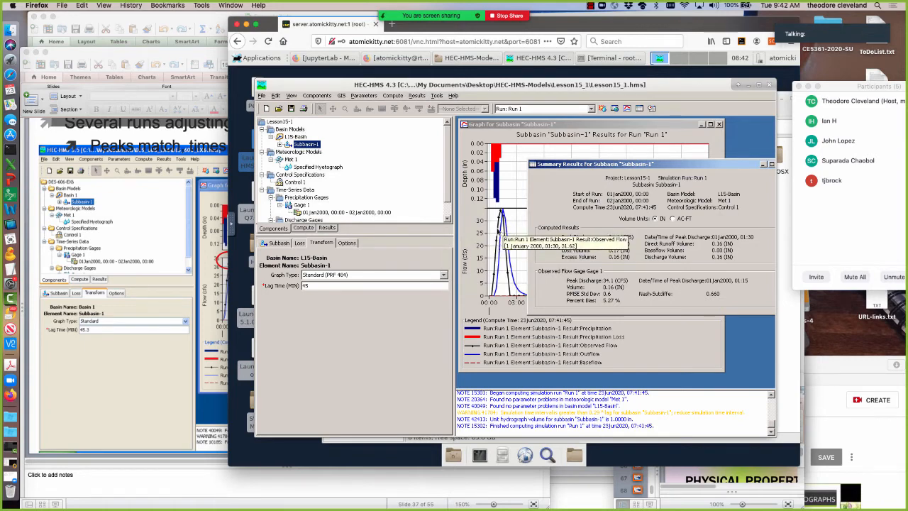
pyautogui.moveTo(502, 214)
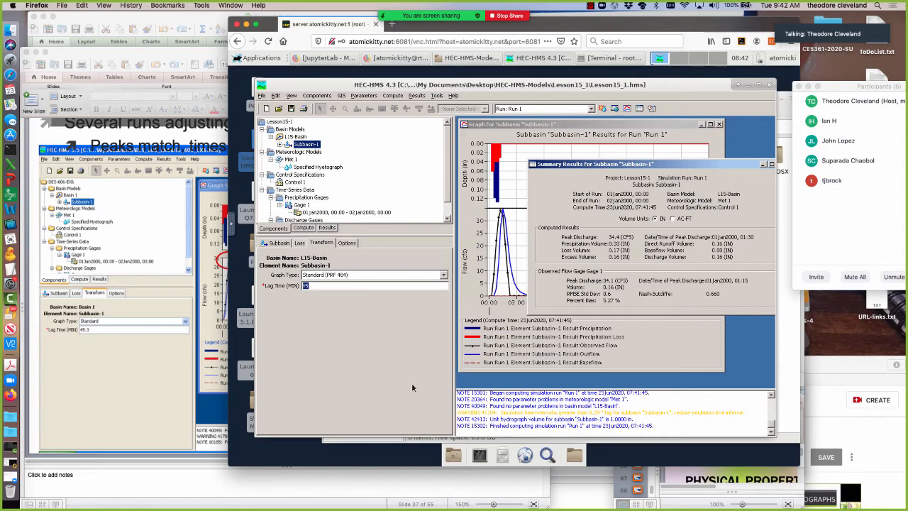
# Try a lag time of 35 minutes for Subbasin-1, recompute Run 1 and close the progress window.
pyautogui.write('3')
pyautogui.click(602, 110)
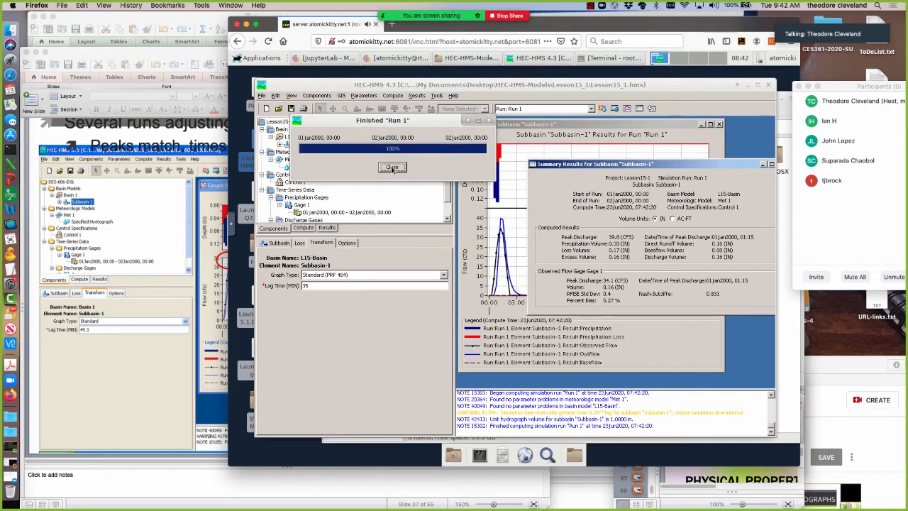
pyautogui.click(393, 168)
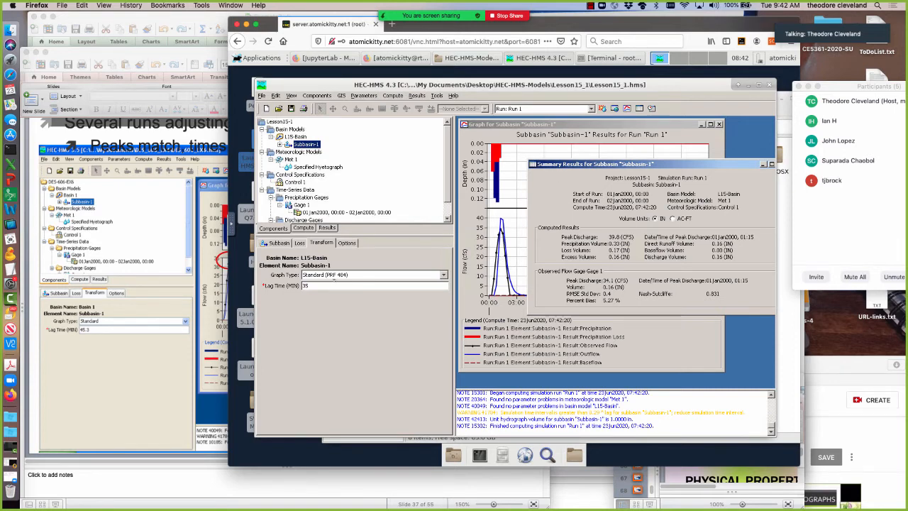
# Review Subbasin-1's loss parameters and compare the Run 1 results with the example on slide 37 of Lesson14.pptx in PowerPoint.
pyautogui.click(298, 243)
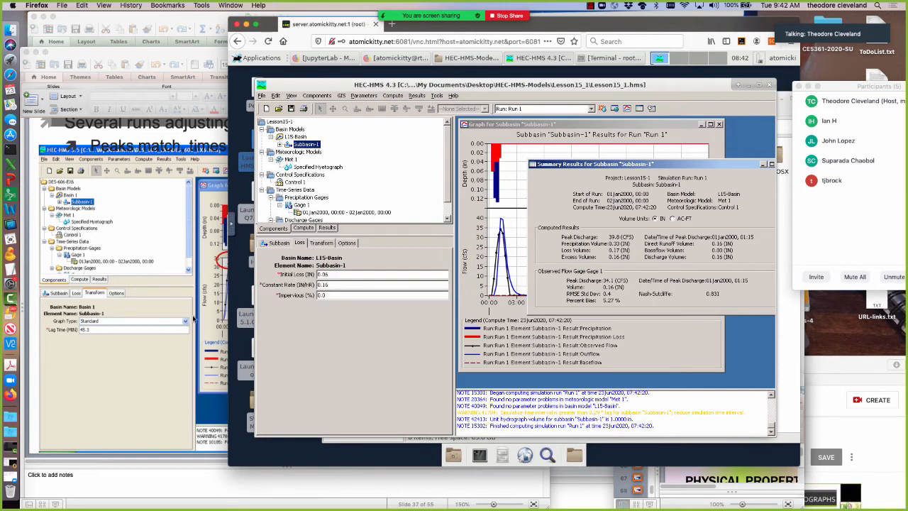
pyautogui.click(196, 317)
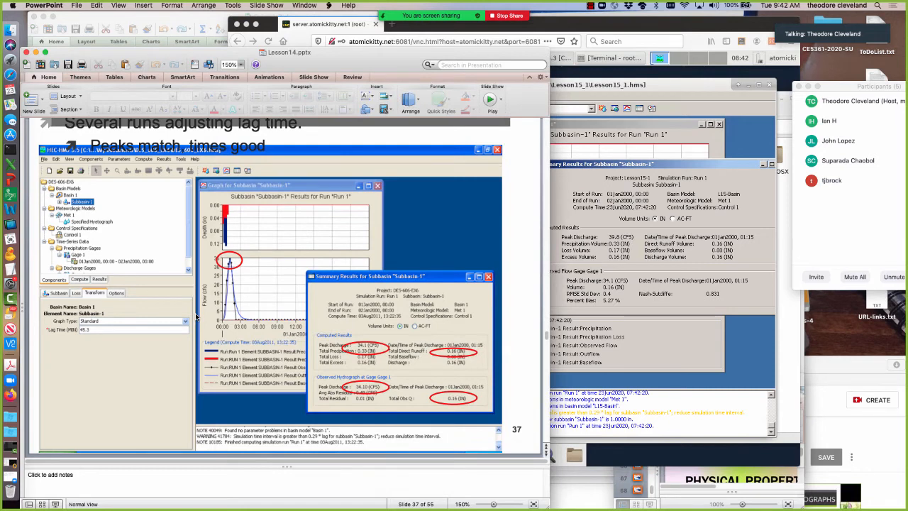
pyautogui.click(676, 352)
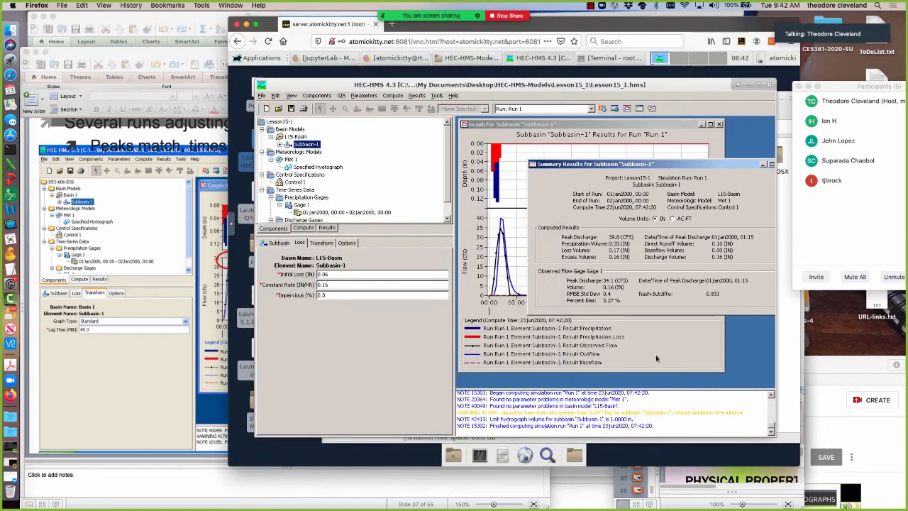
pyautogui.click(199, 340)
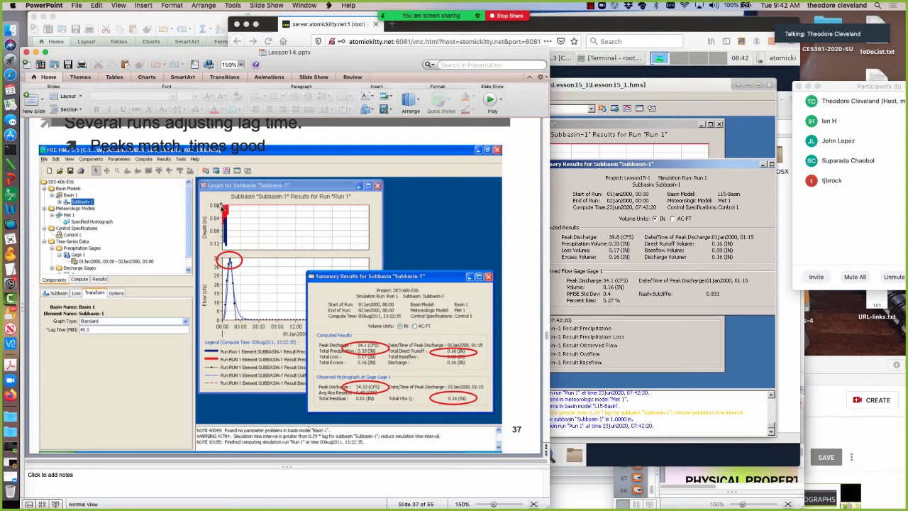
# Return to HEC-HMS, try a lag time of 25 minutes for Subbasin-1's transform, and recompute Run 1.
pyautogui.click(620, 356)
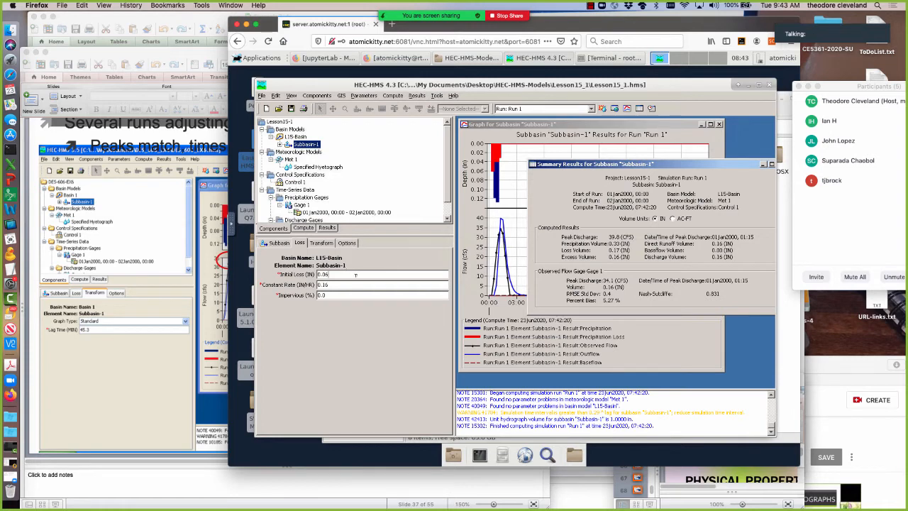
pyautogui.click(322, 242)
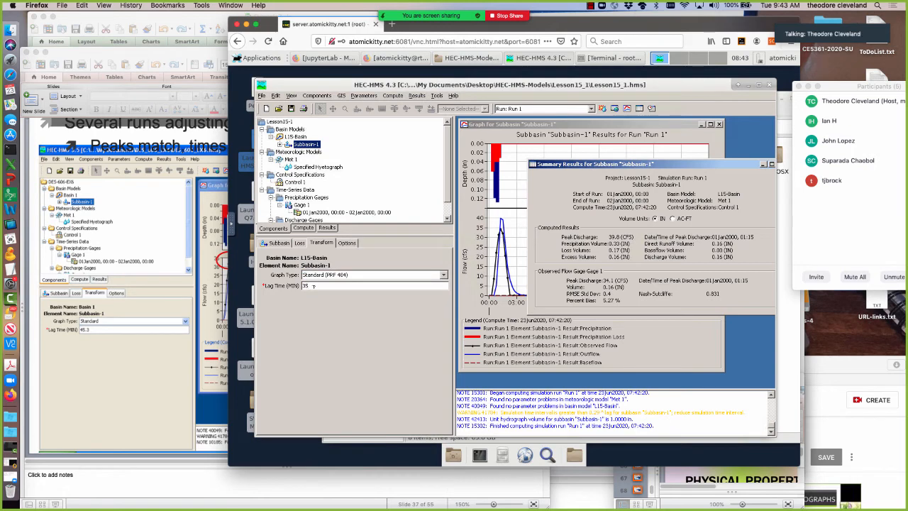
pyautogui.moveTo(310, 285); pyautogui.dragTo(293, 286)
pyautogui.click(601, 108)
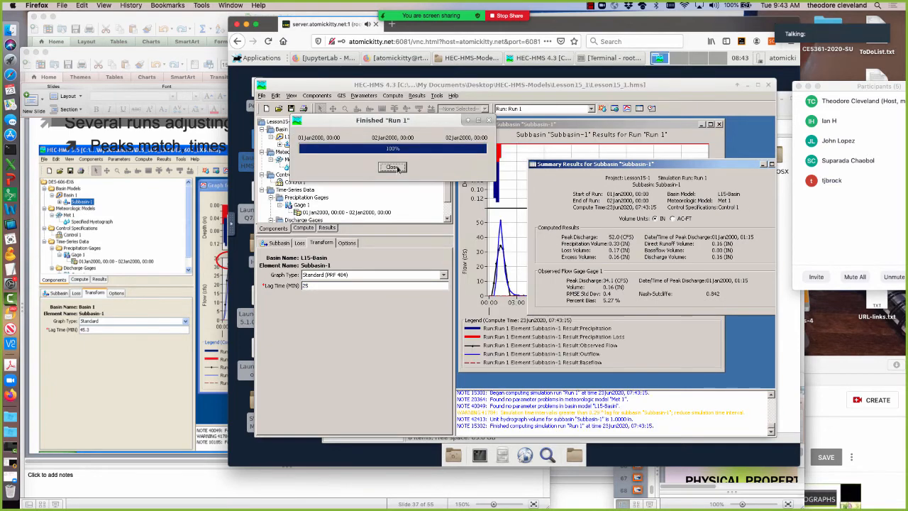
pyautogui.click(392, 168)
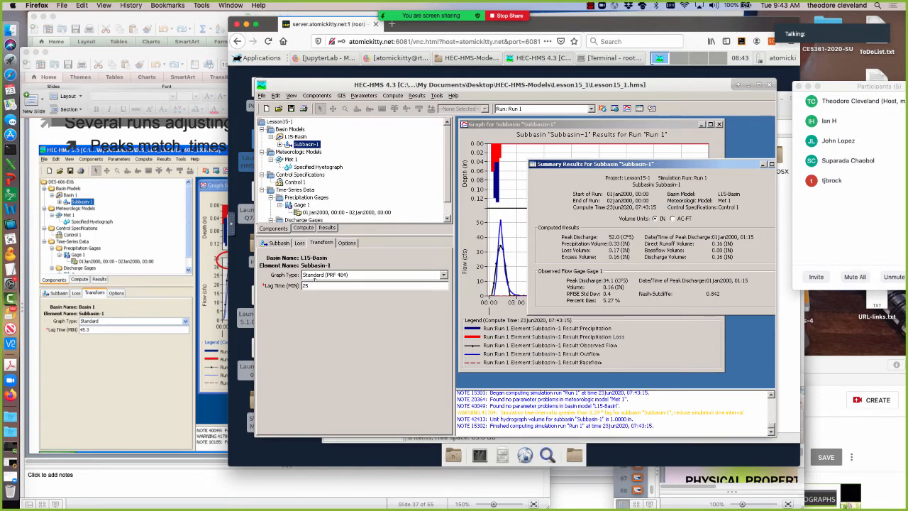
# Set Subbasin-1's lag time to 30 minutes, recompute Run 1 and close the progress window.
pyautogui.doubleClick(305, 286)
pyautogui.write('30')
pyautogui.click(600, 110)
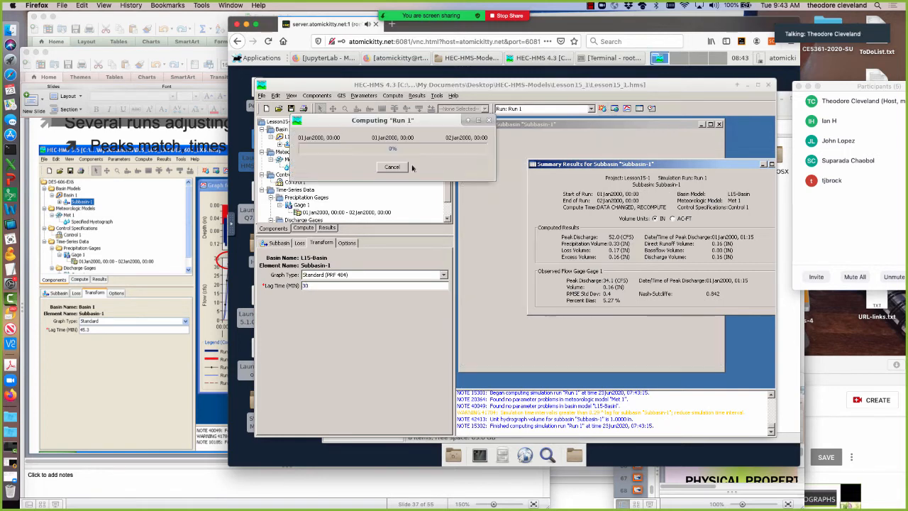
pyautogui.click(393, 168)
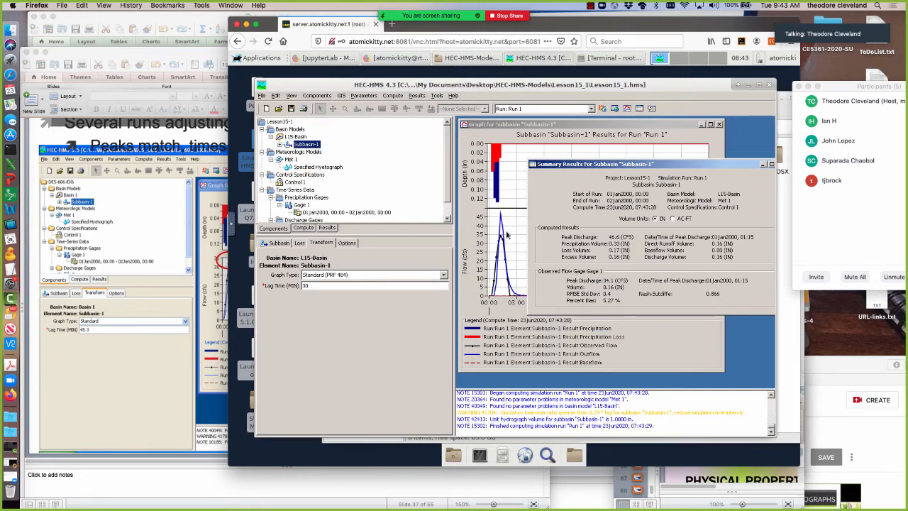
# Set Subbasin-1's initial loss to 0.00 in and recompute Run 1.
pyautogui.click(299, 243)
pyautogui.moveTo(328, 273); pyautogui.dragTo(325, 274)
pyautogui.write('0')
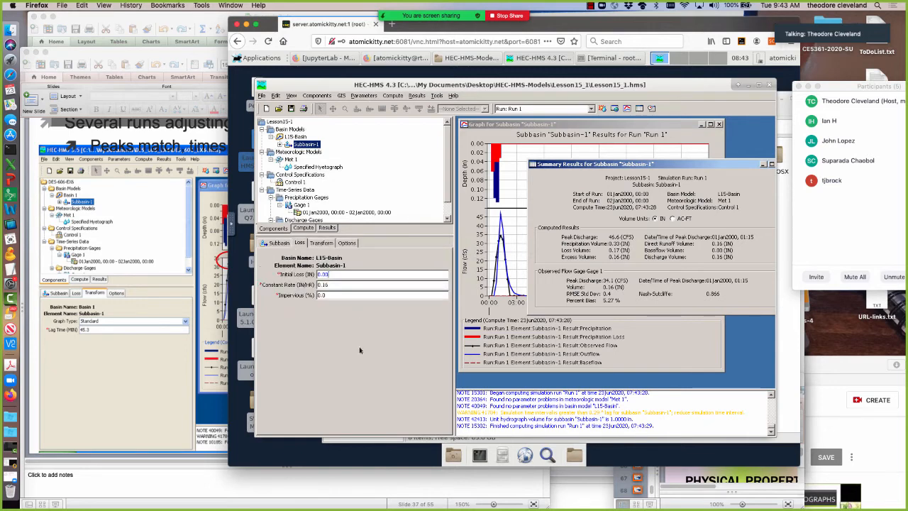
pyautogui.click(603, 109)
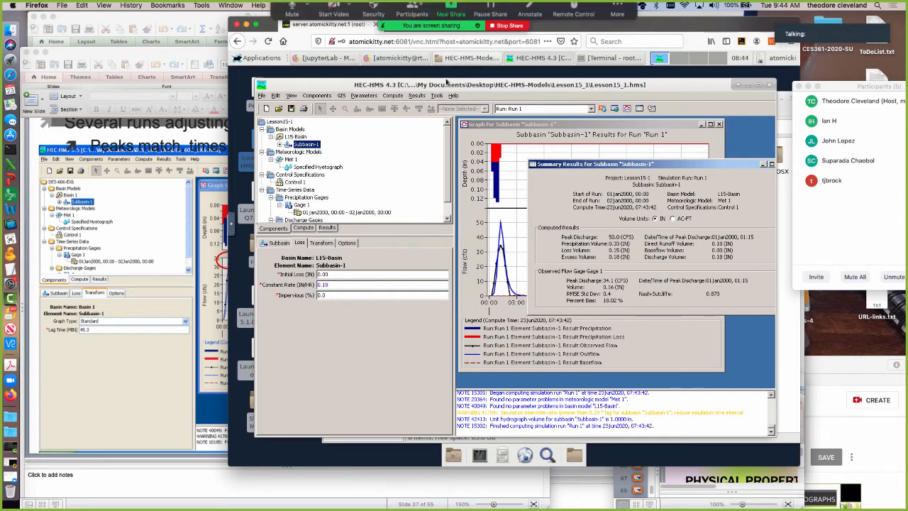
# Recompute Run 1 with a constant loss rate of 0.18 in/hr, and bring the Subbasin-1 results graph to the front.
pyautogui.click(602, 109)
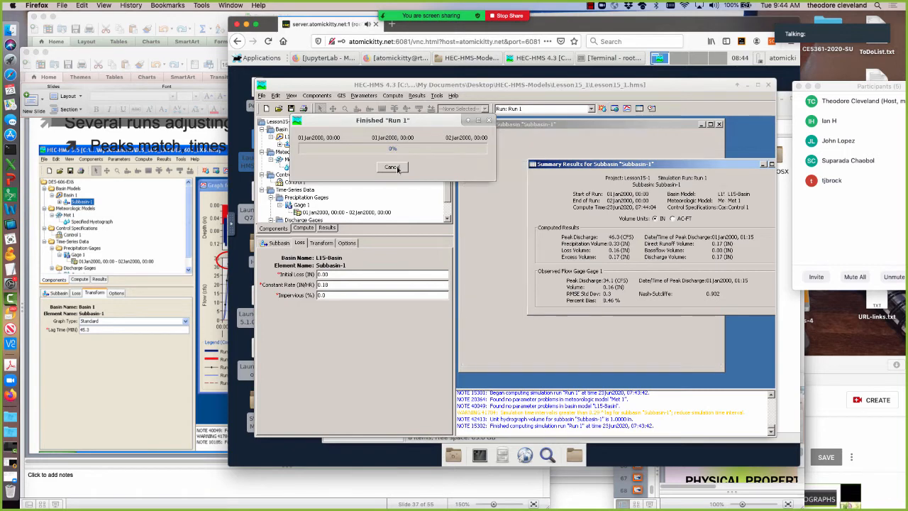
pyautogui.click(392, 167)
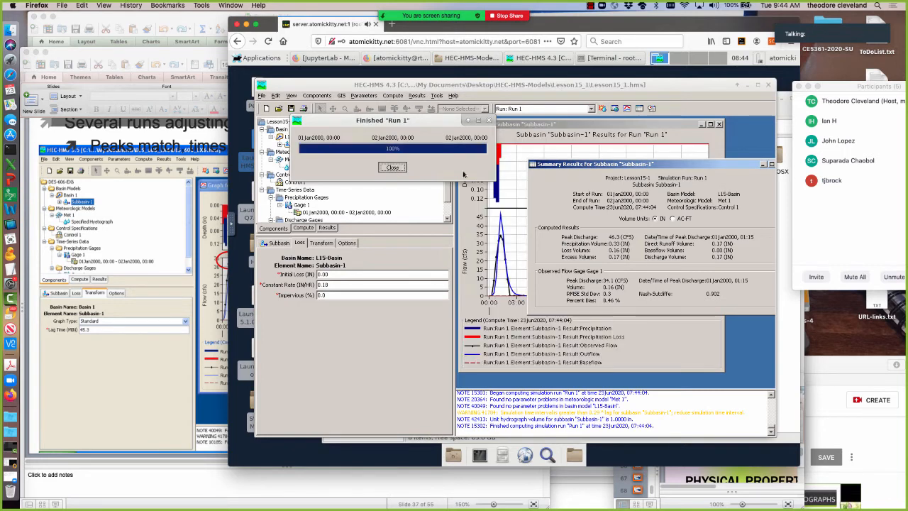
pyautogui.click(522, 150)
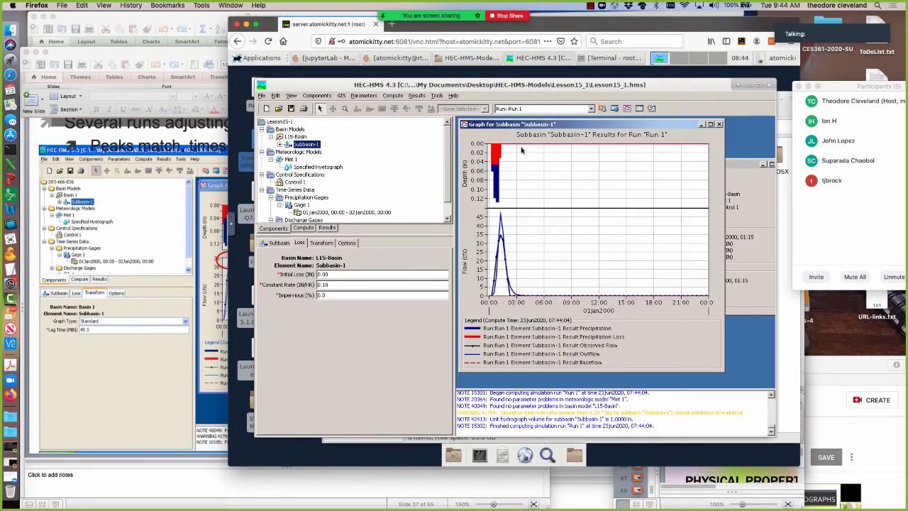
# Close the old results graph, set Subbasin-1's constant loss rate to 0.19 in/hr, and recompute Run 1.
pyautogui.click(719, 125)
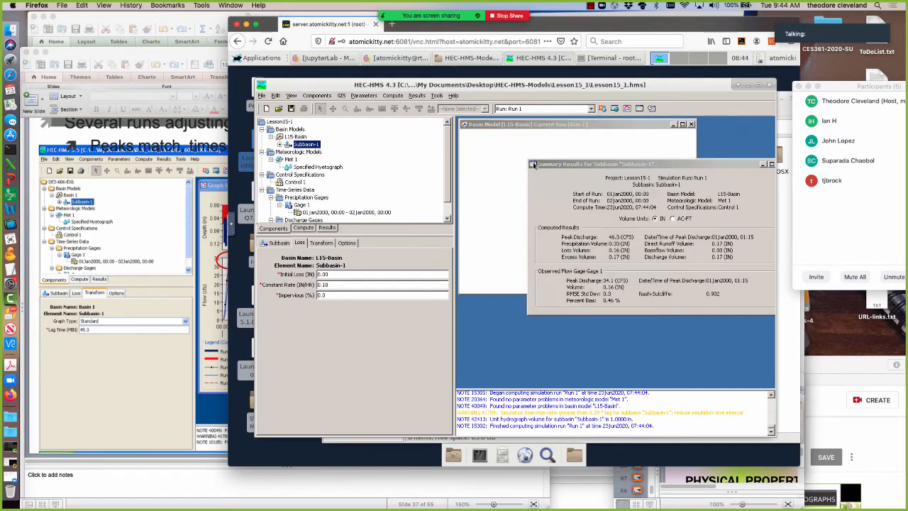
pyautogui.click(501, 192)
pyautogui.click(744, 248)
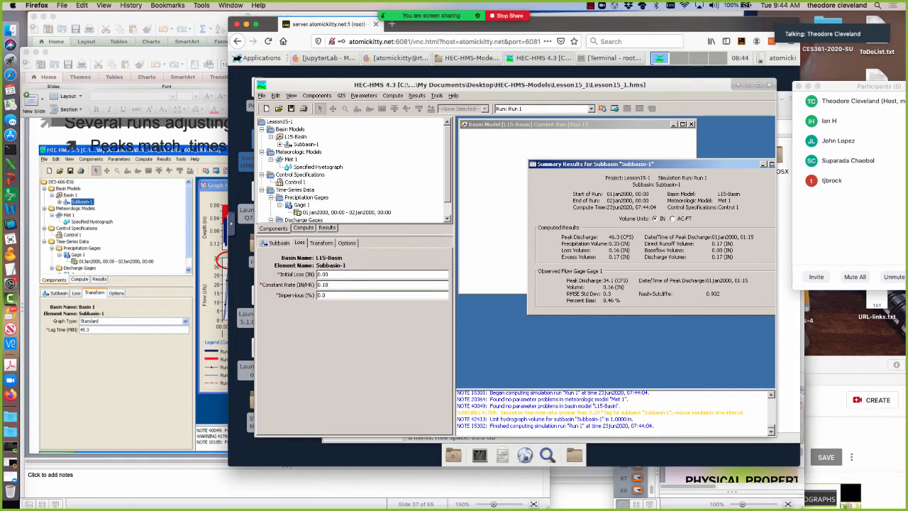
pyautogui.press('BackSpace')
pyautogui.write('9')
pyautogui.click(601, 108)
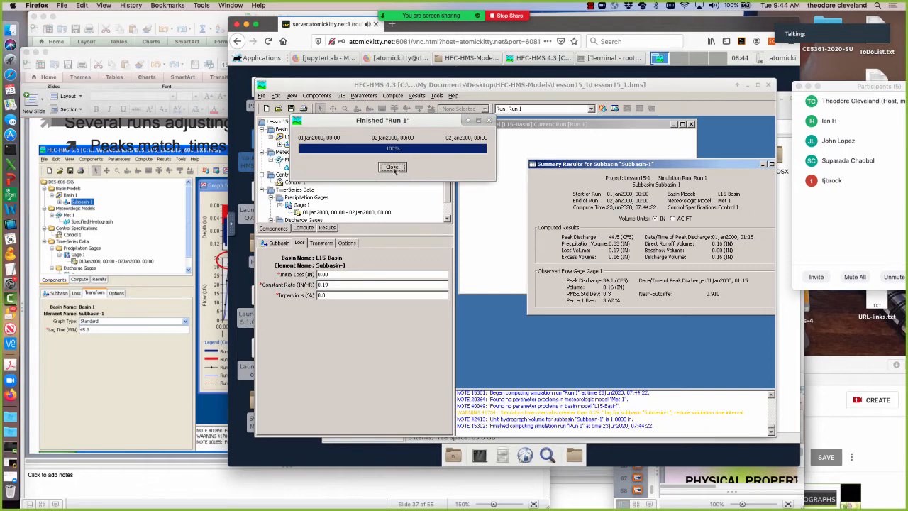
pyautogui.click(392, 167)
# Open the Run 1 results graph for Subbasin-1 from the basin model and enlarge it.
pyautogui.click(530, 217)
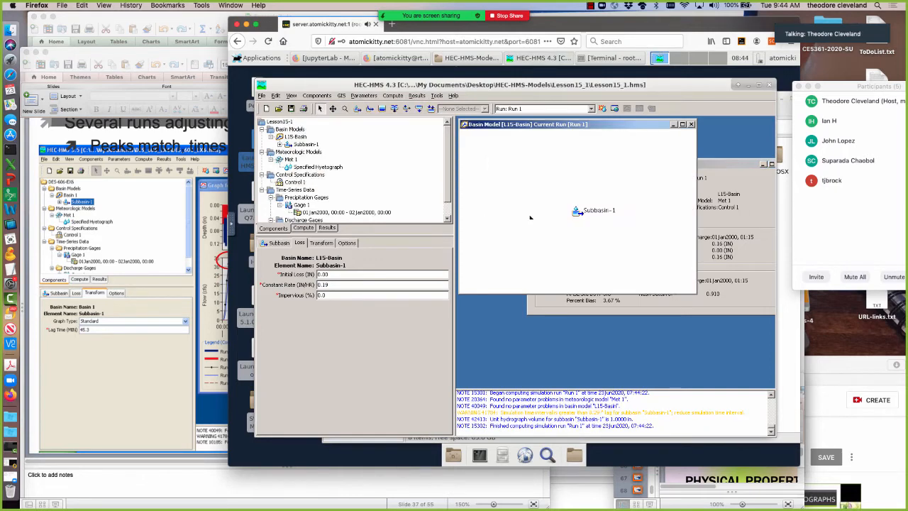
pyautogui.click(578, 211)
pyautogui.click(627, 108)
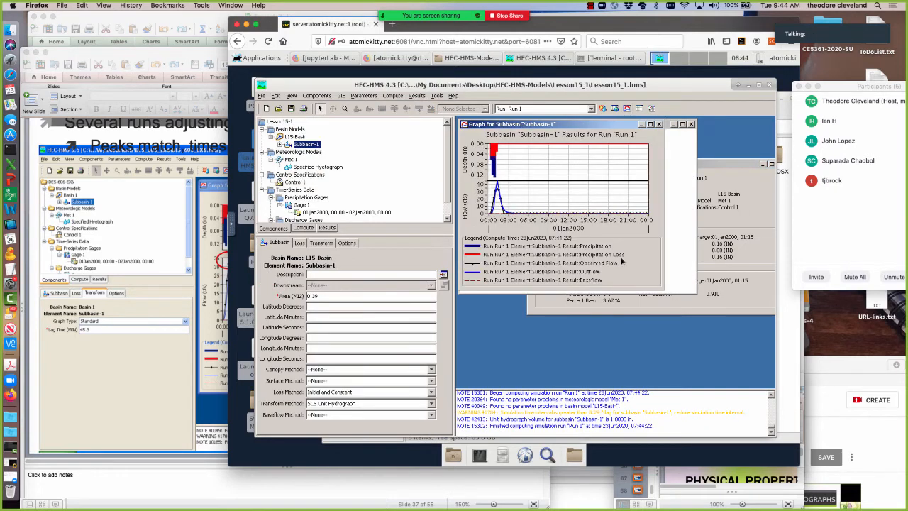
pyautogui.moveTo(662, 291); pyautogui.dragTo(726, 373)
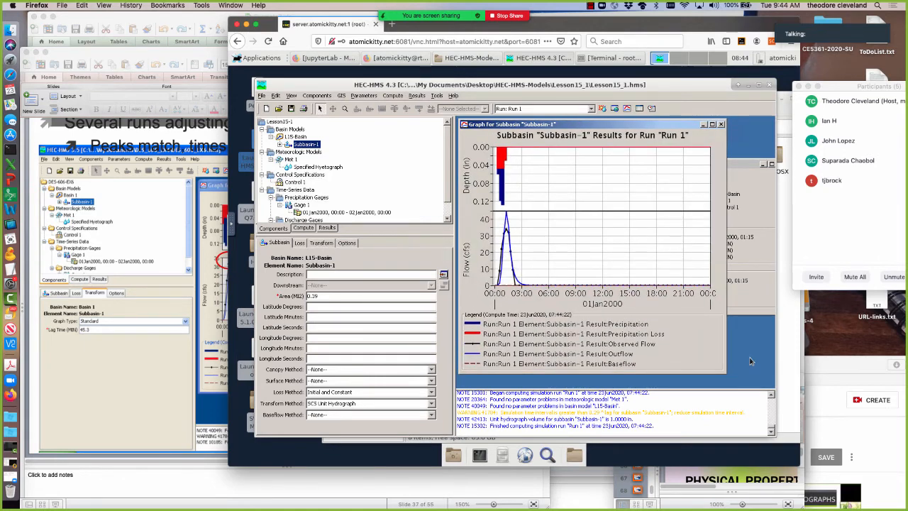
# Compare the Run 1 summary results with the hydrograph, and show Subbasin-1's transform settings.
pyautogui.click(745, 280)
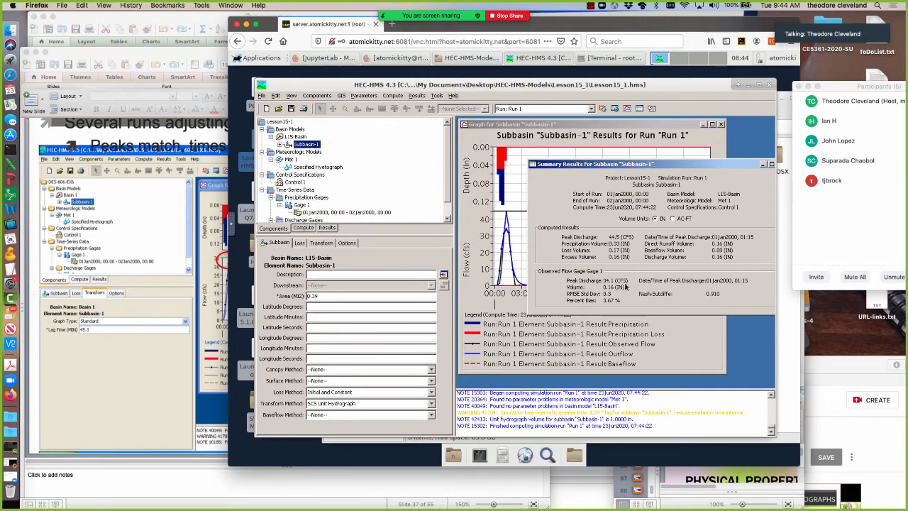
pyautogui.click(507, 326)
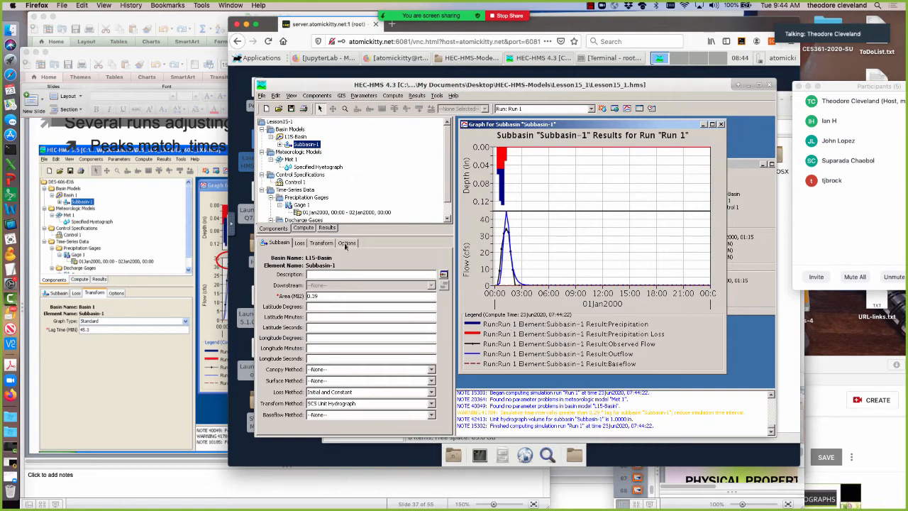
pyautogui.click(318, 244)
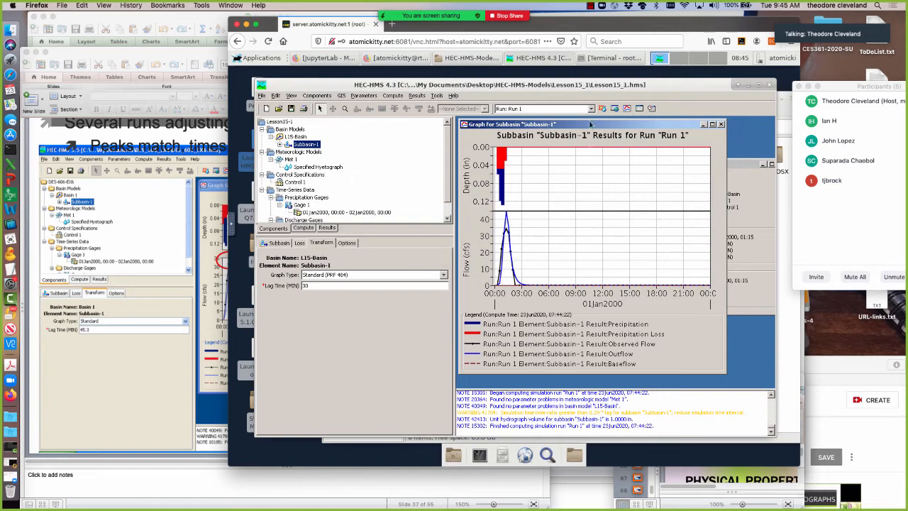
# Switch to Firefox, search the web for "nrcs duh model", and open the Chapter 16 Hydrographs PDF.
pyautogui.click(340, 63)
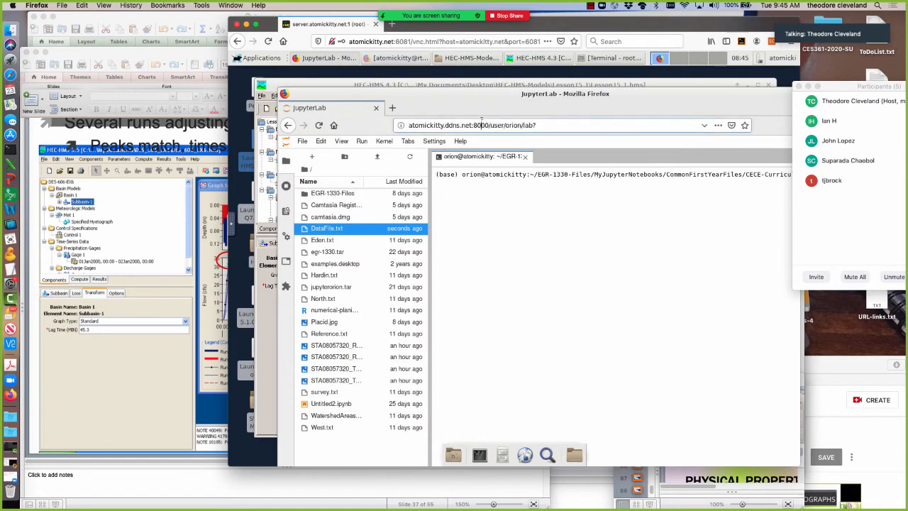
pyautogui.moveTo(545, 122); pyautogui.dragTo(375, 123)
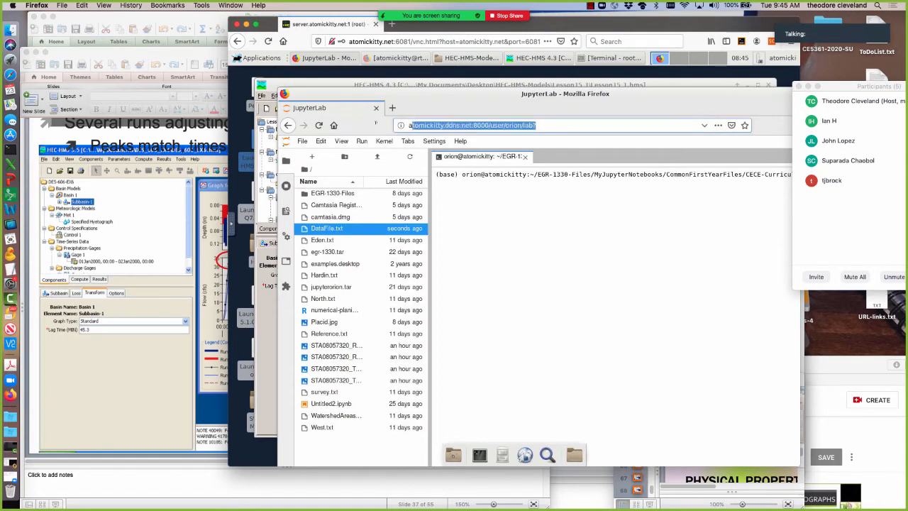
pyautogui.write('nrc')
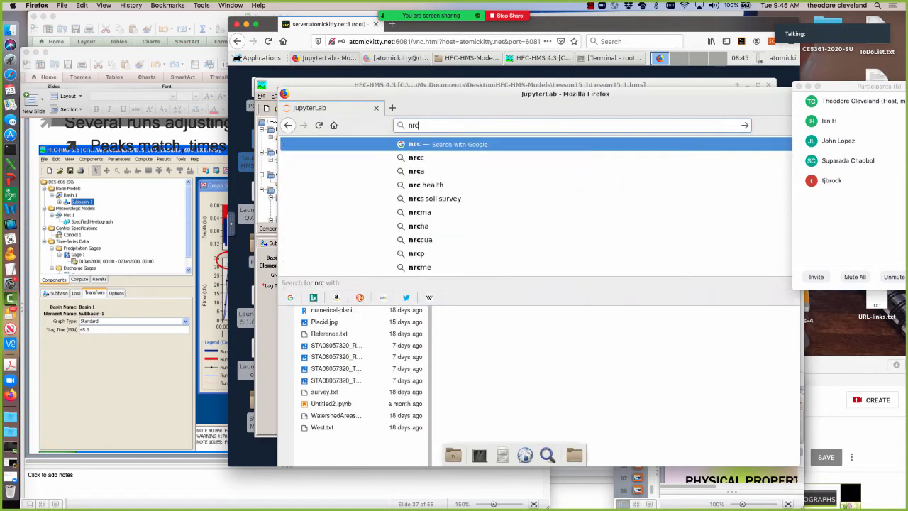
pyautogui.write('s duh')
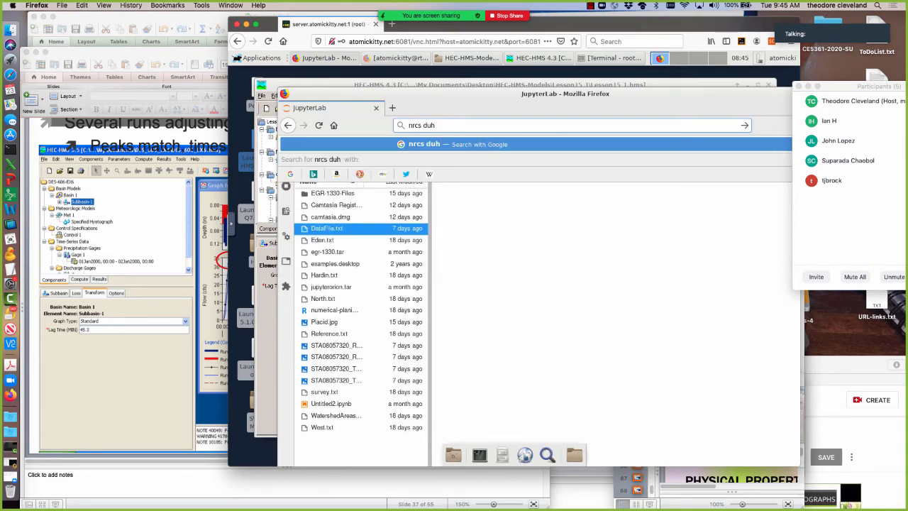
pyautogui.write(' model')
pyautogui.press('Return')
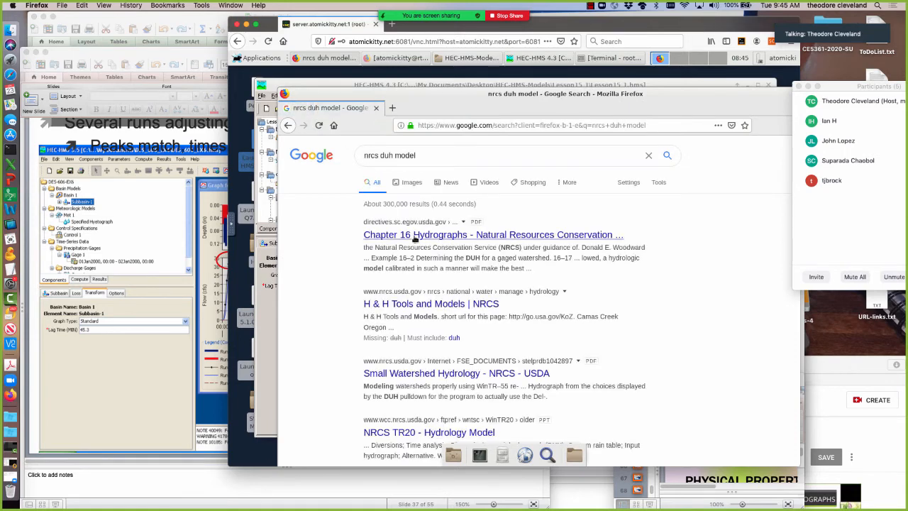
pyautogui.click(415, 237)
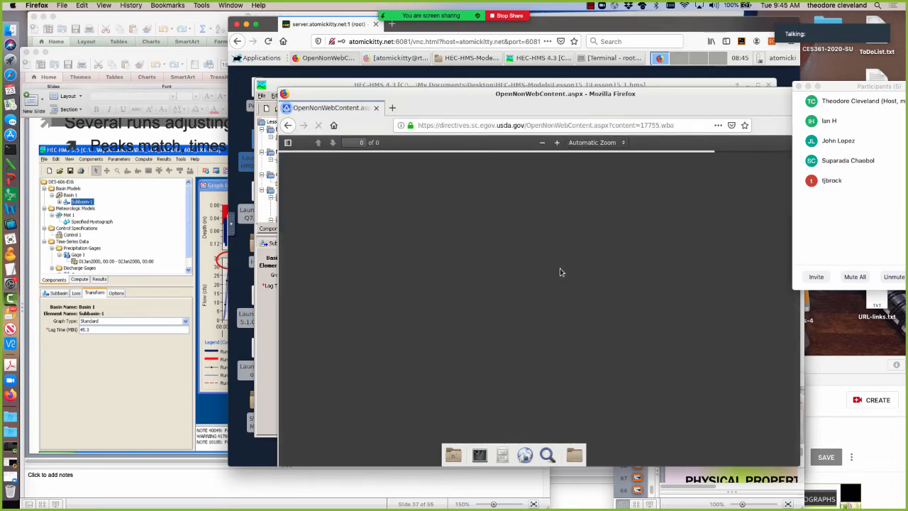
# Find Figure 16-1 in the Chapter 16 handbook and examine the dimensionless unit hydrograph and mass curve.
pyautogui.scroll(-10, 547, 269)
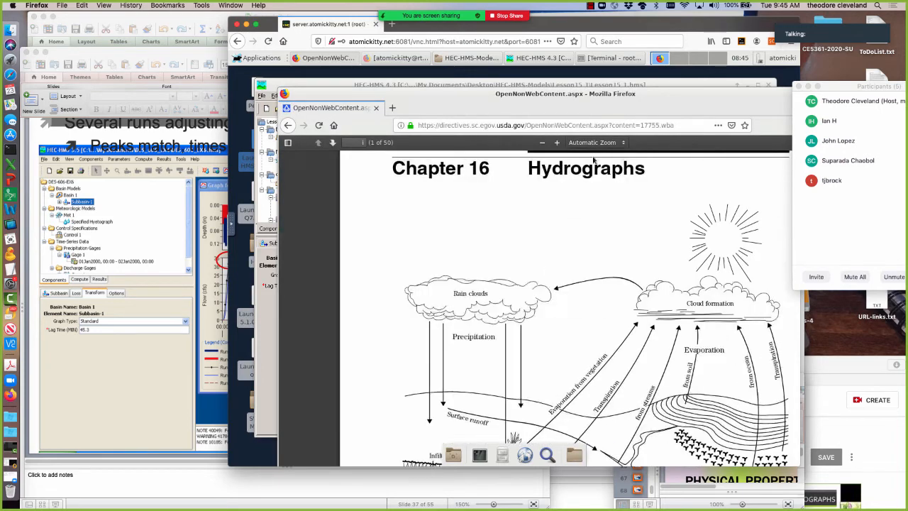
pyautogui.scroll(-15, 561, 281)
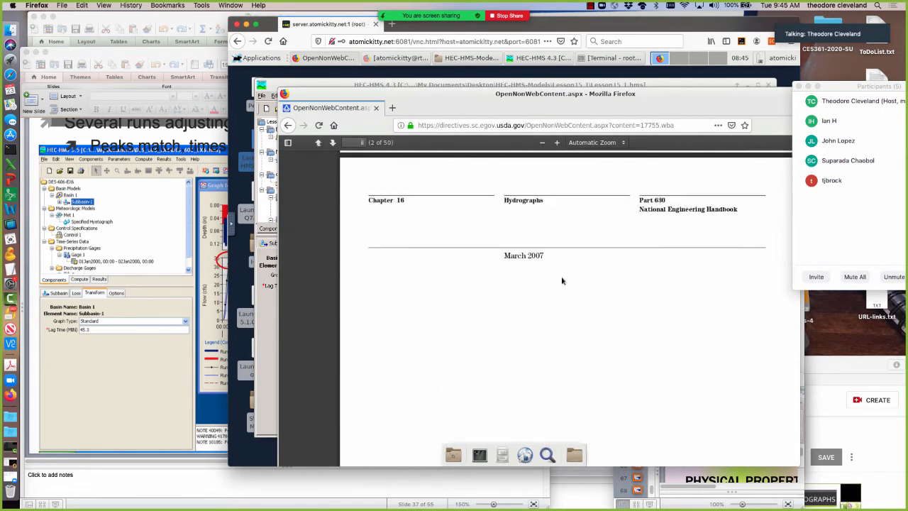
pyautogui.scroll(-6, 561, 280)
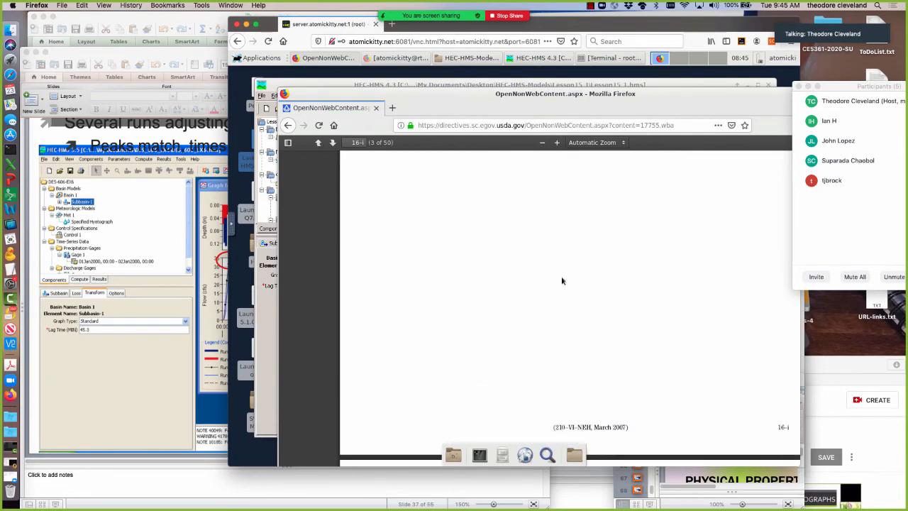
pyautogui.scroll(-3, 561, 280)
pyautogui.scroll(-5, 561, 280)
pyautogui.scroll(-8, 561, 281)
pyautogui.scroll(-10, 561, 280)
pyautogui.scroll(-10, 561, 277)
pyautogui.scroll(-10, 561, 281)
pyautogui.scroll(-10, 561, 281)
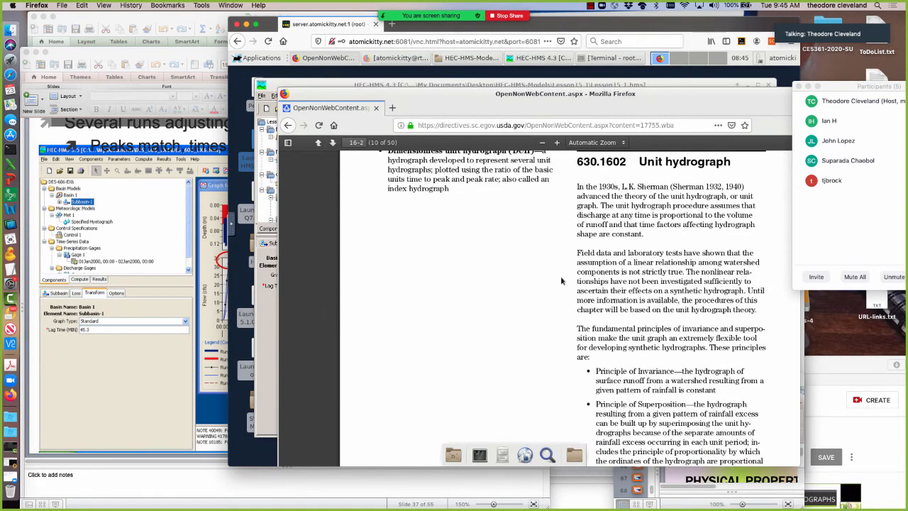
pyautogui.scroll(-10, 561, 281)
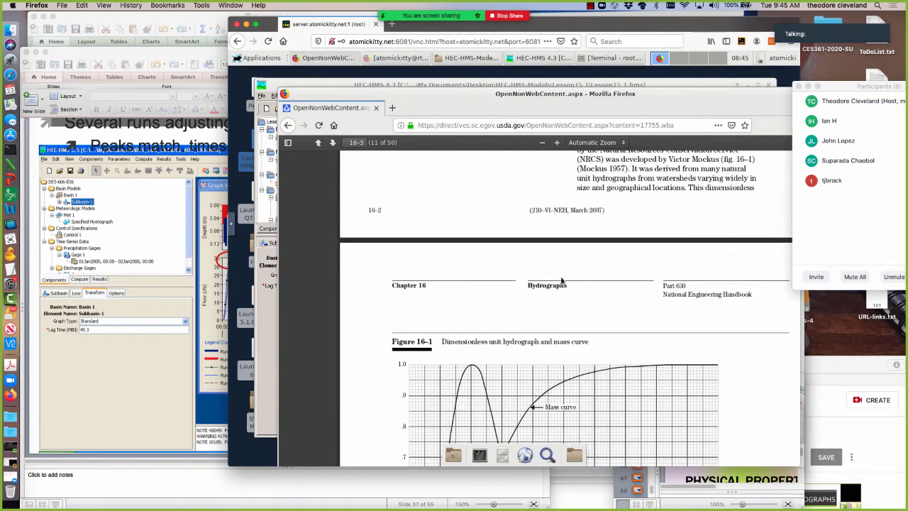
pyautogui.scroll(-5, 561, 281)
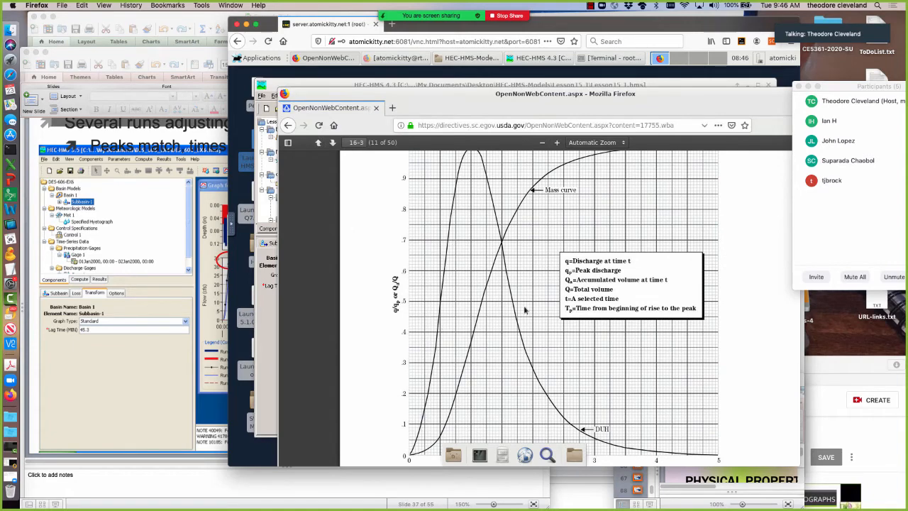
pyautogui.scroll(5, 554, 362)
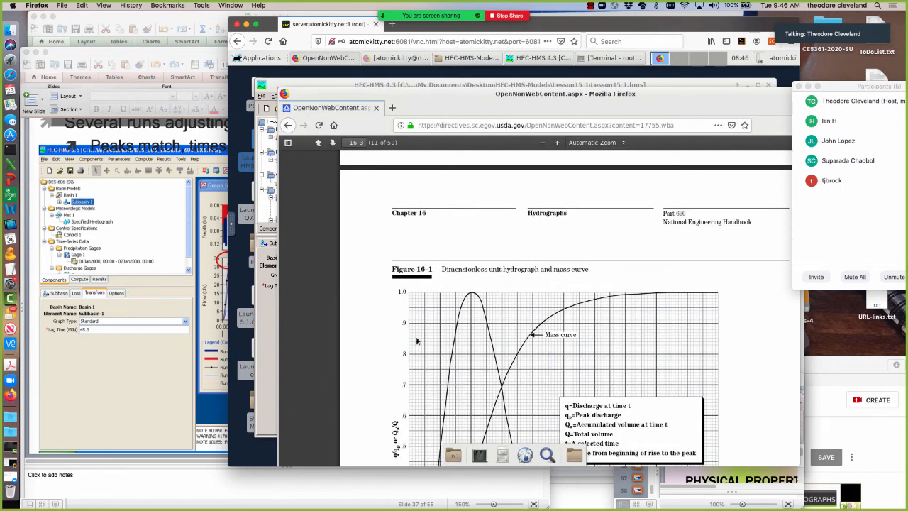
pyautogui.scroll(-1, 417, 341)
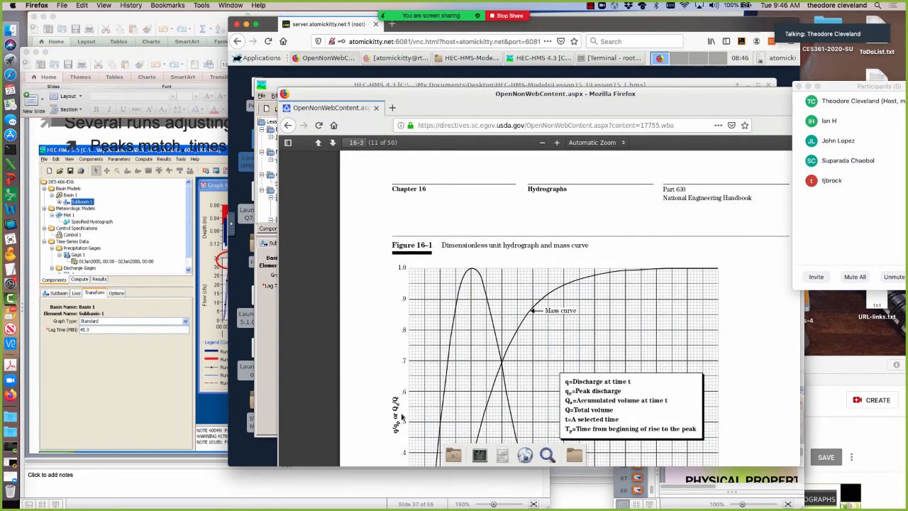
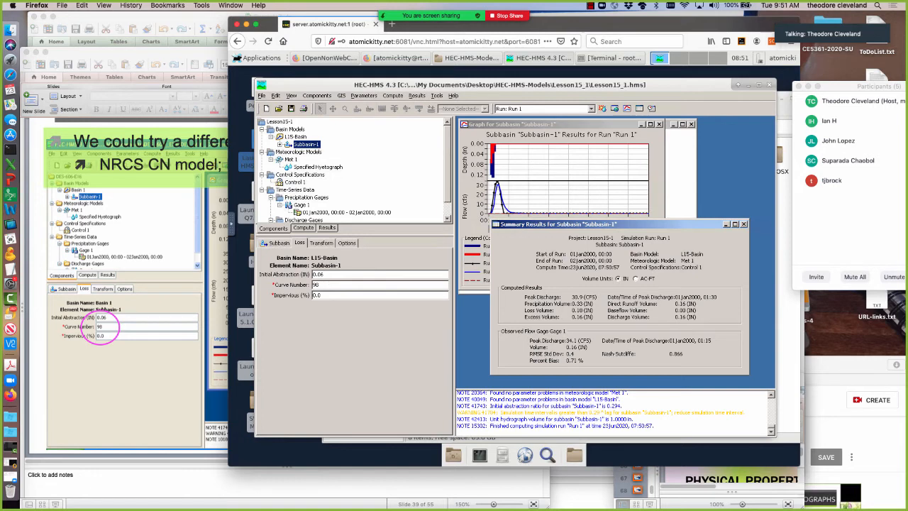
# Compute Run 1 with curve number 99, set Subbasin-1's curve number back to 98, and recompute the run.
pyautogui.click(603, 108)
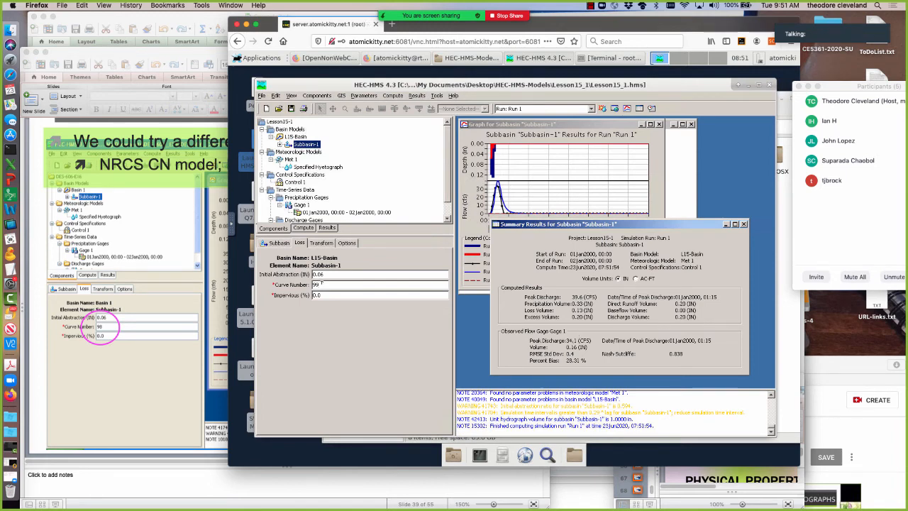
pyautogui.press('BackSpace')
pyautogui.write('8')
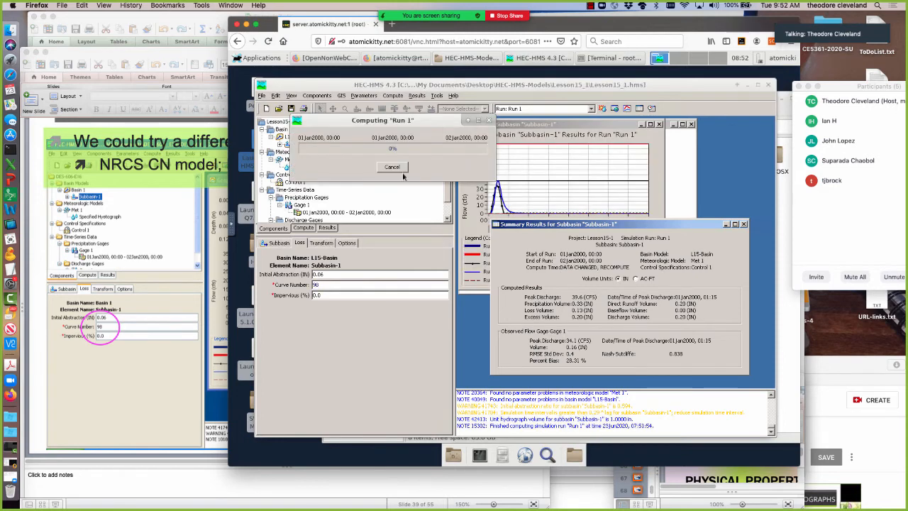
pyautogui.click(397, 166)
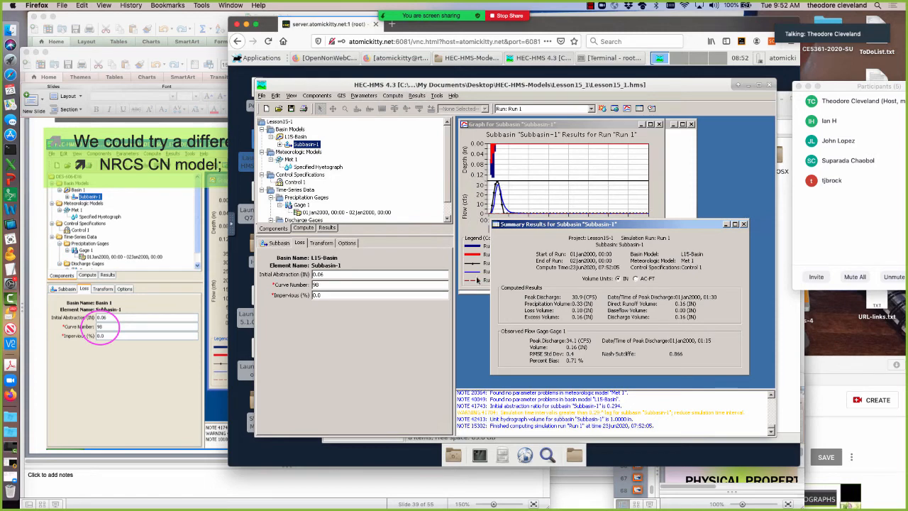
# Switch to PowerPoint, advance to the Clark UH slide to view its two parameters, and return to HEC-HMS.
pyautogui.click(78, 388)
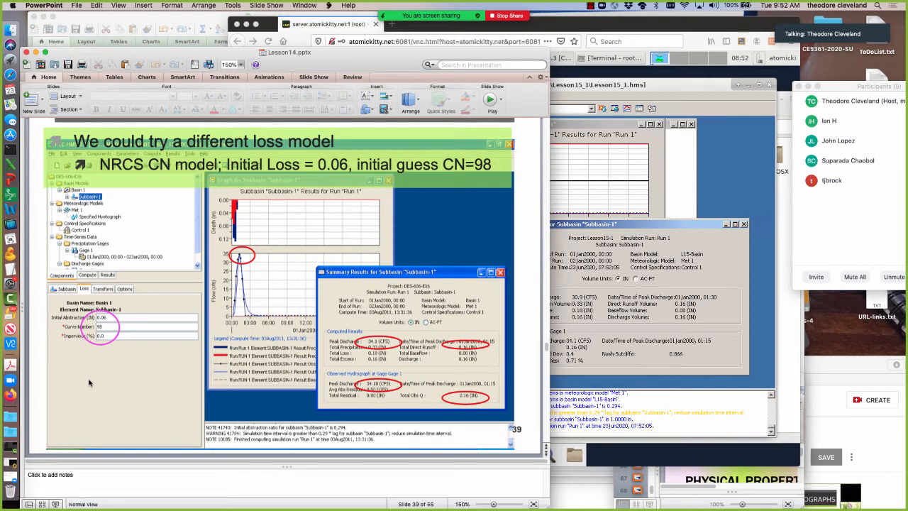
pyautogui.press('pagedown')
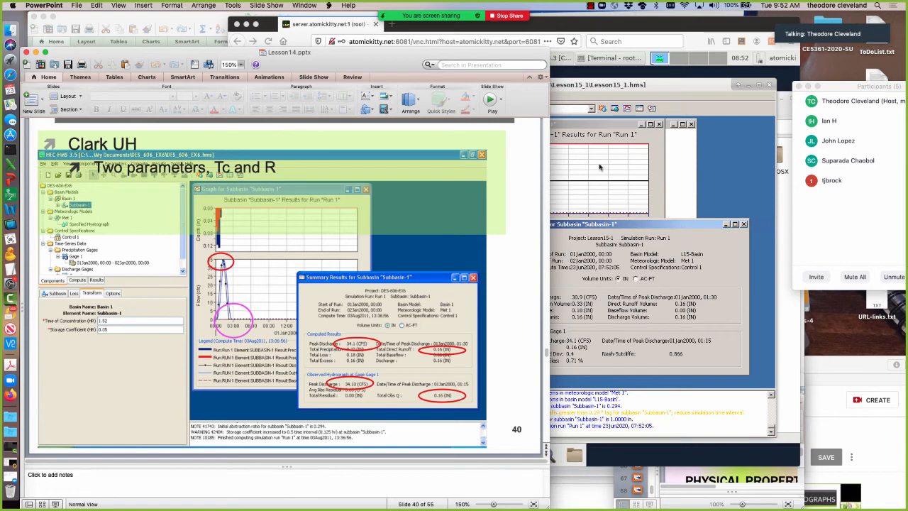
pyautogui.click(682, 173)
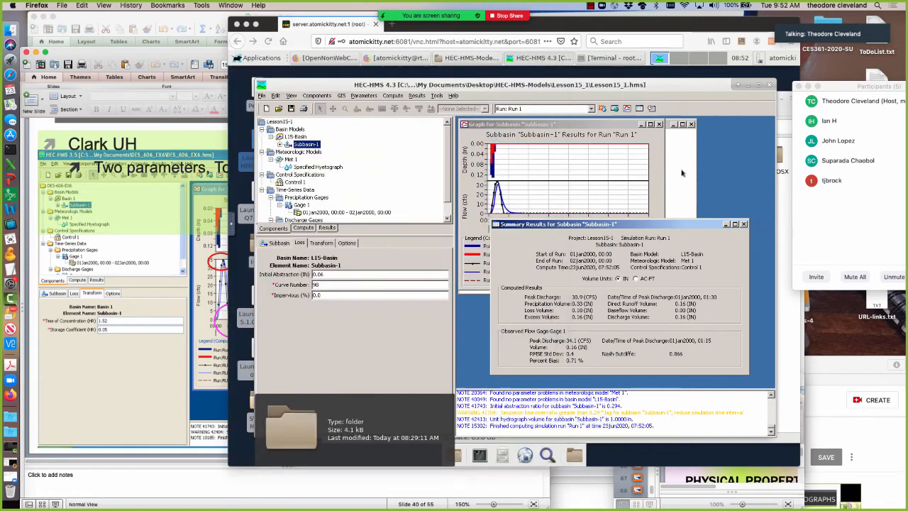
# Open Subbasin-1's general settings and review the available loss methods, keeping SCS Curve Number.
pyautogui.click(278, 244)
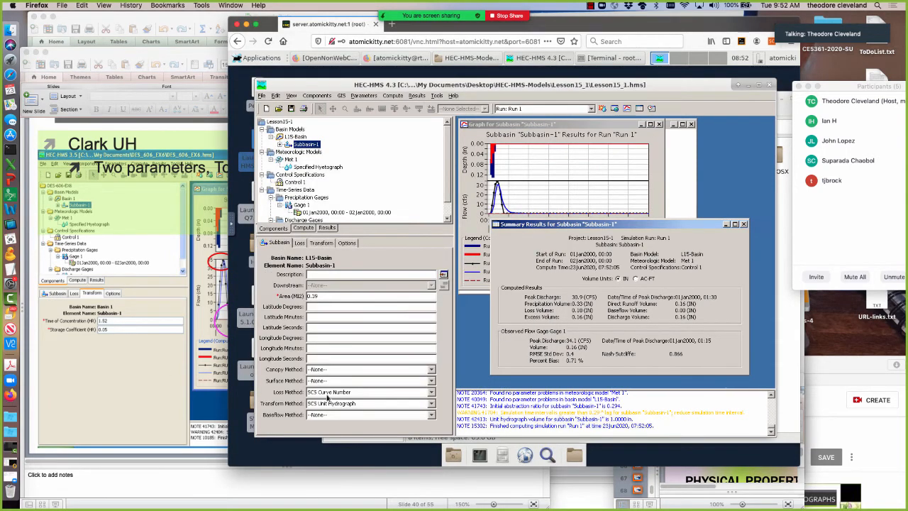
pyautogui.click(328, 392)
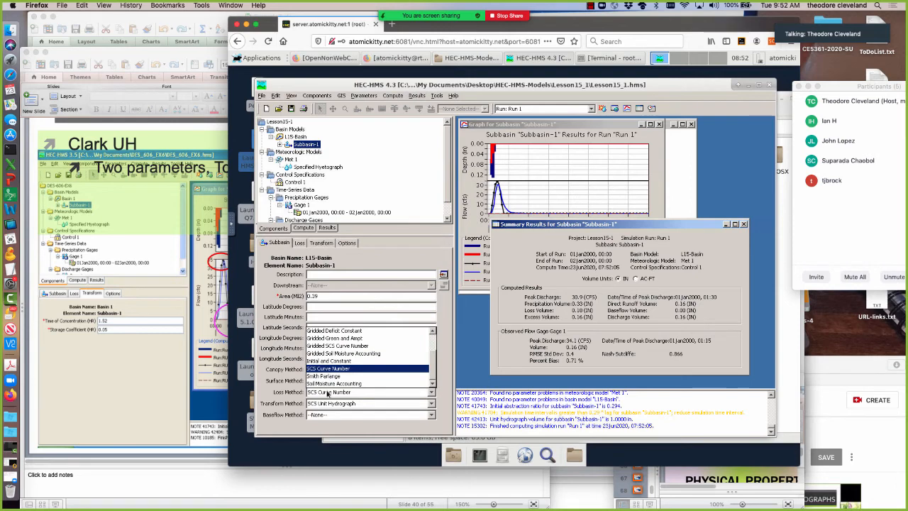
pyautogui.scroll(4, 420, 370)
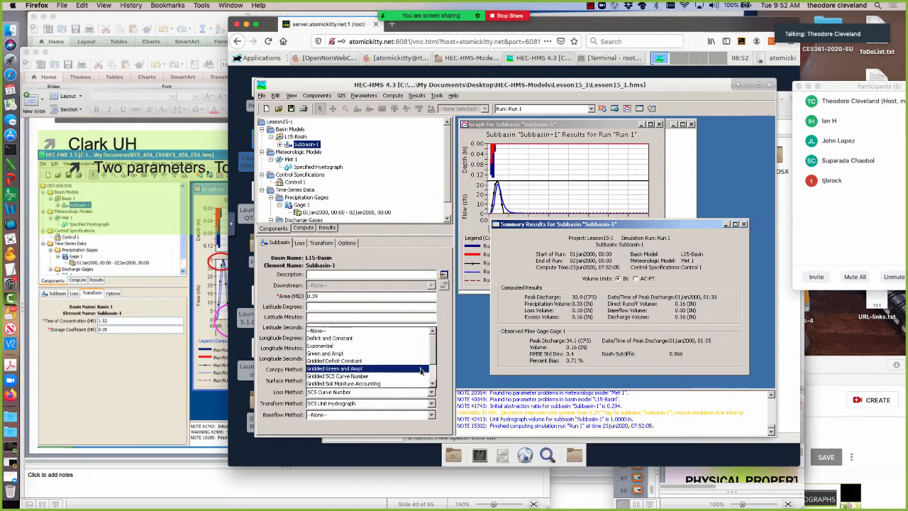
pyautogui.moveTo(432, 359); pyautogui.dragTo(432, 396)
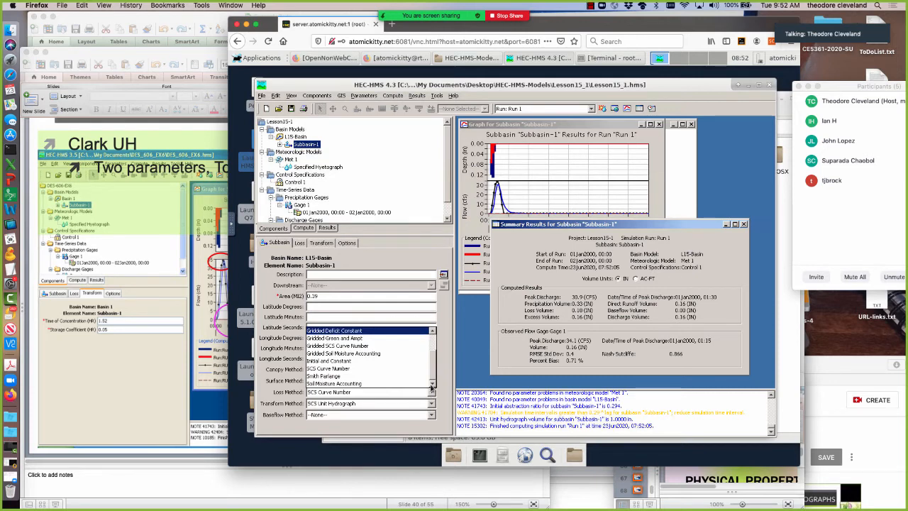
pyautogui.moveTo(431, 387); pyautogui.dragTo(429, 344)
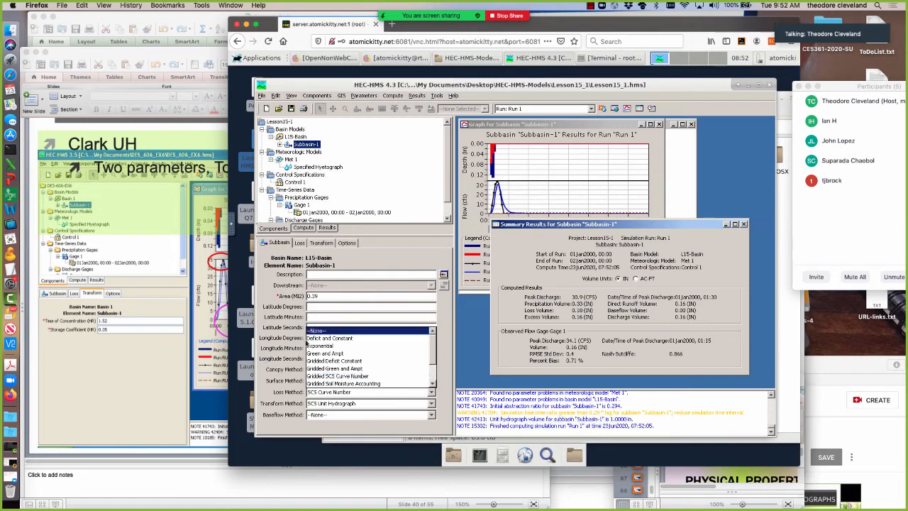
pyautogui.click(265, 380)
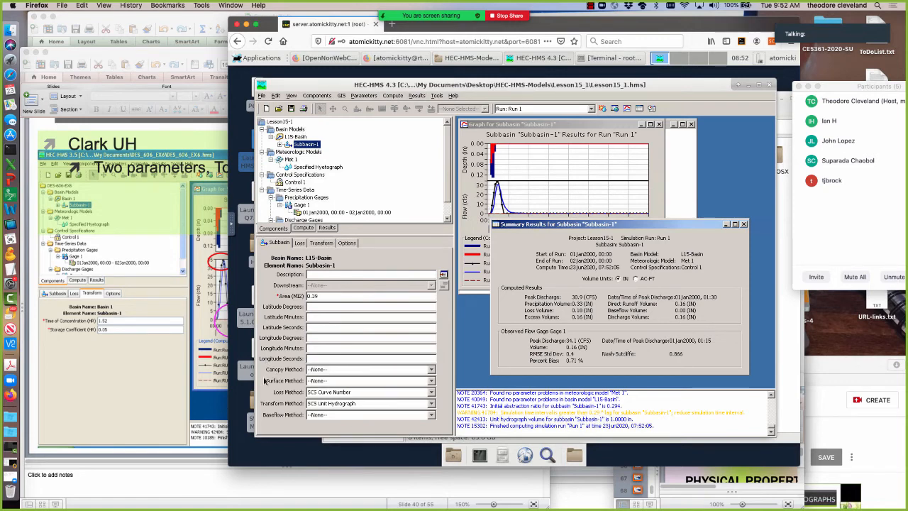
# Change Subbasin-1's transform method to Clark Unit Hydrograph and accept losing the current transform data.
pyautogui.click(349, 403)
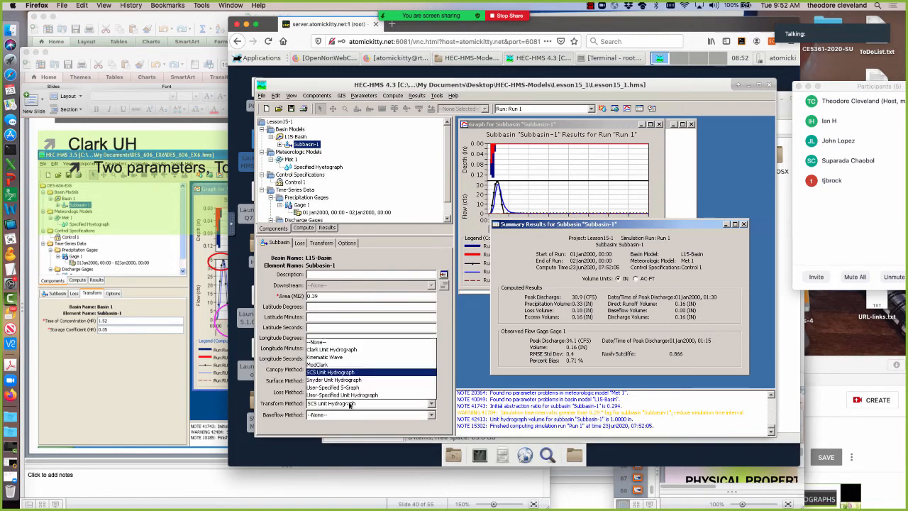
pyautogui.click(333, 350)
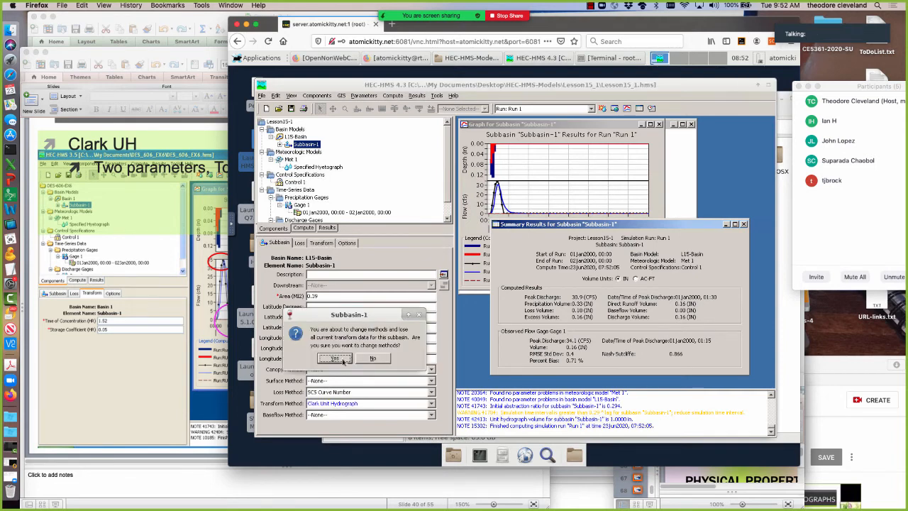
pyautogui.click(341, 357)
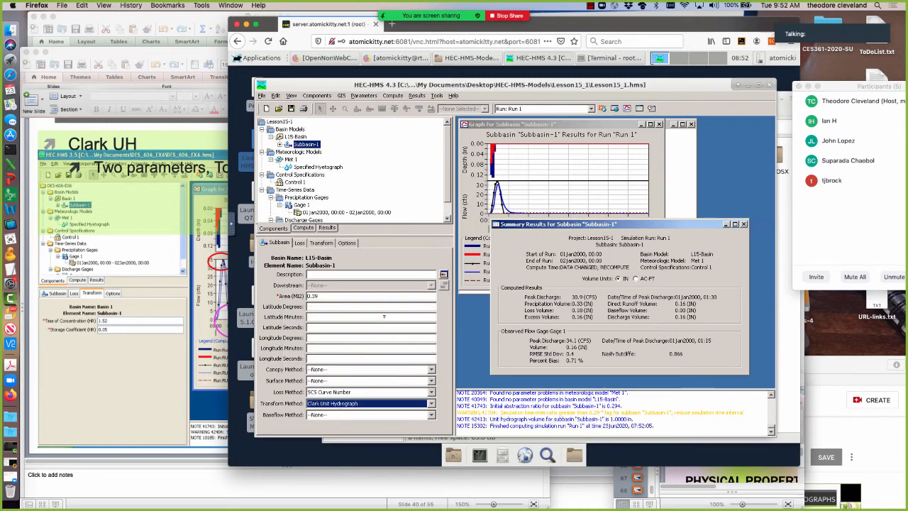
# Set Subbasin-1's Clark transform to the Standard method with time of concentration 1.52 hr and storage coefficient 0.05 hr, and recompute Run 1.
pyautogui.click(322, 245)
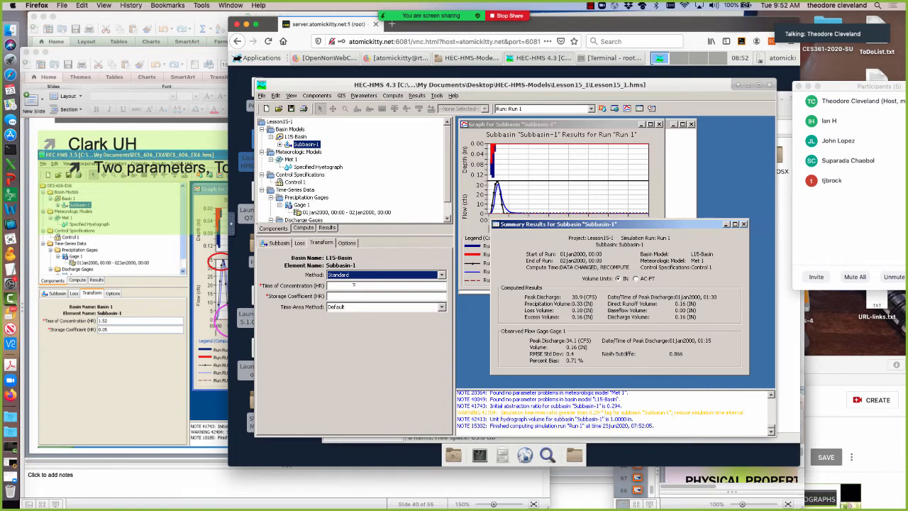
pyautogui.click(354, 287)
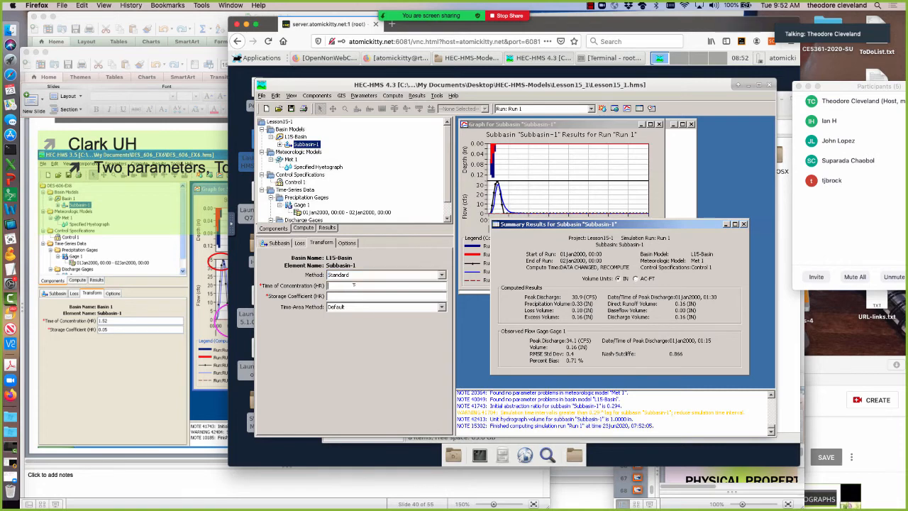
pyautogui.click(442, 275)
pyautogui.click(352, 283)
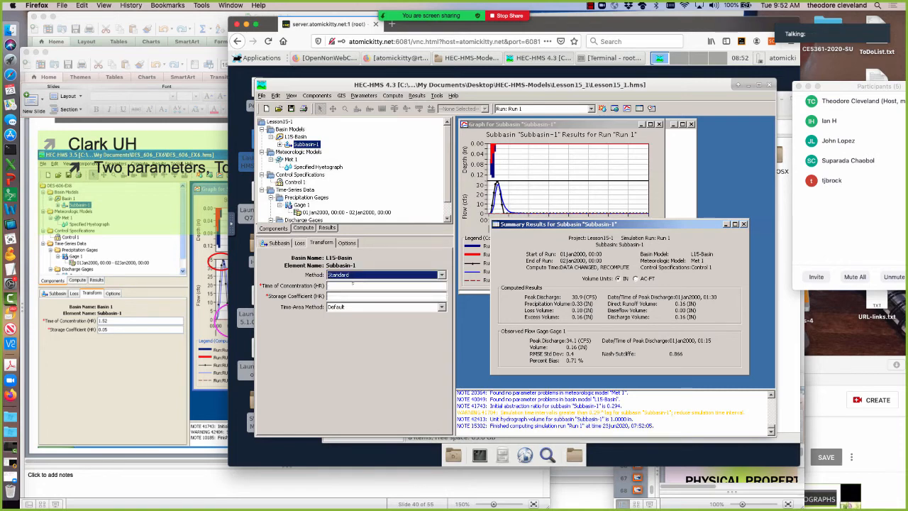
pyautogui.click(352, 285)
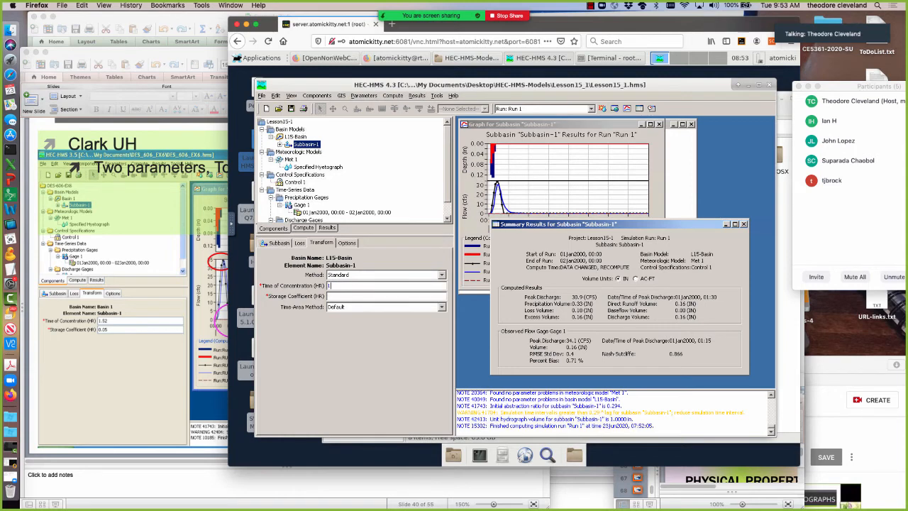
pyautogui.write('1.52')
pyautogui.click(601, 109)
pyautogui.click(395, 166)
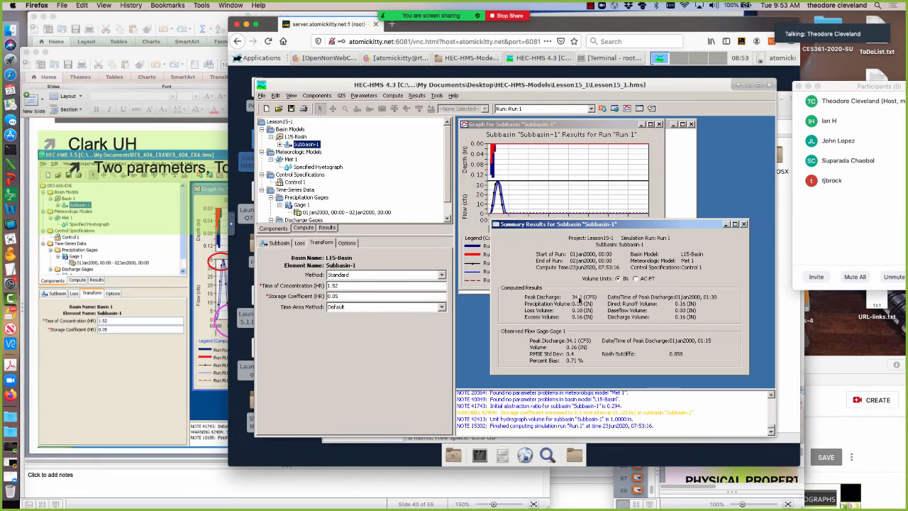
# Enlarge the Subbasin-1 results graph to compare outflow with observed flow, and bring the summary results back in front.
pyautogui.click(535, 178)
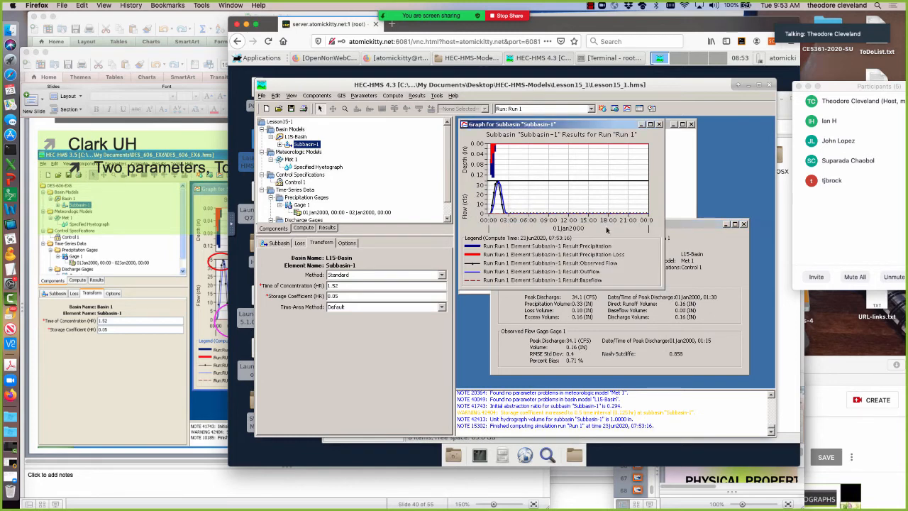
pyautogui.moveTo(664, 291); pyautogui.dragTo(739, 383)
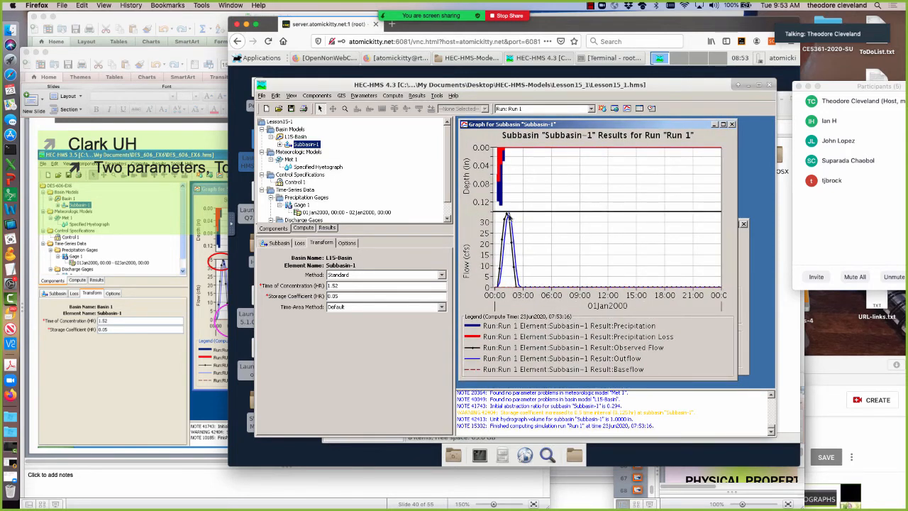
pyautogui.click(745, 331)
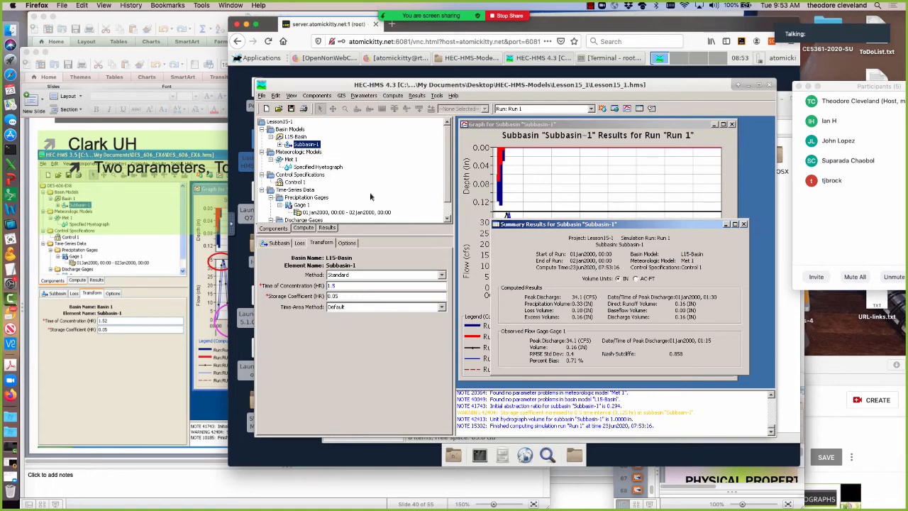
# Set Subbasin-1's time of concentration to 1.5 hr and recompute Run 1.
pyautogui.click(601, 108)
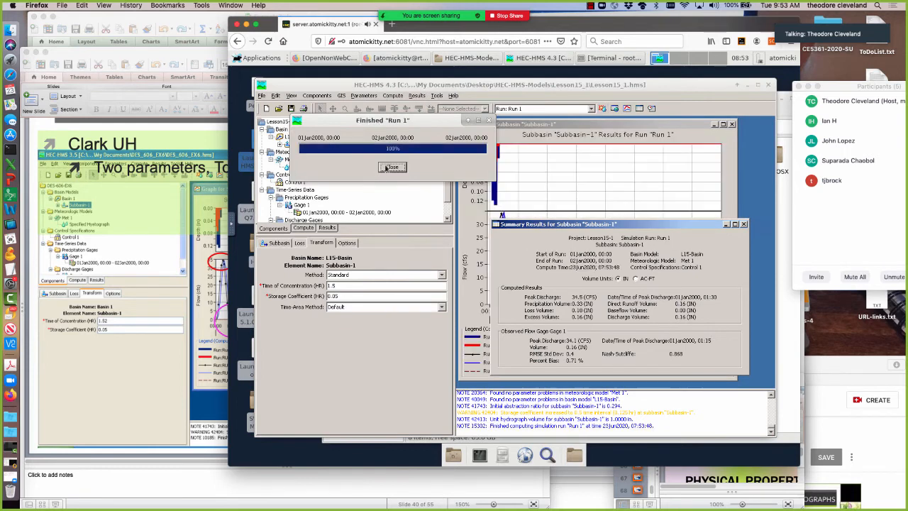
pyautogui.click(383, 168)
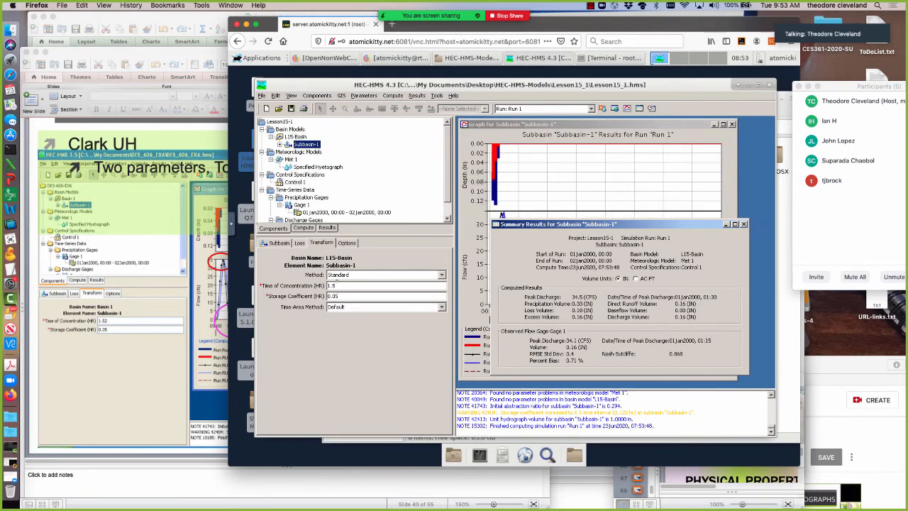
# Try a time of concentration of 1.25 hr for Subbasin-1 and recompute Run 1.
pyautogui.write('2')
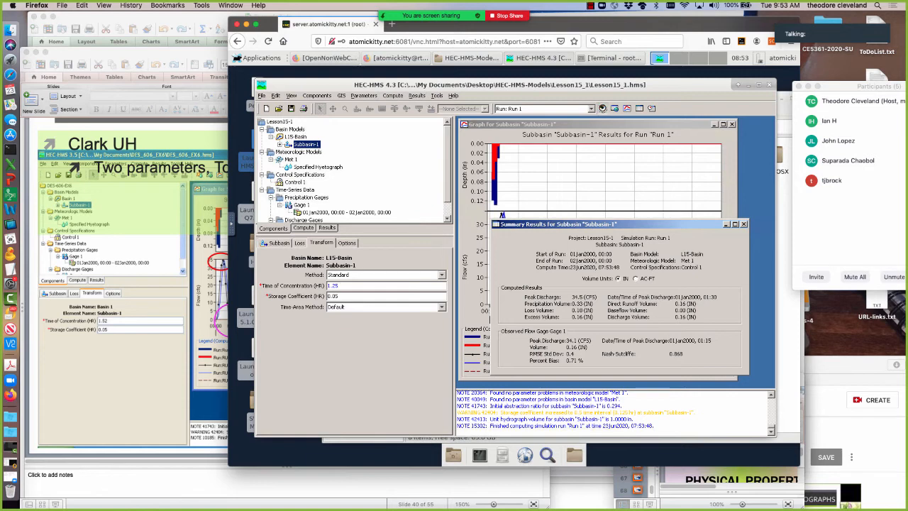
pyautogui.click(602, 108)
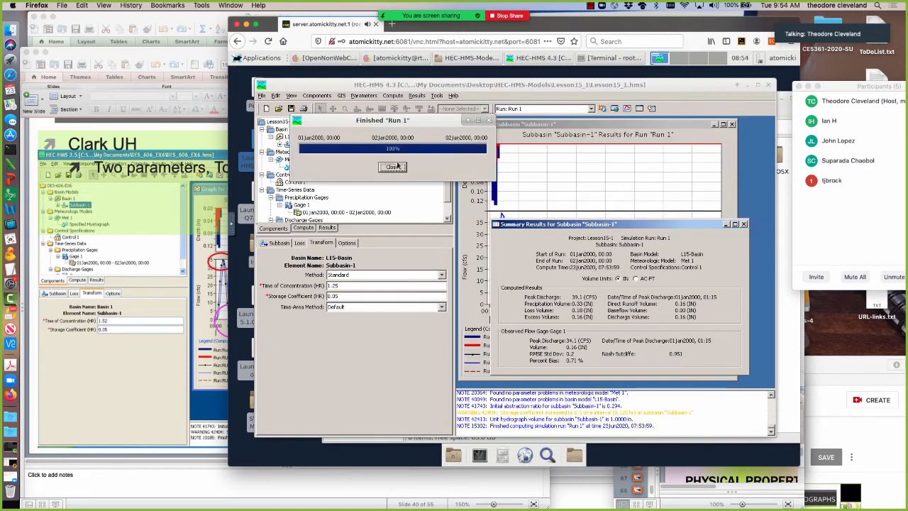
pyautogui.click(398, 168)
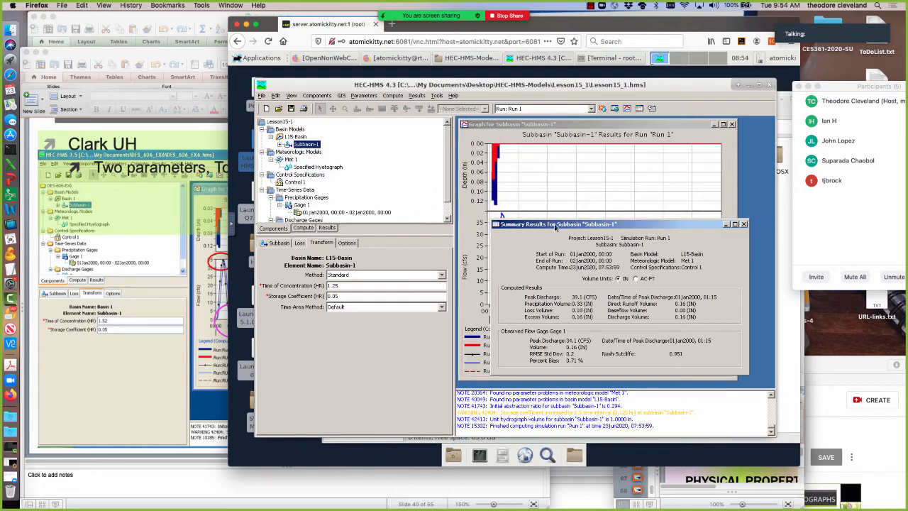
# Move the summary results off the hydrograph, return the time of concentration to 1.5 hr, and recompute Run 1.
pyautogui.moveTo(614, 228)
pyautogui.mouseDown()
pyautogui.moveTo(544, 203)
pyautogui.moveTo(614, 230)
pyautogui.mouseUp()
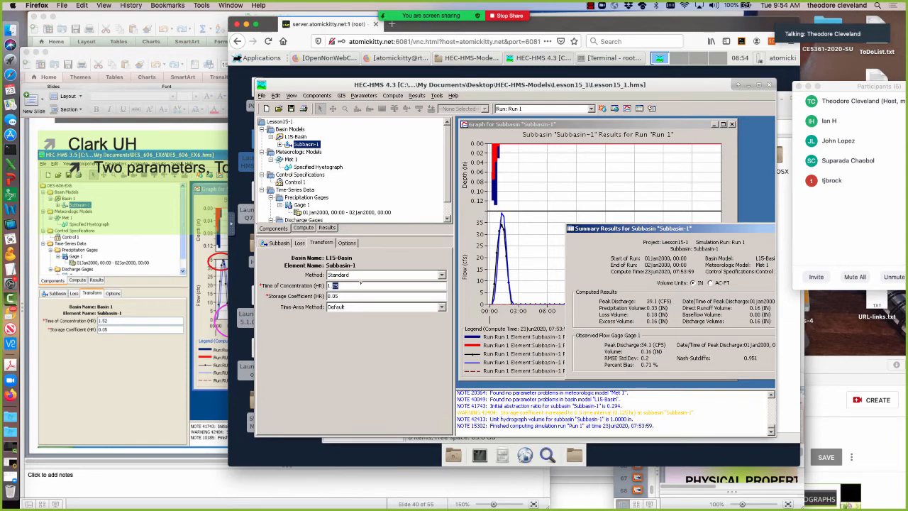
pyautogui.write('5')
pyautogui.click(601, 109)
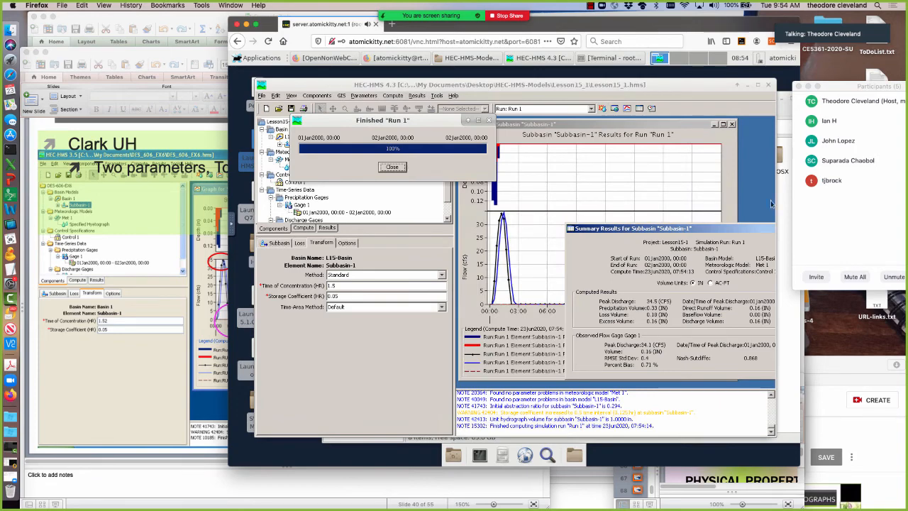
pyautogui.click(393, 167)
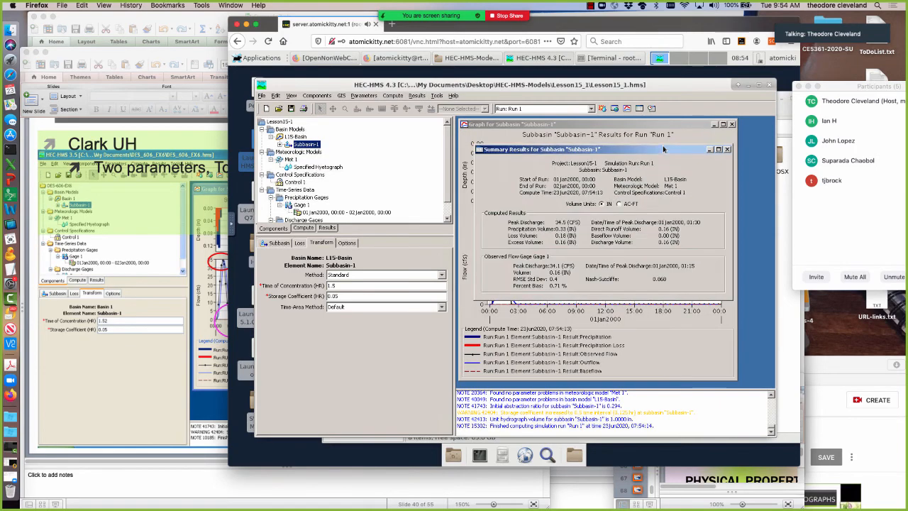
# Switch to PowerPoint and advance the Lesson14 presentation to the Empirical UH slide.
pyautogui.click(92, 365)
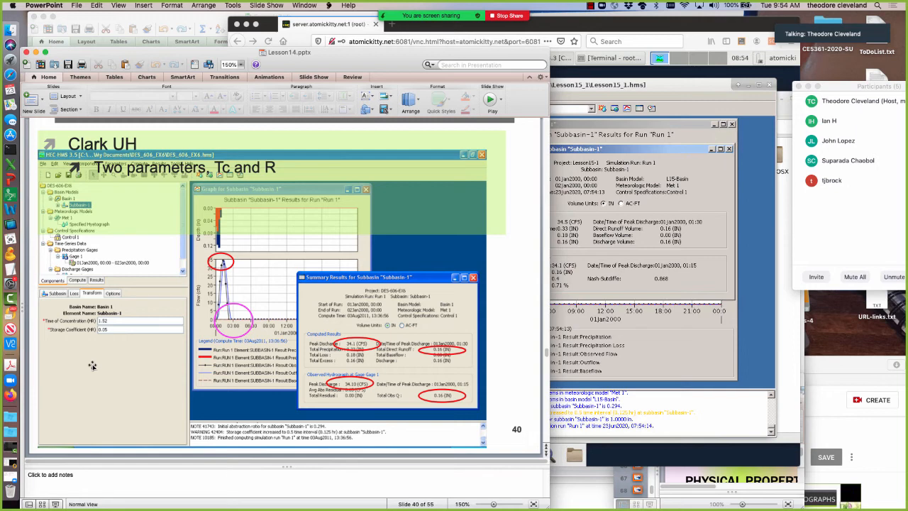
pyautogui.press('pagedown')
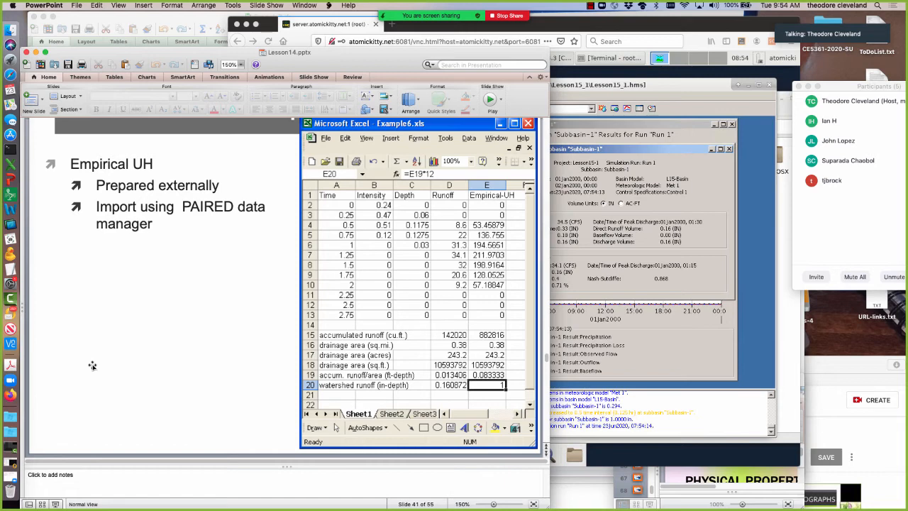
# Close the Subbasin-1 summary results in HEC-HMS and return to the Empirical UH slide in PowerPoint.
pyautogui.click(729, 151)
pyautogui.click(729, 151)
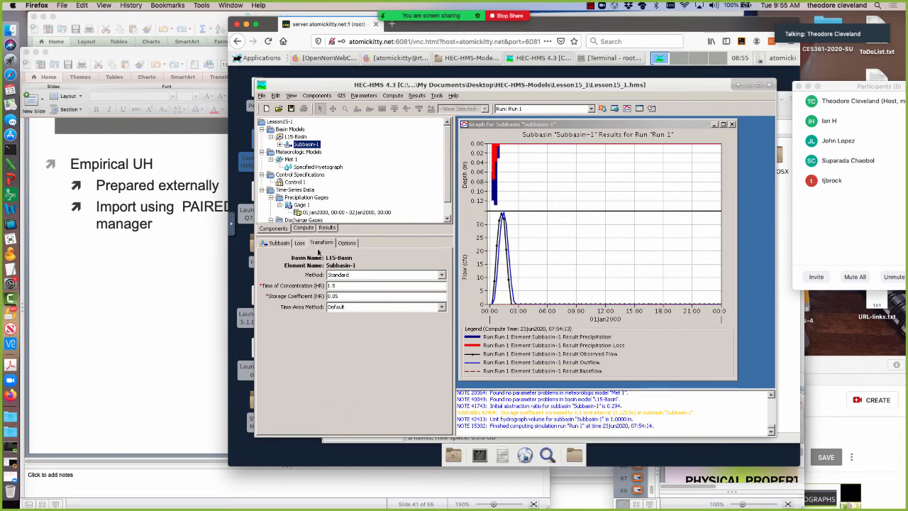
pyautogui.click(191, 362)
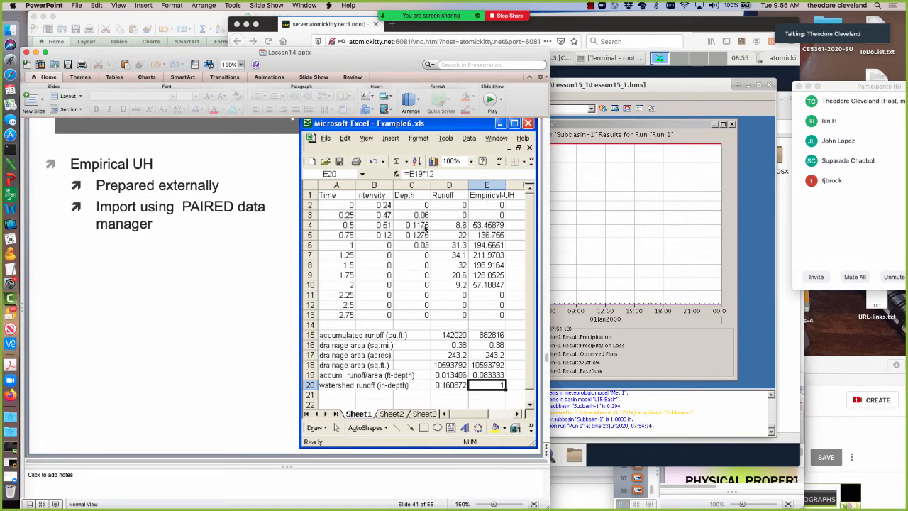
# Switch to Excel and examine the Empirical-UH formulas in the Example7.xls runoff table, then return to the PowerPoint slide.
pyautogui.click(148, 18)
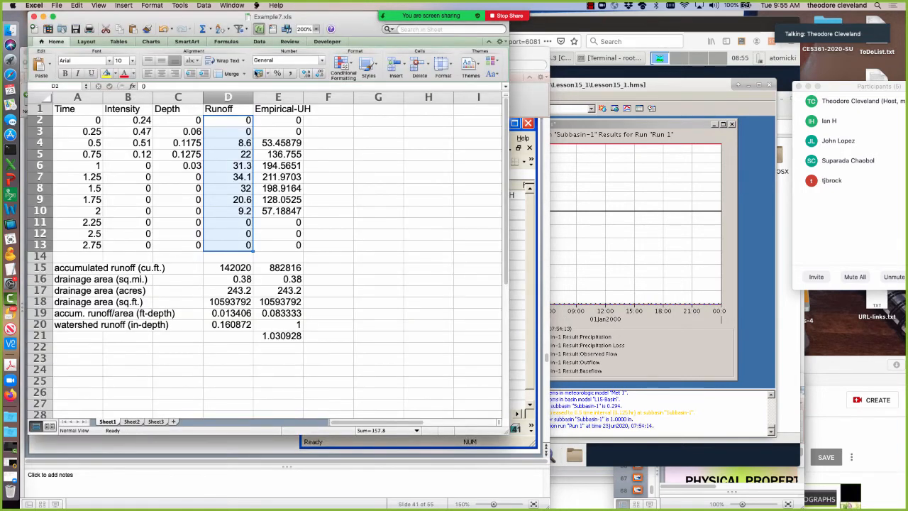
pyautogui.click(512, 355)
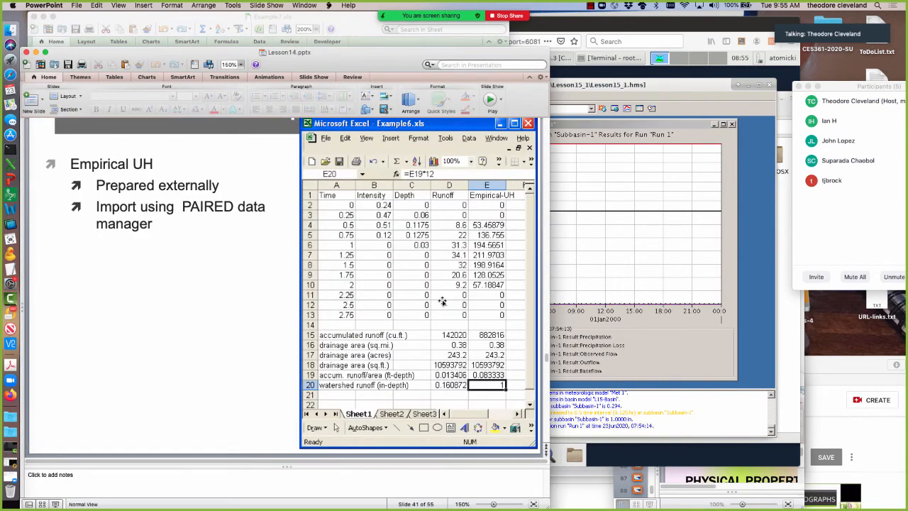
pyautogui.click(195, 20)
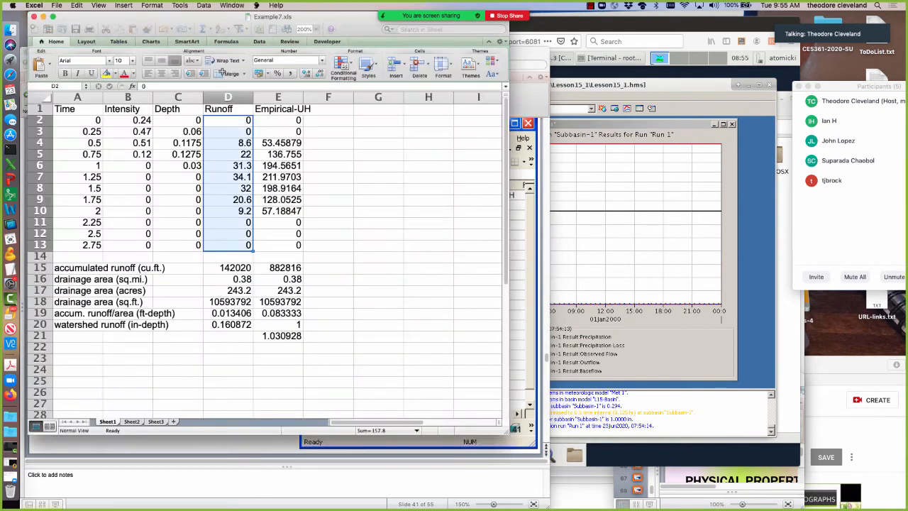
pyautogui.click(271, 143)
pyautogui.click(276, 166)
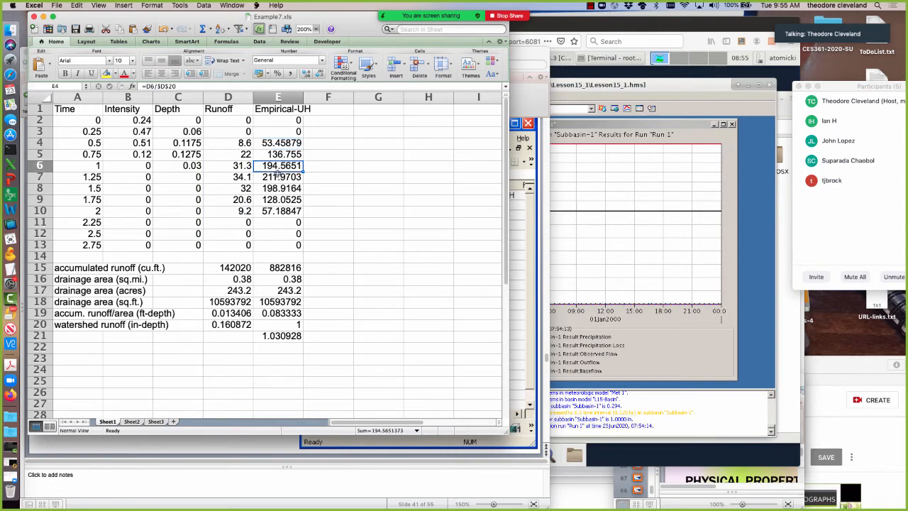
pyautogui.click(277, 188)
pyautogui.click(276, 200)
pyautogui.click(276, 222)
pyautogui.click(276, 244)
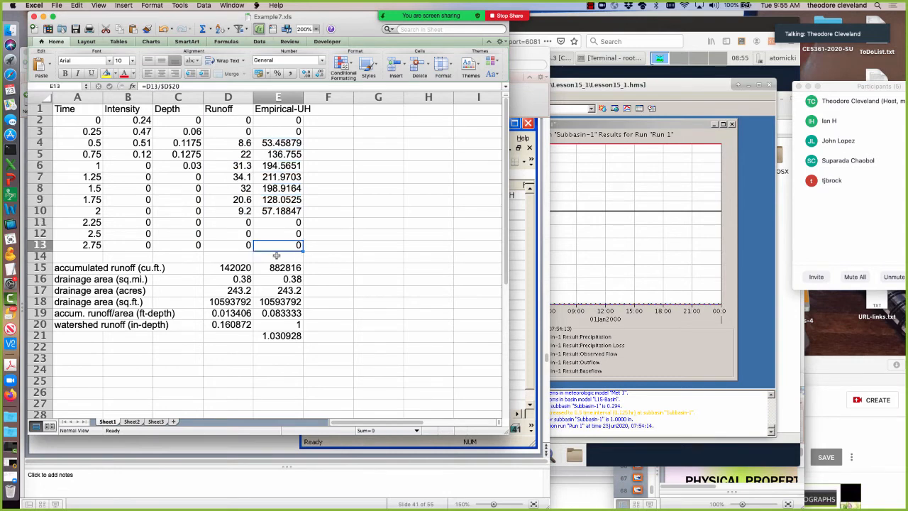
pyautogui.click(270, 222)
pyautogui.click(271, 212)
pyautogui.click(522, 286)
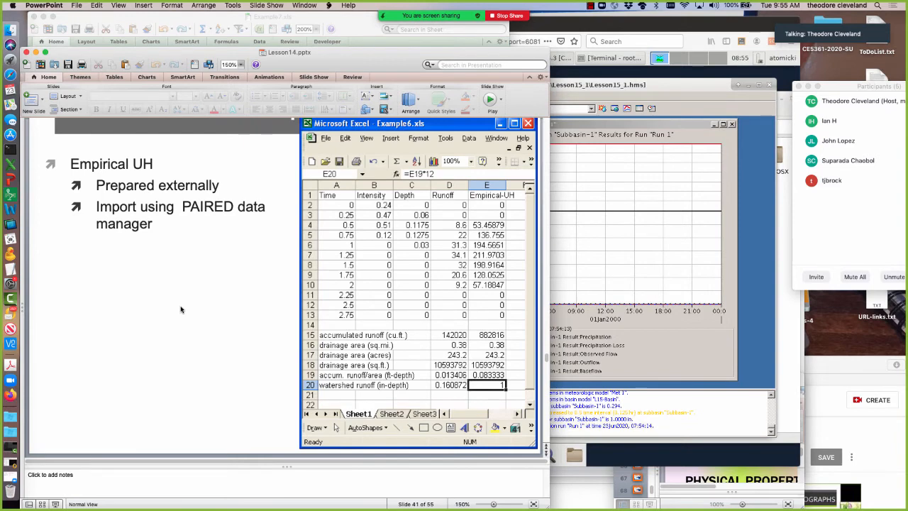
# Review the Empirical UH slides on external preparation, paired data import, and normalization to one inch of runoff.
pyautogui.scroll(-1, 181, 309)
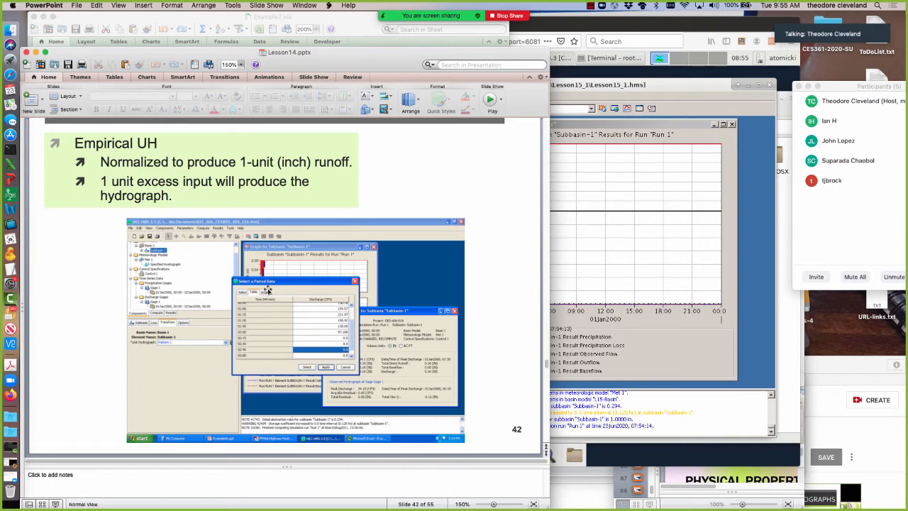
pyautogui.press('pageup')
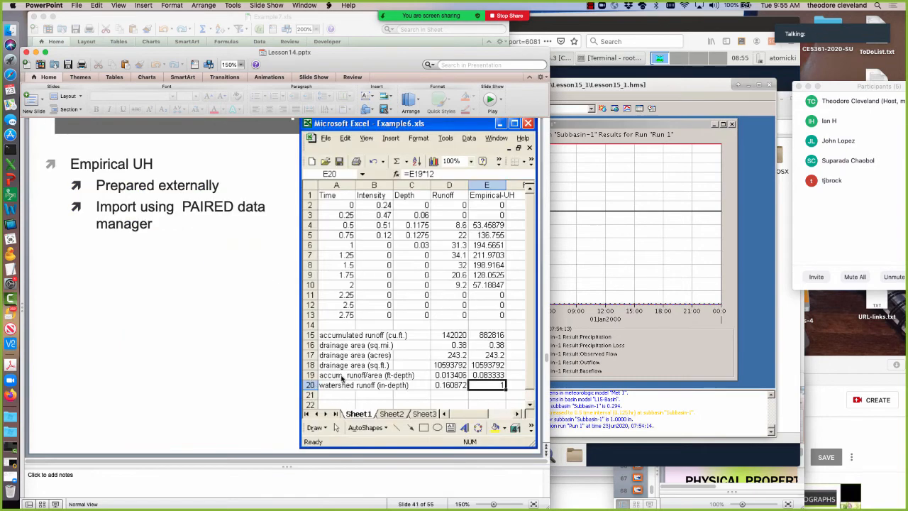
pyautogui.press('pagedown')
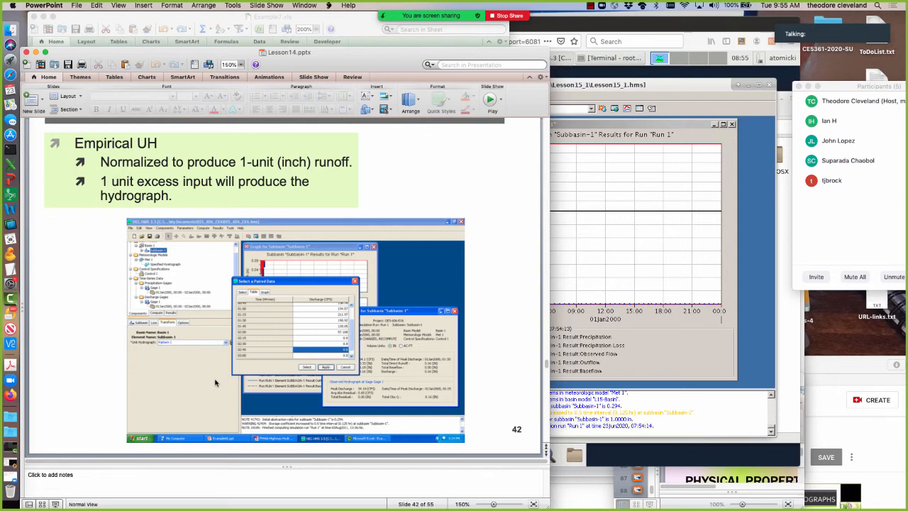
pyautogui.press('pagedown')
pyautogui.press('pageup')
pyautogui.press('pageup')
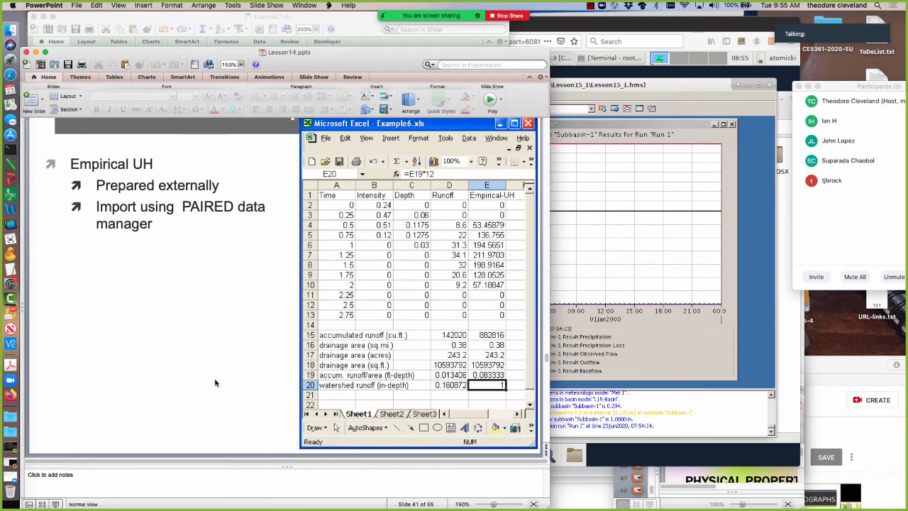
pyautogui.press('pagedown')
# Switch to HEC-HMS, minimize the Subbasin-1 results graph, and open the Paired Data Manager.
pyautogui.click(661, 273)
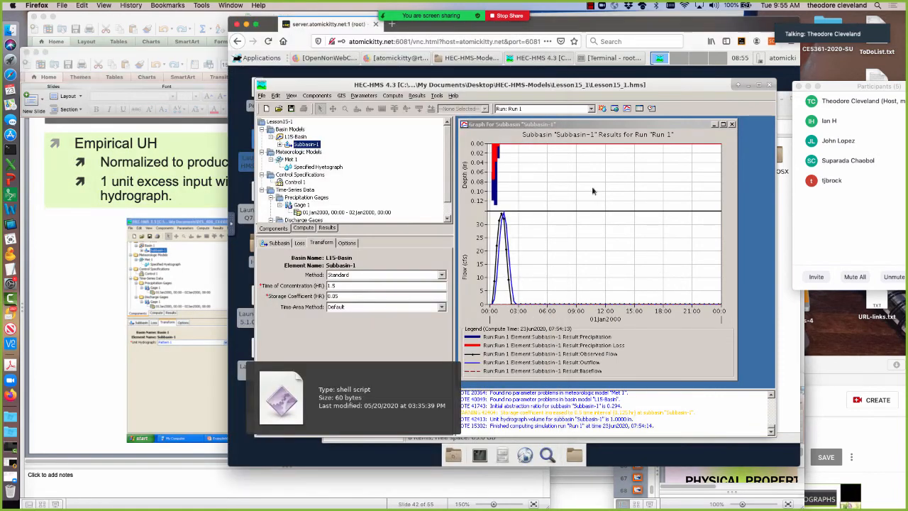
pyautogui.click(715, 124)
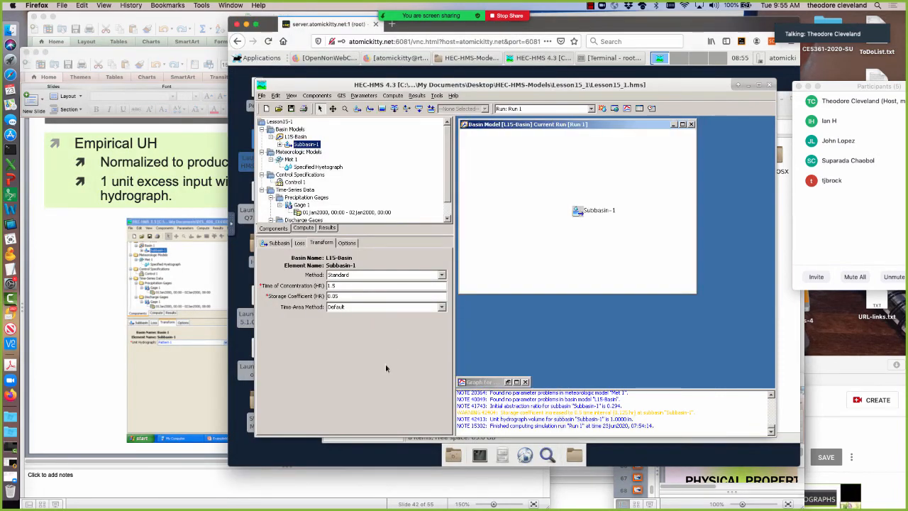
pyautogui.click(317, 96)
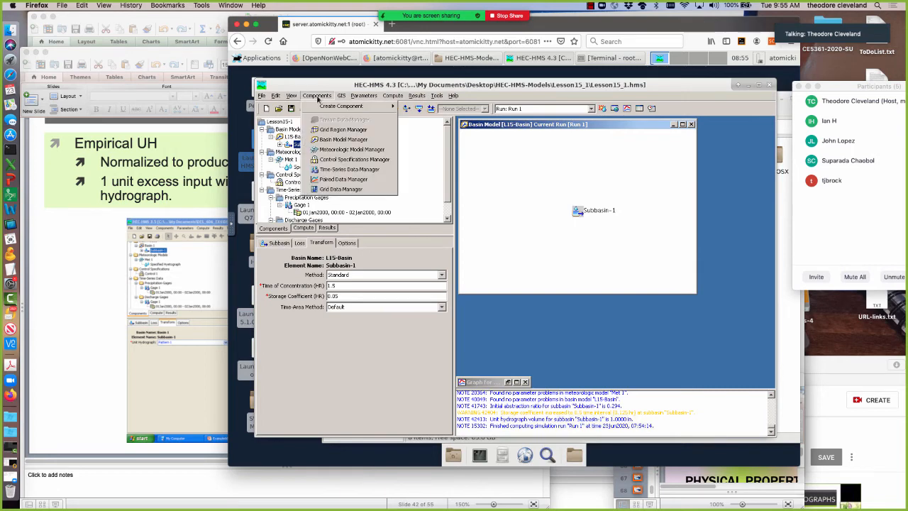
pyautogui.click(355, 180)
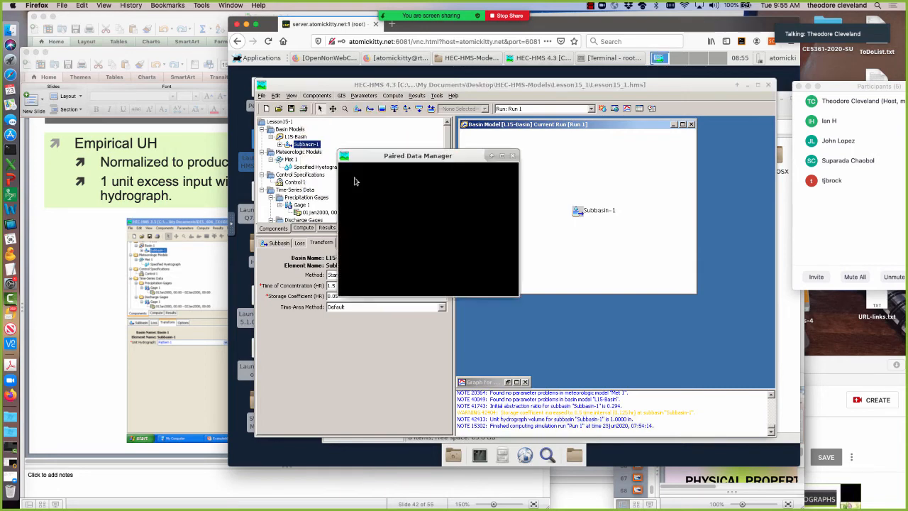
# Create a paired data entry of type Unit Hydrograph Curves under the default name and close the manager.
pyautogui.click(459, 175)
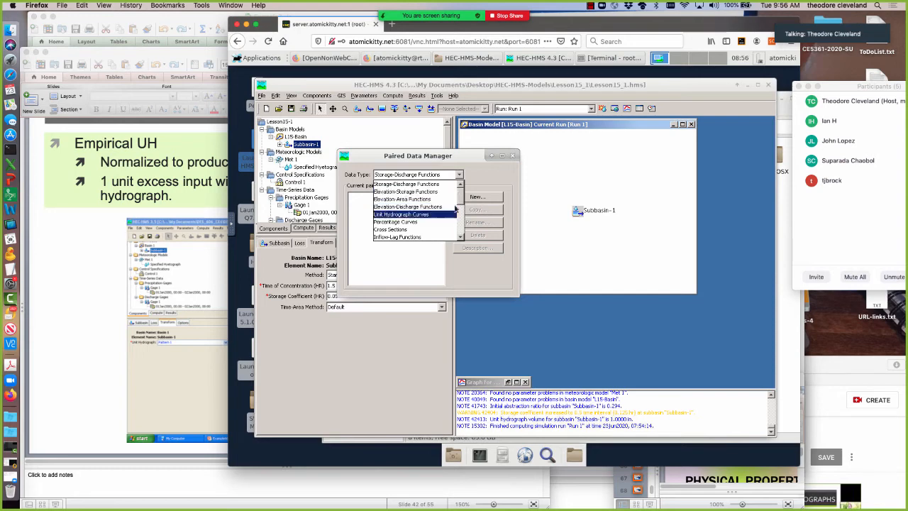
pyautogui.scroll(-4, 459, 206)
pyautogui.scroll(4, 460, 213)
pyautogui.click(423, 214)
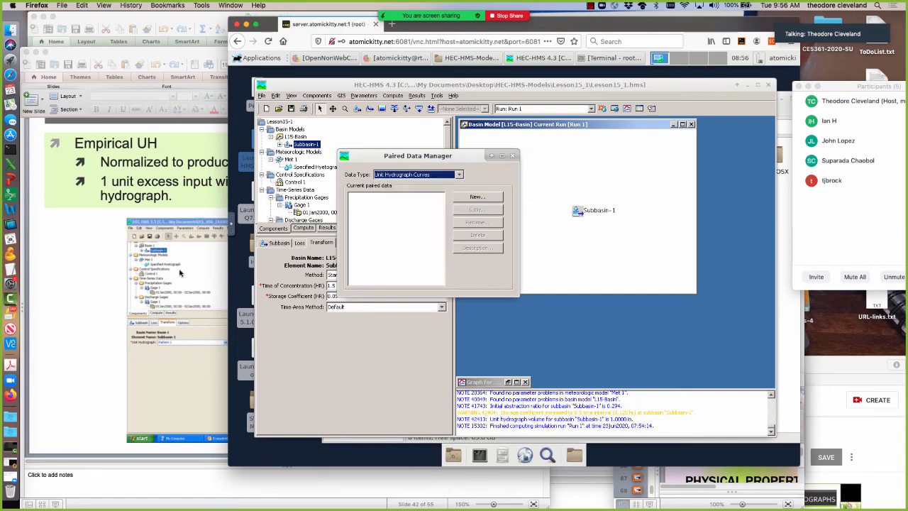
pyautogui.click(468, 198)
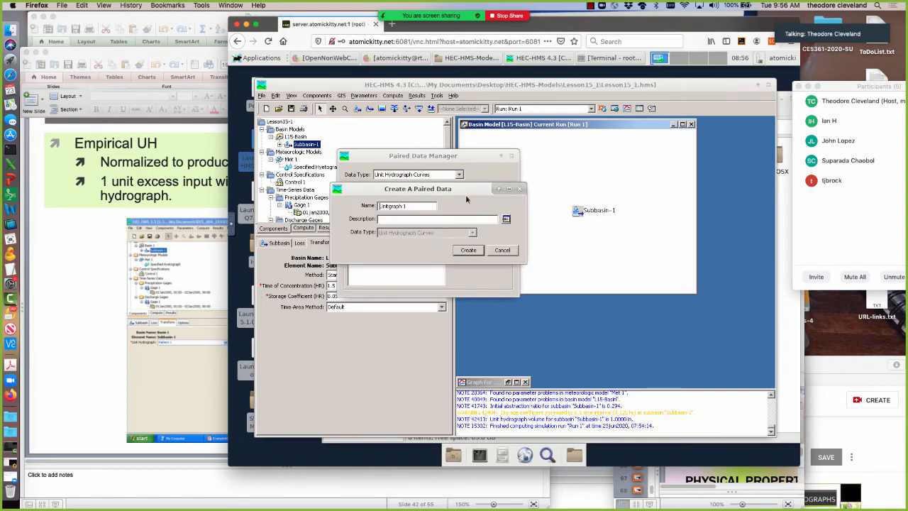
pyautogui.click(466, 250)
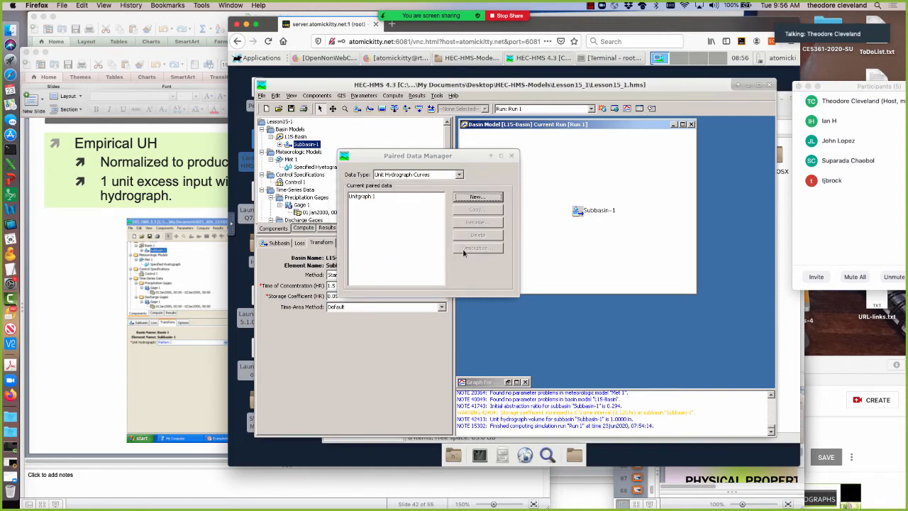
pyautogui.click(511, 156)
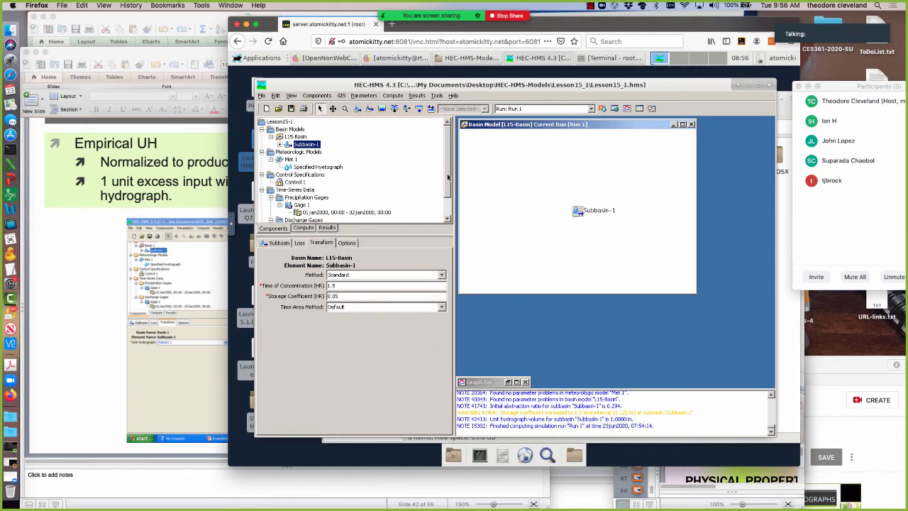
# Open Unitgraph 1 in the project's paired data and set its units to CFS and its interval to 15 Minutes.
pyautogui.click(448, 208)
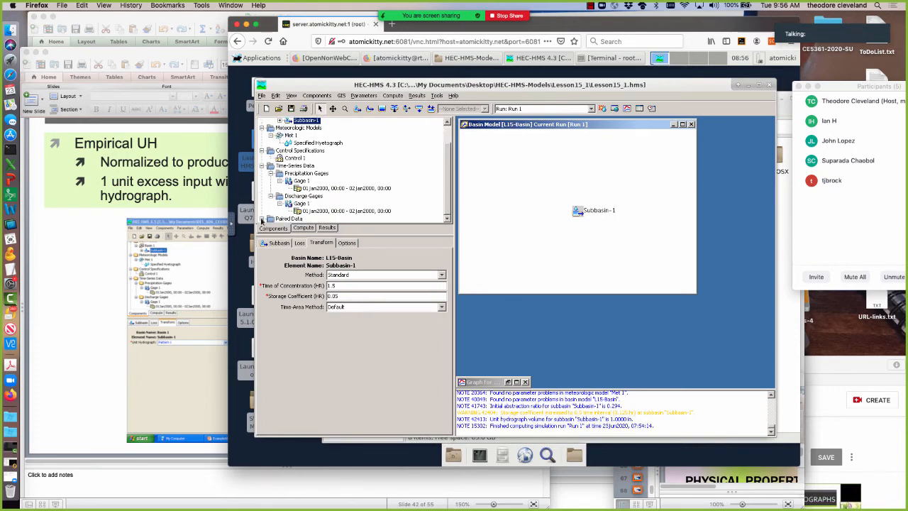
pyautogui.click(271, 219)
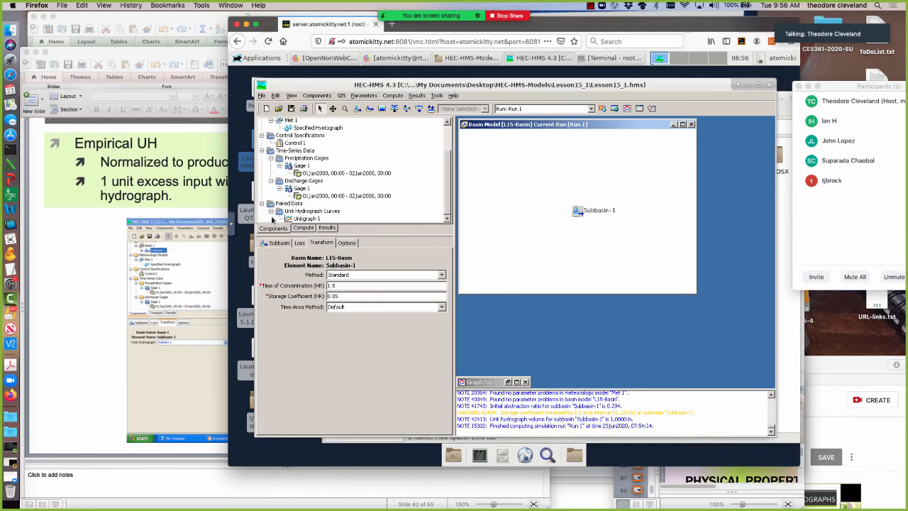
pyautogui.click(305, 219)
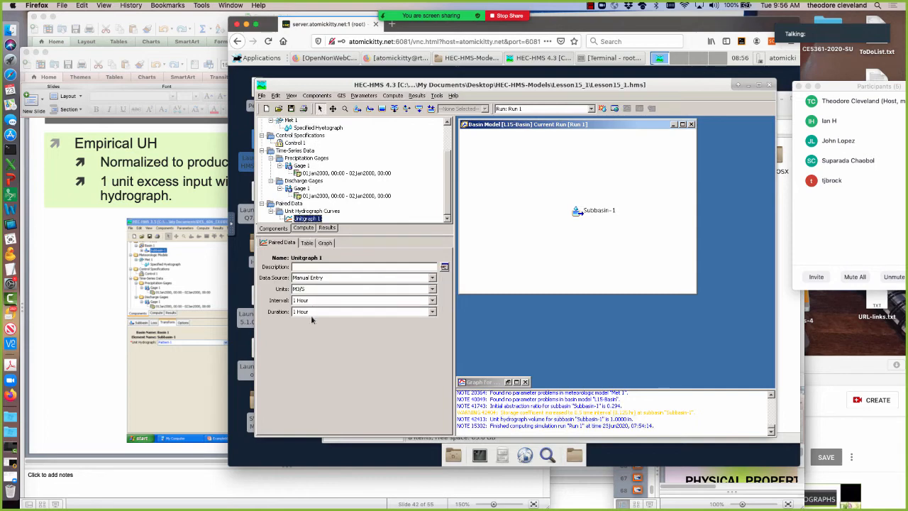
pyautogui.click(369, 289)
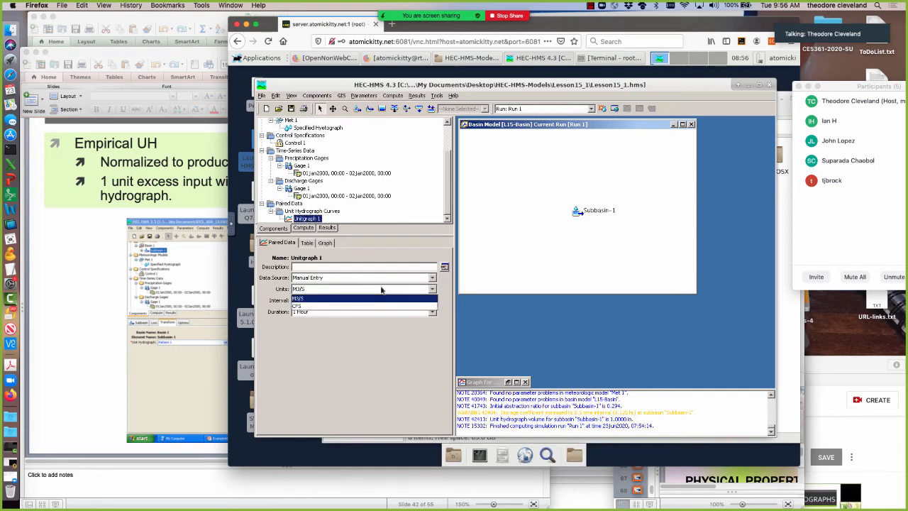
pyautogui.click(370, 307)
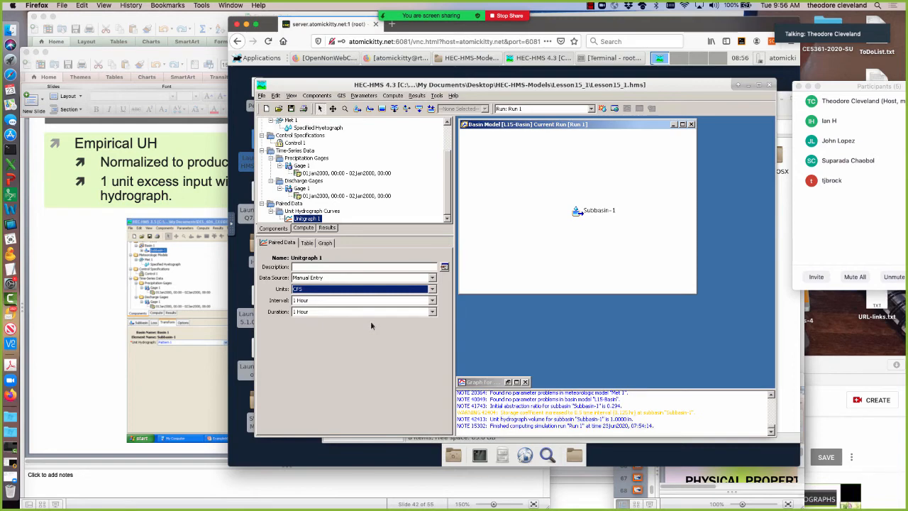
pyautogui.click(432, 300)
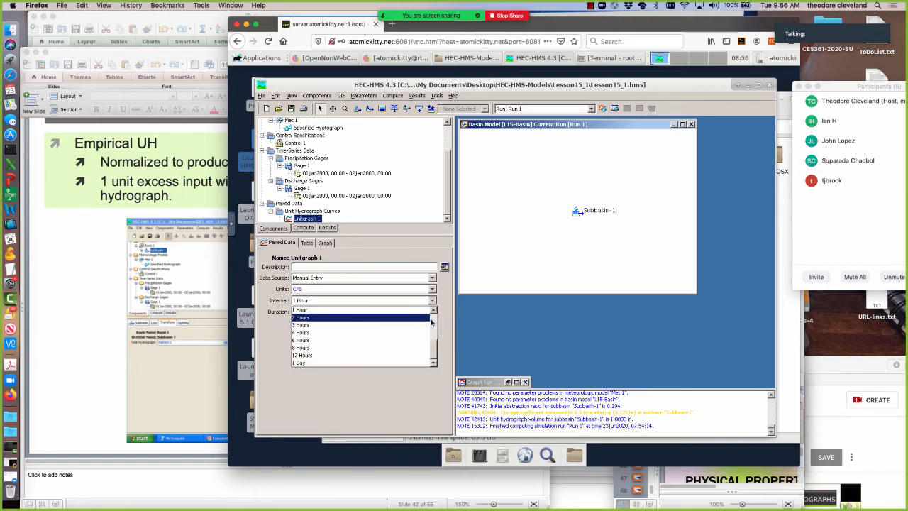
pyautogui.scroll(2, 432, 322)
pyautogui.scroll(2, 433, 327)
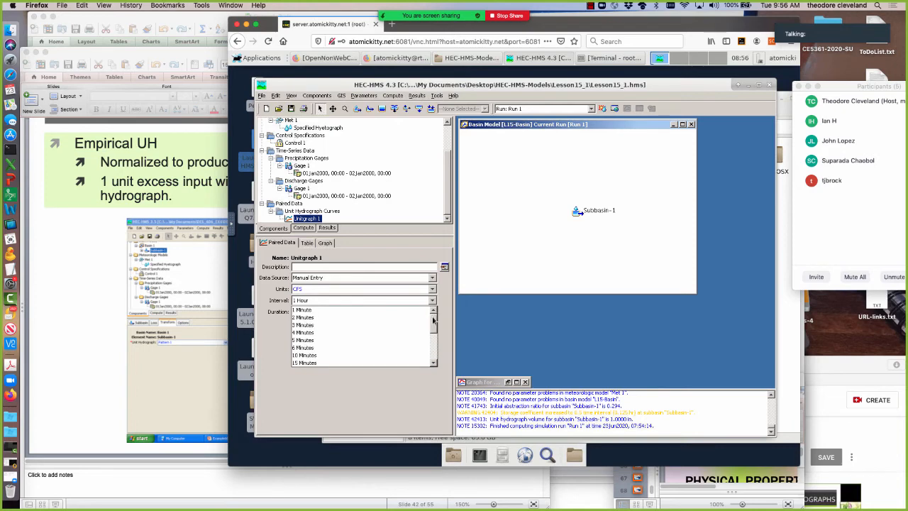
pyautogui.click(303, 362)
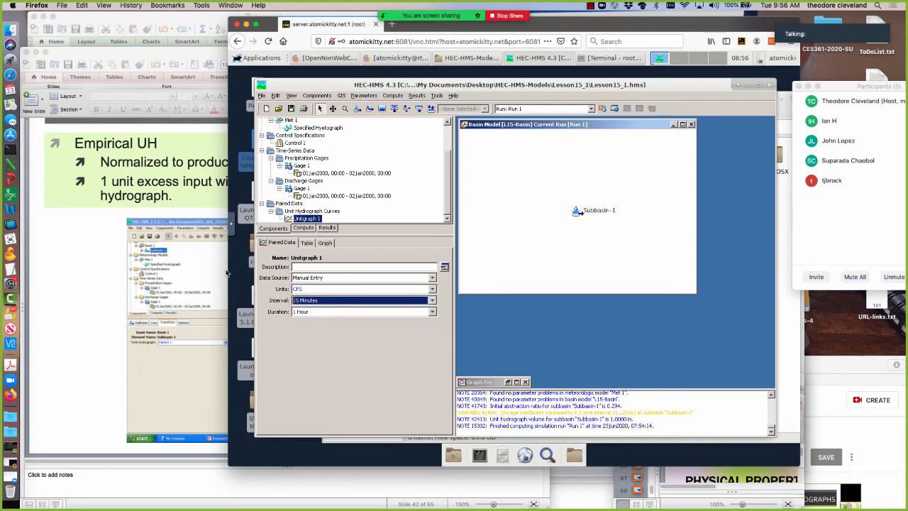
# Check the time range of the empirical unit hydrograph in Example7.xls in Excel, then return to PowerPoint.
pyautogui.click(82, 213)
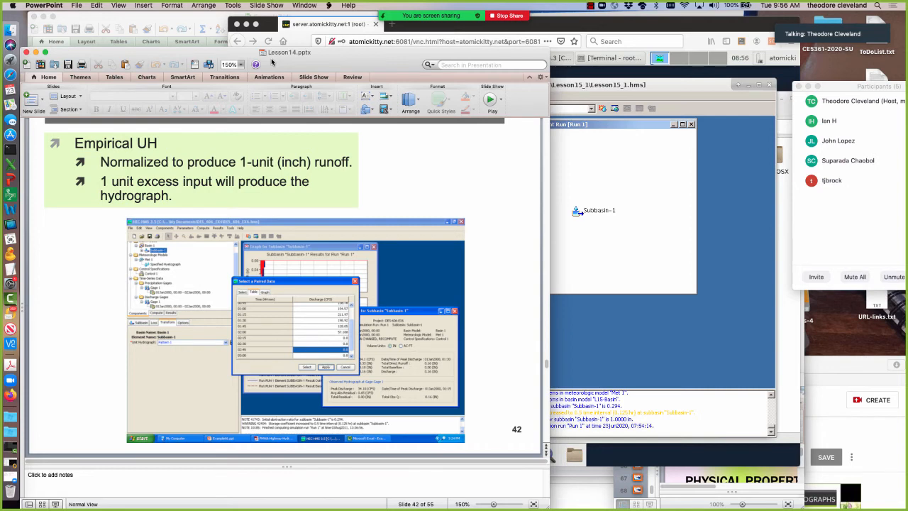
pyautogui.click(178, 20)
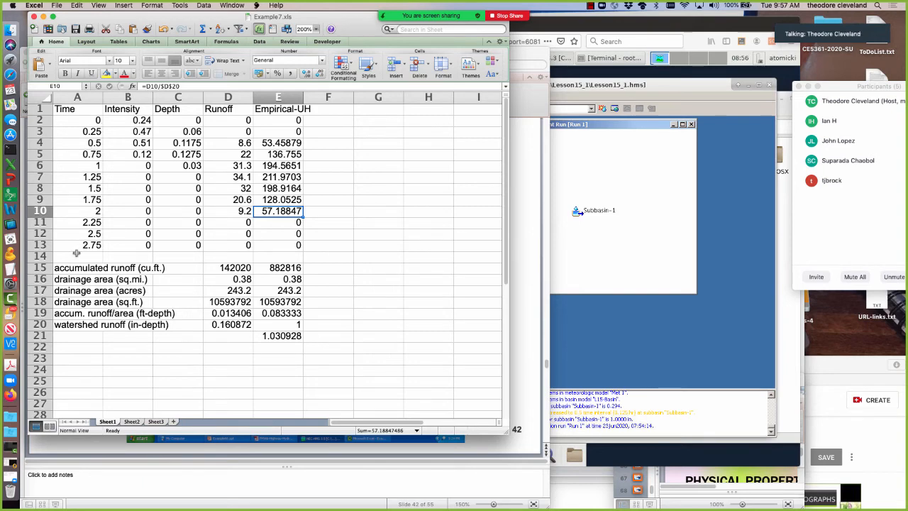
pyautogui.click(525, 278)
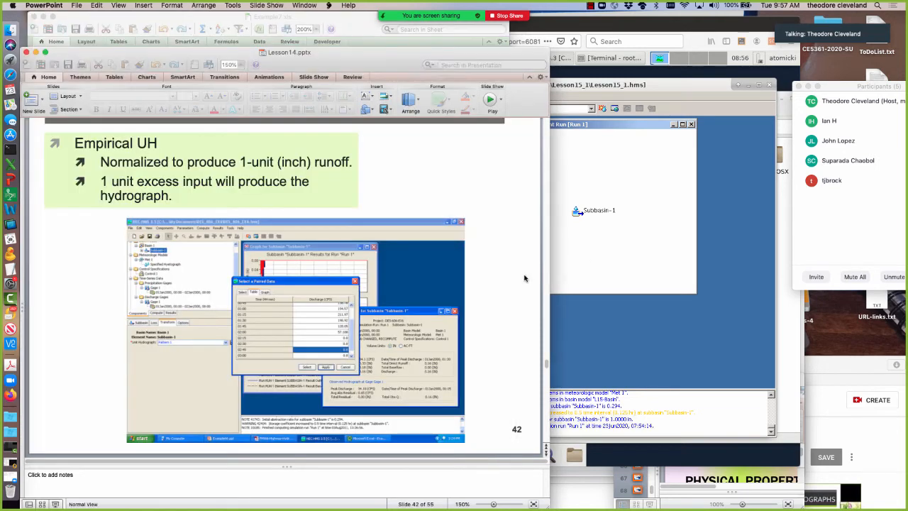
# Set Unitgraph 1's duration to 3 Hours in HEC-HMS, check its discharge table, and return to its paired data settings.
pyautogui.click(586, 273)
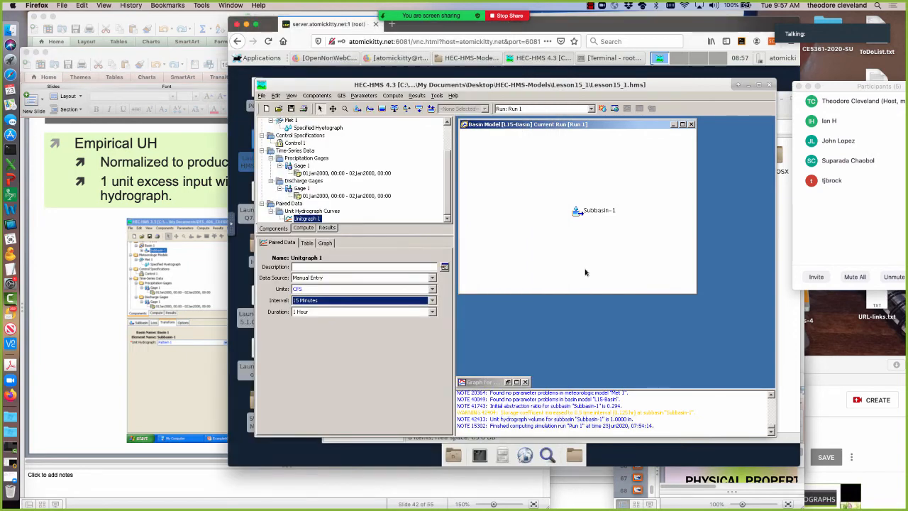
pyautogui.click(395, 312)
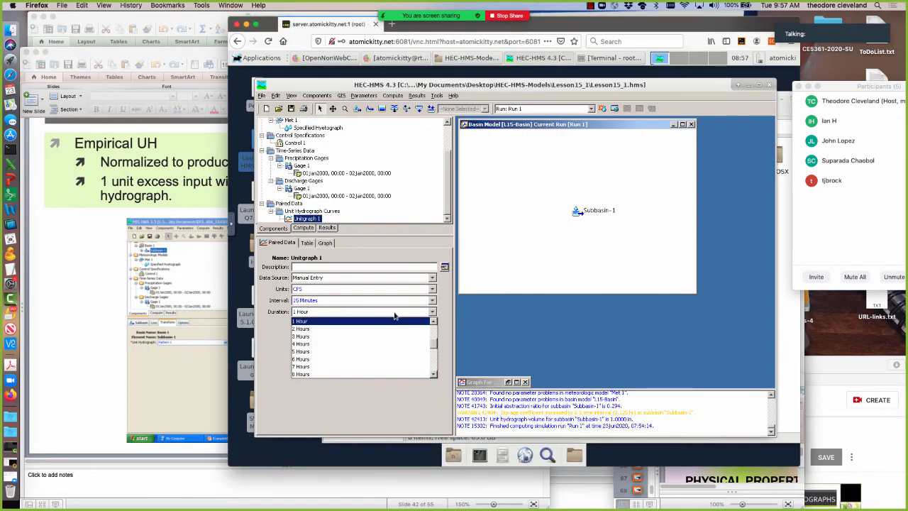
pyautogui.click(349, 337)
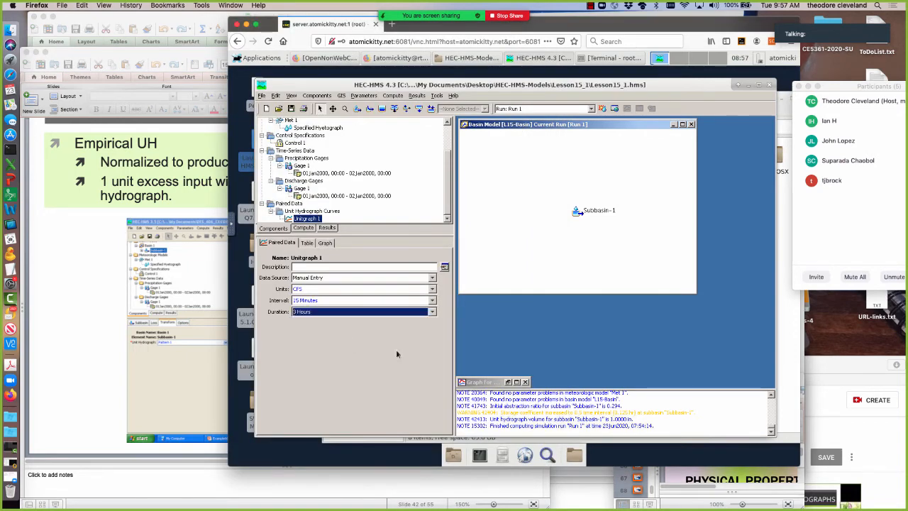
pyautogui.click(307, 243)
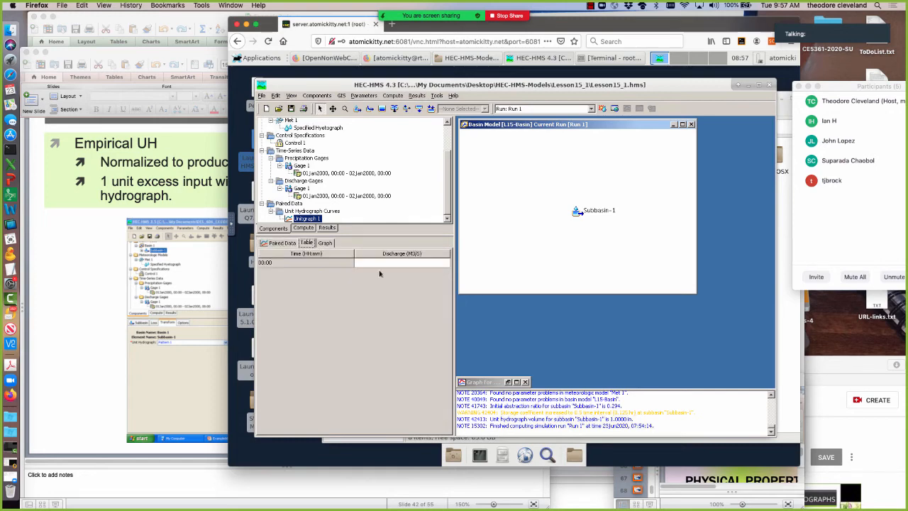
pyautogui.click(273, 245)
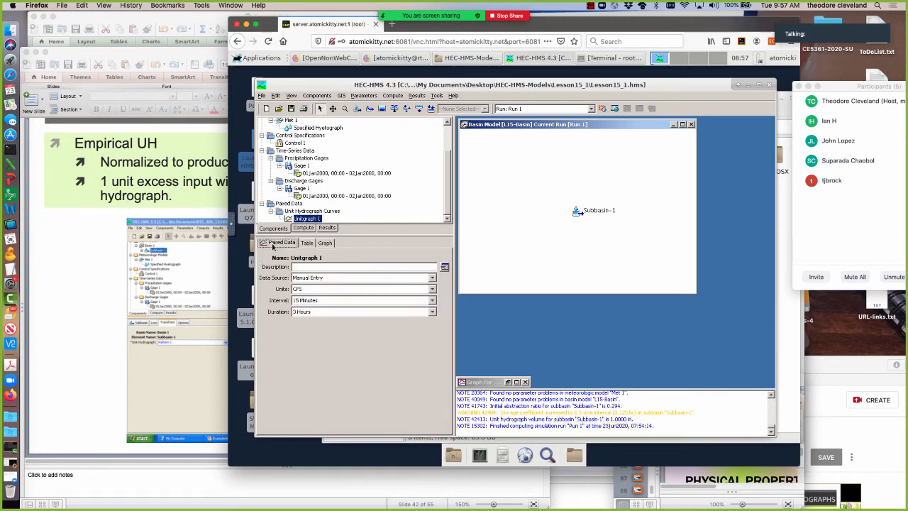
# Compare Unitgraph 1's discharge table with the units and interval in its paired data settings.
pyautogui.click(310, 245)
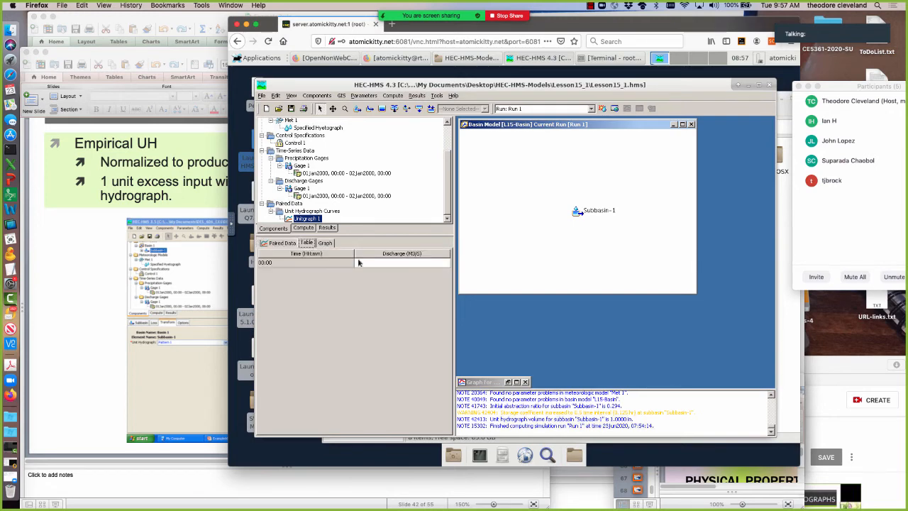
pyautogui.click(279, 244)
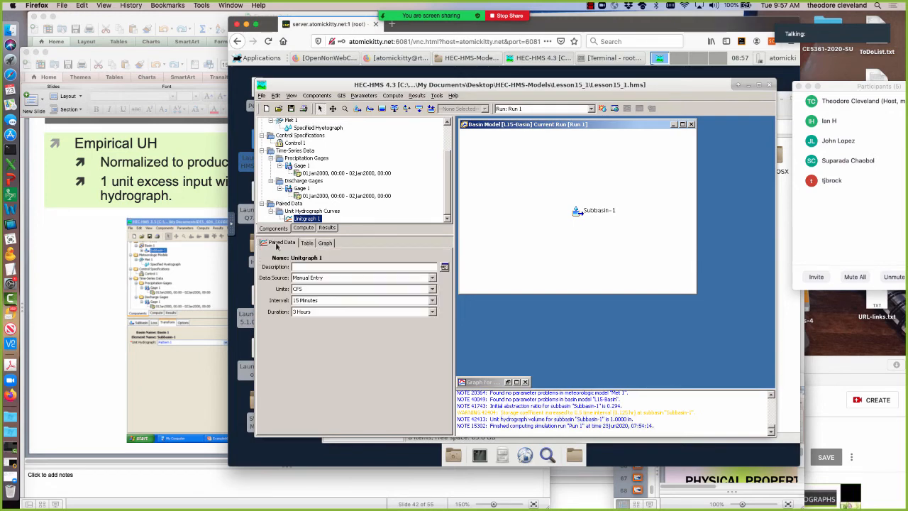
pyautogui.click(310, 289)
pyautogui.click(312, 299)
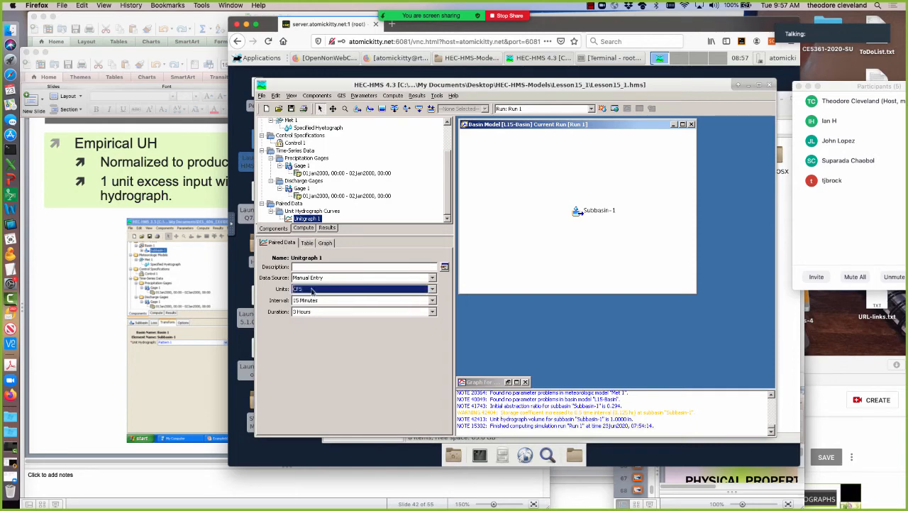
pyautogui.click(306, 243)
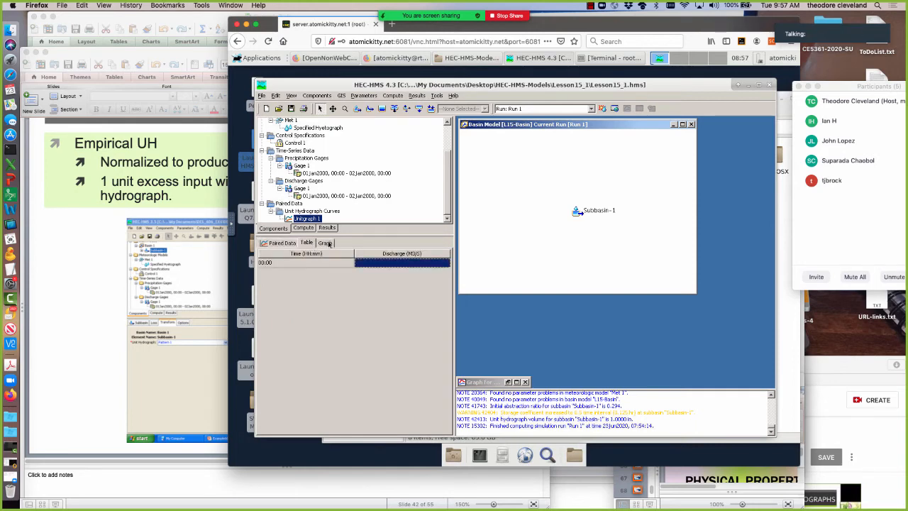
pyautogui.click(280, 243)
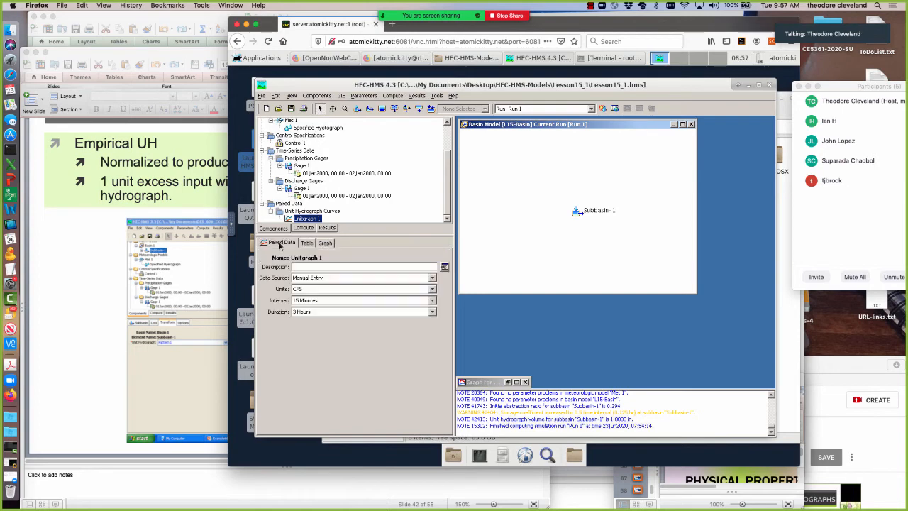
# Try the Data Storage System (HEC-DSS) data source for Unitgraph 1 and switch it back to Manual Entry.
pyautogui.click(433, 278)
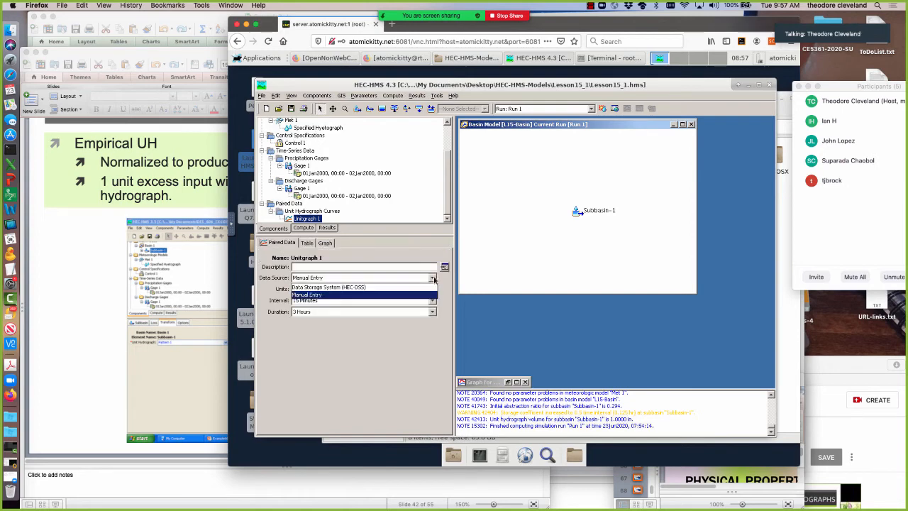
pyautogui.click(360, 287)
pyautogui.click(432, 279)
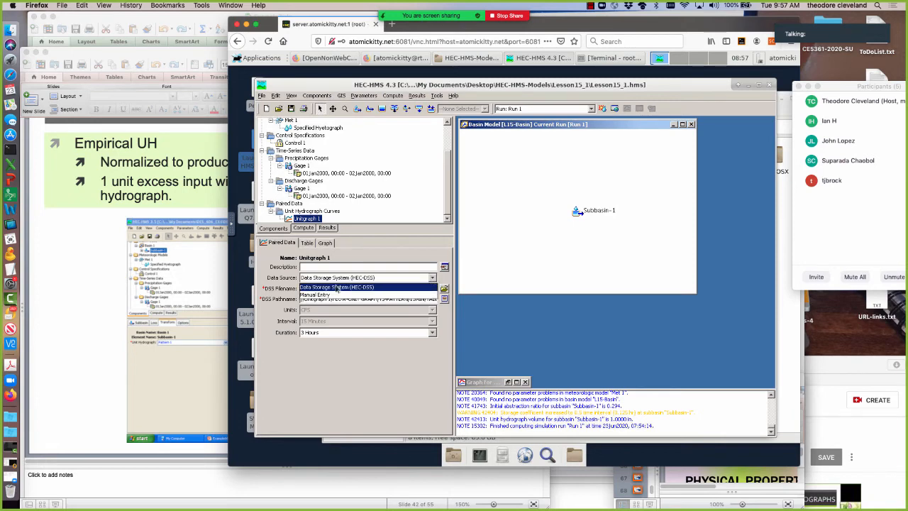
pyautogui.click(328, 296)
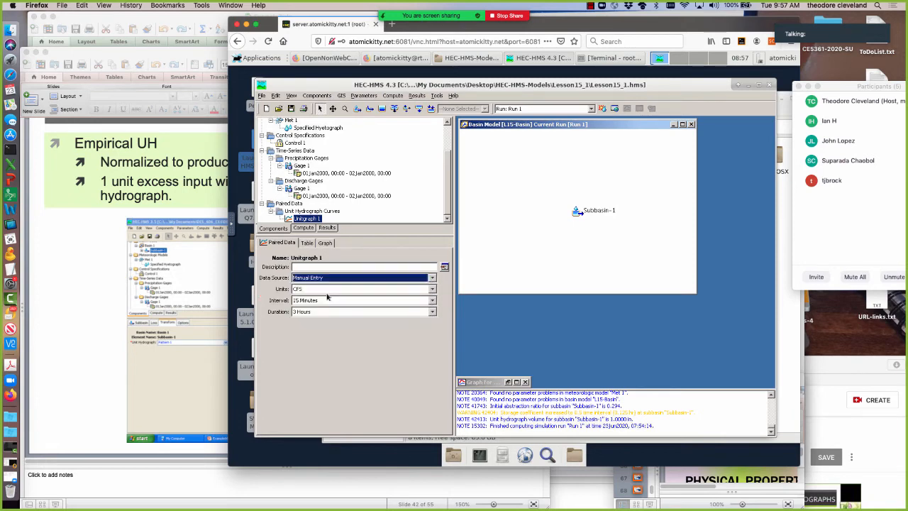
# Fill Unitgraph 1's discharge table with 0 for every 15-minute row from 00:00 through 02:45.
pyautogui.click(307, 243)
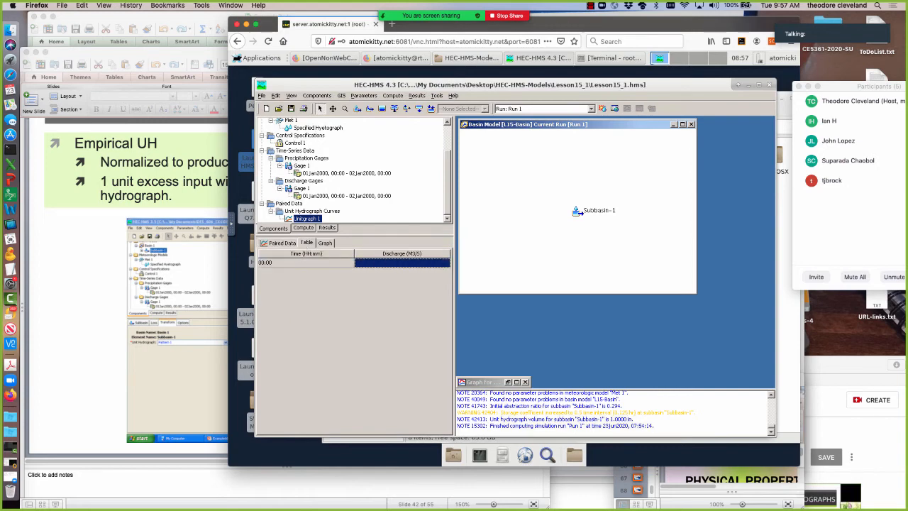
pyautogui.click(305, 262)
pyautogui.click(402, 262)
pyautogui.write('0')
pyautogui.press('Return')
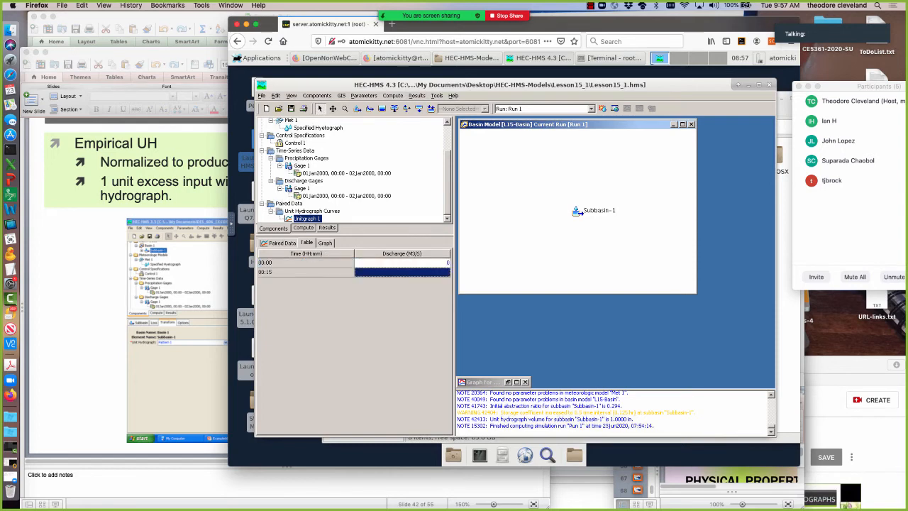
pyautogui.write('0')
pyautogui.press('Return')
pyautogui.write('0')
pyautogui.press('Return')
pyautogui.write('0')
pyautogui.press('Return')
pyautogui.write('0')
pyautogui.press('Return')
pyautogui.write('0')
pyautogui.press('Return')
pyautogui.write('0')
pyautogui.press('Return')
pyautogui.write('0')
pyautogui.press('Return')
pyautogui.write('0')
pyautogui.press('Return')
pyautogui.write('0')
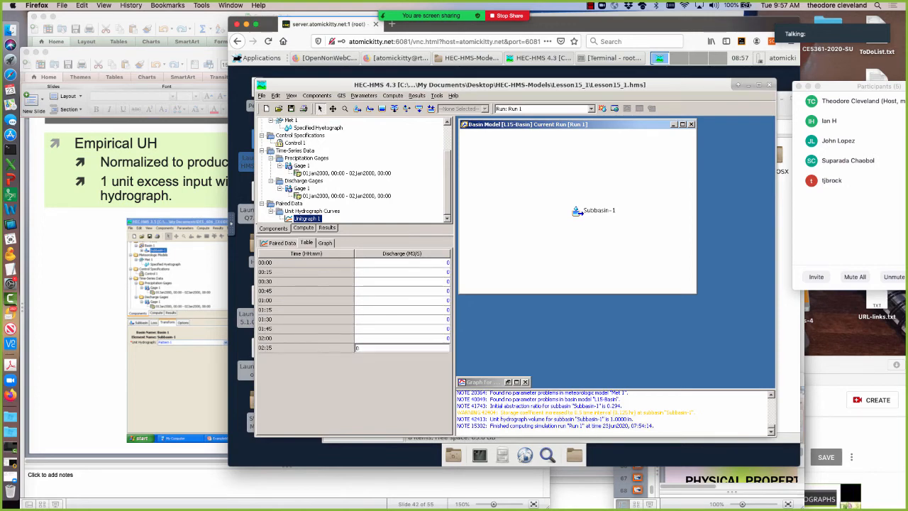
pyautogui.press('Return')
pyautogui.write('0')
pyautogui.press('Return')
pyautogui.write('0')
pyautogui.press('Return')
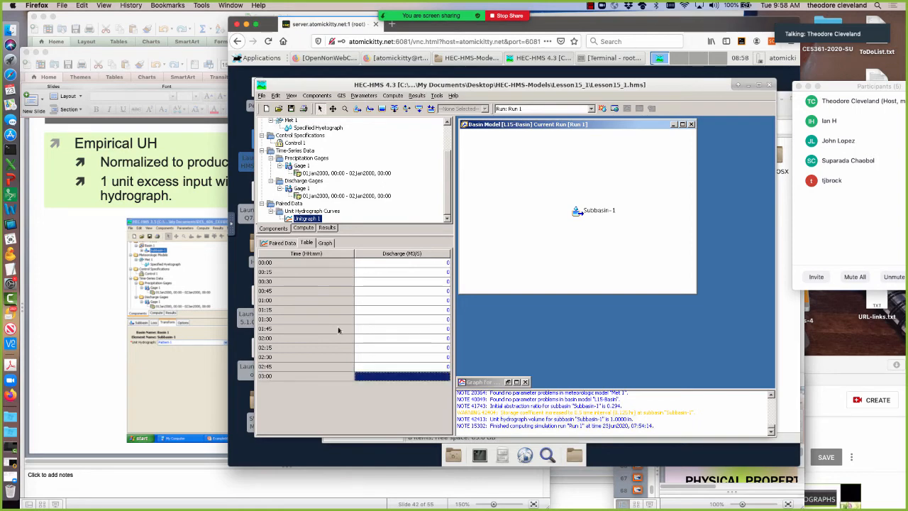
pyautogui.click(286, 378)
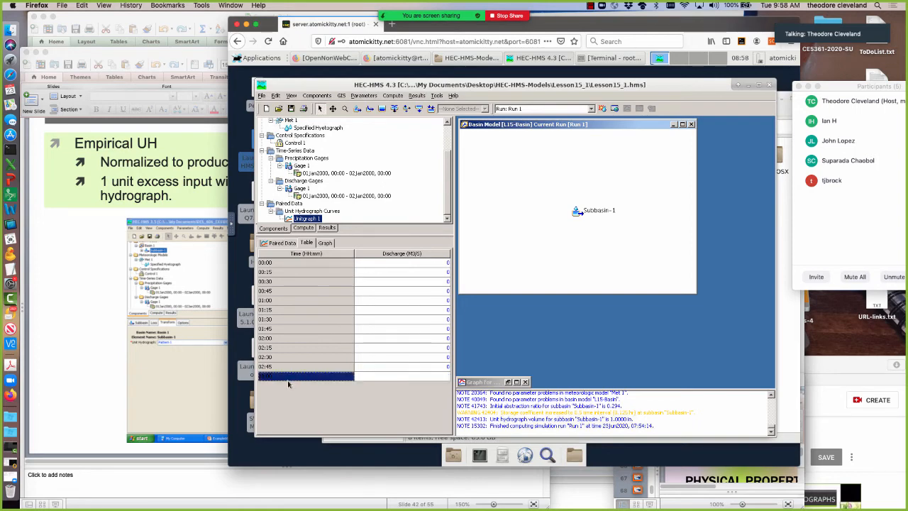
# Switch to Example7.xls in Excel and copy the Empirical-UH values in cells E2 to E13.
pyautogui.click(161, 27)
pyautogui.moveTo(278, 120); pyautogui.dragTo(281, 245)
pyautogui.rightClick(287, 124)
pyautogui.click(300, 135)
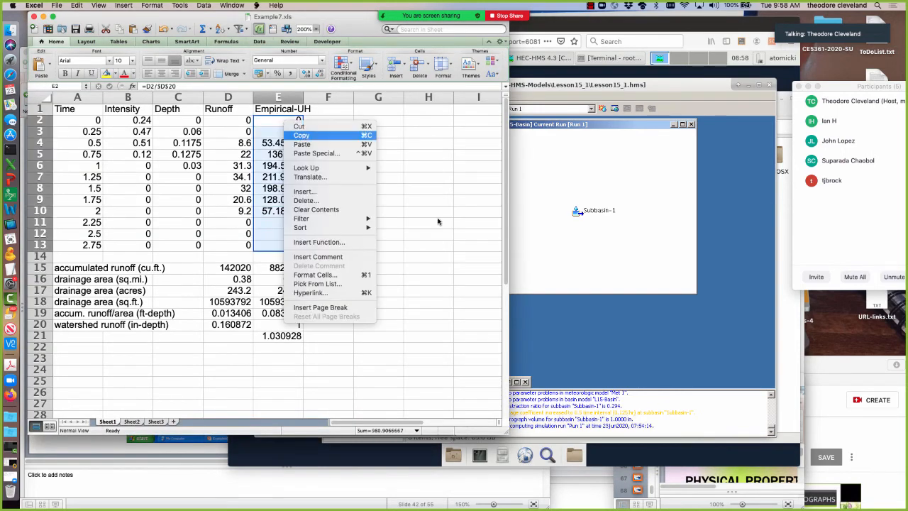
# Return to the remote desktop in Firefox and replace the noVNC clipboard contents with the copied Empirical-UH values.
pyautogui.click(656, 351)
pyautogui.click(235, 226)
pyautogui.click(239, 245)
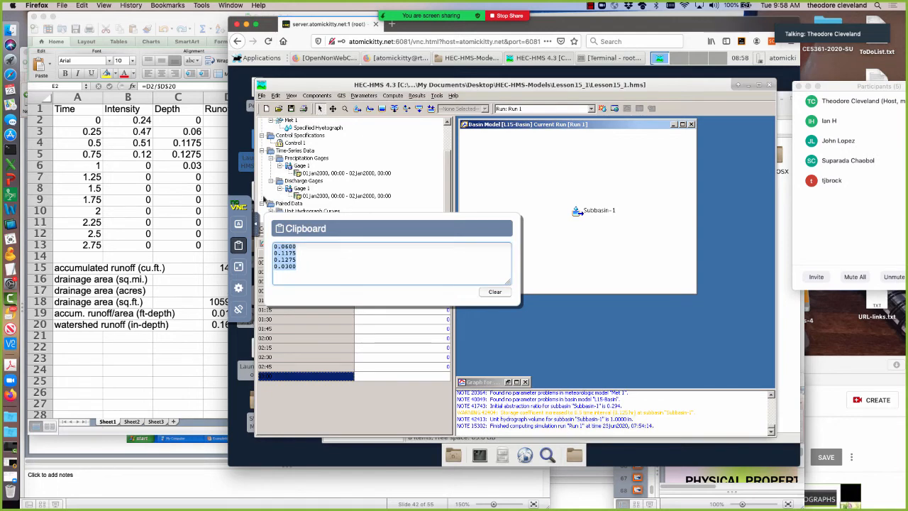
pyautogui.press('BackSpace')
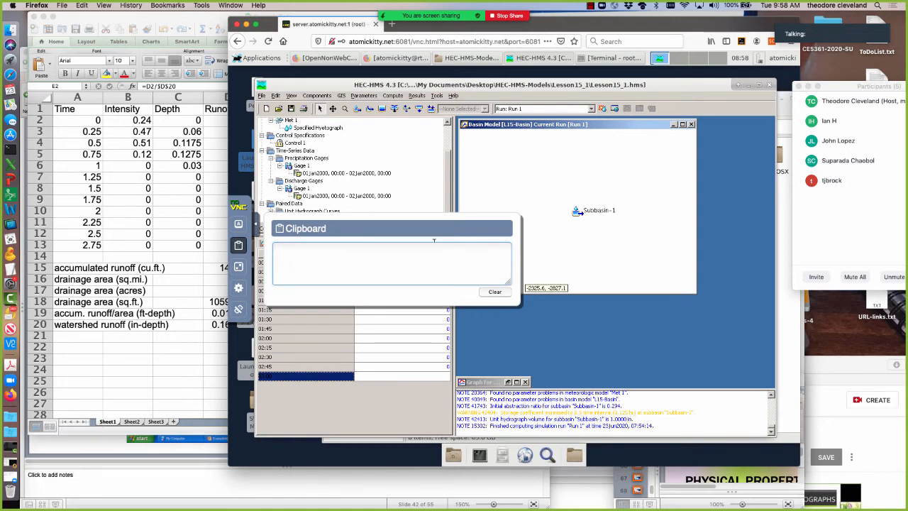
pyautogui.click(497, 292)
pyautogui.click(292, 246)
pyautogui.rightClick(292, 246)
pyautogui.click(304, 288)
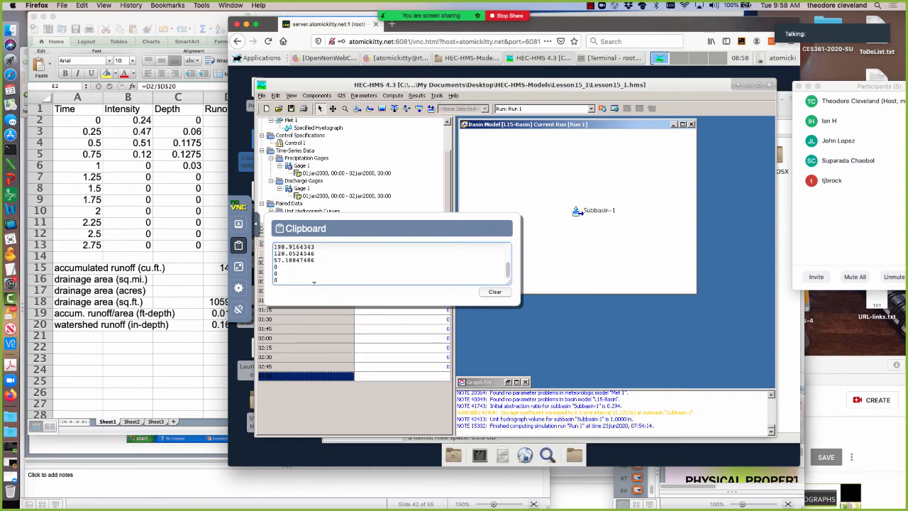
# Copy all the values in the noVNC clipboard and try to paste them into Unitgraph 1's discharge column from 00:00.
pyautogui.moveTo(282, 279); pyautogui.dragTo(265, 223)
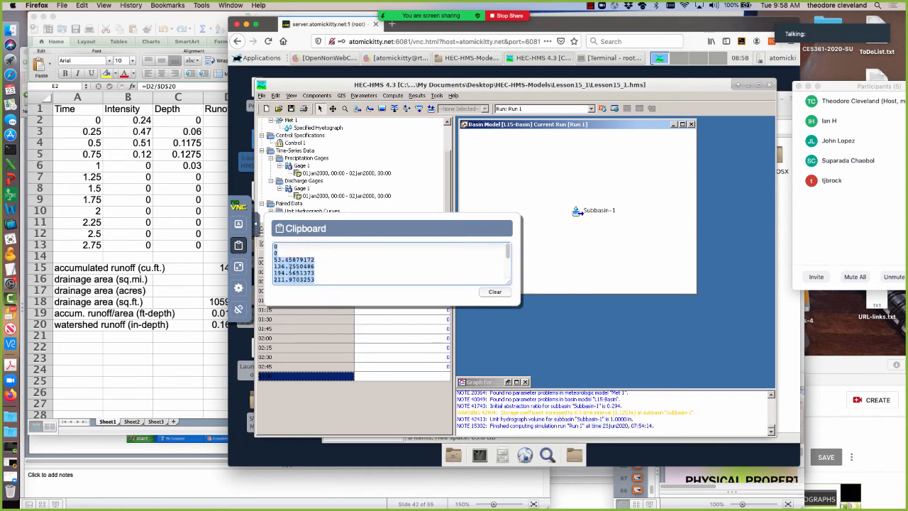
pyautogui.rightClick(290, 268)
pyautogui.click(310, 299)
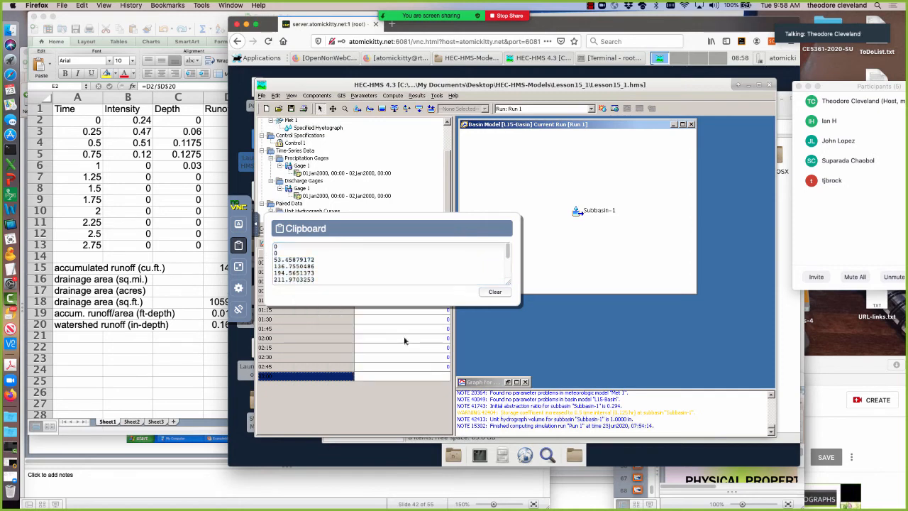
pyautogui.click(405, 337)
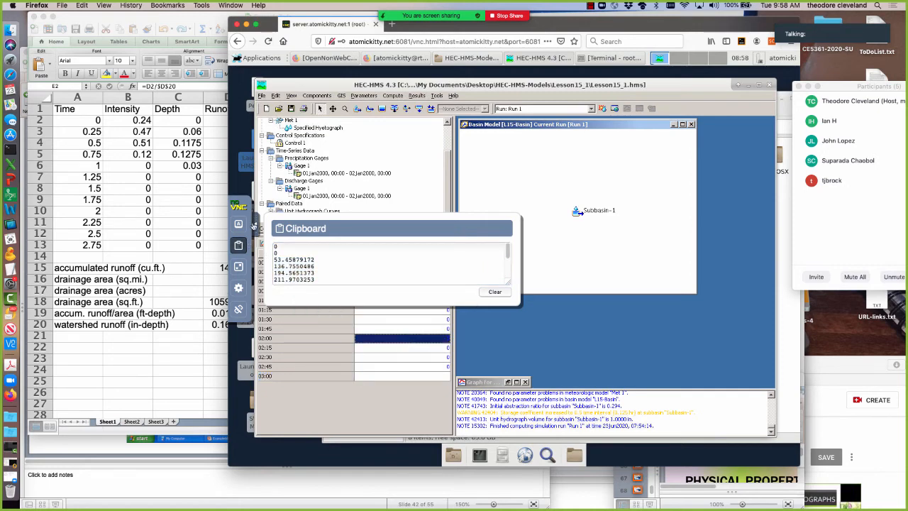
pyautogui.click(255, 225)
pyautogui.click(381, 264)
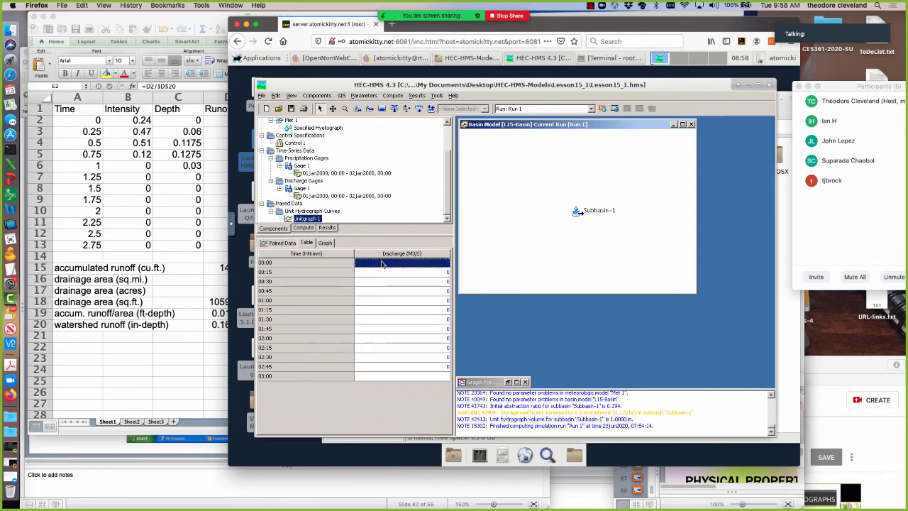
pyautogui.rightClick(383, 264)
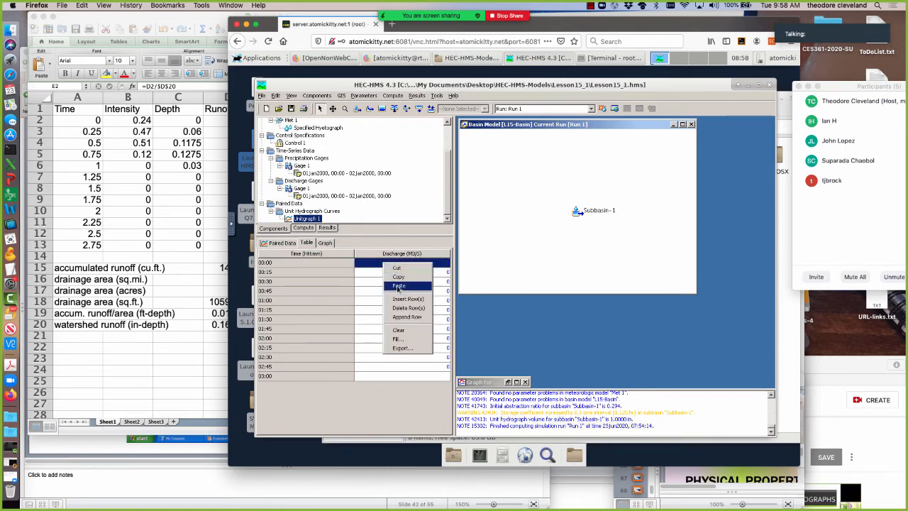
pyautogui.click(398, 286)
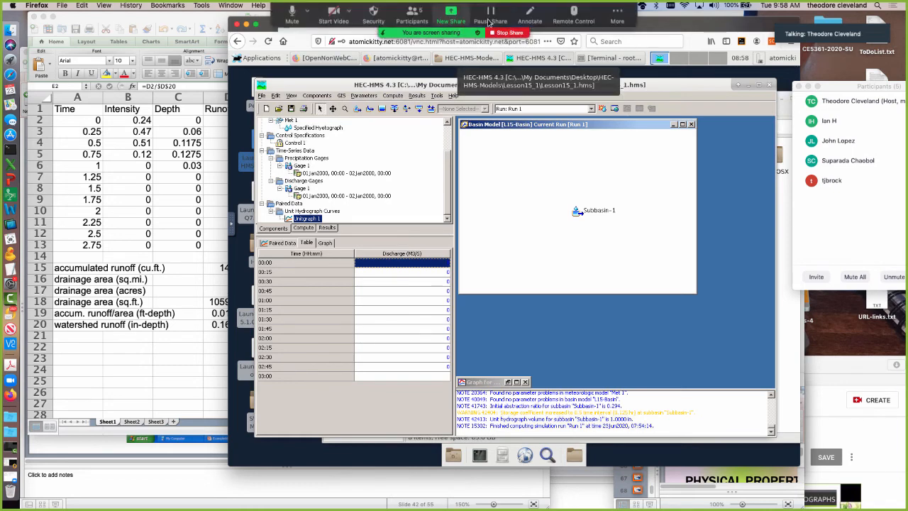
pyautogui.moveTo(848, 85); pyautogui.dragTo(793, 74)
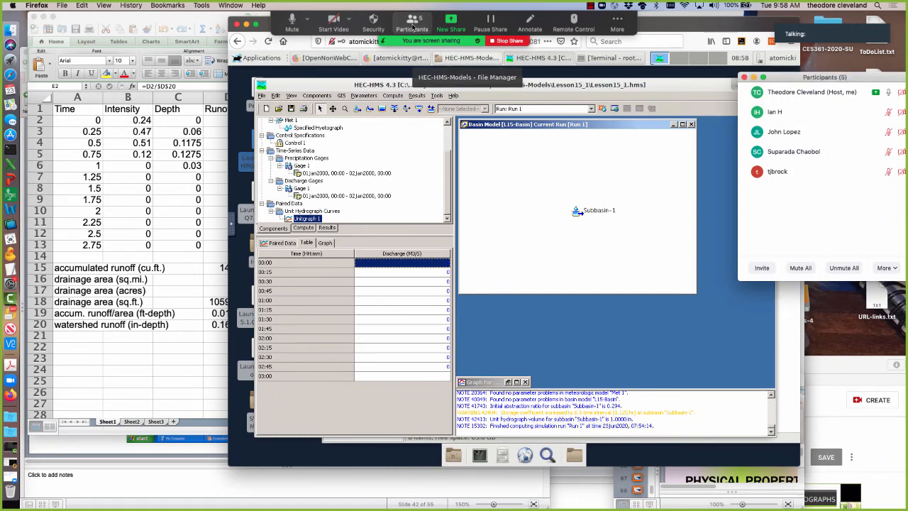
pyautogui.click(321, 273)
pyautogui.rightClick(395, 263)
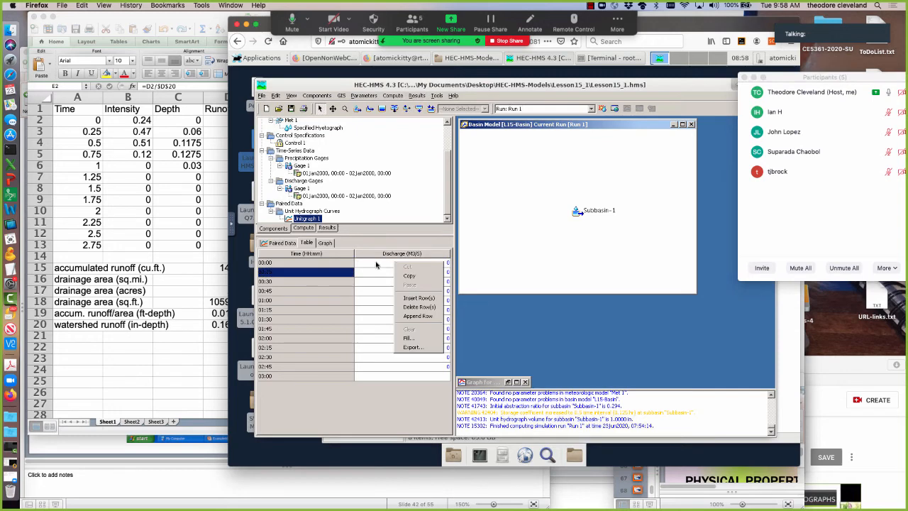
pyautogui.click(377, 265)
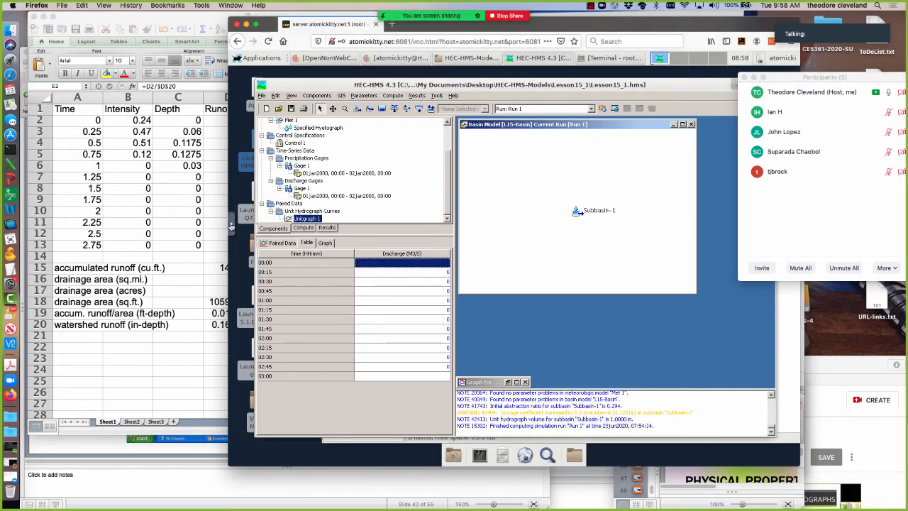
# Recopy the full list from the noVNC clipboard and try again to paste it into the discharge column from 00:00.
pyautogui.click(233, 226)
pyautogui.click(239, 245)
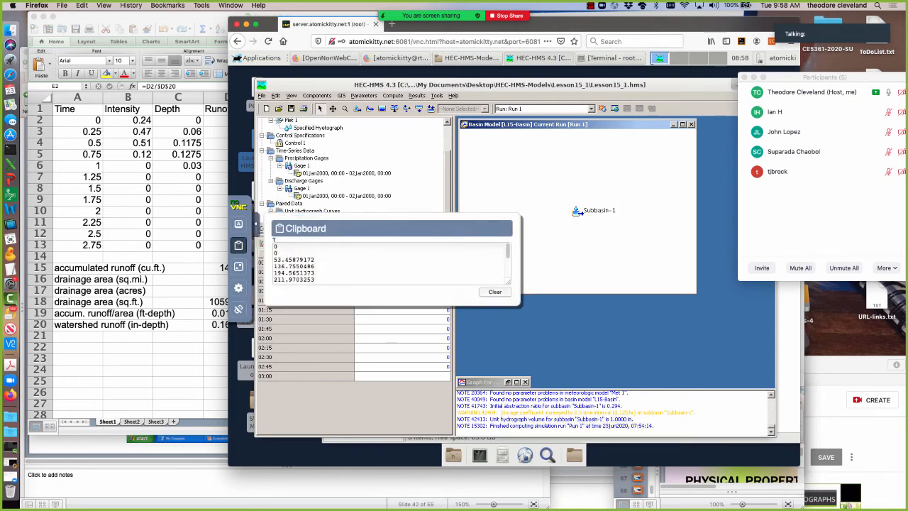
pyautogui.moveTo(274, 244); pyautogui.dragTo(316, 292)
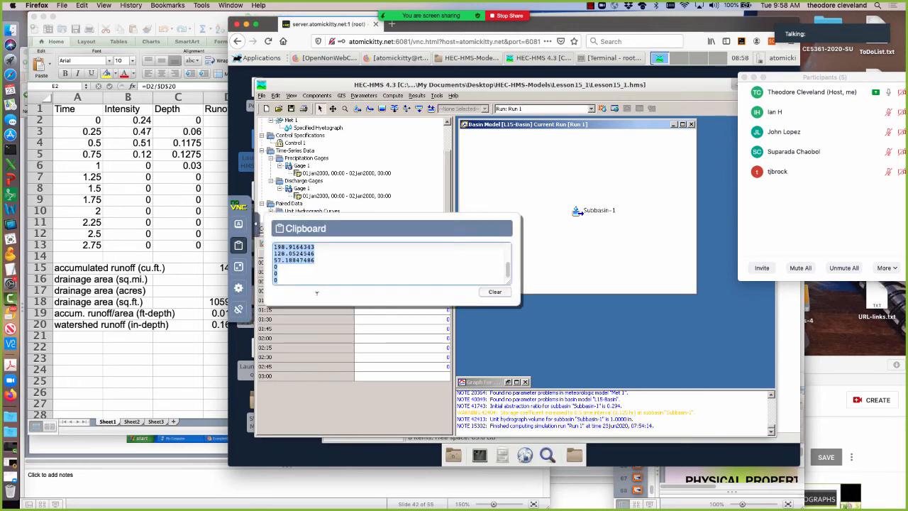
pyautogui.rightClick(279, 253)
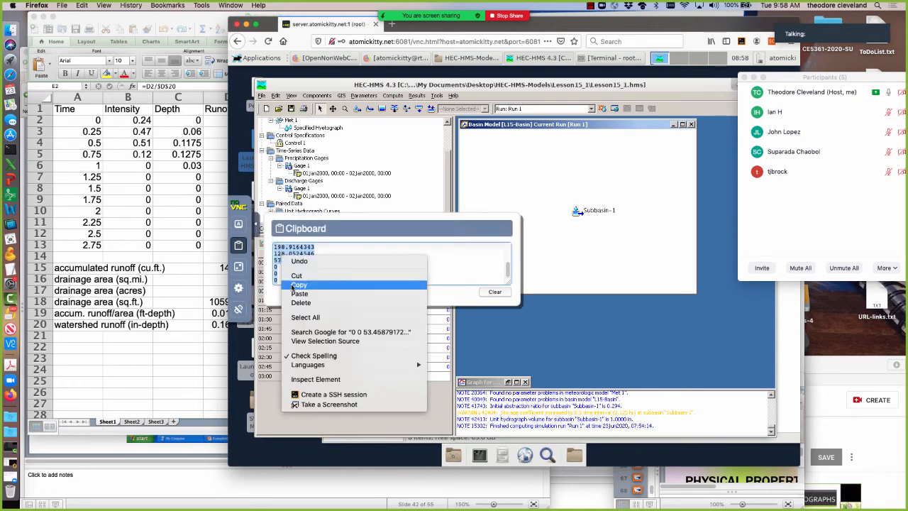
pyautogui.click(298, 284)
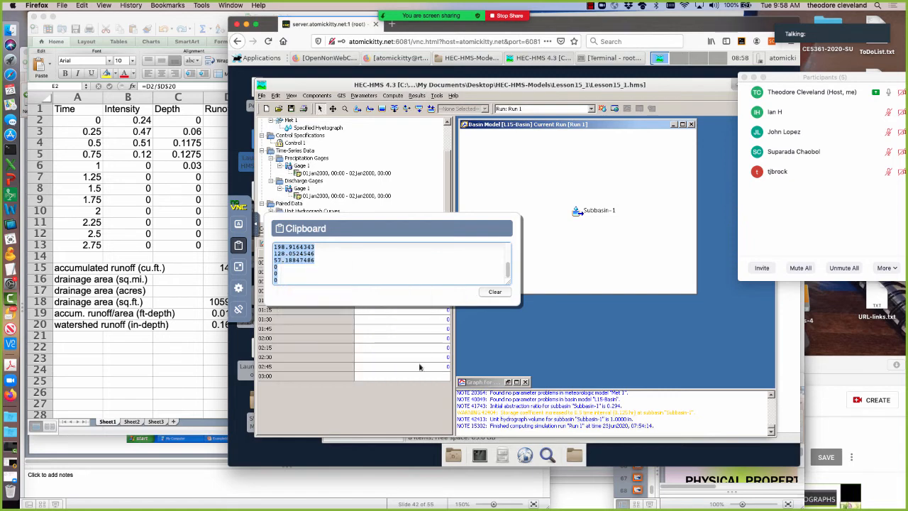
pyautogui.click(419, 367)
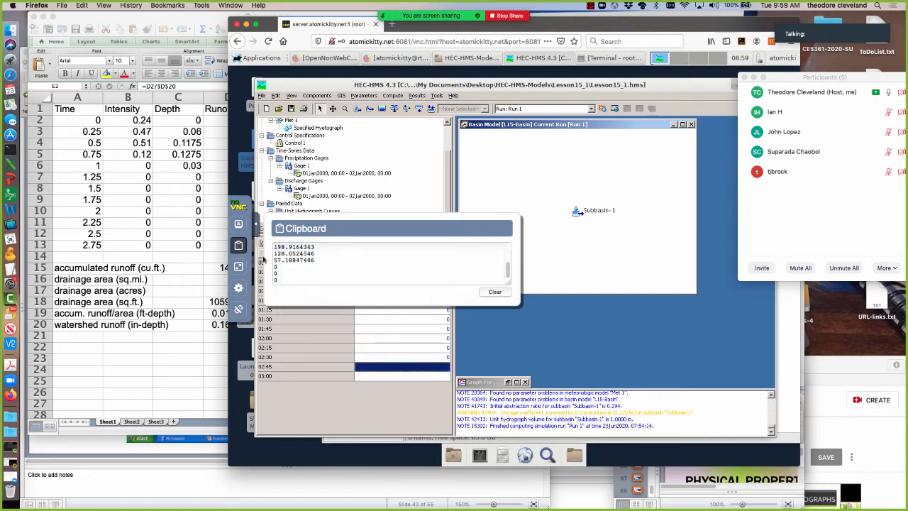
pyautogui.click(257, 225)
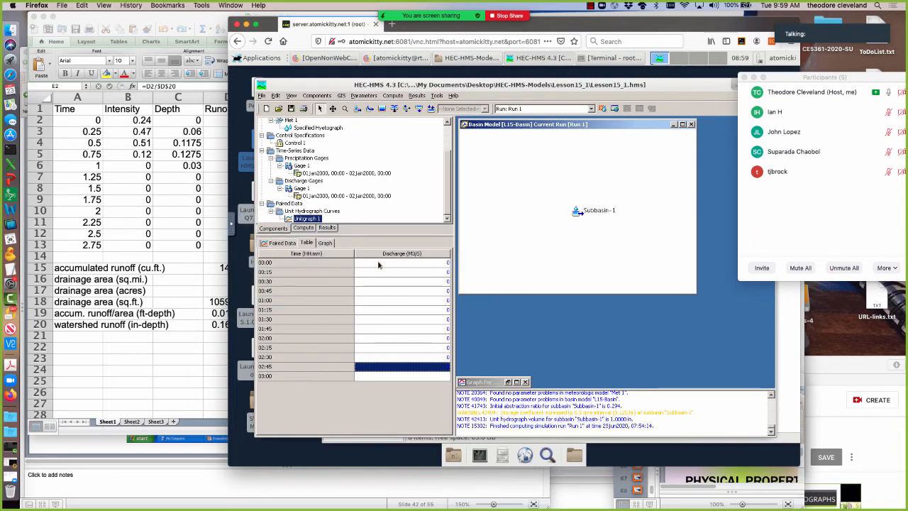
pyautogui.click(379, 264)
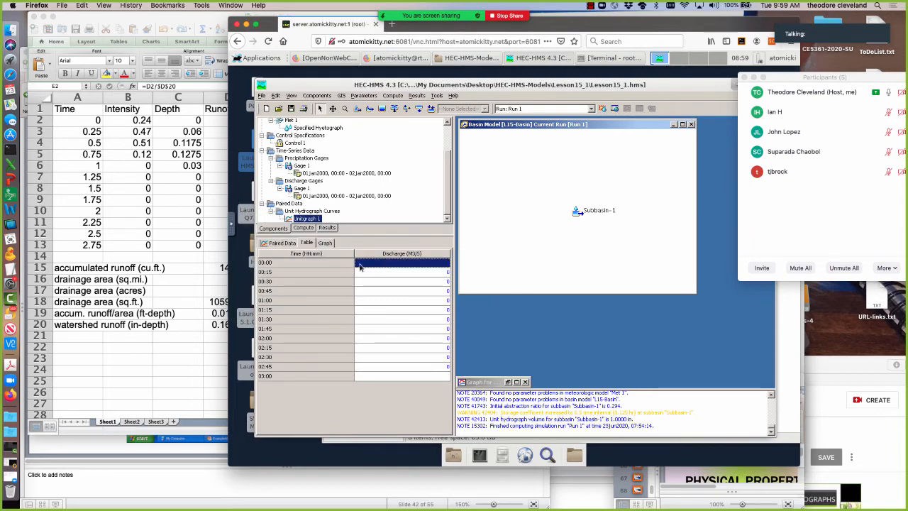
pyautogui.rightClick(359, 266)
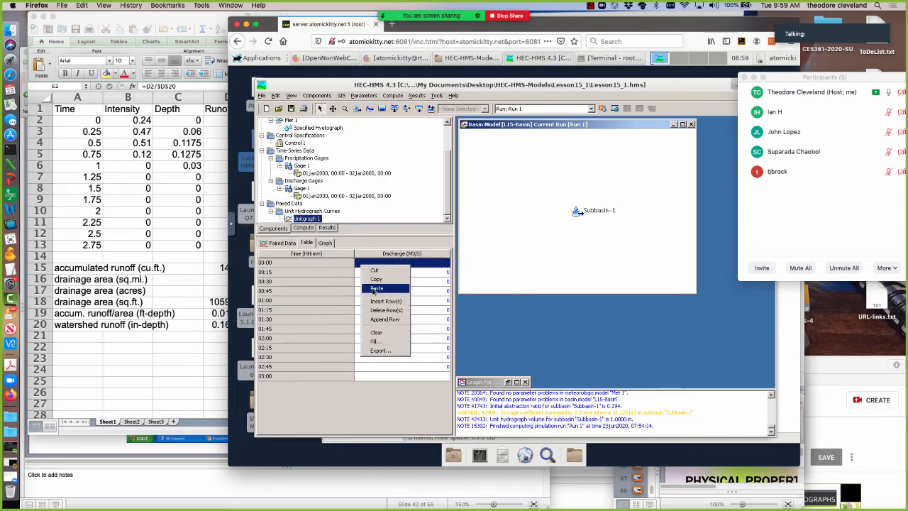
pyautogui.click(374, 289)
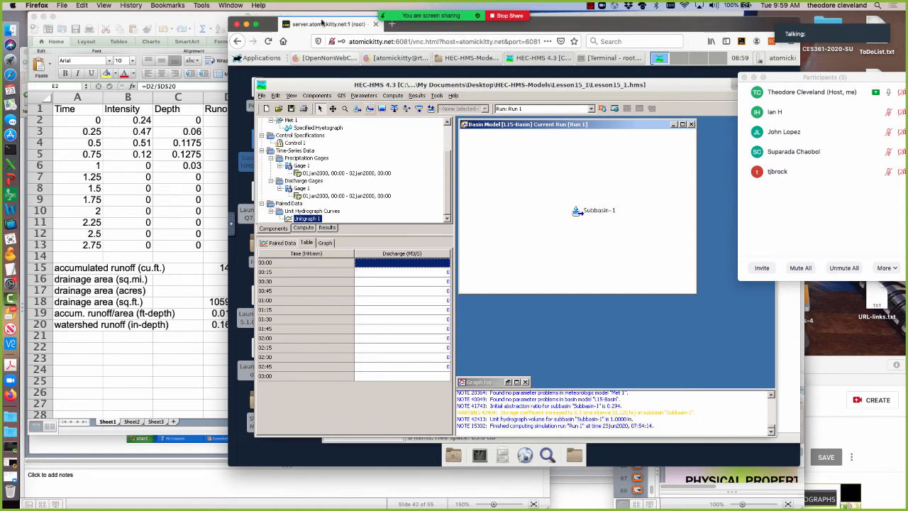
# Enter Unitgraph 1's discharges by hand: 0 at 00:00, 0 at 00:15, 53.45 at 00:30 and 136.75 at 00:45.
pyautogui.moveTo(321, 22); pyautogui.dragTo(395, 18)
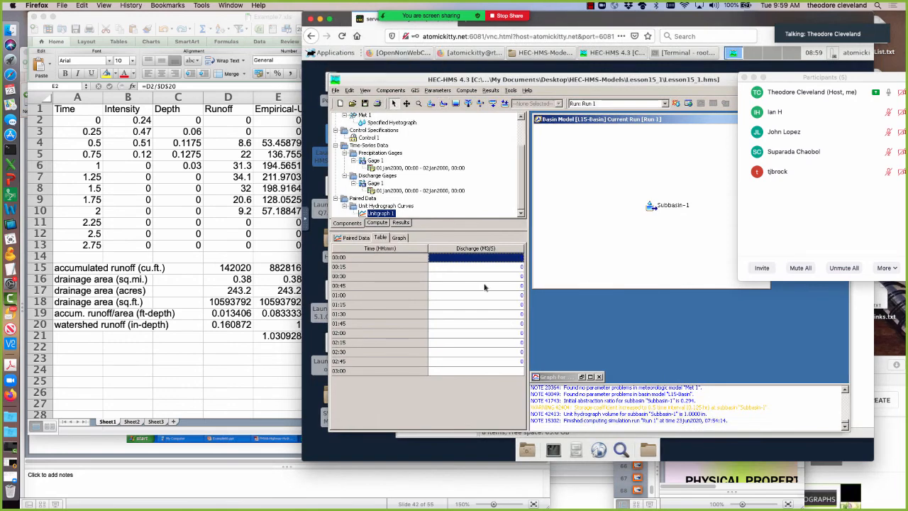
pyautogui.write('0')
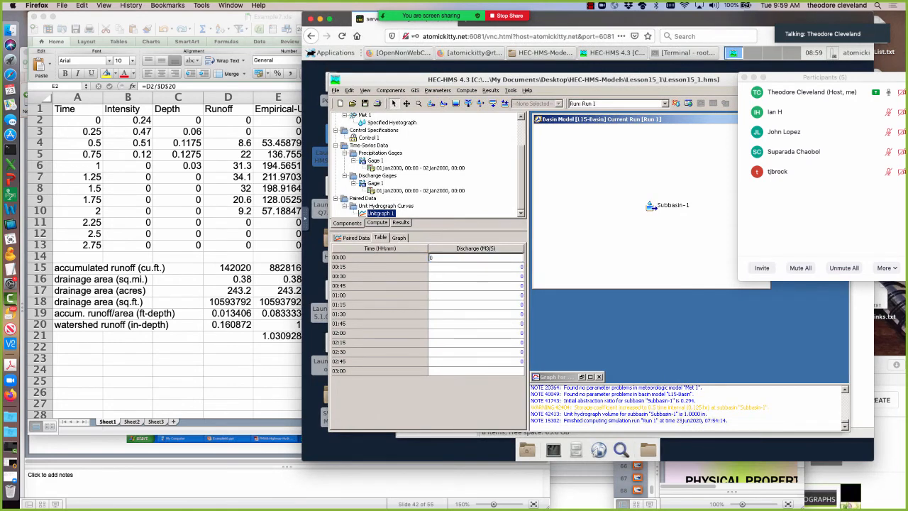
pyautogui.press('Return')
pyautogui.write('0')
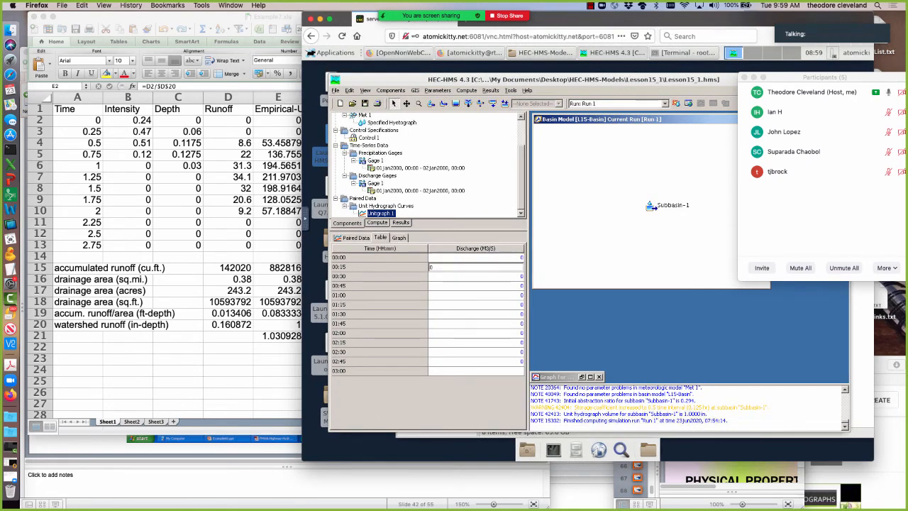
pyautogui.press('Return')
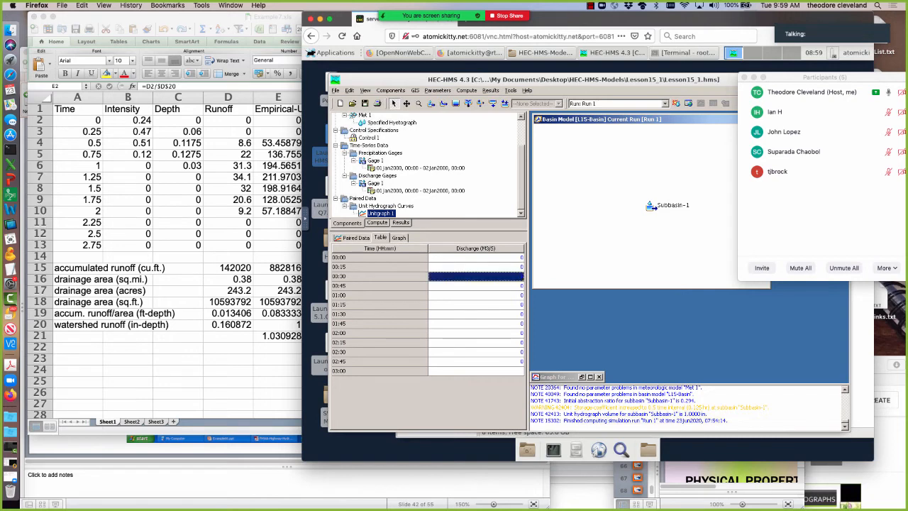
pyautogui.write('53.45')
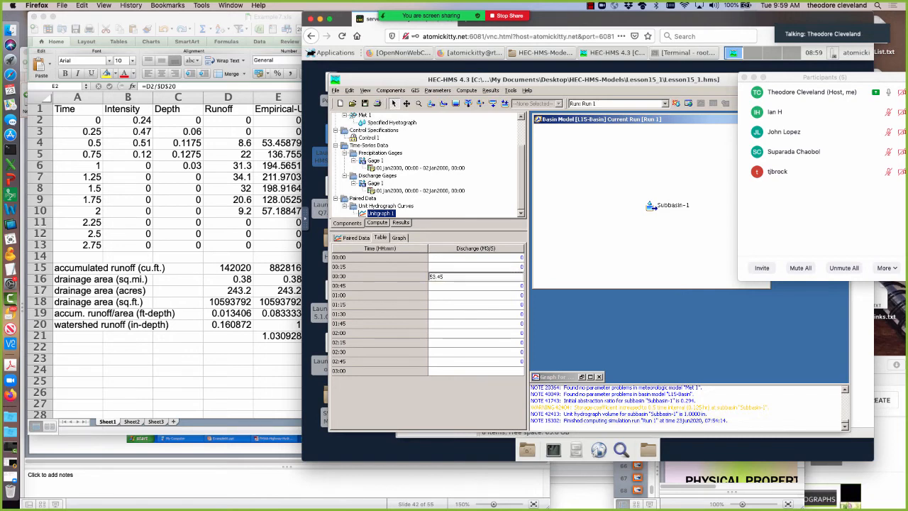
pyautogui.press('Return')
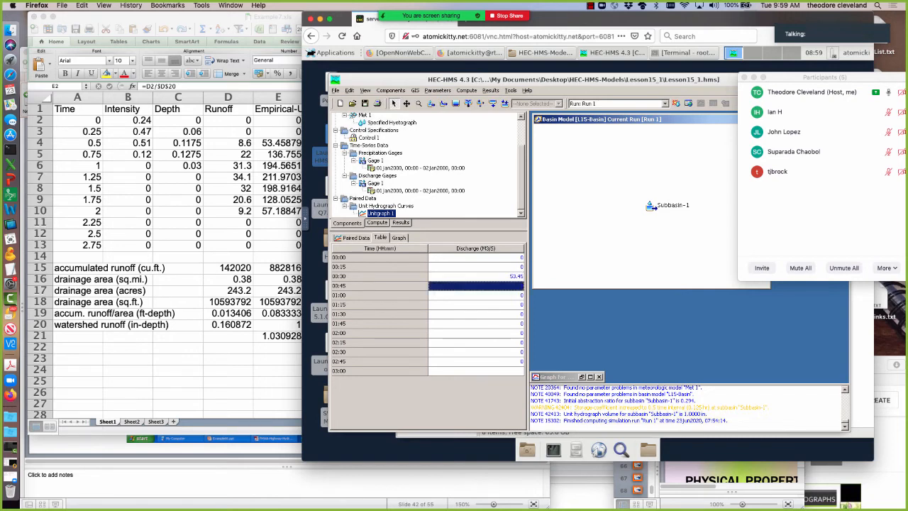
pyautogui.write('1')
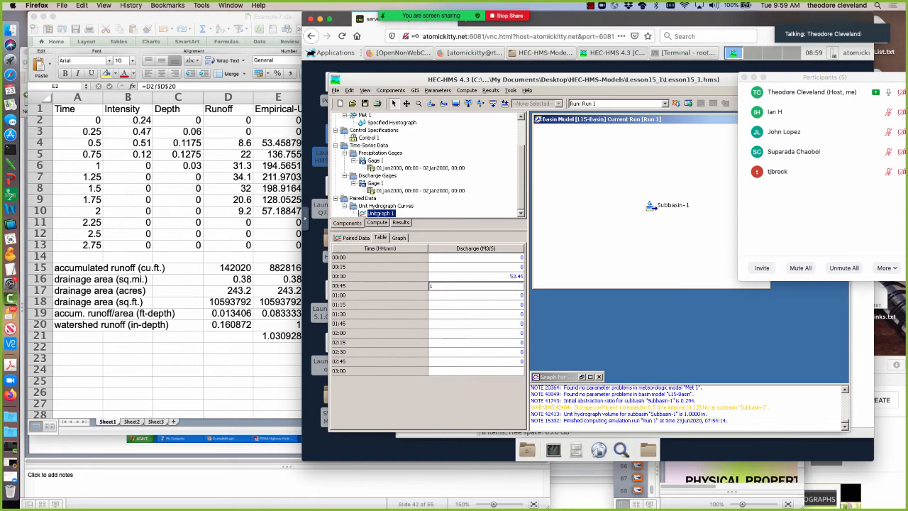
pyautogui.write('36.75')
pyautogui.press('Return')
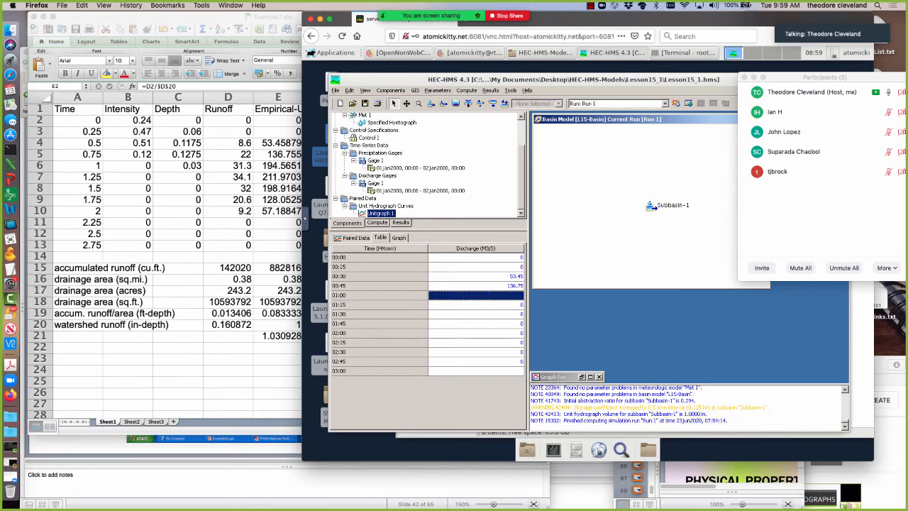
# Enter discharges of 194.56 at 01:00, 211.97 at 01:15 and 198.91 at 01:30 for Unitgraph 1.
pyautogui.write('194.56')
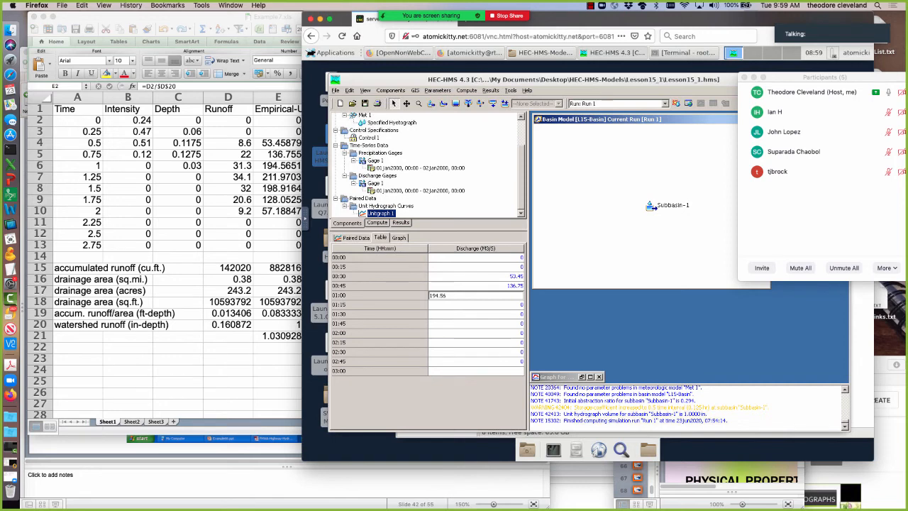
pyautogui.press('Return')
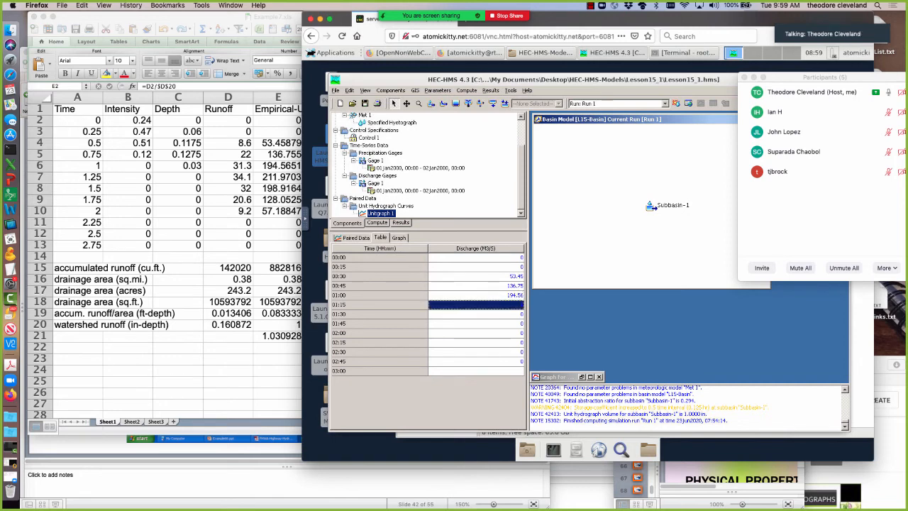
pyautogui.write('2')
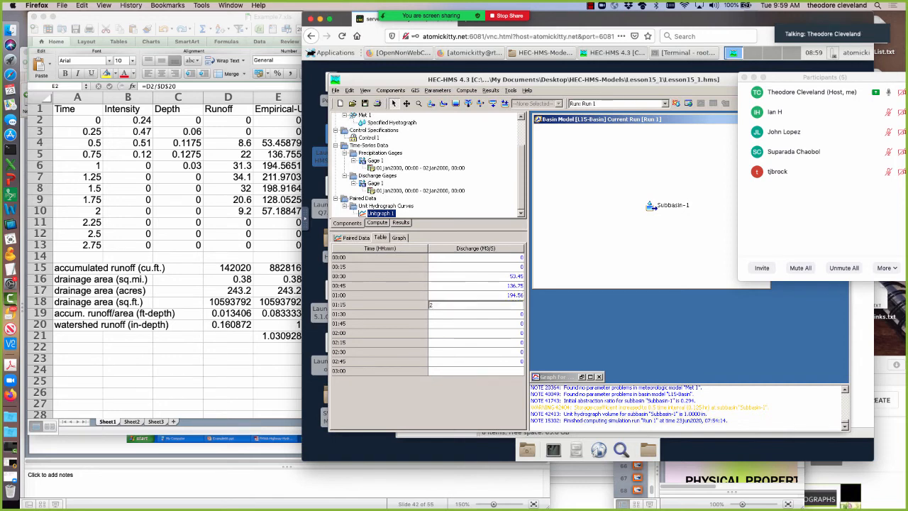
pyautogui.write('11.97')
pyautogui.press('Return')
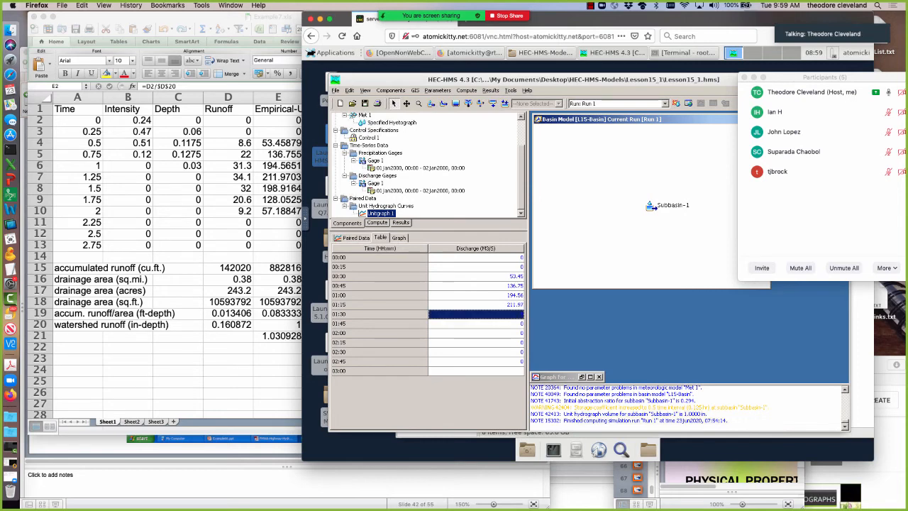
pyautogui.write('198.91')
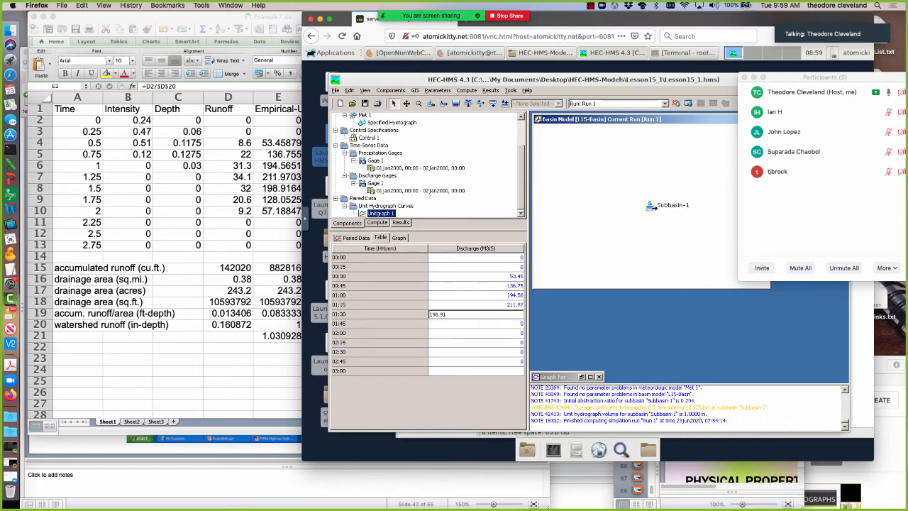
pyautogui.press('Return')
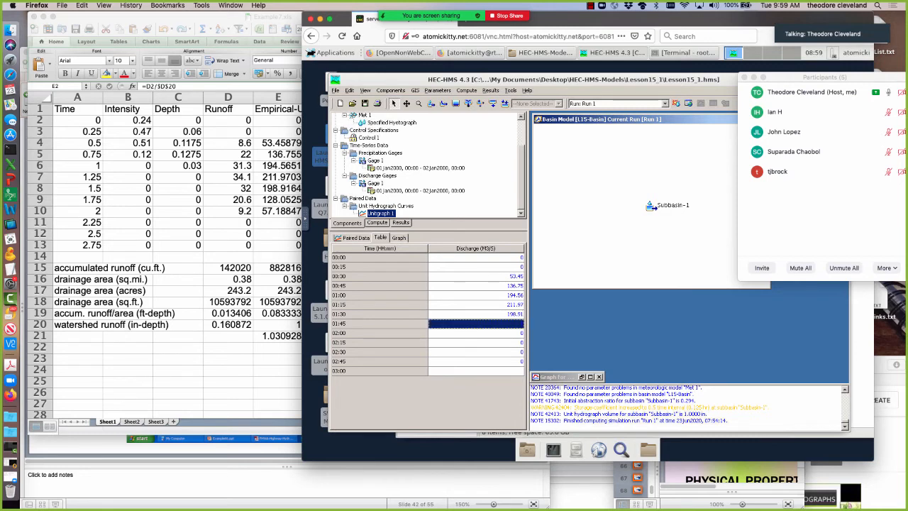
# Complete Unitgraph 1's discharges with 128.05 at 01:45, 57.18 at 02:00 and 0 at 03:00.
pyautogui.write('12')
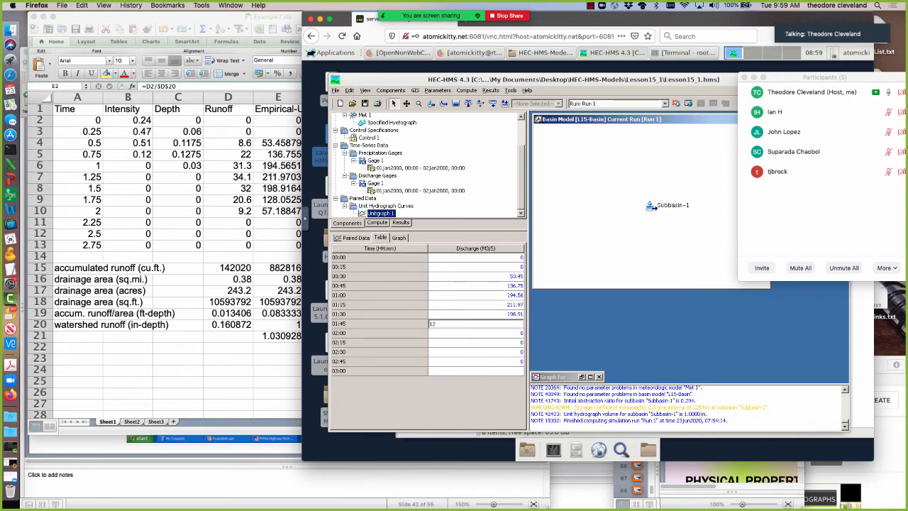
pyautogui.write('8.05')
pyautogui.press('Return')
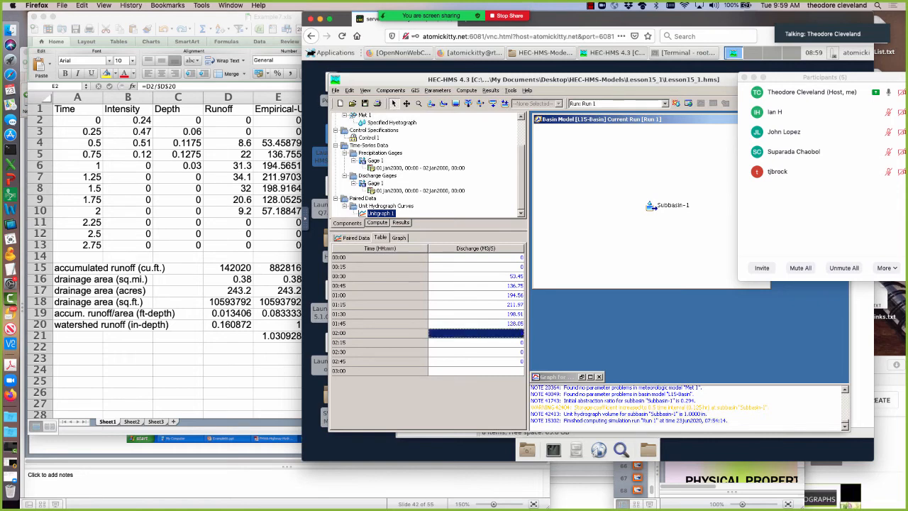
pyautogui.write('57.18')
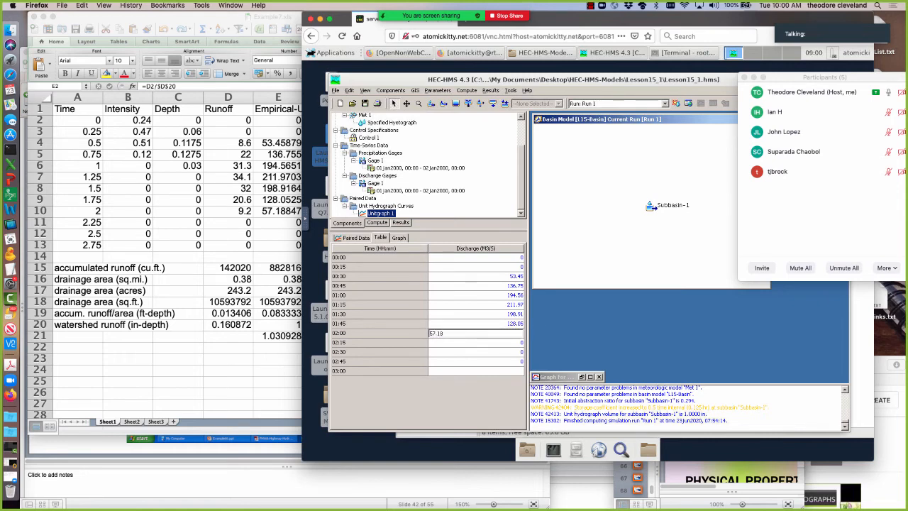
pyautogui.press('Return')
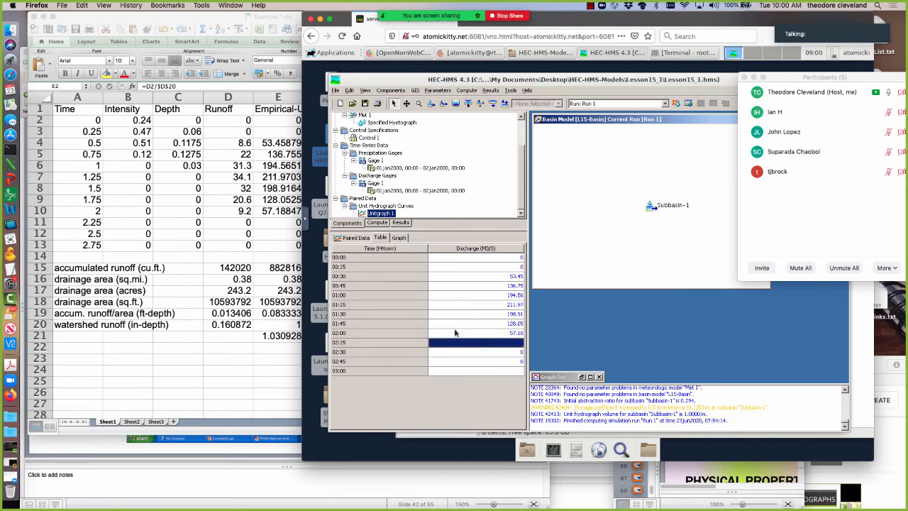
pyautogui.click(468, 371)
pyautogui.write('0')
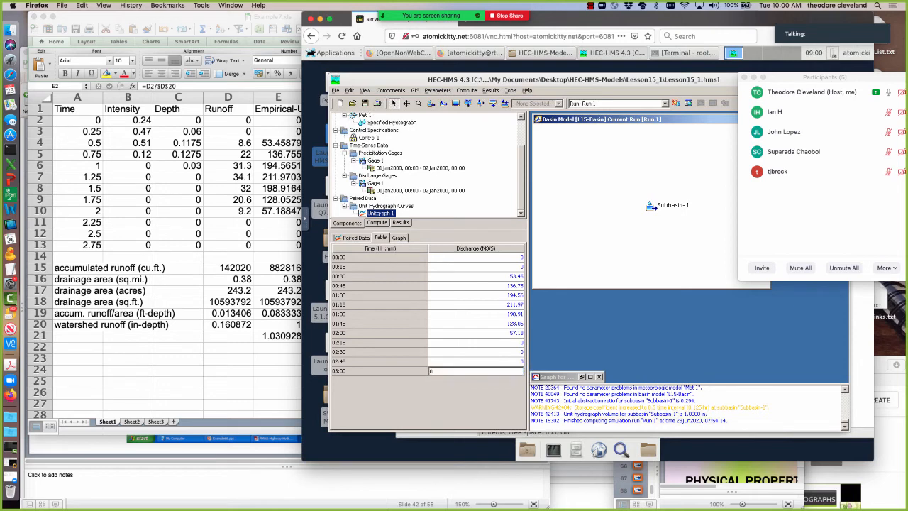
pyautogui.press('Up')
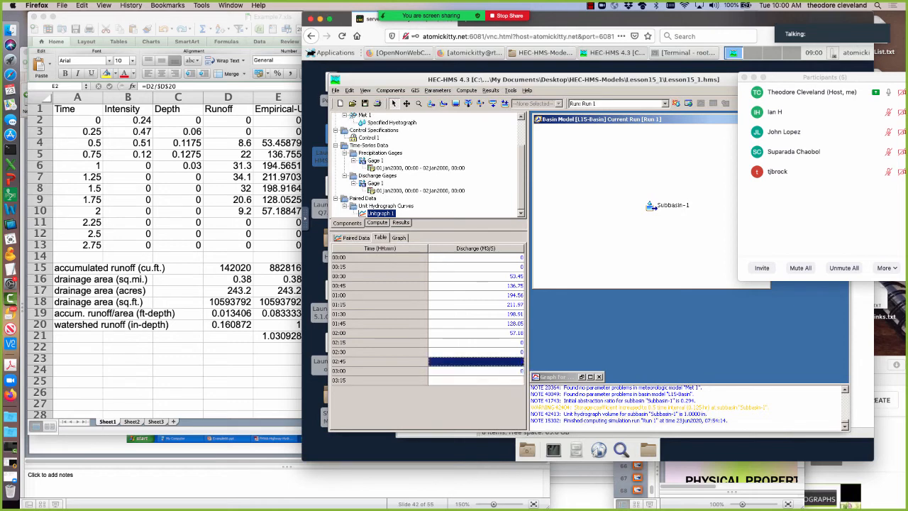
# Examine Unitgraph 1's graph, consult the Empirical UH slide of Lesson14.pptx in PowerPoint, and return to the remote desktop in Firefox.
pyautogui.click(405, 238)
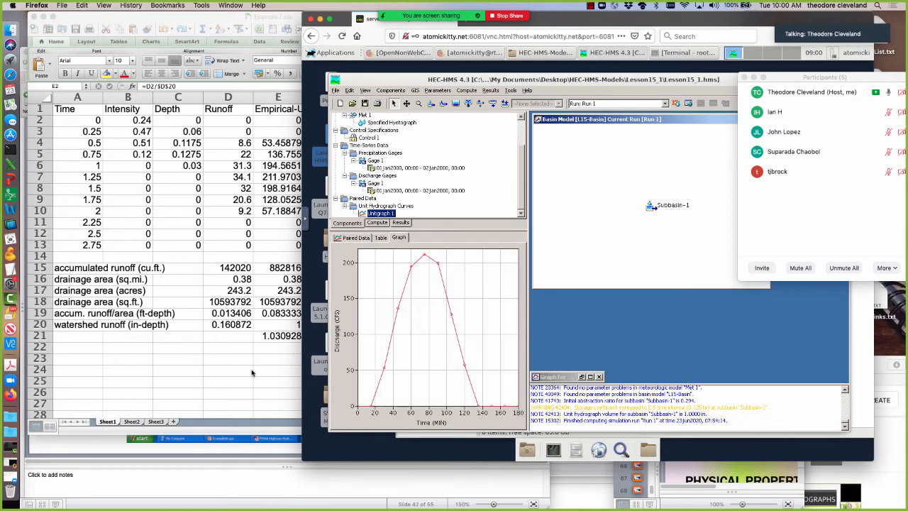
pyautogui.click(117, 449)
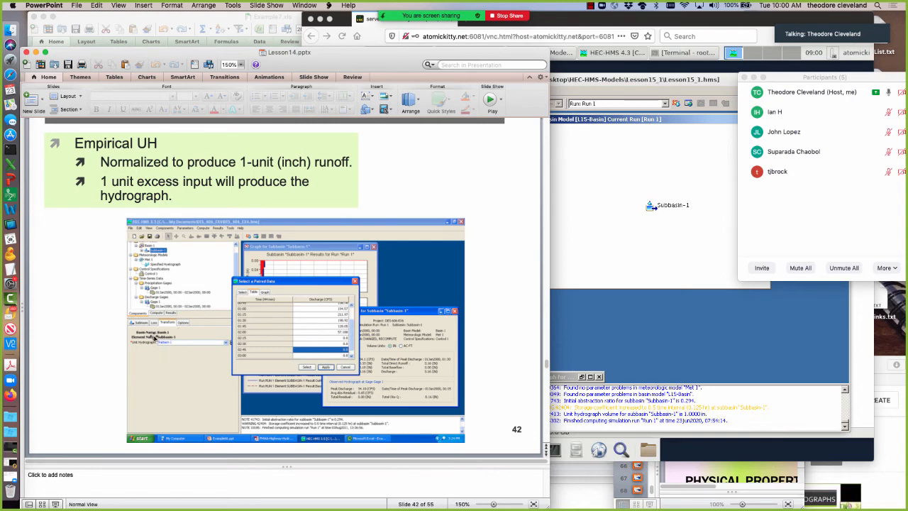
pyautogui.click(637, 325)
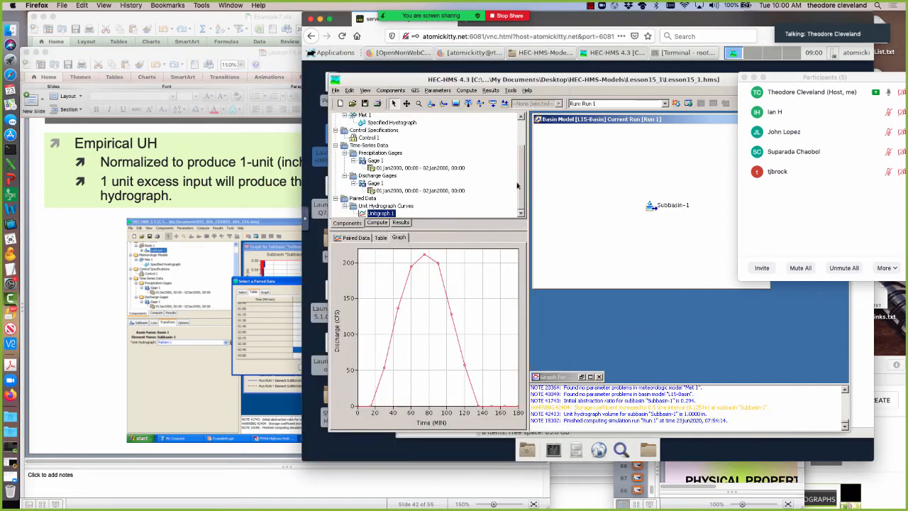
# Change Subbasin-1's transform method to User-Specified Unit Hydrograph and accept losing its current transform data.
pyautogui.scroll(3, 522, 129)
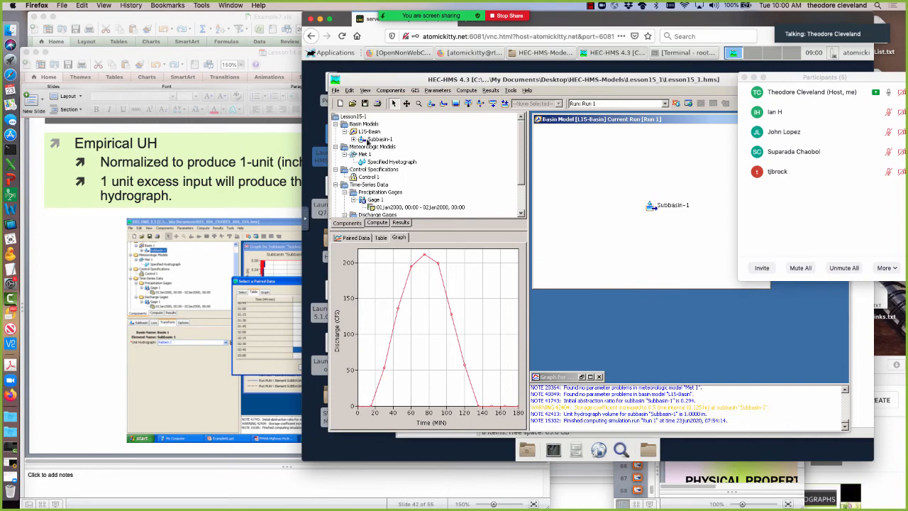
pyautogui.click(371, 140)
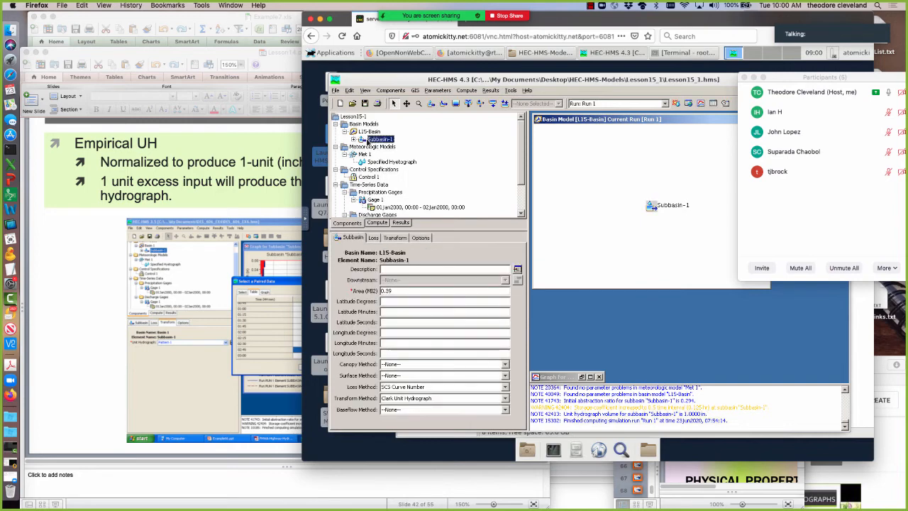
pyautogui.click(415, 399)
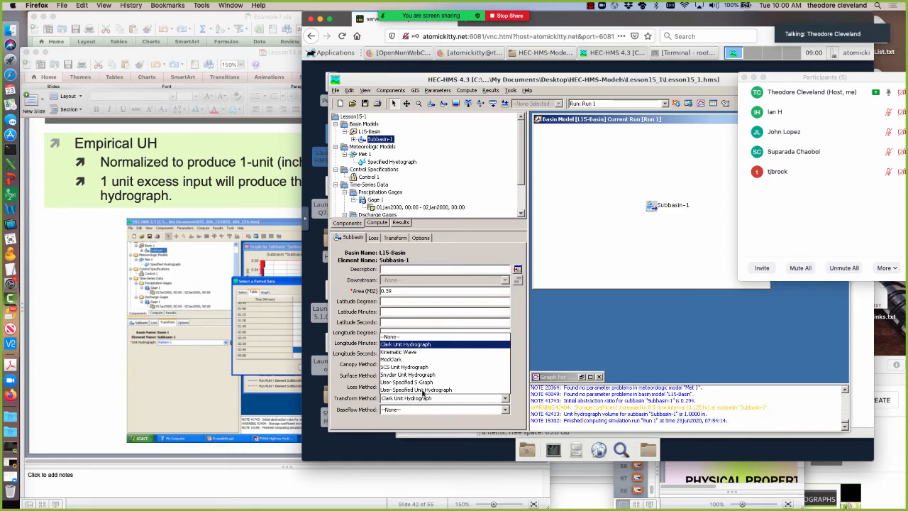
pyautogui.click(422, 391)
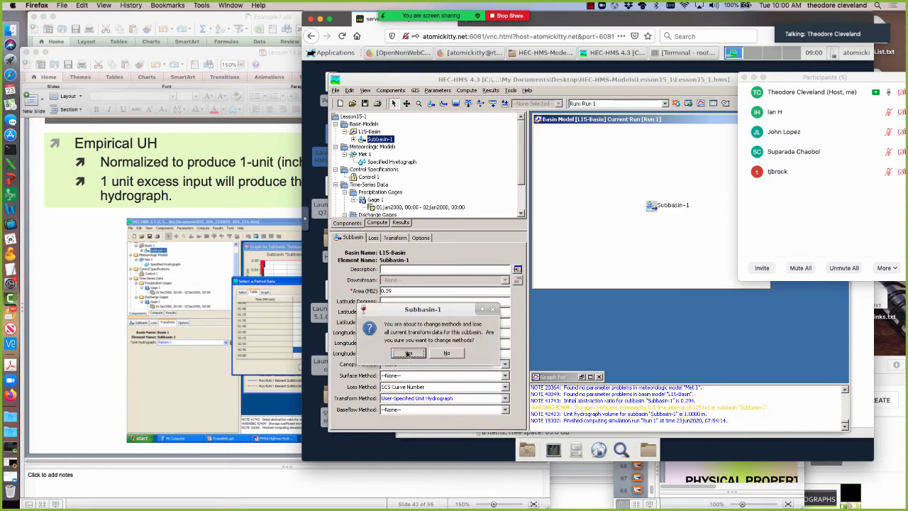
pyautogui.click(408, 352)
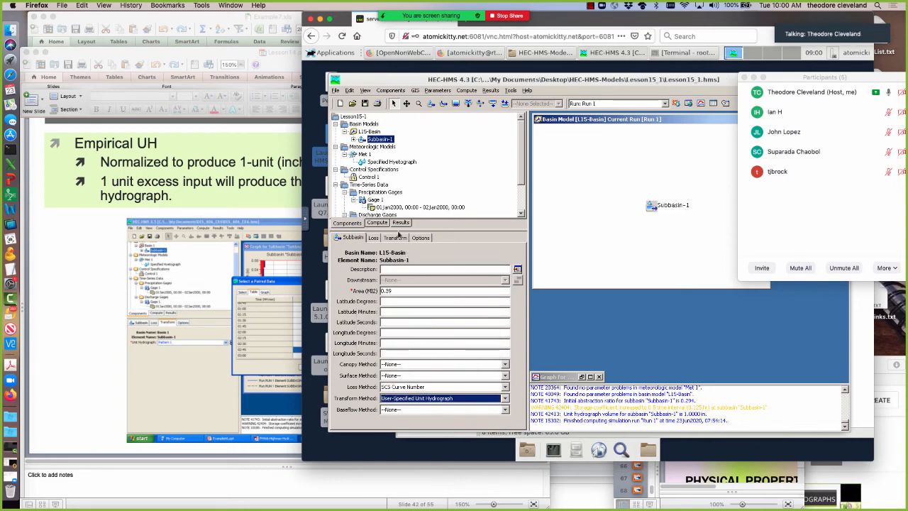
# Assign Unitgraph 1 as the unit hydrograph in Subbasin-1's transform settings.
pyautogui.click(395, 238)
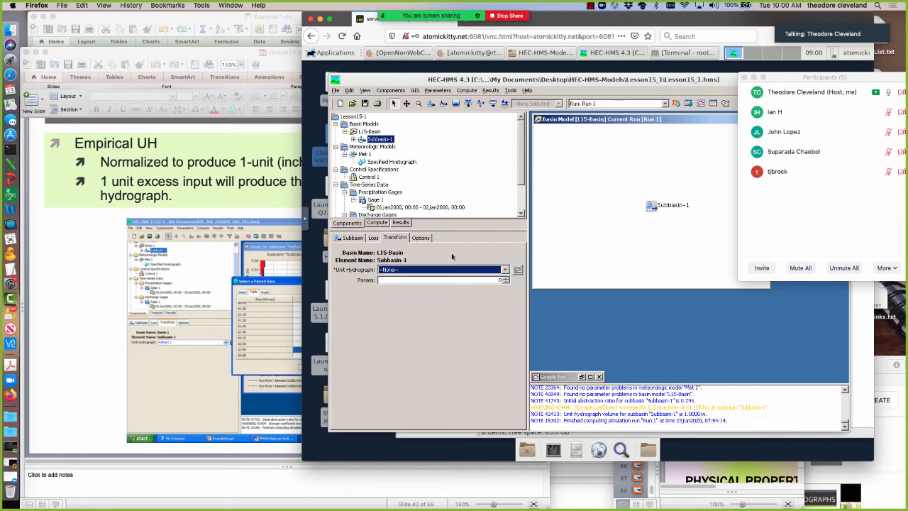
pyautogui.click(506, 270)
pyautogui.click(399, 287)
pyautogui.click(506, 284)
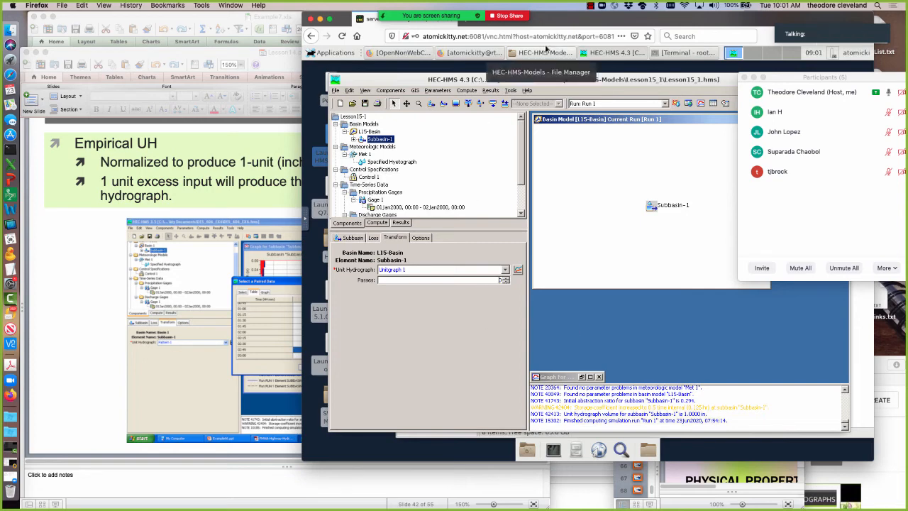
# Compute Run 1 with the new unit hydrograph and display Subbasin-1's results graph at full size.
pyautogui.click(676, 104)
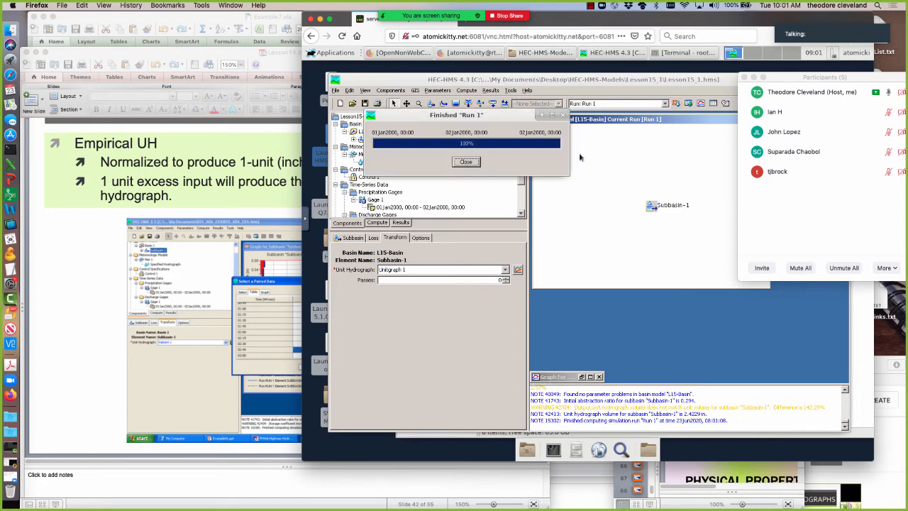
pyautogui.click(470, 163)
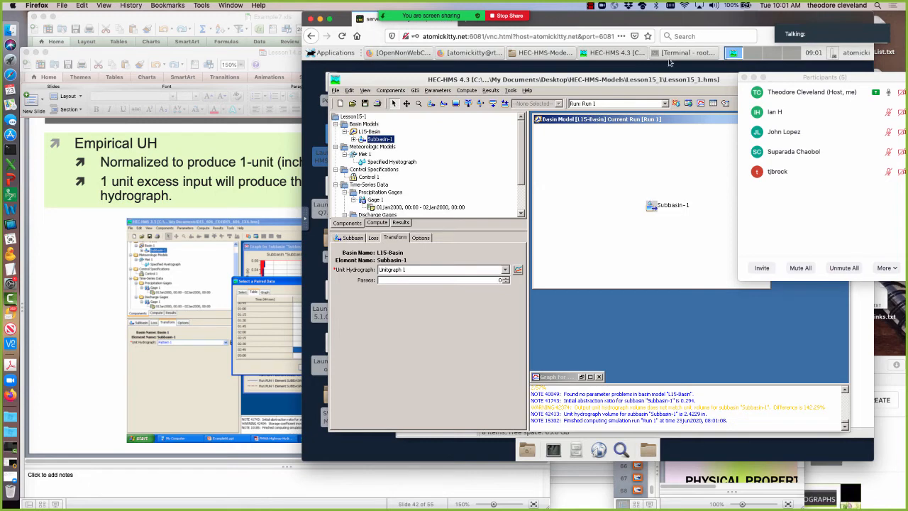
pyautogui.moveTo(762, 17); pyautogui.dragTo(424, 91)
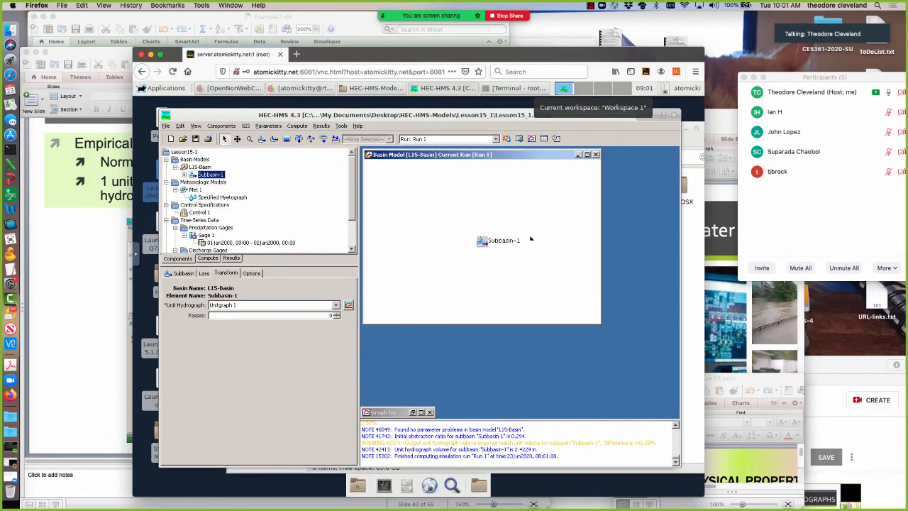
pyautogui.rightClick(482, 244)
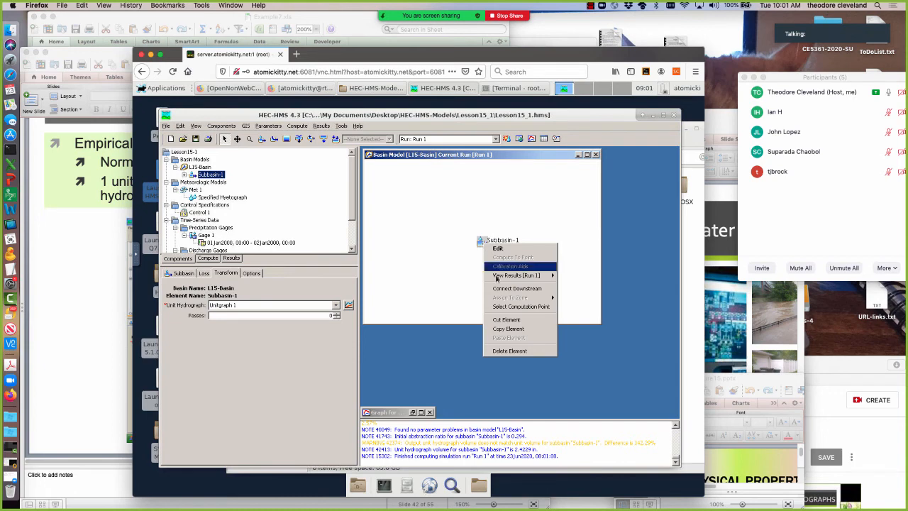
pyautogui.moveTo(528, 275)
pyautogui.click(583, 278)
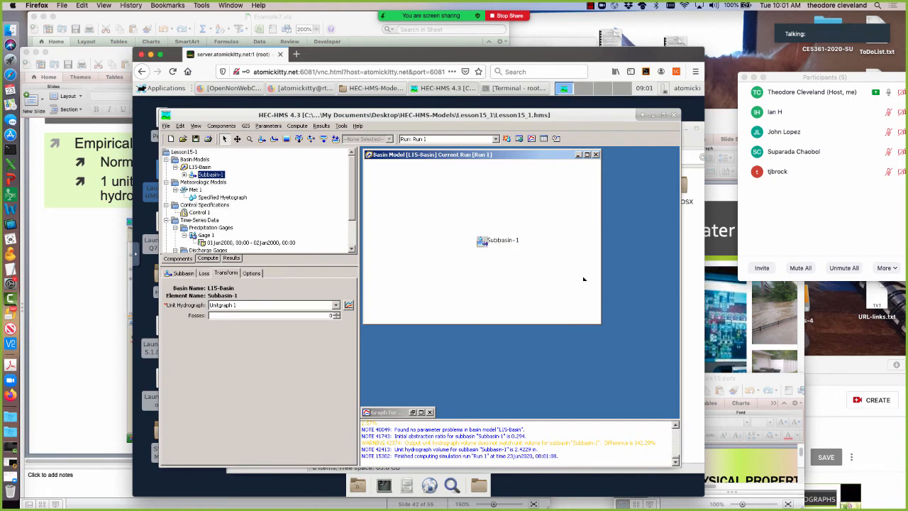
pyautogui.click(420, 412)
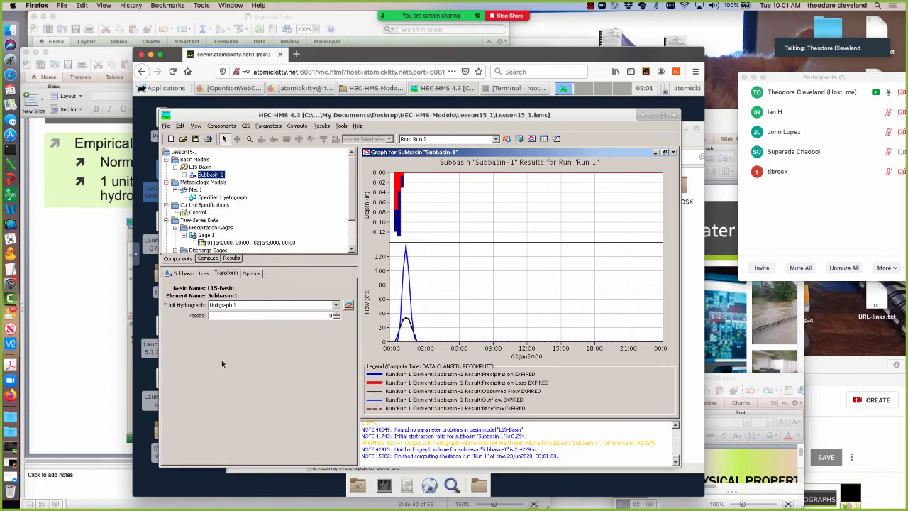
# Check Subbasin-1's loss settings, read slides 43 to 45 of Lesson14.pptx in PowerPoint, and return to the remote desktop in Firefox.
pyautogui.click(204, 274)
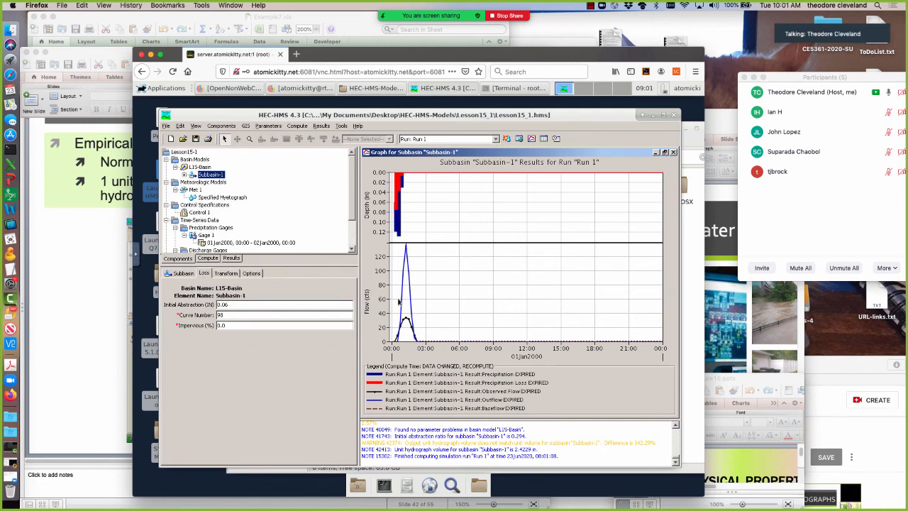
pyautogui.click(106, 284)
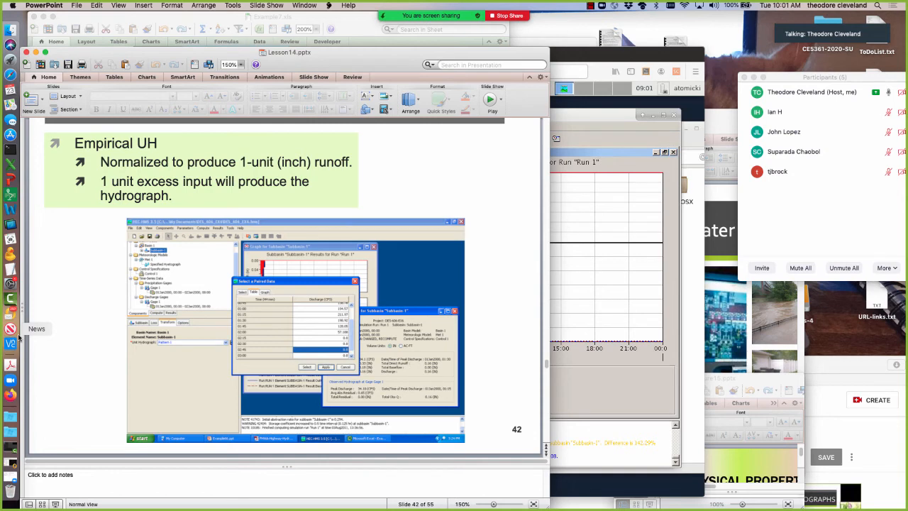
pyautogui.press('pagedown')
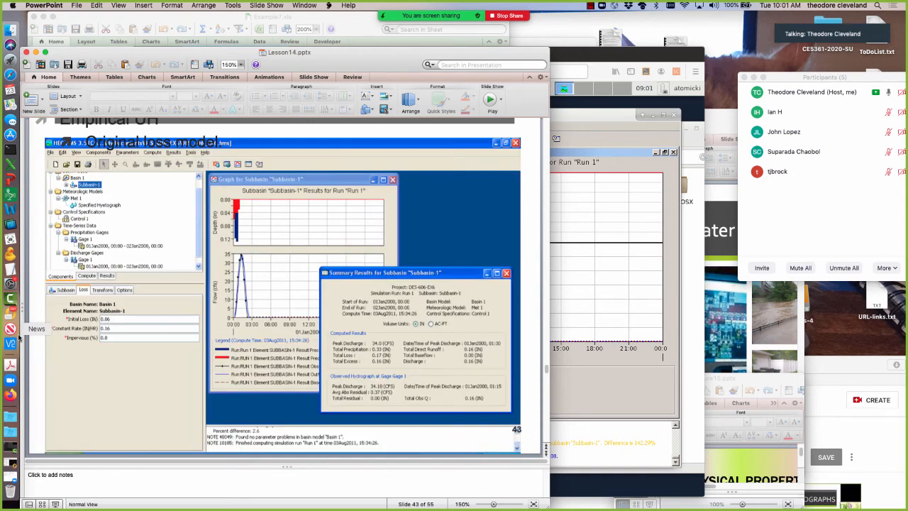
pyautogui.press('pagedown')
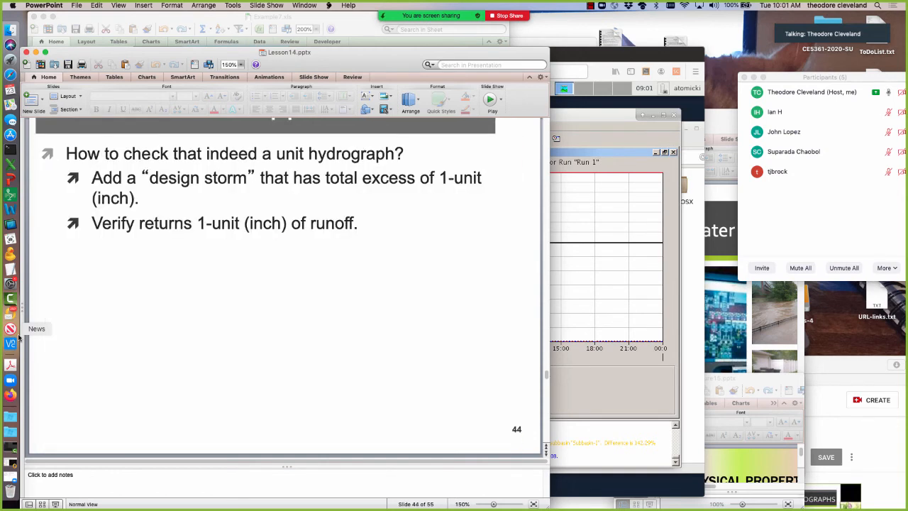
pyautogui.press('pagedown')
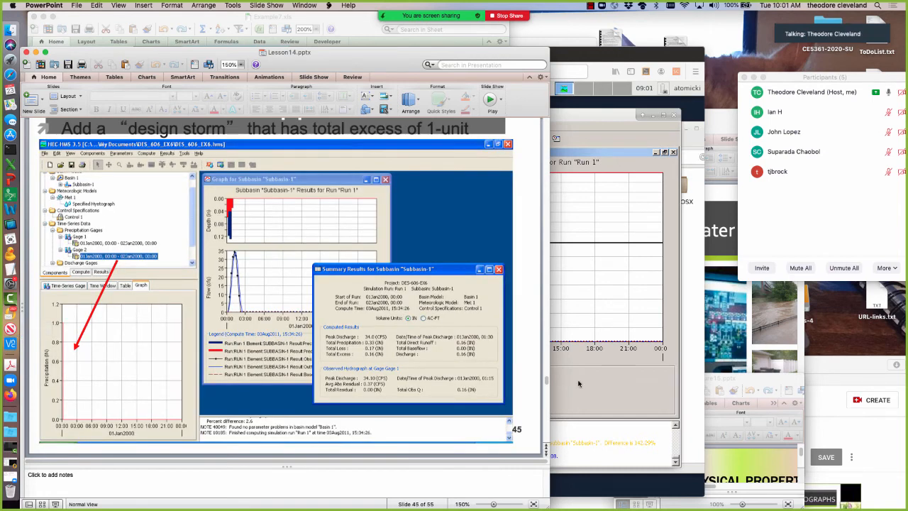
pyautogui.click(578, 383)
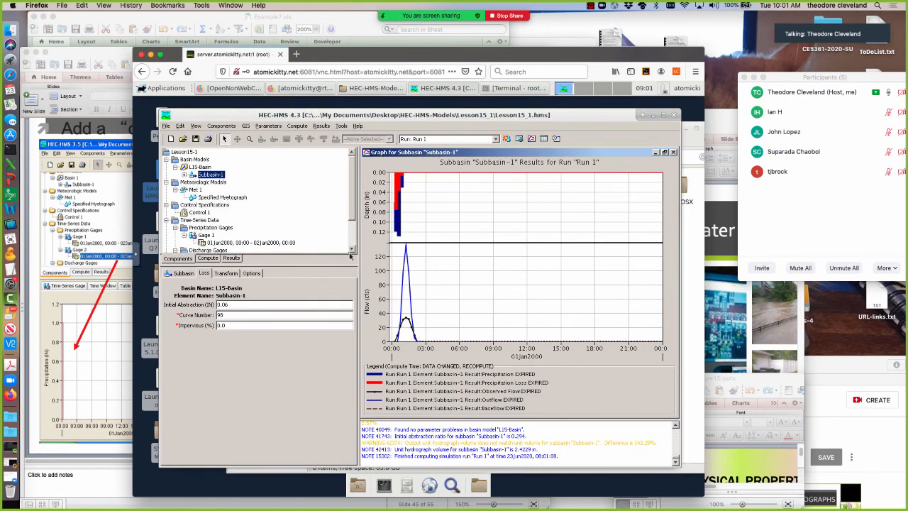
# Create a new precipitation gage named Gage 2 in the time-series data.
pyautogui.scroll(-3, 350, 256)
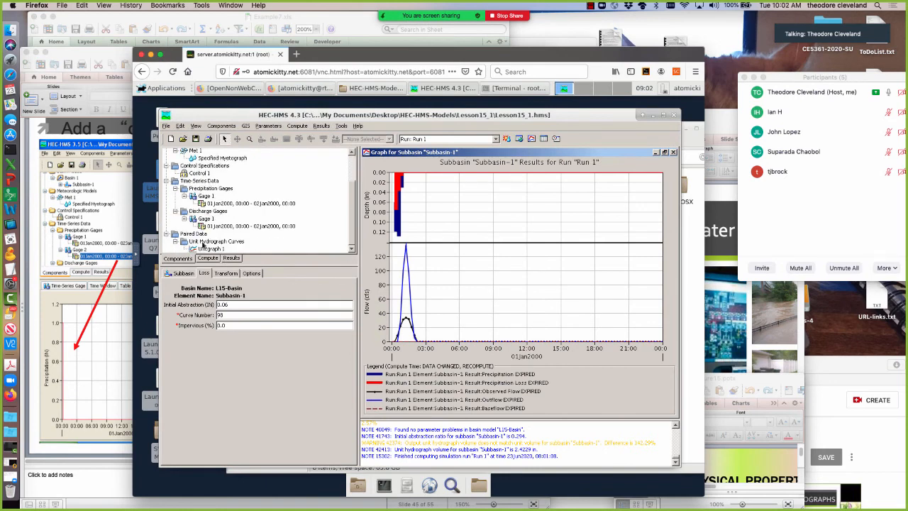
pyautogui.click(217, 126)
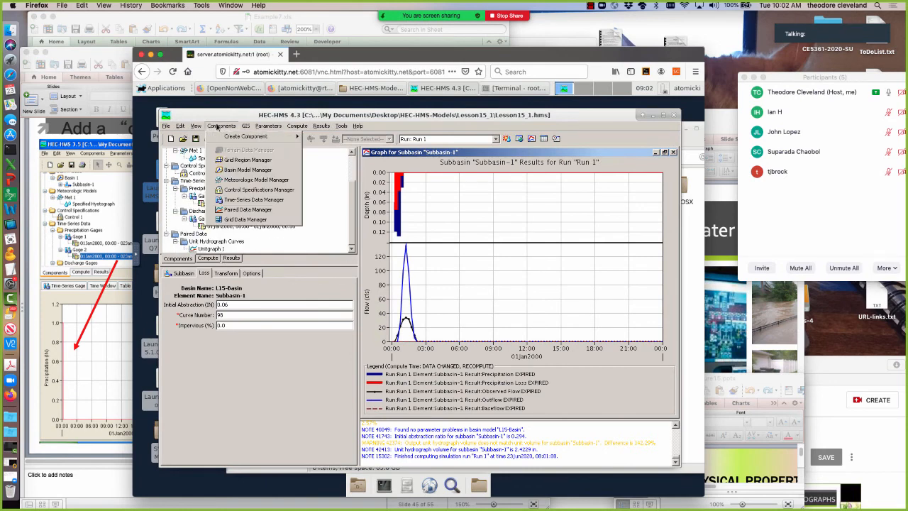
pyautogui.click(241, 201)
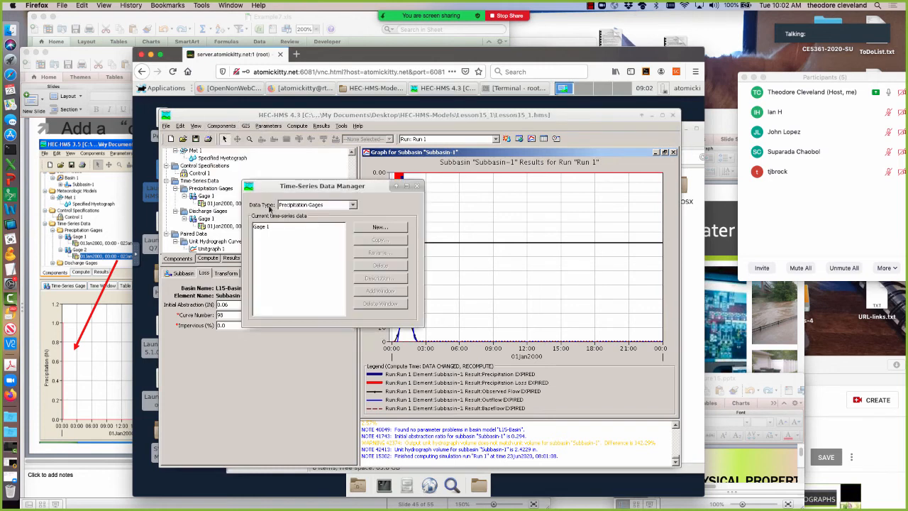
pyautogui.click(385, 228)
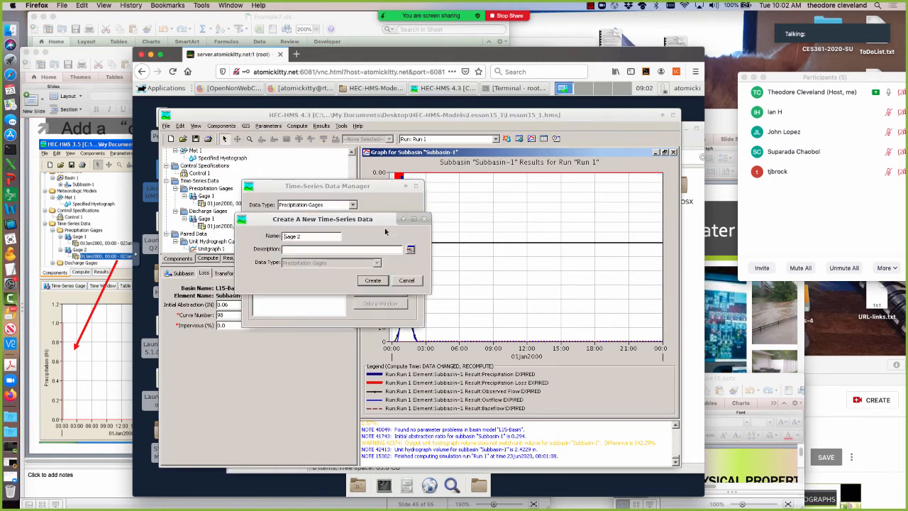
pyautogui.click(373, 281)
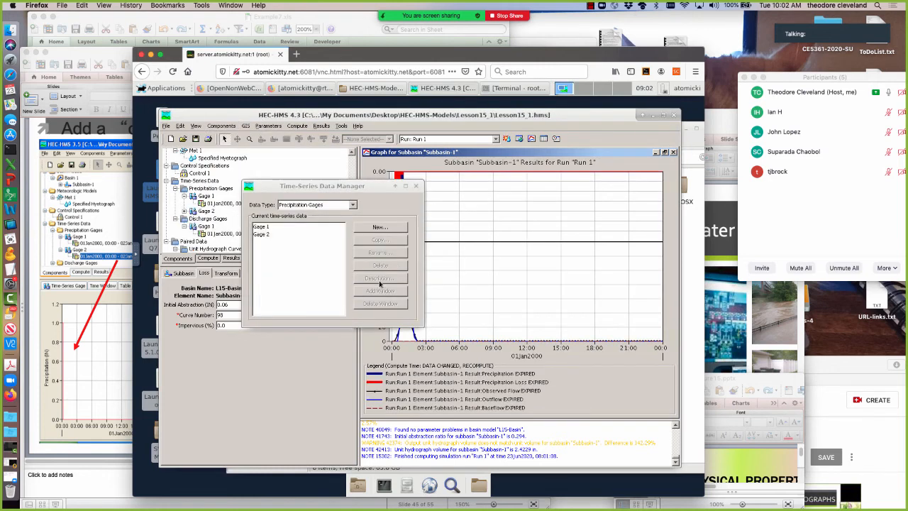
pyautogui.click(416, 186)
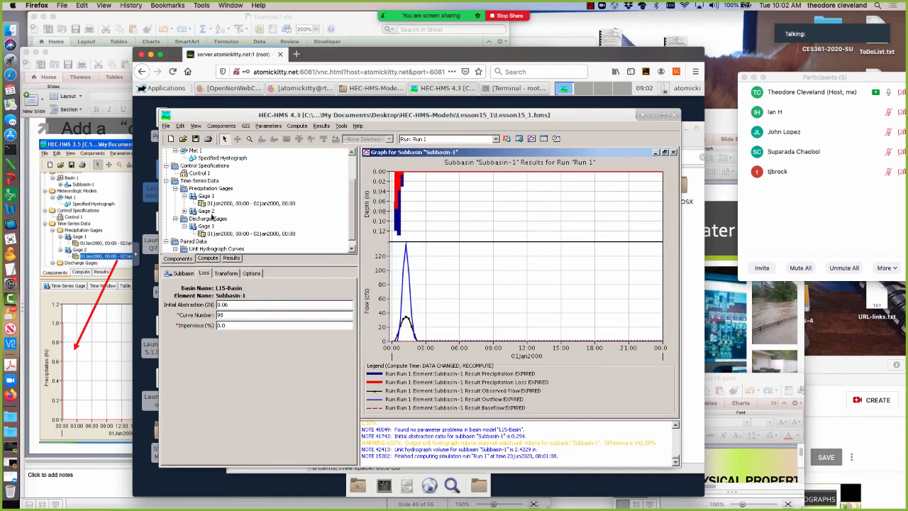
# Set the units of precipitation Gage 2 to Incremental Inches.
pyautogui.click(184, 210)
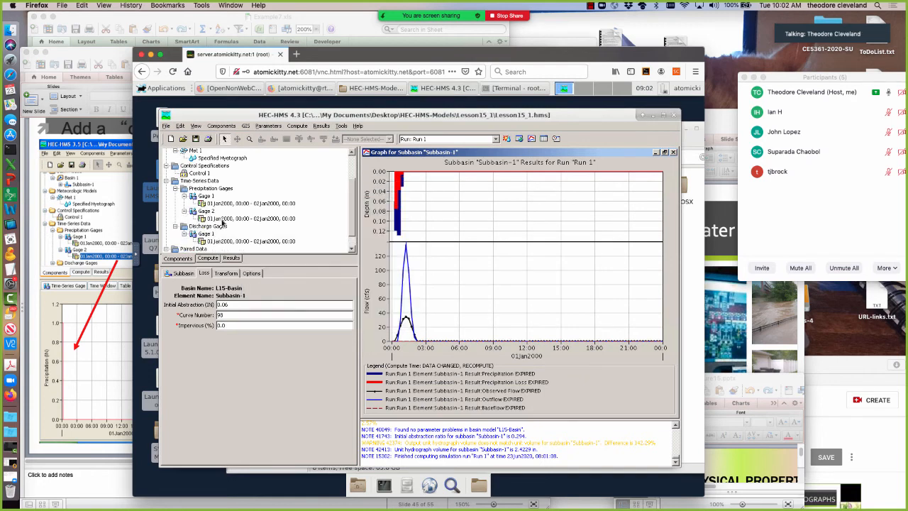
pyautogui.click(222, 219)
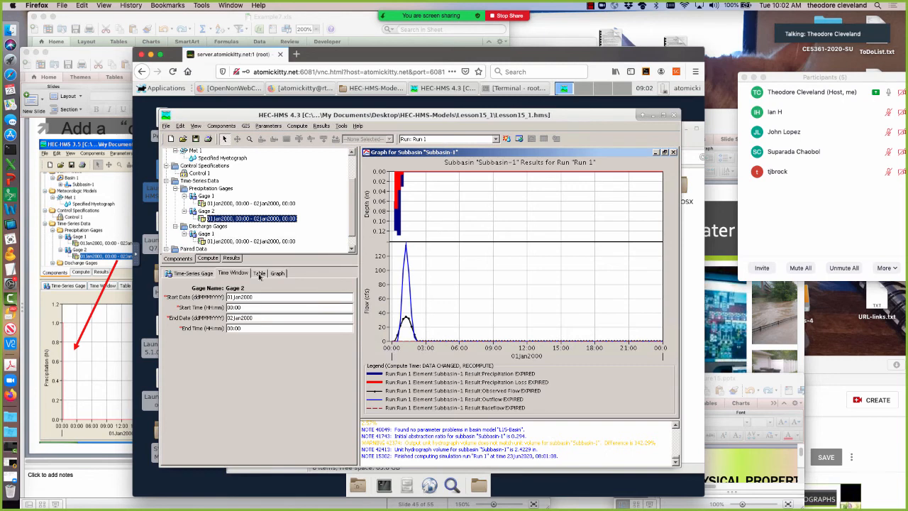
pyautogui.click(199, 277)
pyautogui.click(270, 320)
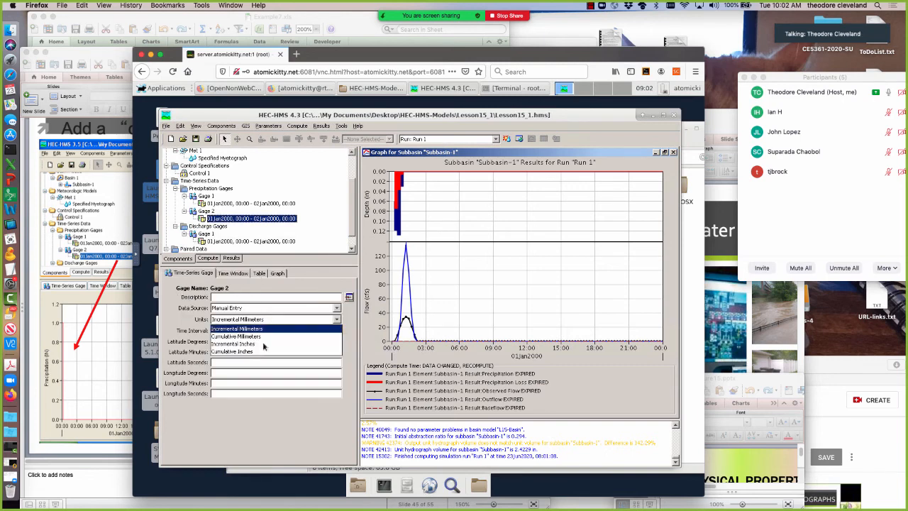
pyautogui.click(265, 344)
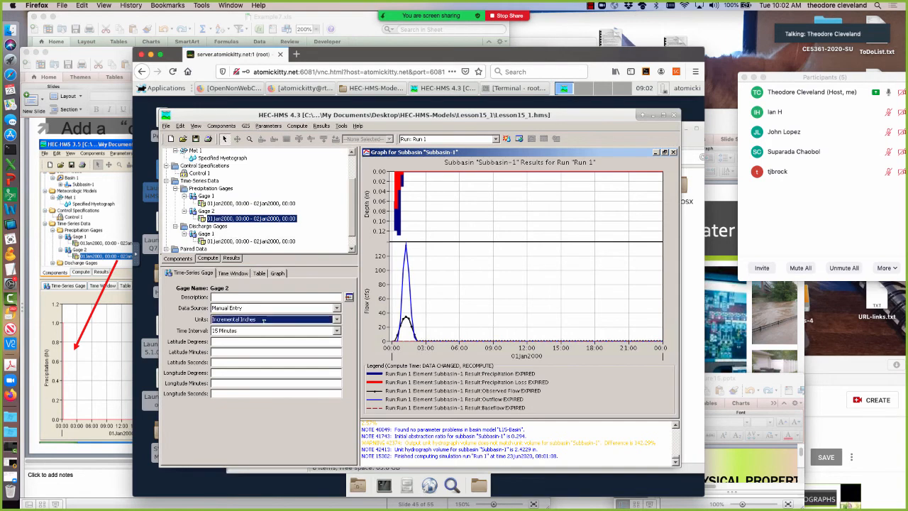
# Enter precipitation of 1 inch at 00:15 and 0 at 00:30 on 01Jan2000 for Gage 2.
pyautogui.click(259, 273)
pyautogui.click(292, 302)
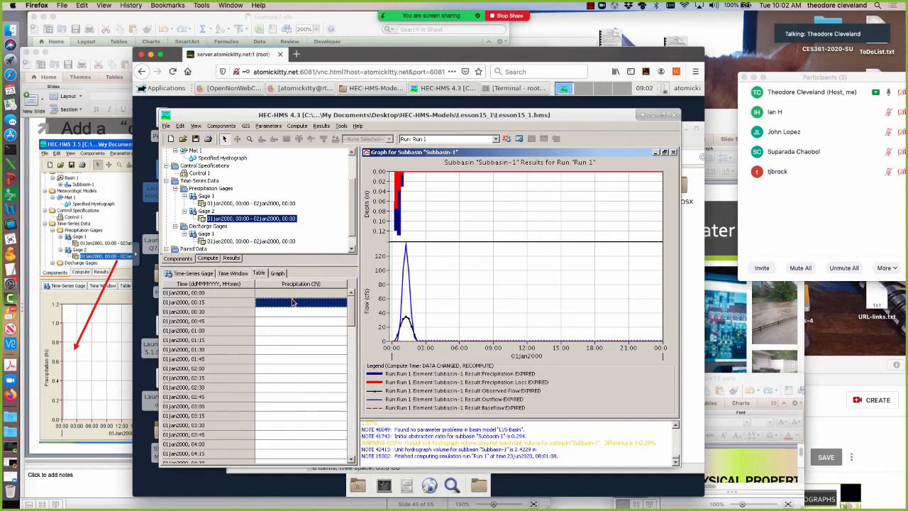
pyautogui.write('1')
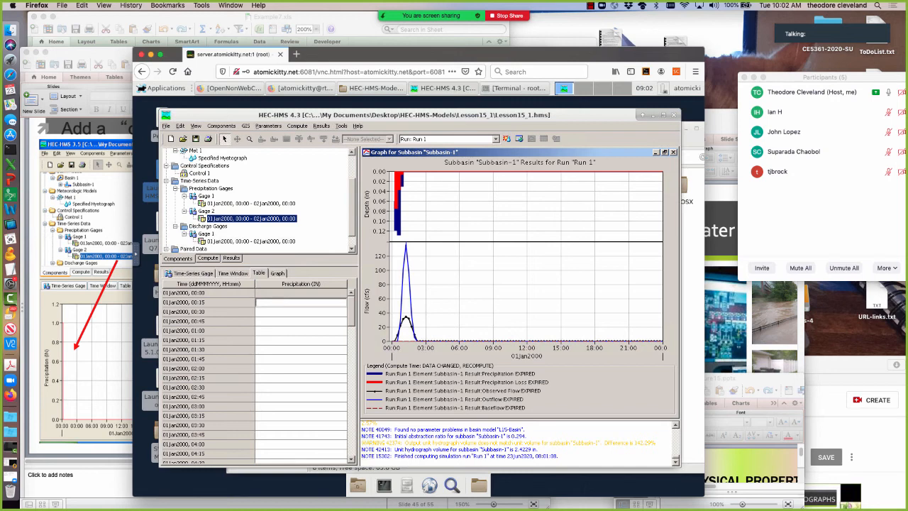
pyautogui.press('Return')
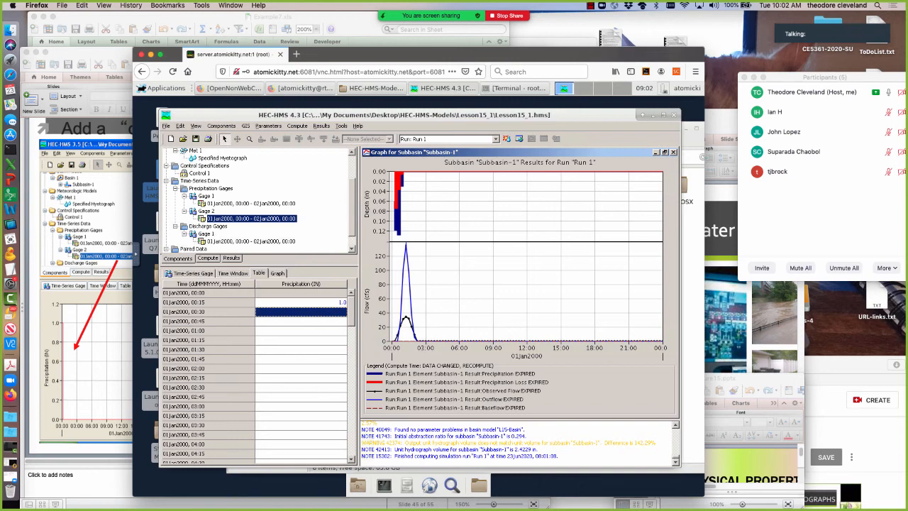
pyautogui.write('0')
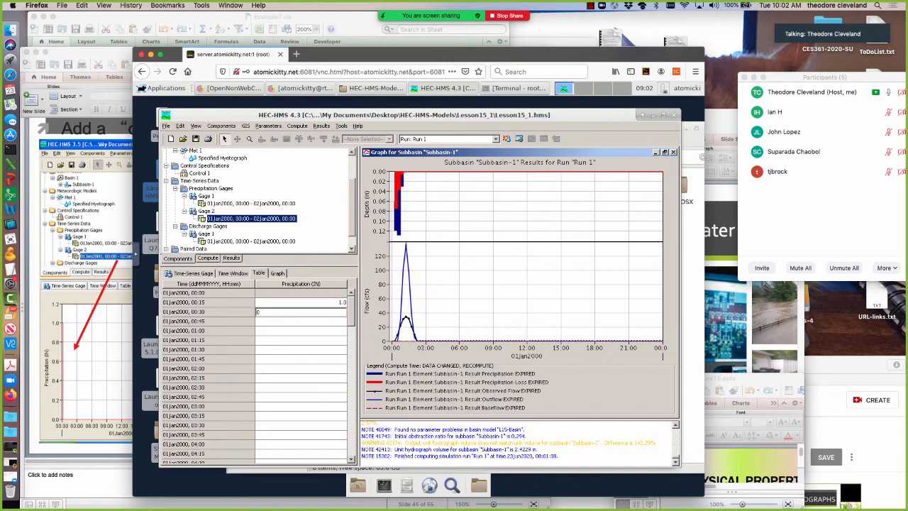
pyautogui.press('Return')
# Fill Gage 2's precipitation from 00:30 through 02Jan2000, 00:00 by repeating the first value, and show the gage's graph.
pyautogui.click(330, 312)
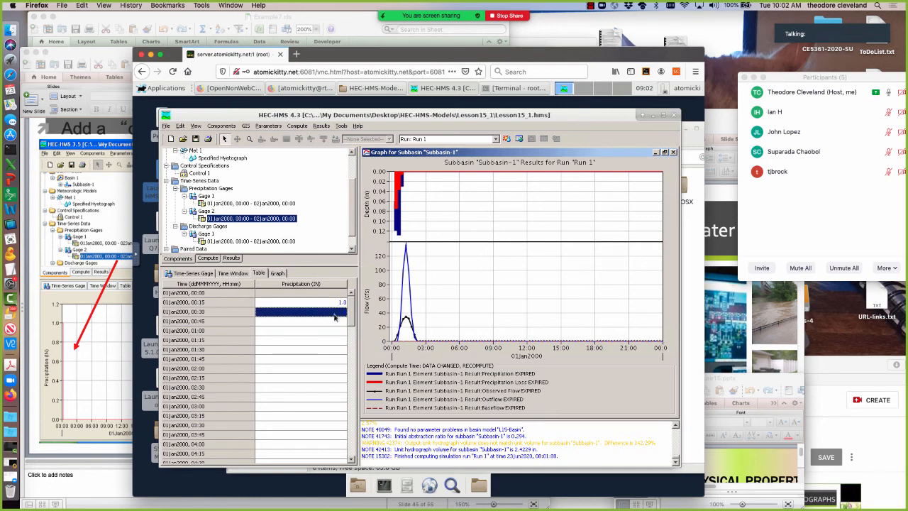
pyautogui.moveTo(330, 315); pyautogui.dragTo(314, 461)
pyautogui.rightClick(314, 461)
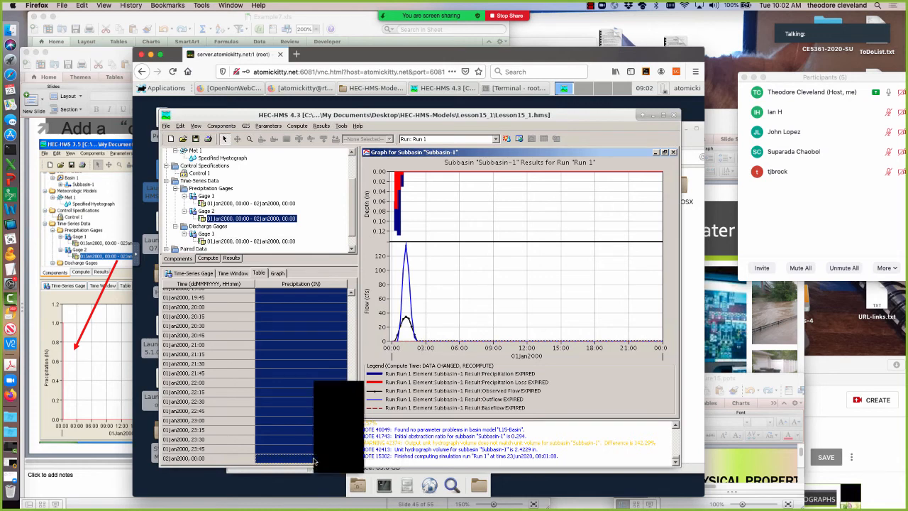
pyautogui.click(334, 432)
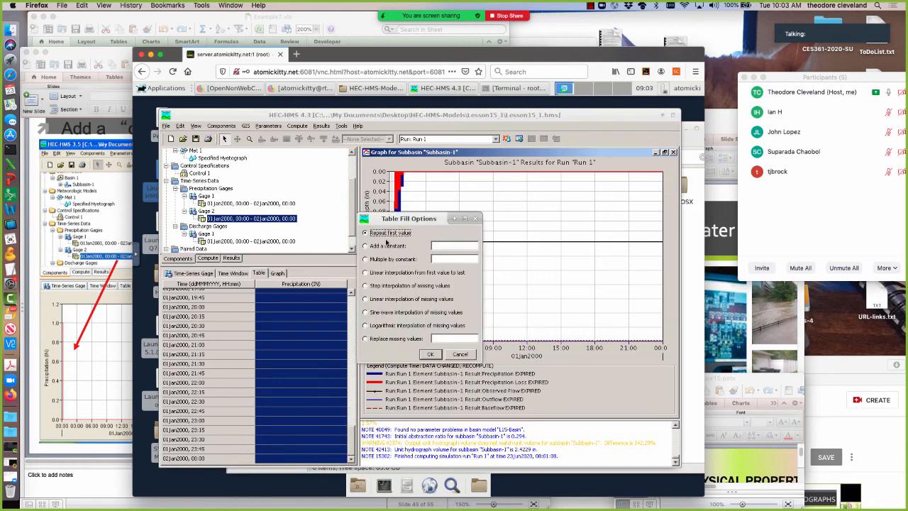
pyautogui.click(432, 354)
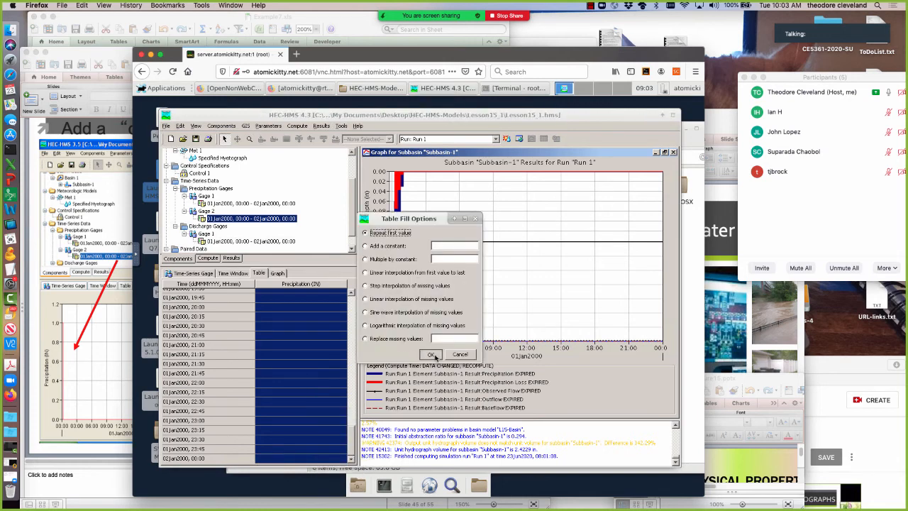
pyautogui.click(277, 273)
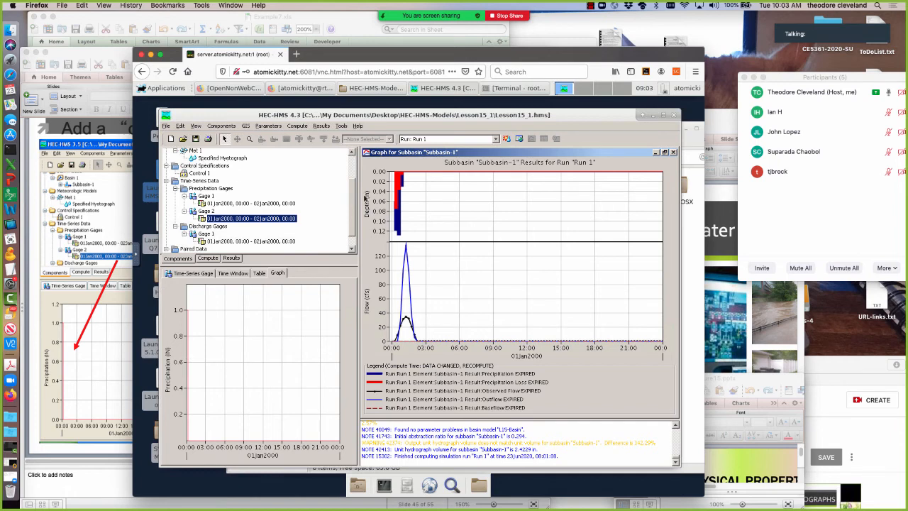
# Assign Gage 2 to Subbasin-1 in Met 1's specified hyetograph and recompute Run 1.
pyautogui.scroll(3, 327, 170)
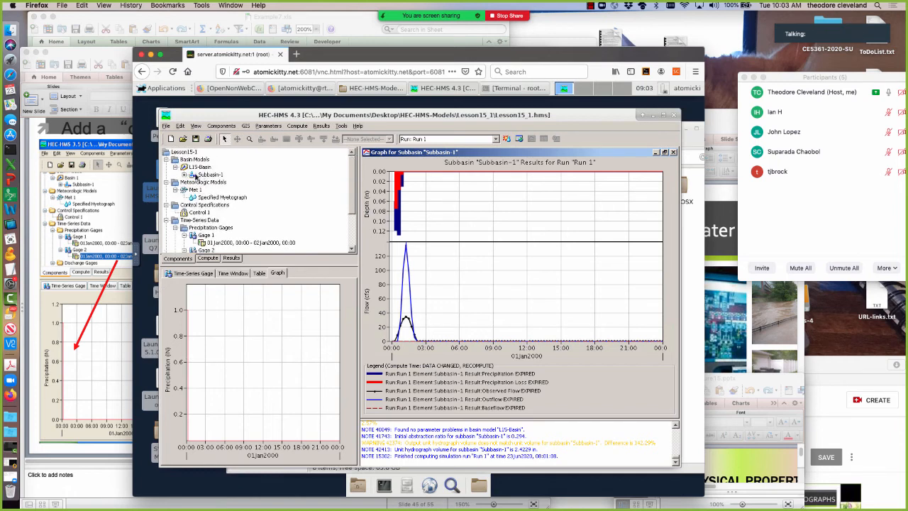
pyautogui.click(187, 191)
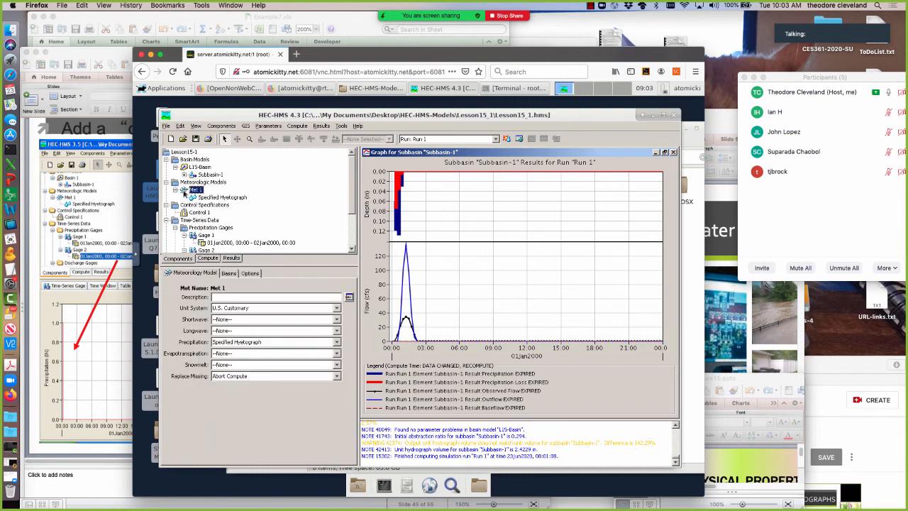
pyautogui.click(228, 274)
pyautogui.click(249, 273)
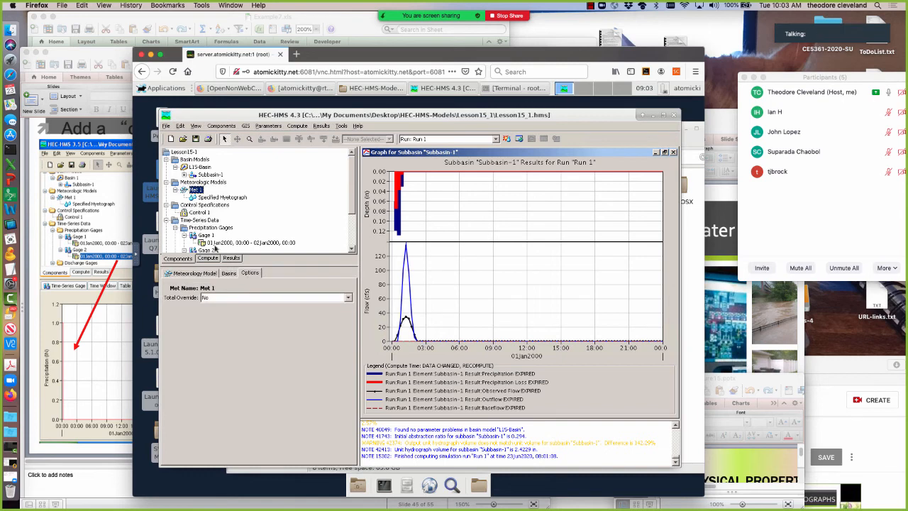
pyautogui.click(195, 198)
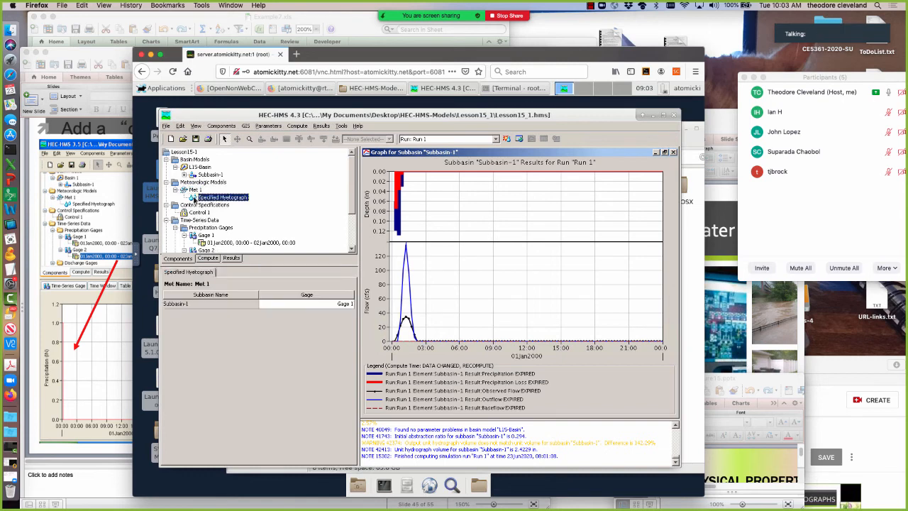
pyautogui.click(328, 304)
pyautogui.click(316, 327)
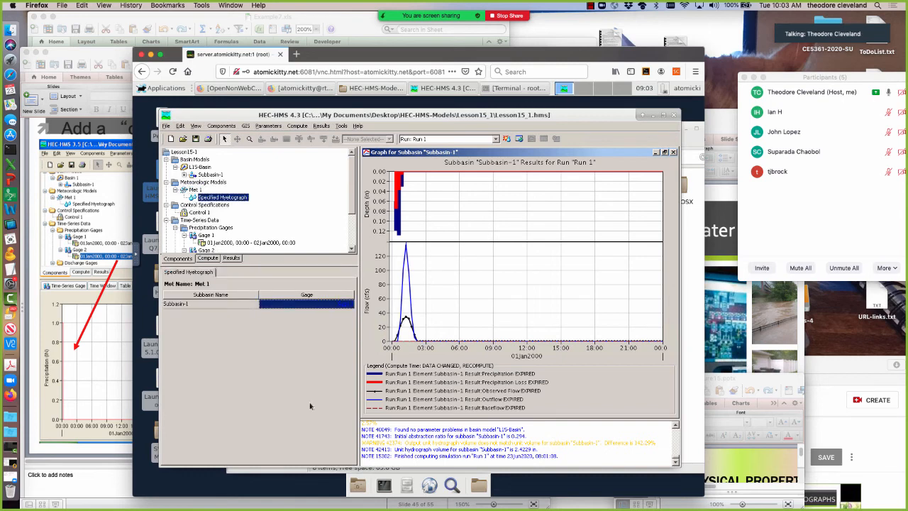
pyautogui.click(506, 139)
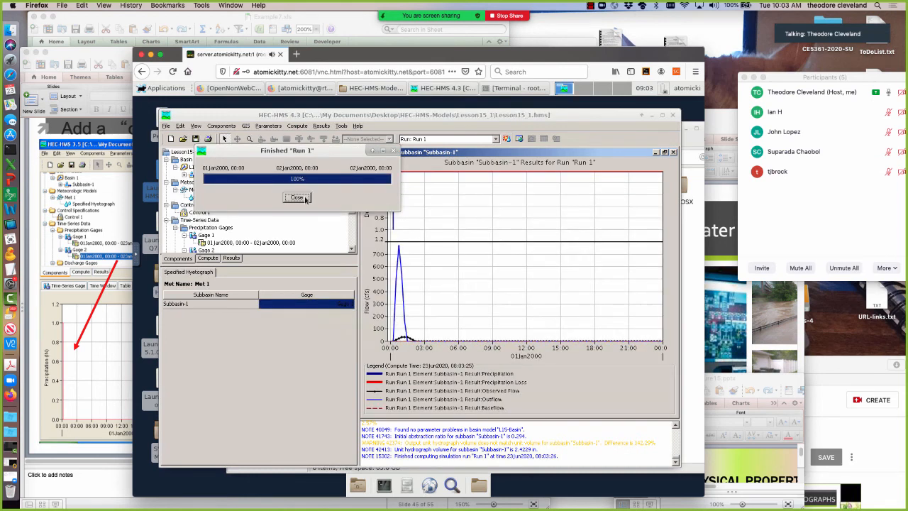
pyautogui.click(297, 198)
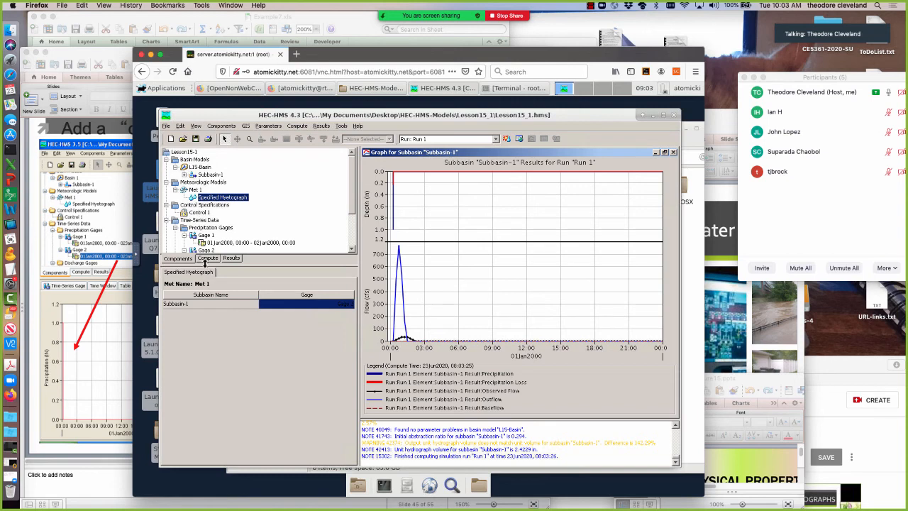
# Consult slide 46 of Lesson14.pptx in PowerPoint on verifying 1 inch of runoff, and return to HEC-HMS.
pyautogui.click(107, 361)
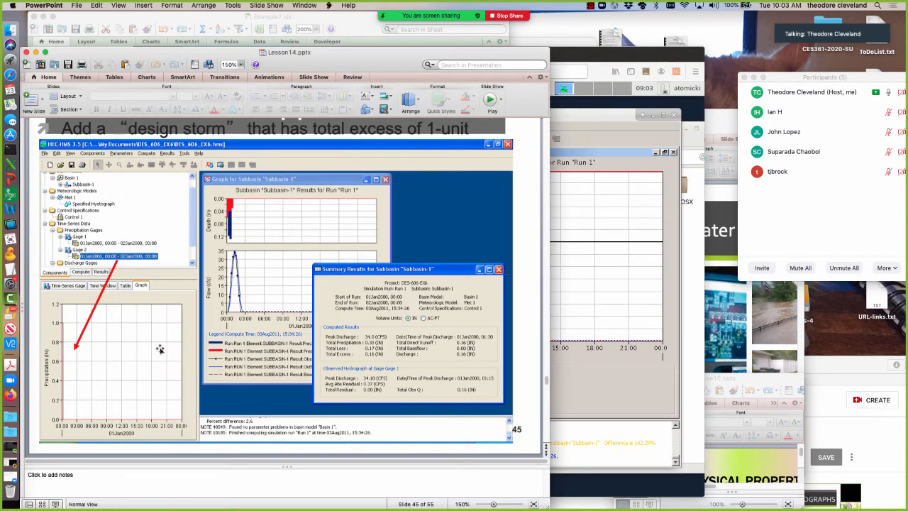
pyautogui.press('Down')
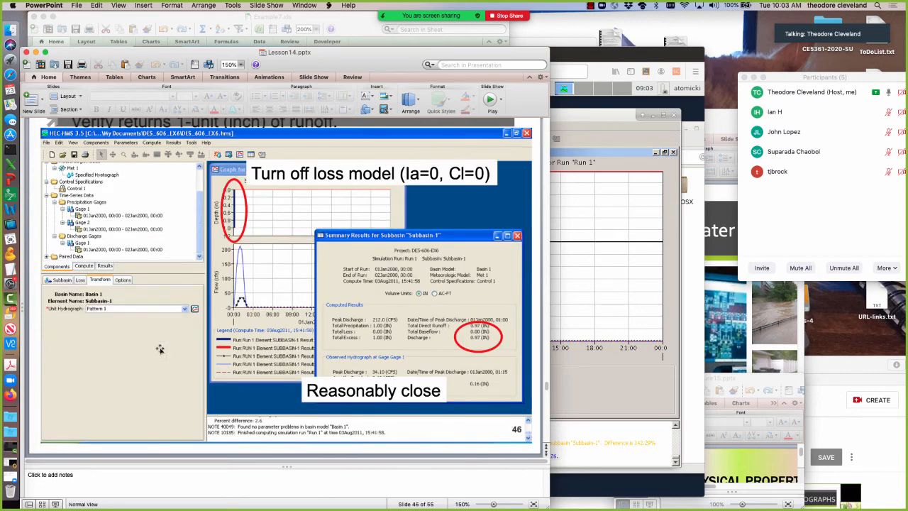
pyautogui.click(570, 376)
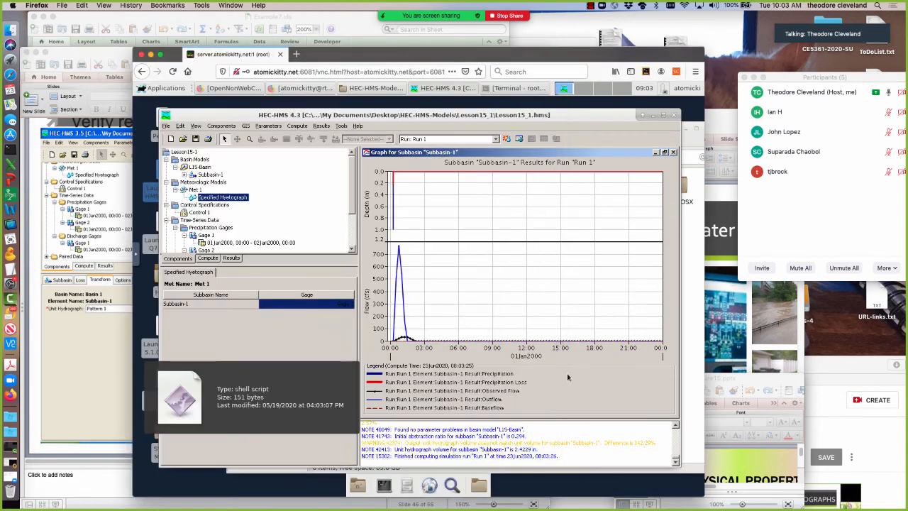
# Move the results graph aside, select Subbasin-1 in the basin model map, and show its summary results for Run 1.
pyautogui.click(664, 154)
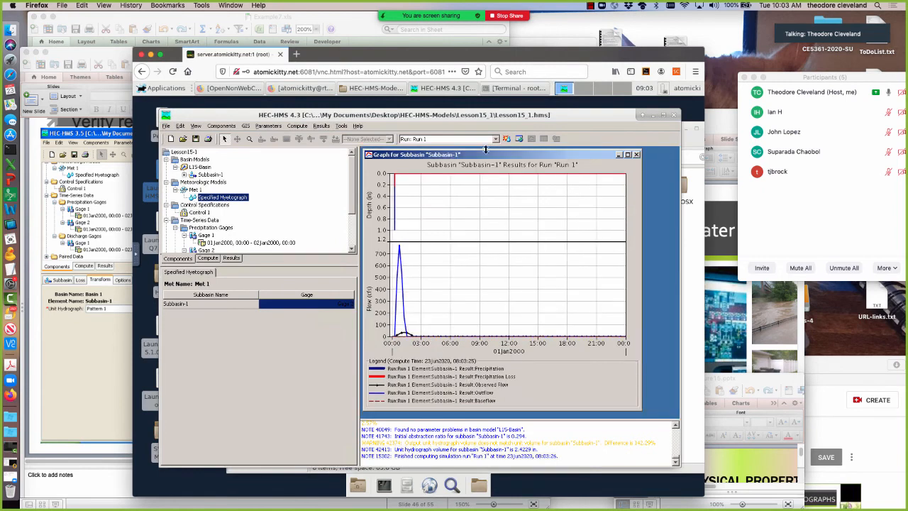
pyautogui.moveTo(528, 158); pyautogui.dragTo(565, 165)
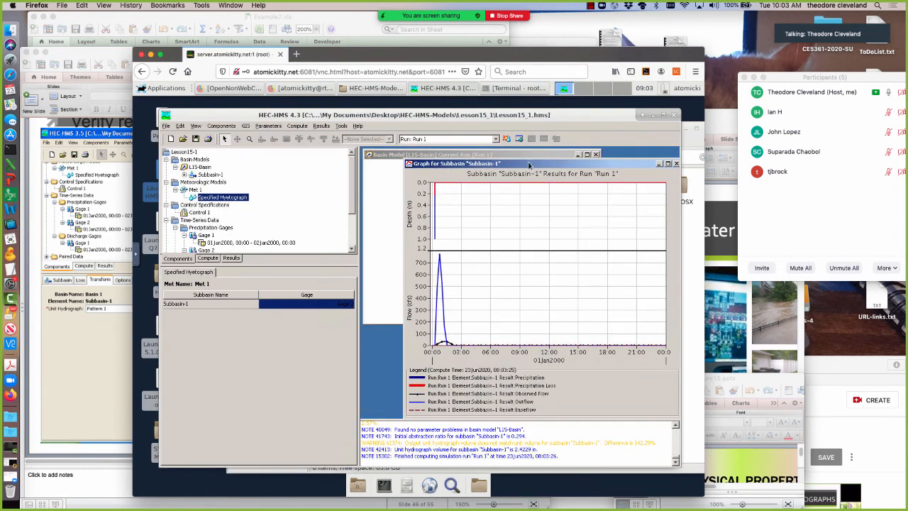
pyautogui.click(390, 190)
pyautogui.click(483, 242)
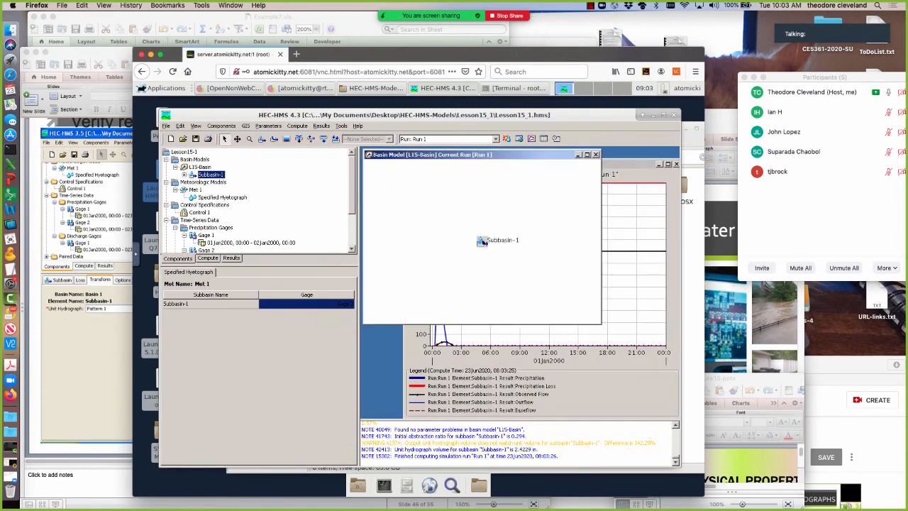
pyautogui.click(543, 139)
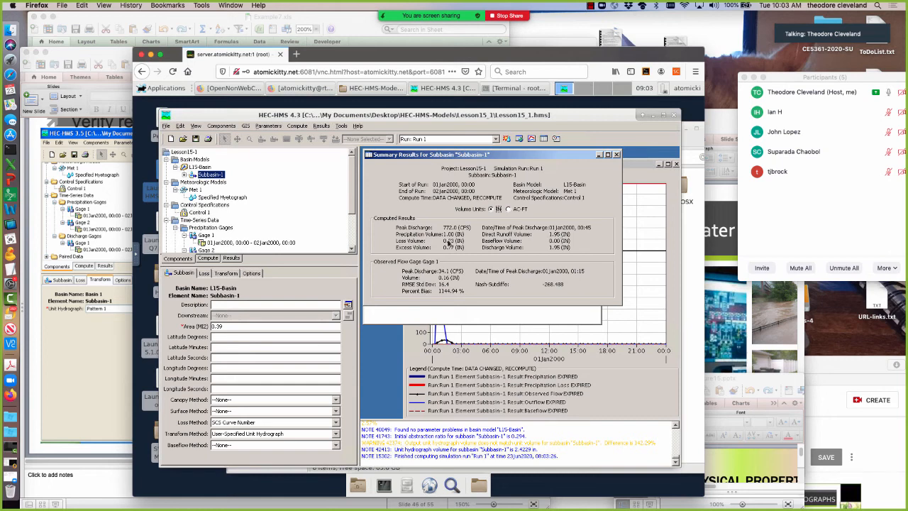
# Set Subbasin-1's loss method to None, accept losing the current loss data, and recompute Run 1.
pyautogui.click(203, 274)
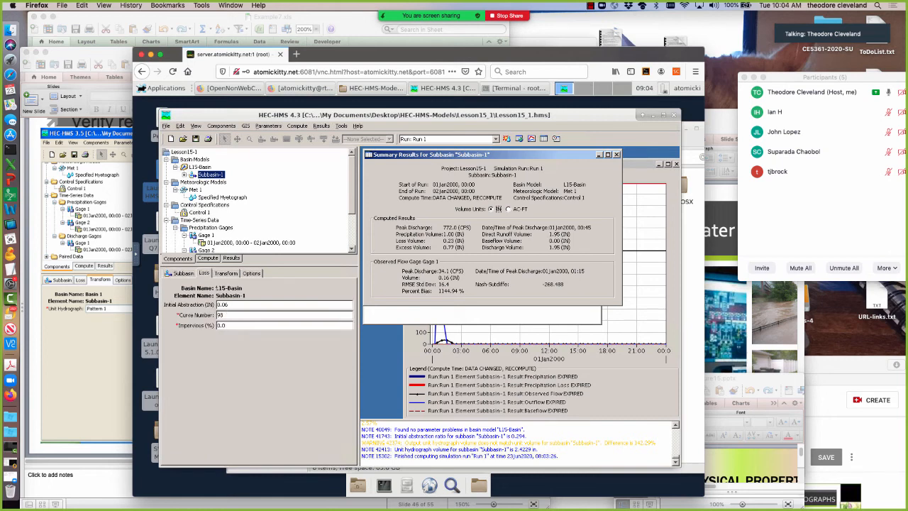
pyautogui.click(183, 273)
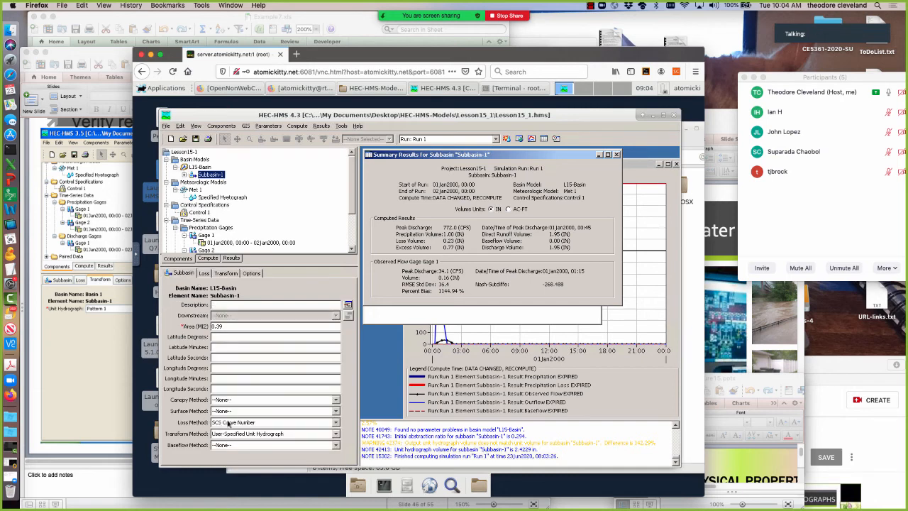
pyautogui.click(227, 422)
pyautogui.scroll(4, 260, 392)
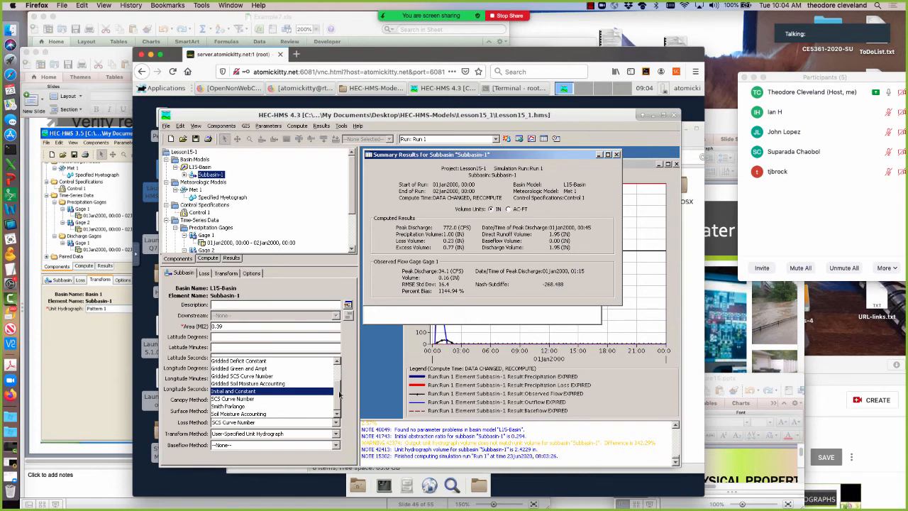
pyautogui.click(252, 362)
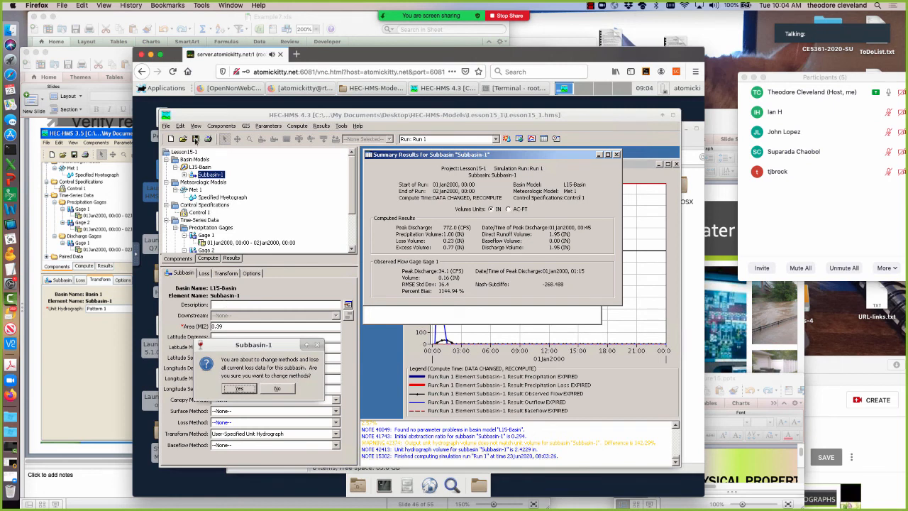
pyautogui.press('Return')
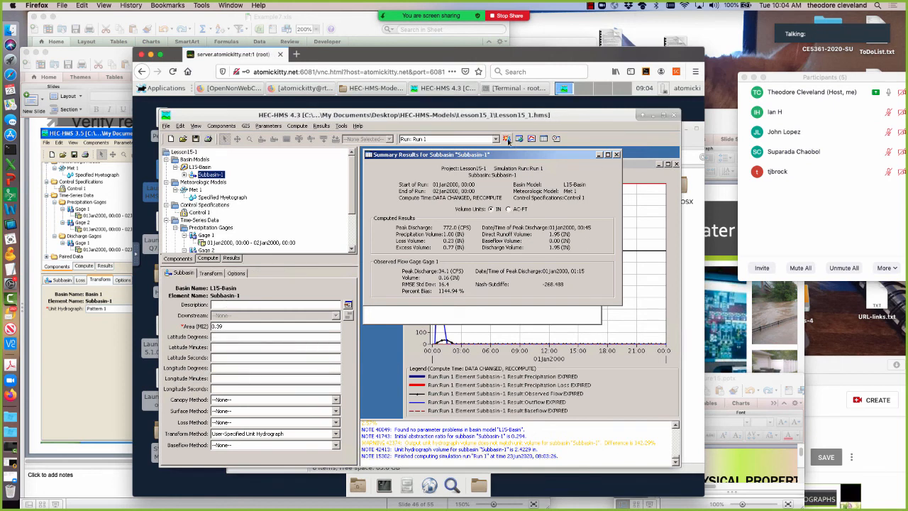
pyautogui.click(507, 139)
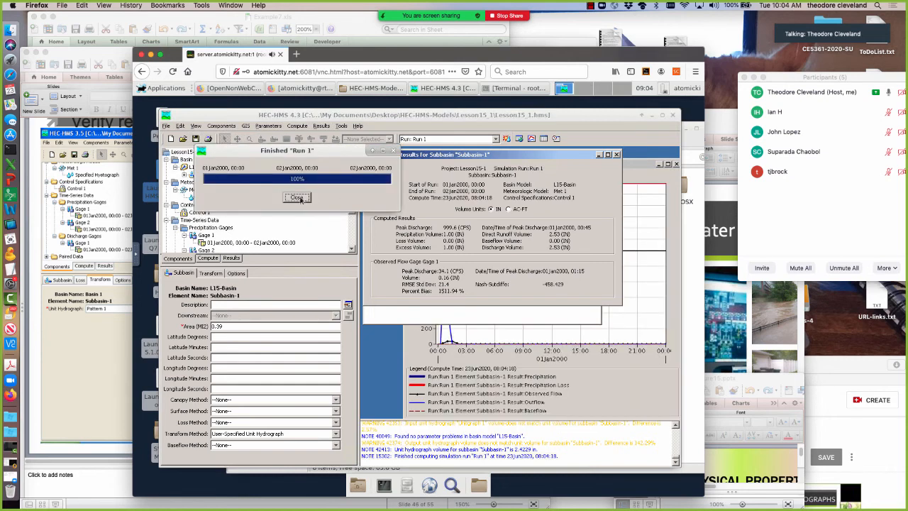
pyautogui.click(301, 199)
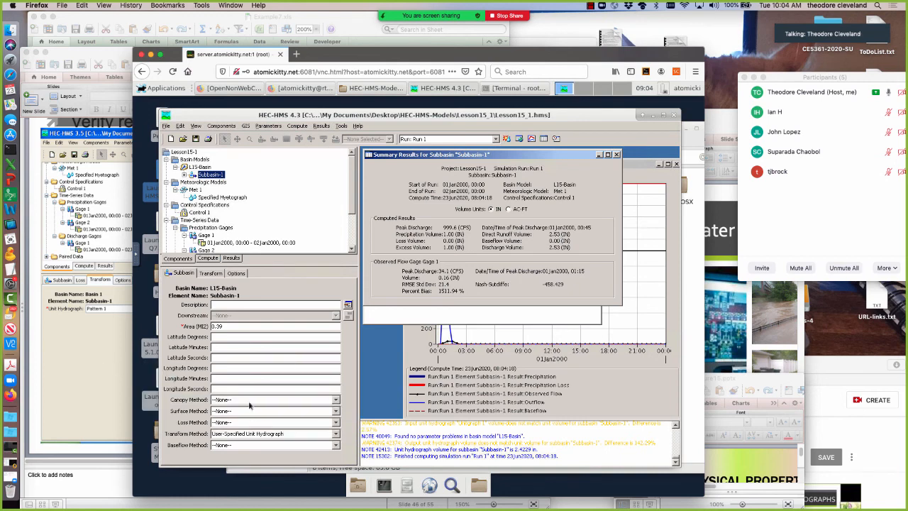
# Set Subbasin-1's loss method to Initial and Constant with initial loss 0.06 in and constant rate 0 in/hr, and recompute Run 1.
pyautogui.click(248, 424)
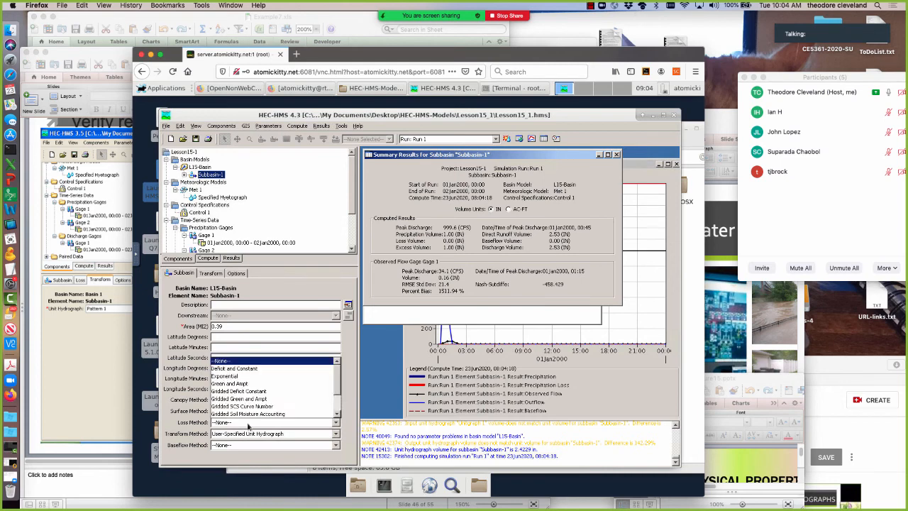
pyautogui.click(339, 414)
pyautogui.click(339, 413)
pyautogui.click(338, 414)
pyautogui.click(338, 413)
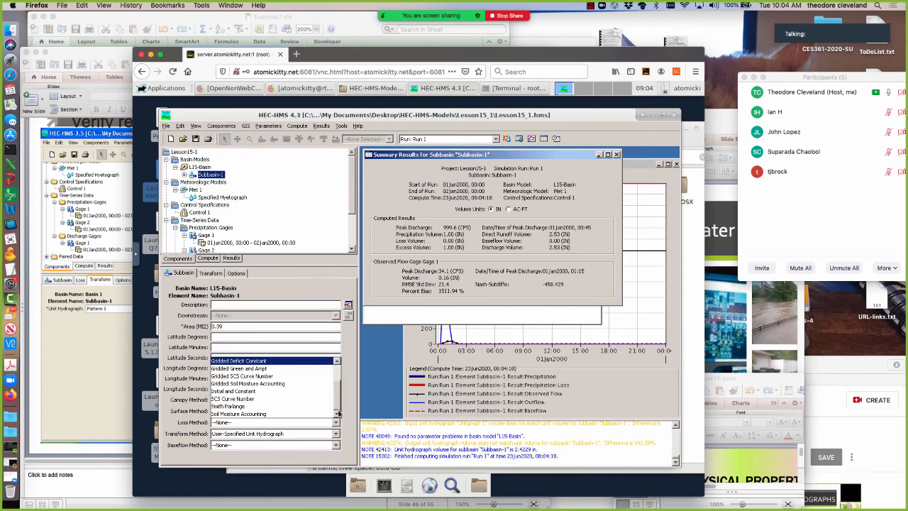
pyautogui.click(229, 391)
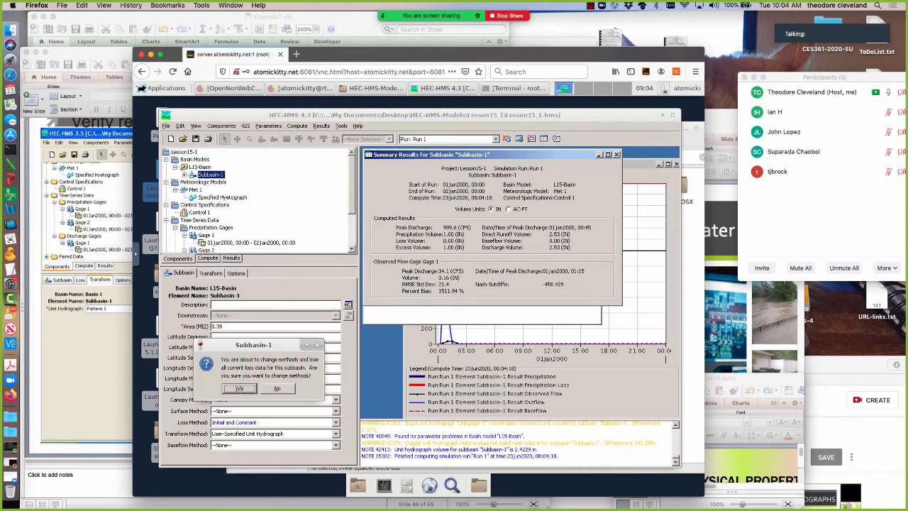
pyautogui.click(239, 388)
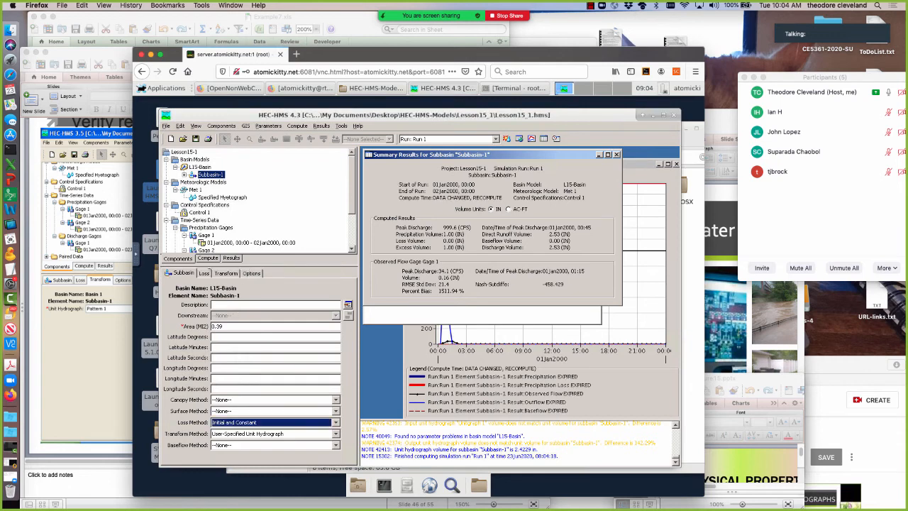
pyautogui.click(204, 274)
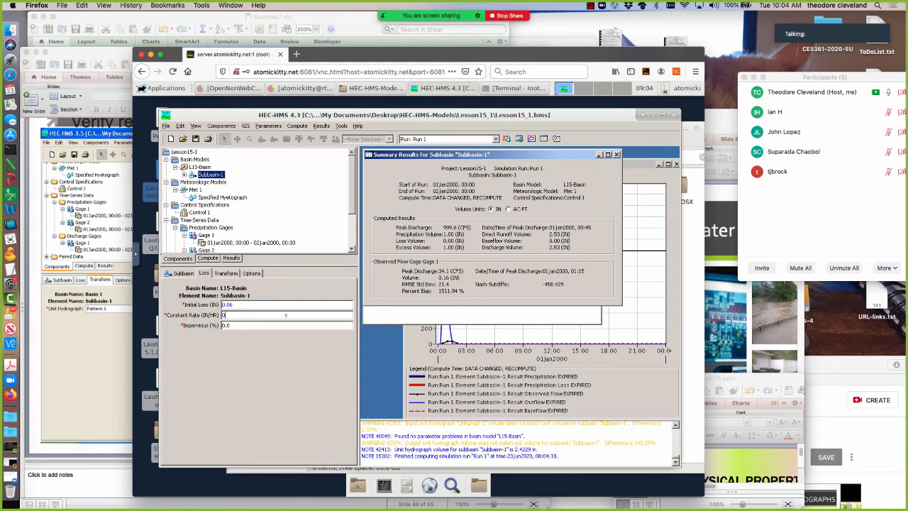
pyautogui.click(507, 140)
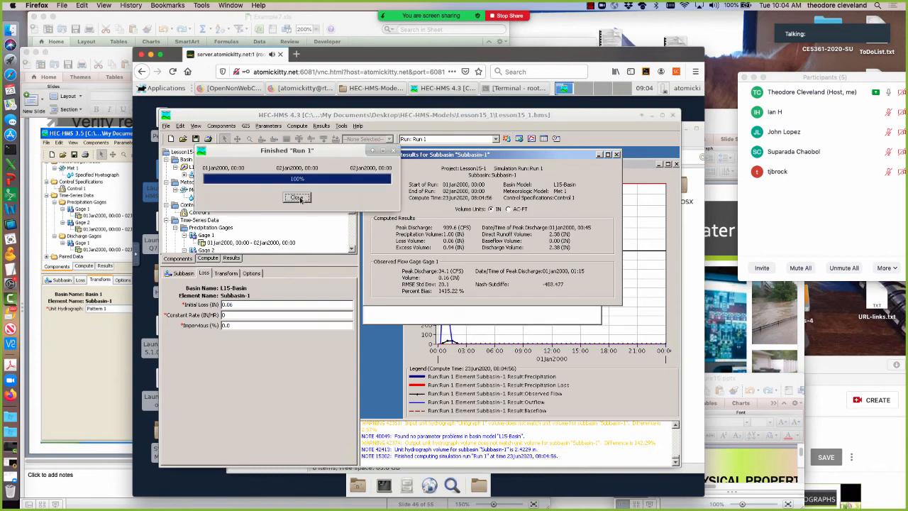
pyautogui.click(300, 199)
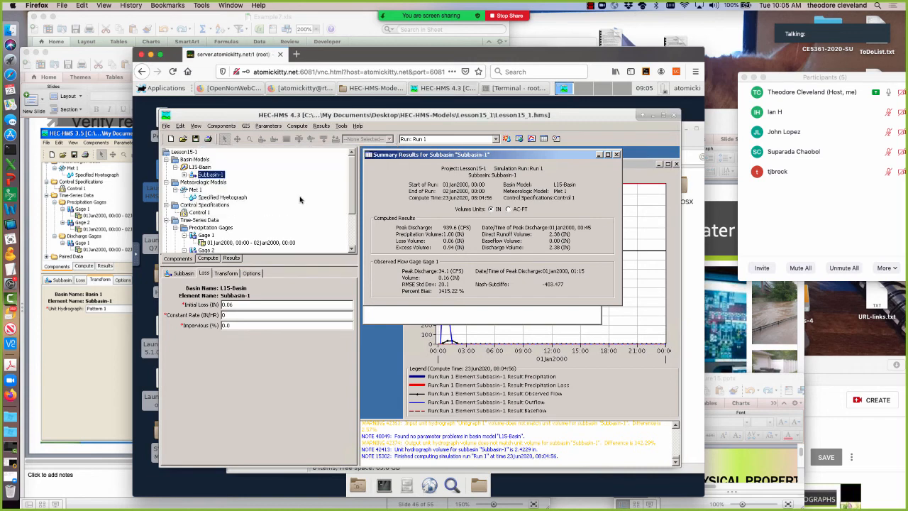
# Compare Run 1's summary results for Subbasin-1 with the reference results on PowerPoint slide 46.
pyautogui.click(68, 358)
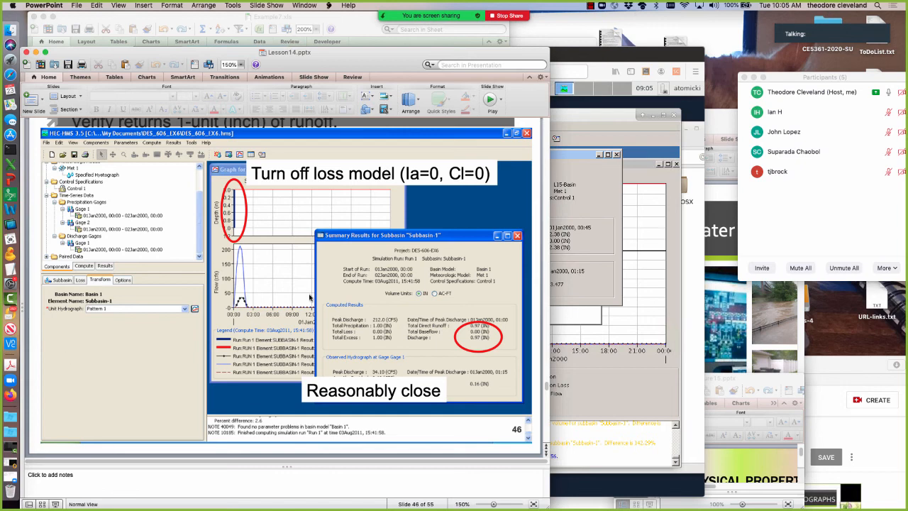
pyautogui.click(570, 266)
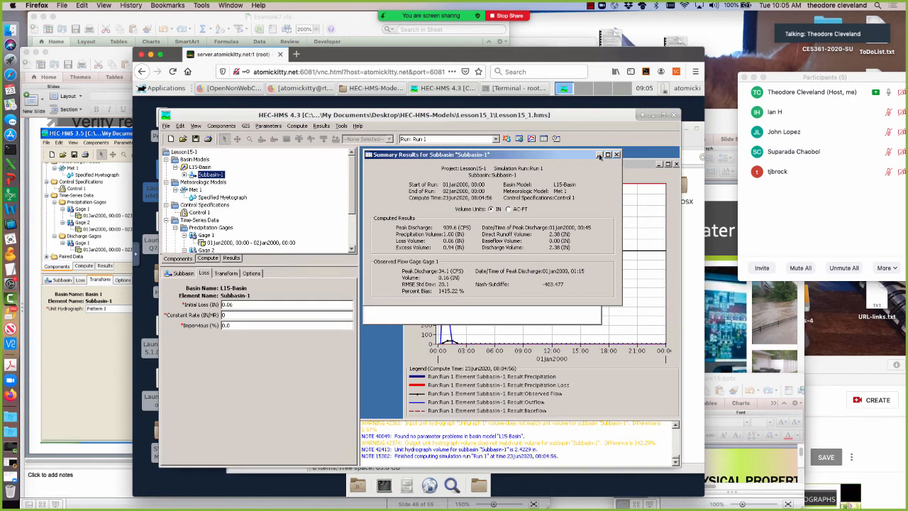
pyautogui.click(92, 335)
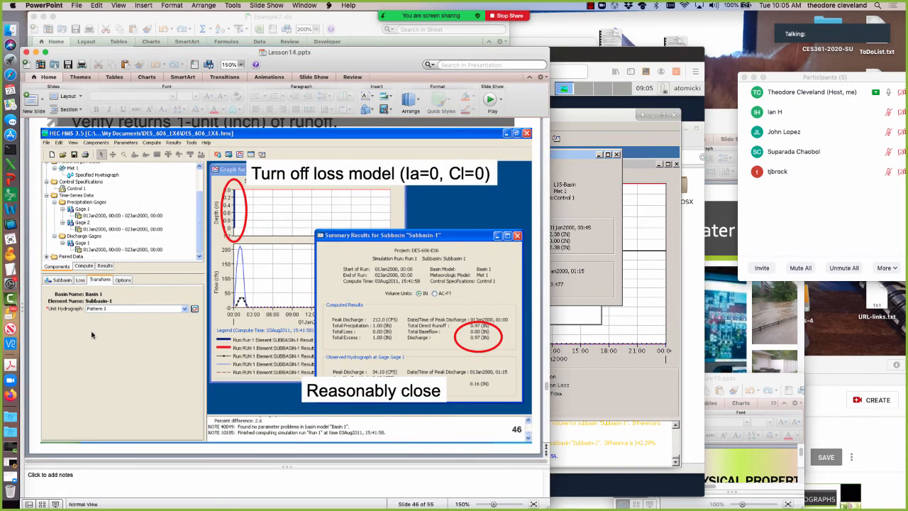
pyautogui.click(594, 283)
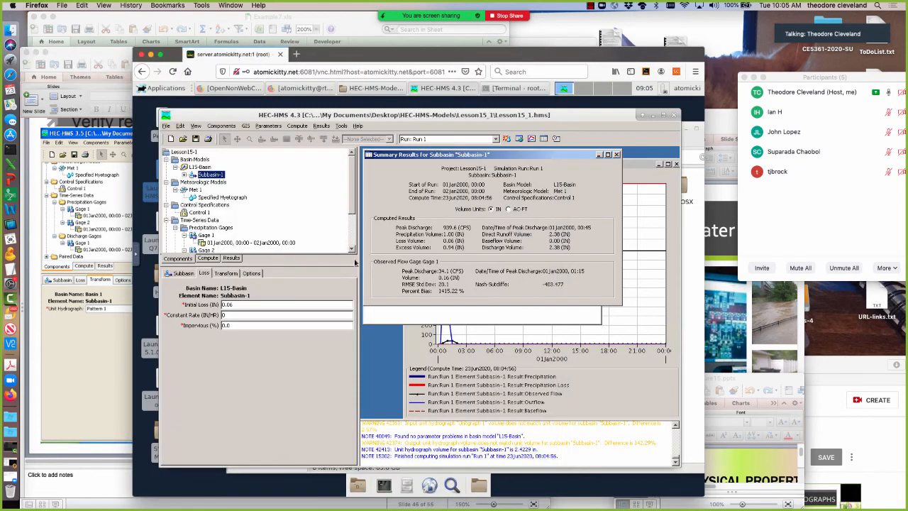
# Examine the table and graph of unit hydrograph curve Unitgraph 1, and return to the verification slide in PowerPoint.
pyautogui.scroll(-3, 350, 210)
pyautogui.click(209, 250)
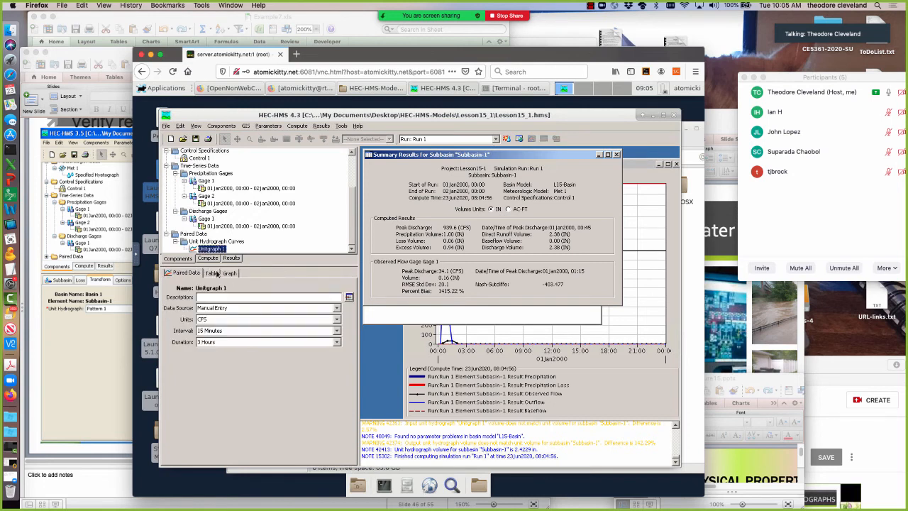
pyautogui.click(212, 273)
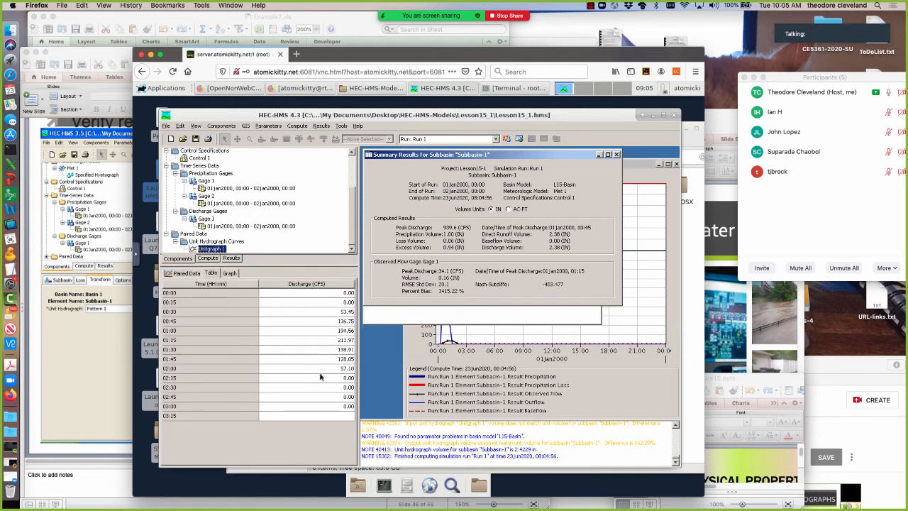
pyautogui.click(229, 274)
pyautogui.click(114, 387)
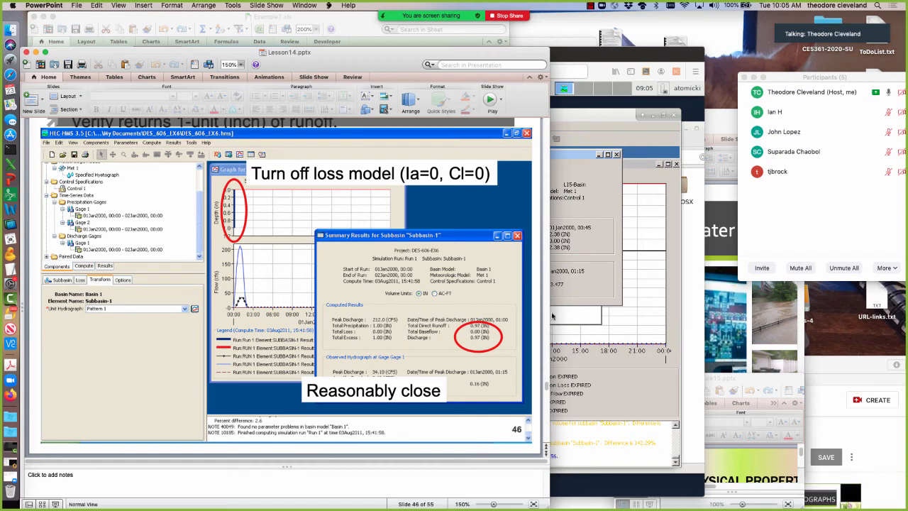
# Return to HEC-HMS from PowerPoint and examine the graph and discharge table of unit hydrograph curve Unitgraph 1.
pyautogui.click(590, 333)
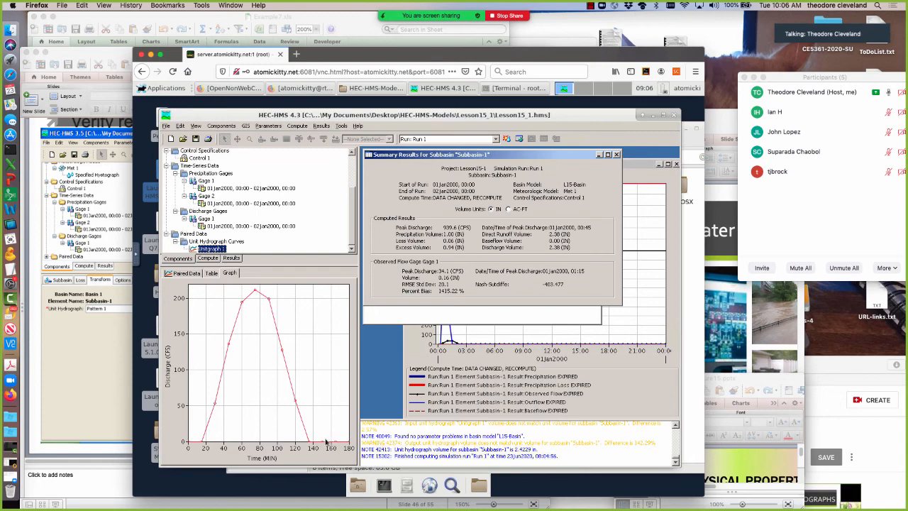
pyautogui.click(71, 397)
pyautogui.click(623, 358)
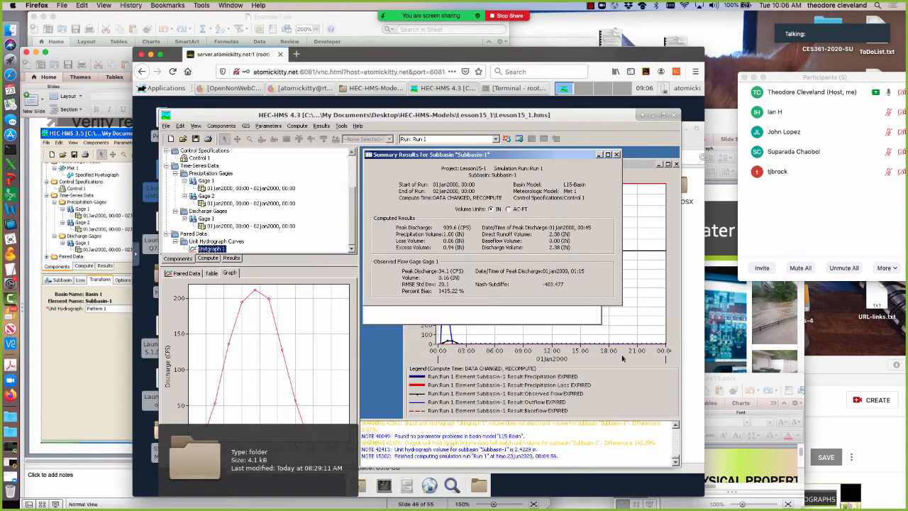
pyautogui.click(211, 273)
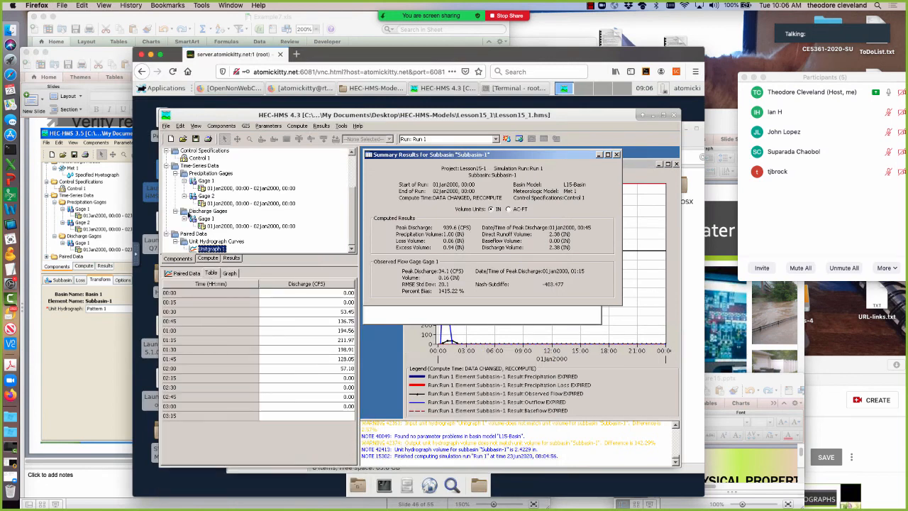
# Set Subbasin-1's initial loss to 0 in and recompute Run 1.
pyautogui.moveTo(351, 233); pyautogui.dragTo(347, 154)
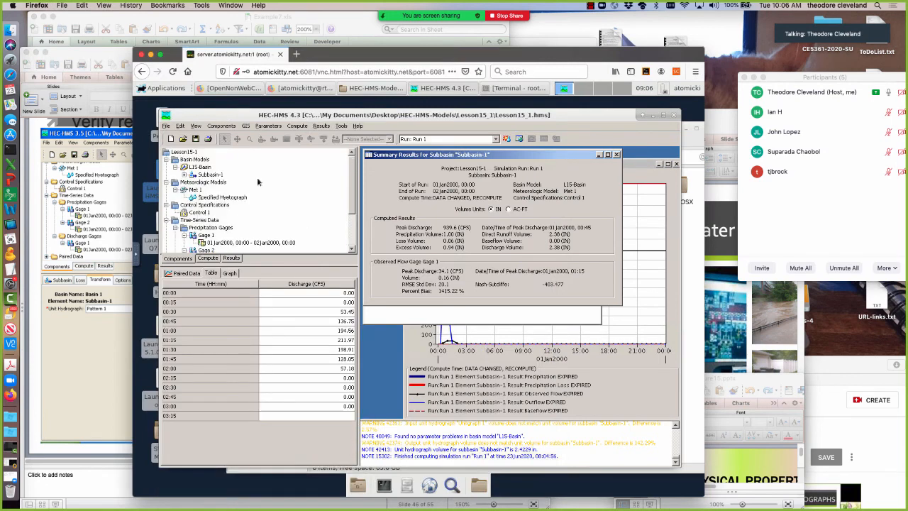
pyautogui.click(207, 175)
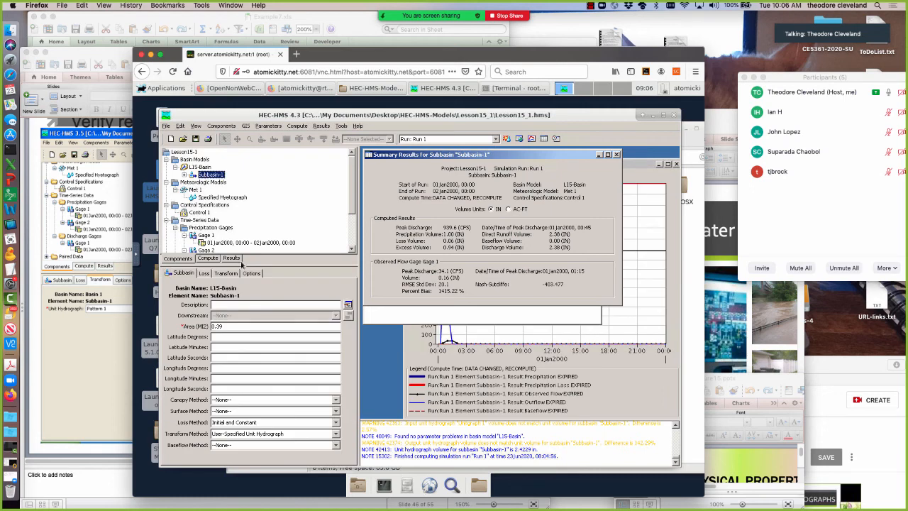
pyautogui.click(205, 274)
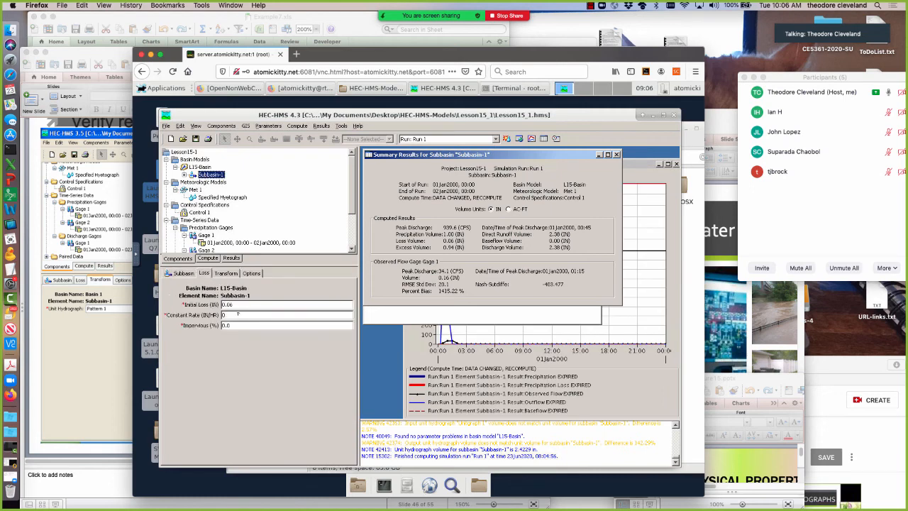
pyautogui.doubleClick(235, 304)
pyautogui.write('0')
pyautogui.click(508, 140)
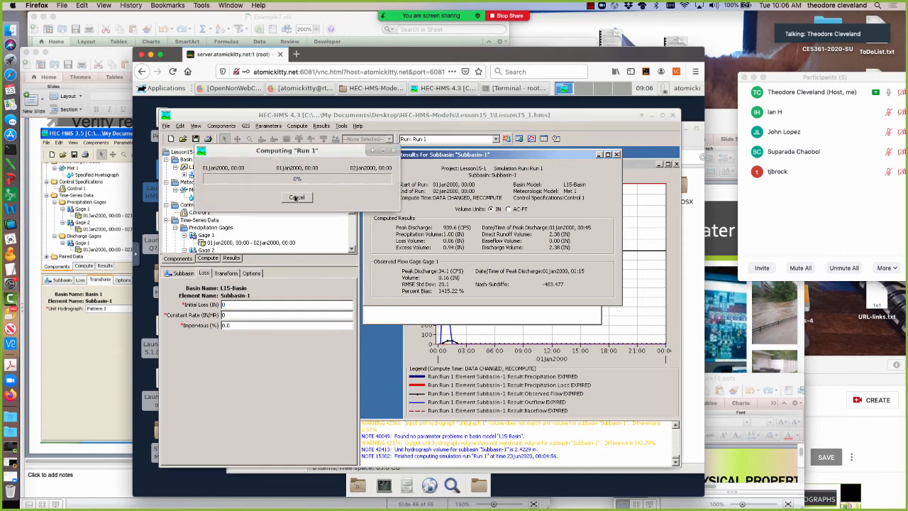
pyautogui.click(296, 198)
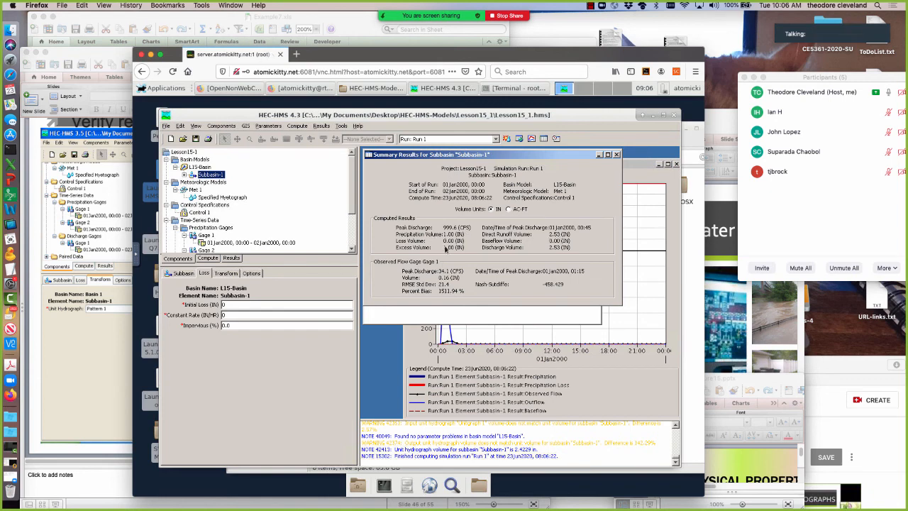
# Check which unit hydrograph Subbasin-1's transform method uses, and recompute Run 1.
pyautogui.click(226, 273)
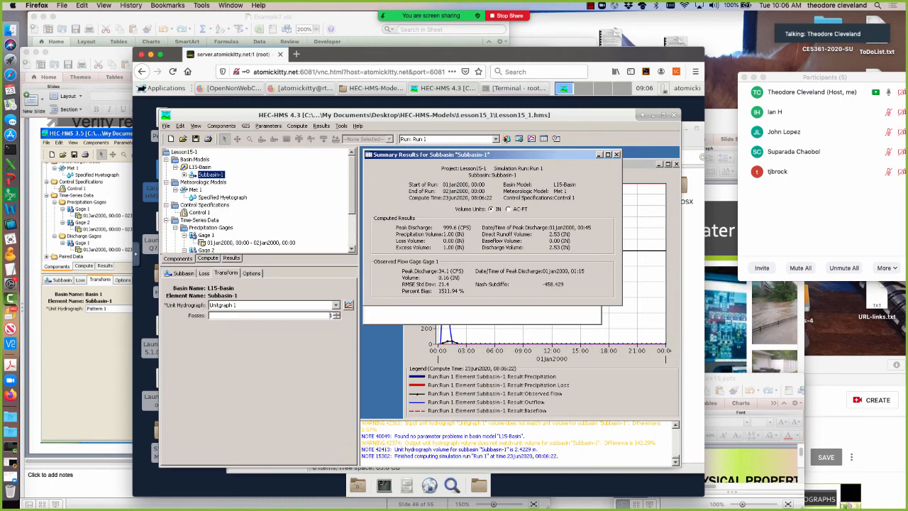
pyautogui.click(505, 139)
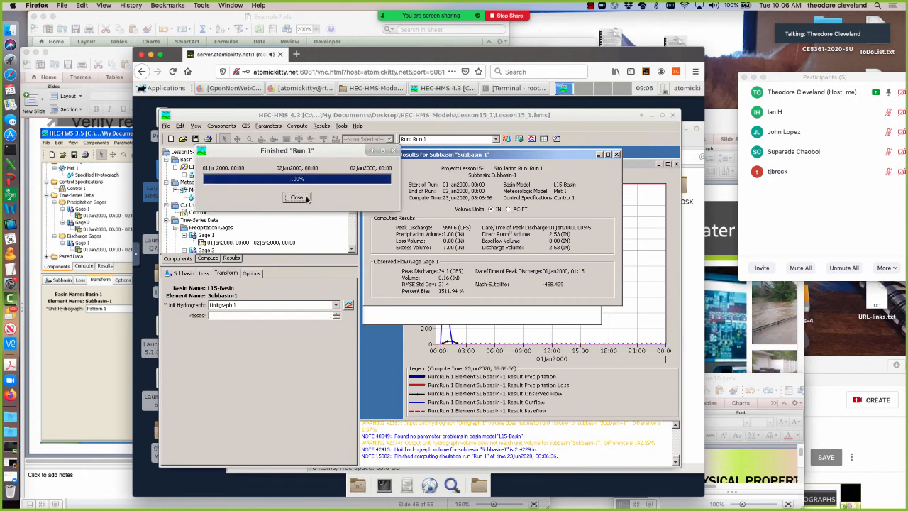
pyautogui.click(296, 197)
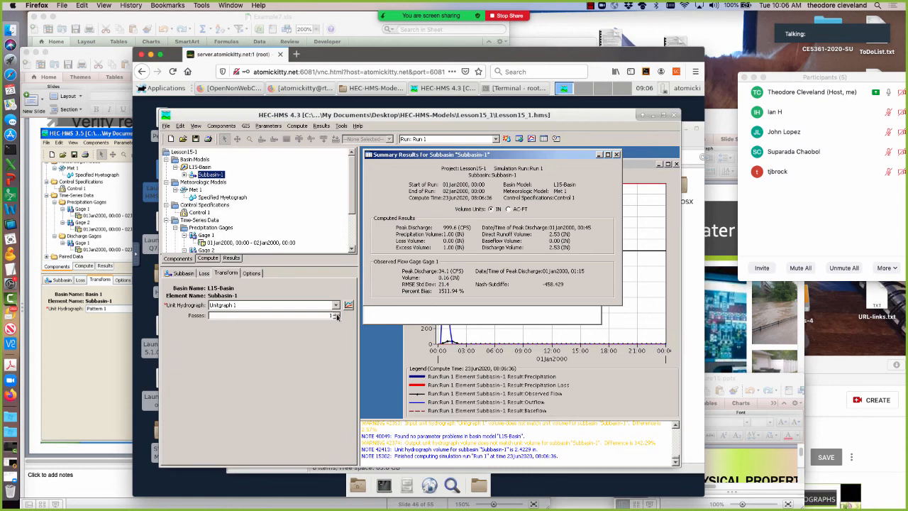
# Check Subbasin-1's drainage area and method settings against the verification example on PowerPoint slide 46.
pyautogui.click(189, 274)
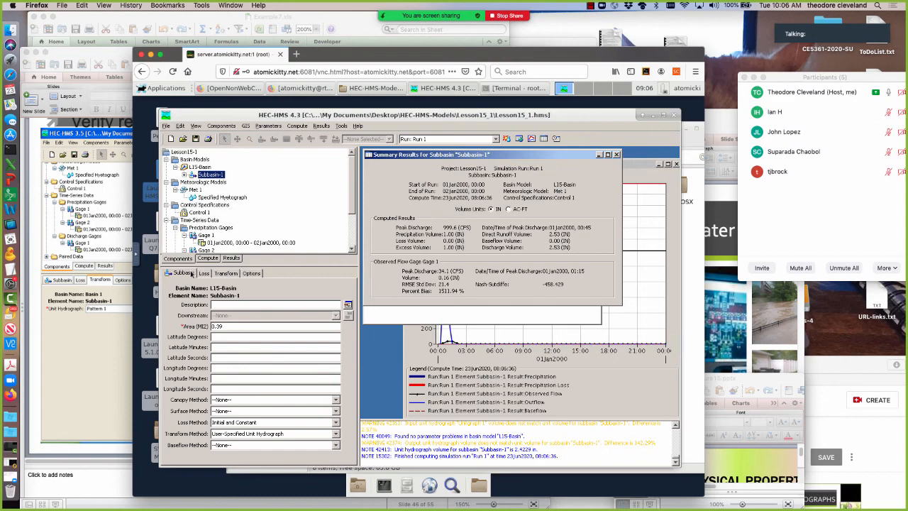
pyautogui.click(68, 381)
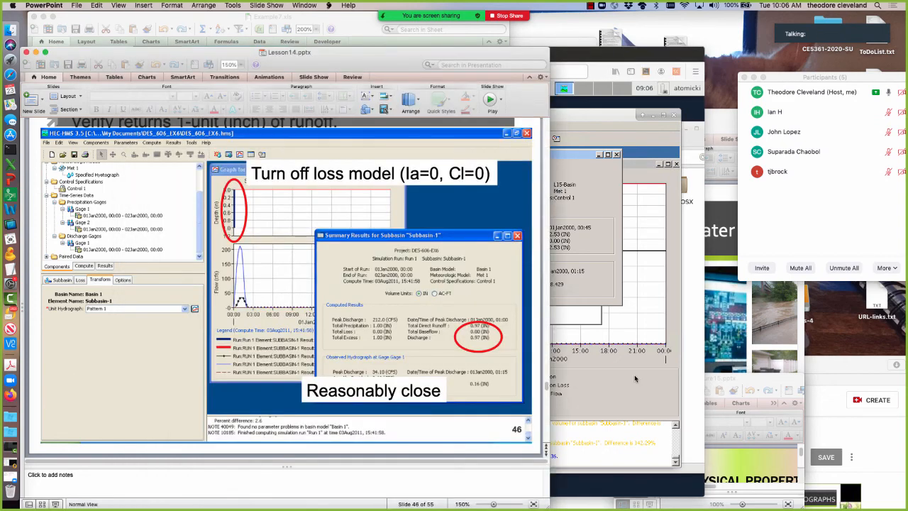
pyautogui.click(615, 383)
pyautogui.moveTo(221, 326); pyautogui.dragTo(207, 328)
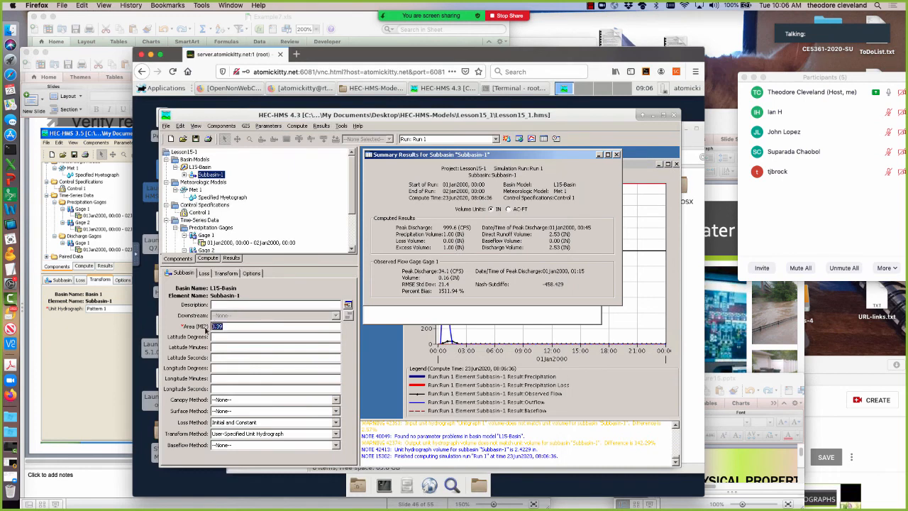
pyautogui.click(315, 354)
# Review the unit hydrograph verification procedure on slides 44 to 47 of Lesson14.pptx in PowerPoint.
pyautogui.click(112, 347)
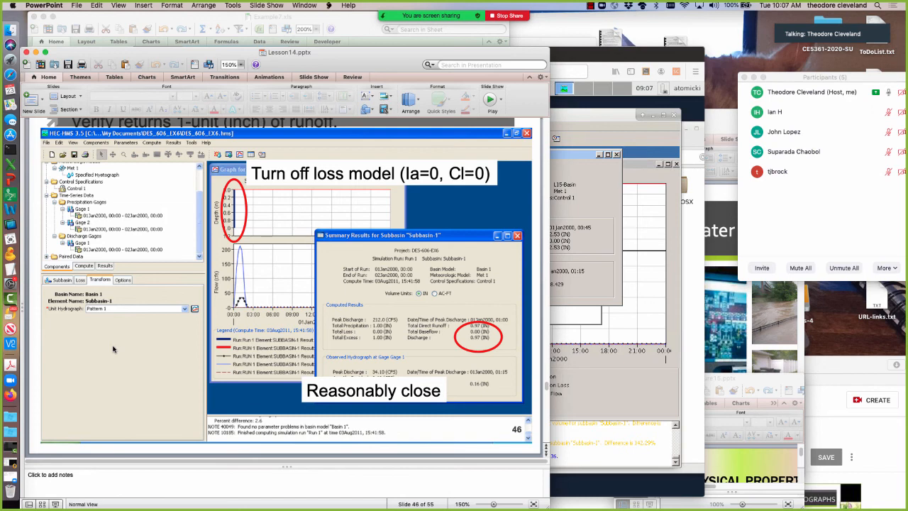
pyautogui.press('Up')
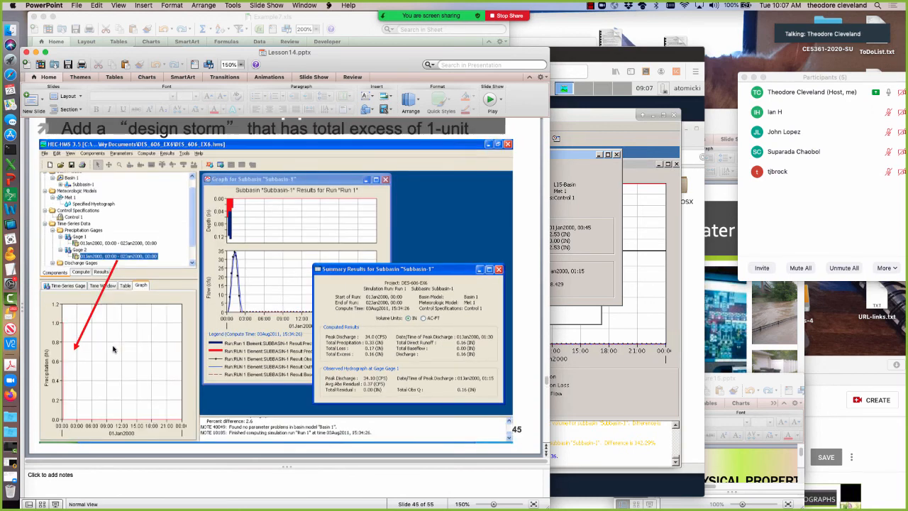
pyautogui.press('Up')
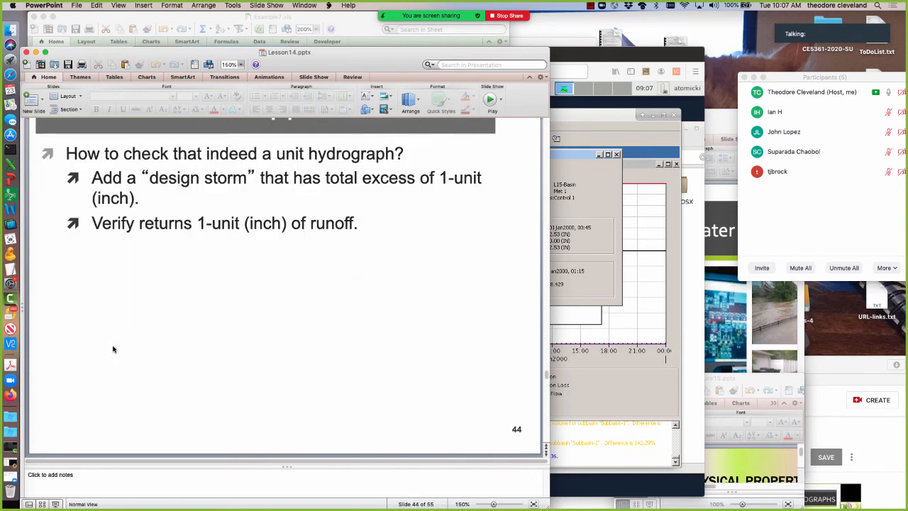
pyautogui.press('Down')
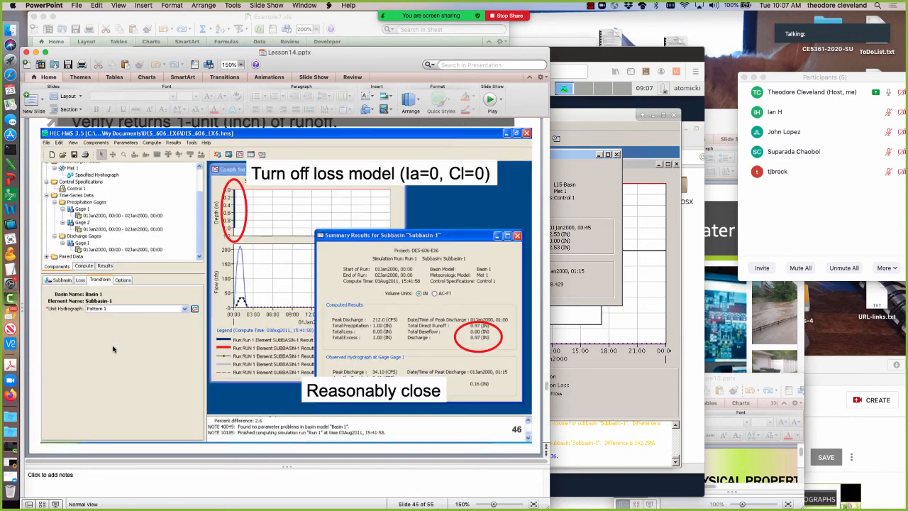
pyautogui.press('Down')
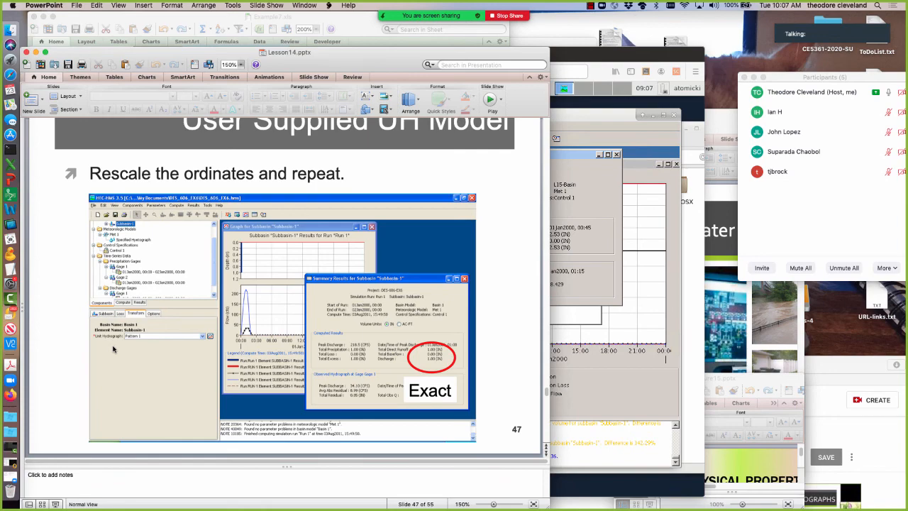
pyautogui.press('Down')
pyautogui.press('Up')
pyautogui.press('Up')
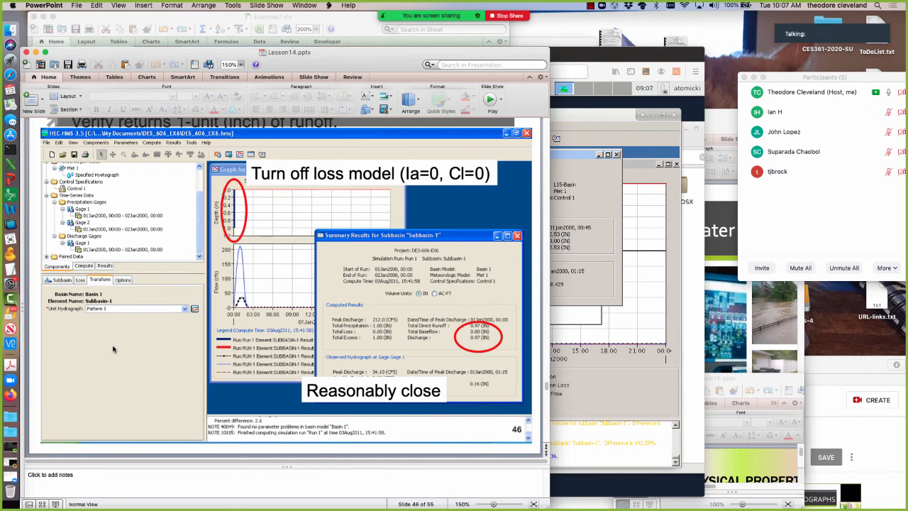
# Review the empirical unit hydrograph and original loss model on slides 42 and 43, and return to slide 46.
pyautogui.press('Up')
pyautogui.press('Up')
pyautogui.press('Up')
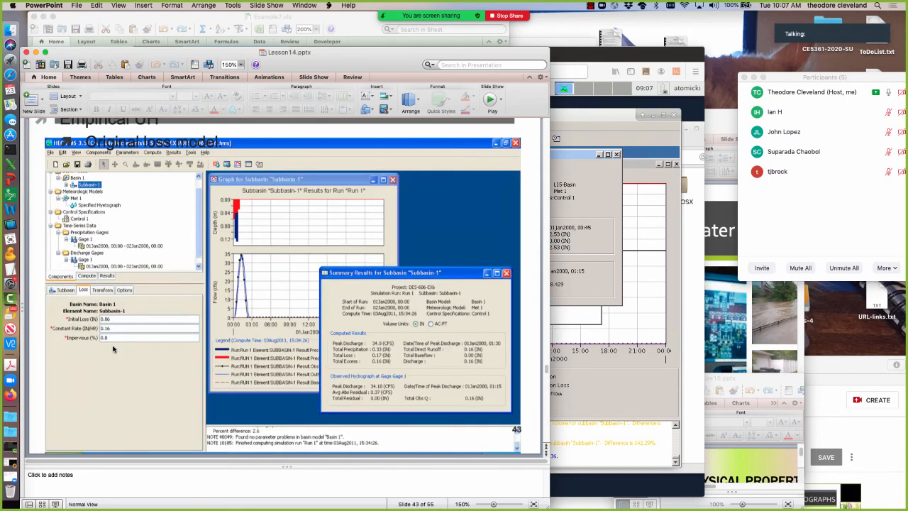
pyautogui.press('Up')
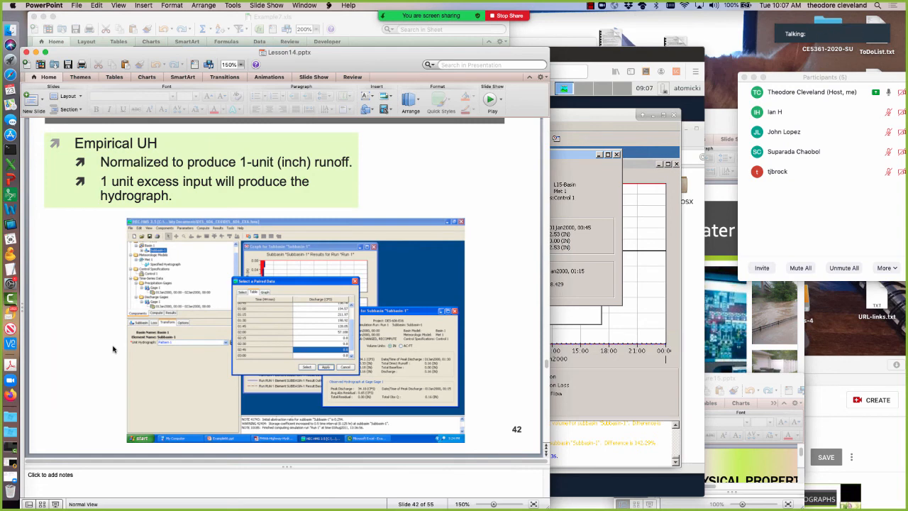
pyautogui.press('Down')
pyautogui.press('Down')
pyautogui.press('Down')
pyautogui.press('Down')
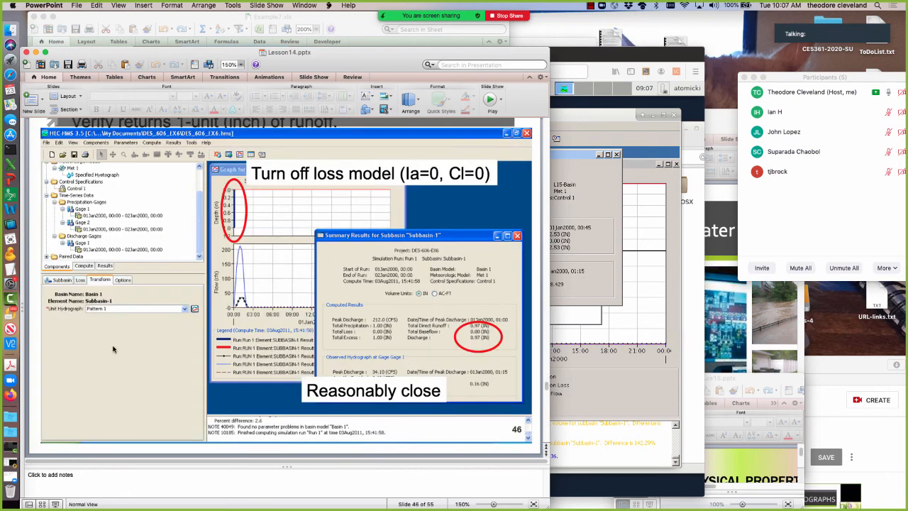
# Examine slides 47 and 48 and return to slide 47 about rescaling the unit hydrograph ordinates.
pyautogui.press('Down')
pyautogui.press('Down')
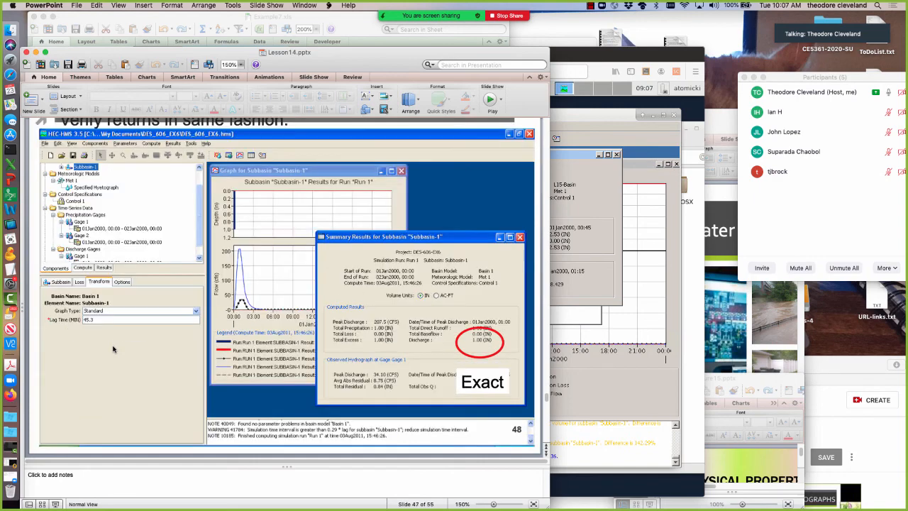
pyautogui.press('Up')
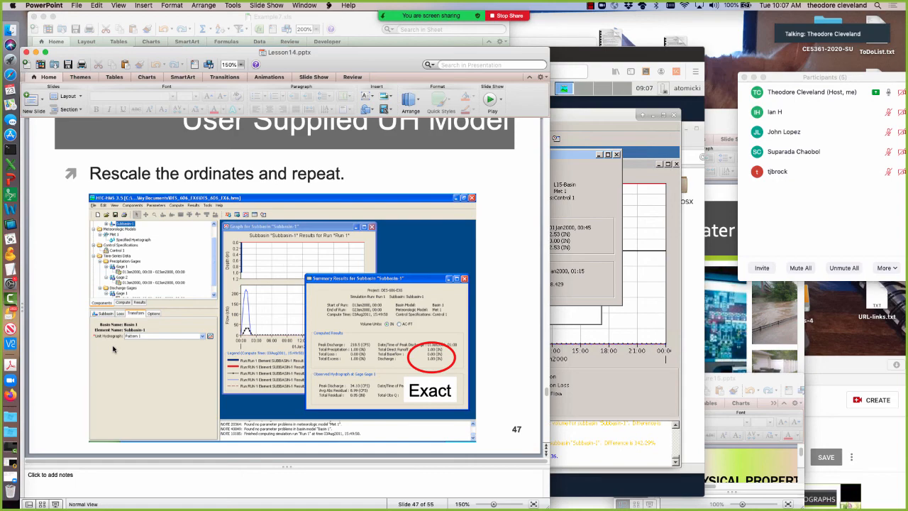
pyautogui.press('Up')
pyautogui.press('Down')
# In HEC-HMS, multiply all Unitgraph 1 discharge ordinates from 00:00 to 03:00 by a constant of 0.5 using Table Fill Options.
pyautogui.click(603, 368)
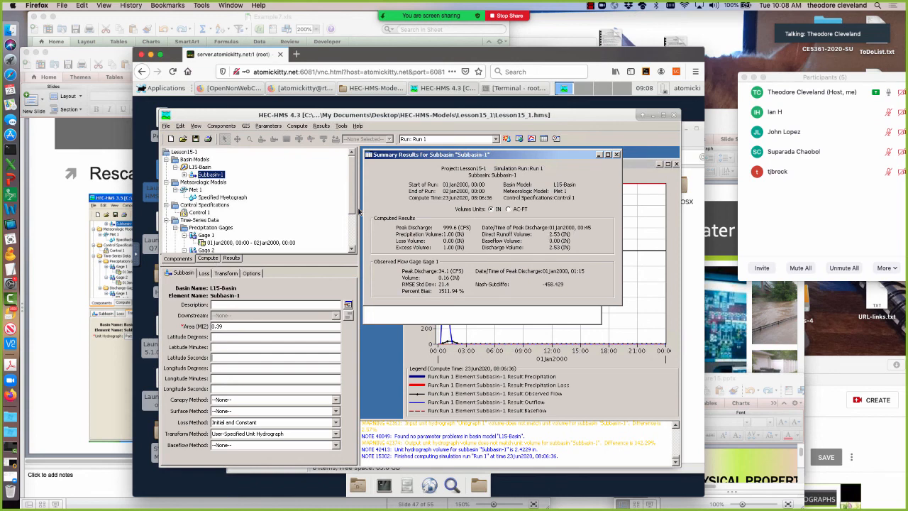
pyautogui.scroll(-3, 351, 212)
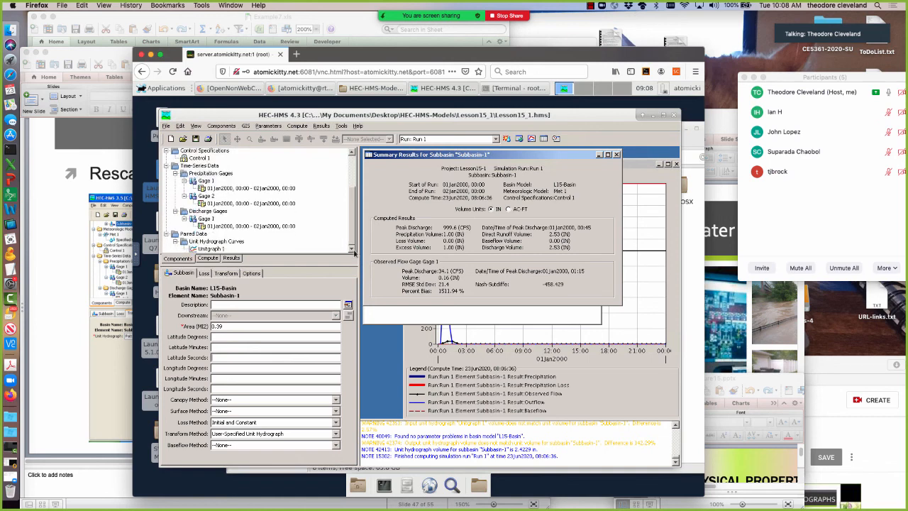
pyautogui.click(215, 249)
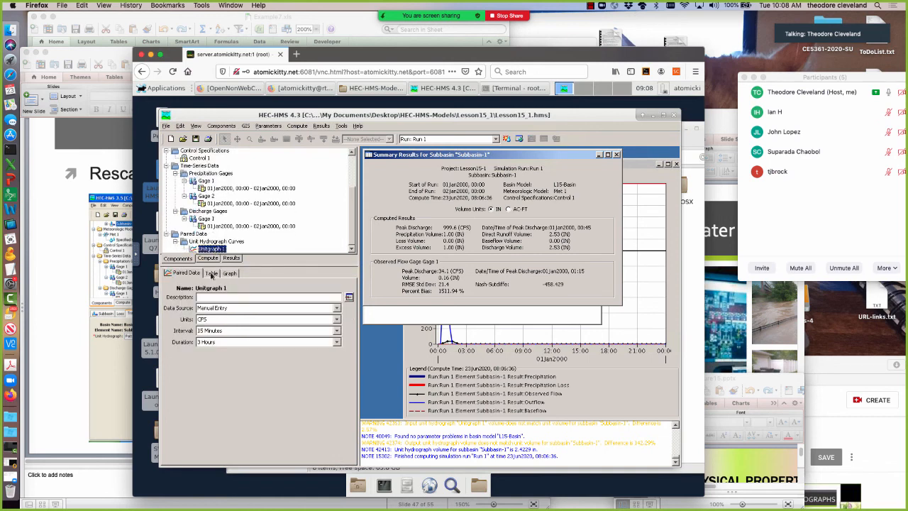
pyautogui.click(211, 274)
pyautogui.moveTo(332, 293); pyautogui.dragTo(331, 409)
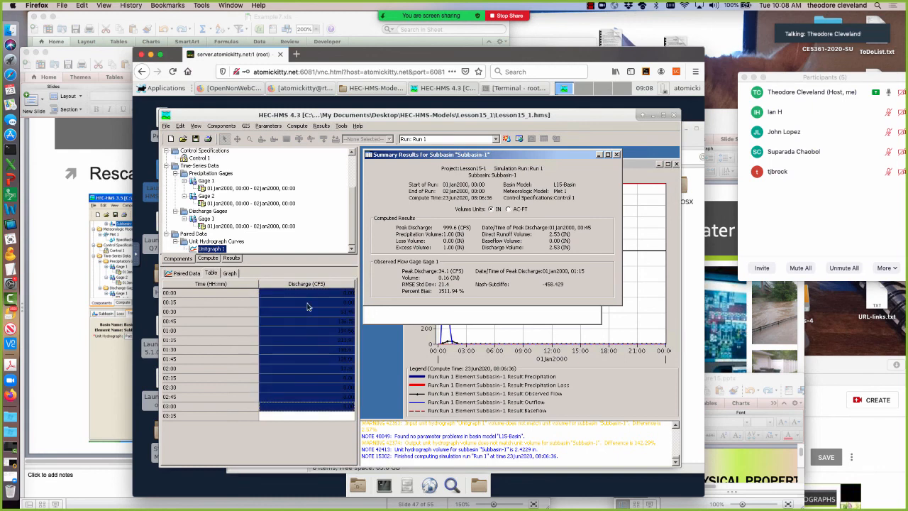
pyautogui.click(186, 273)
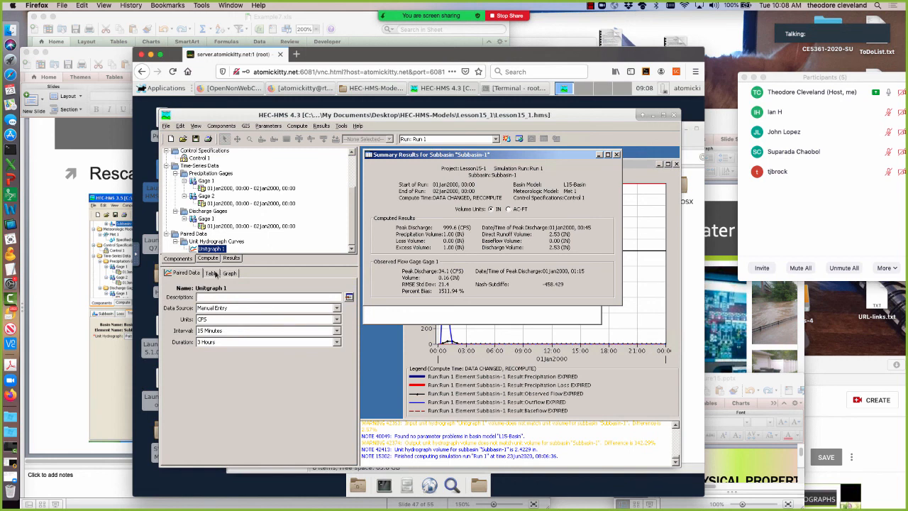
pyautogui.click(212, 273)
pyautogui.rightClick(306, 296)
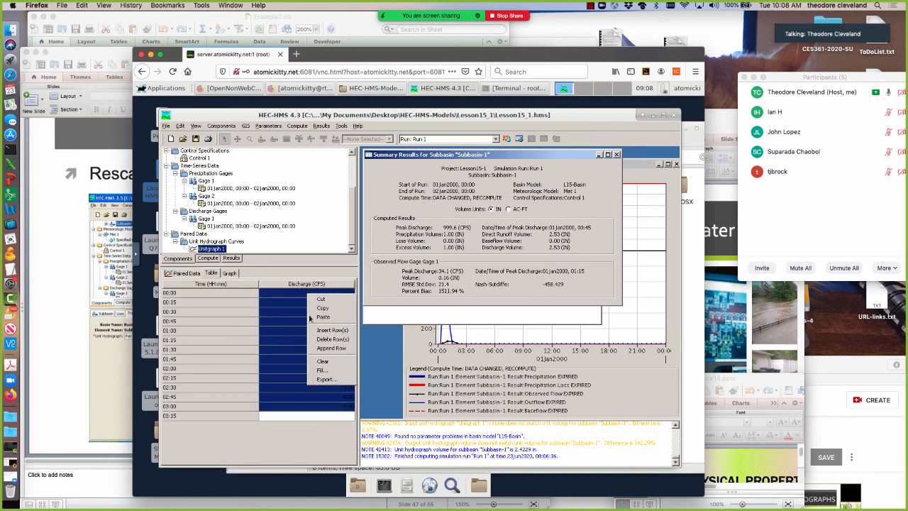
pyautogui.click(316, 371)
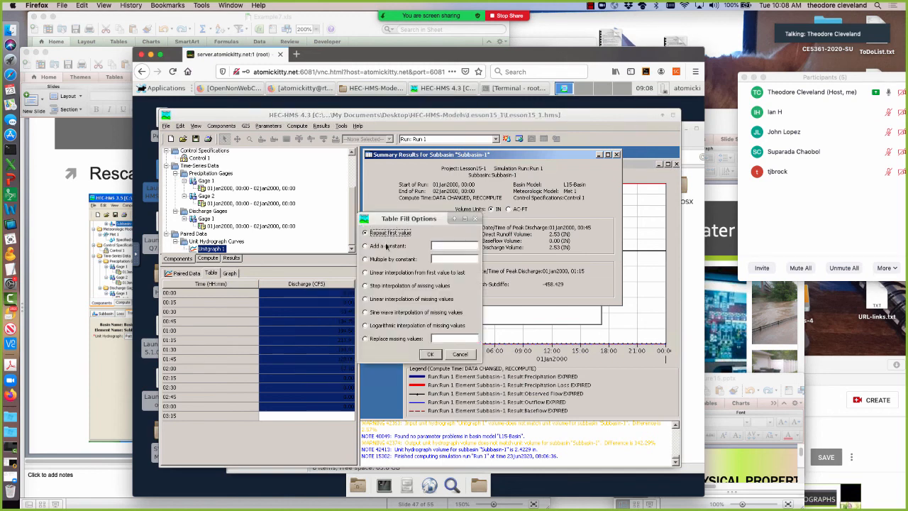
pyautogui.click(371, 259)
pyautogui.moveTo(431, 215); pyautogui.dragTo(329, 279)
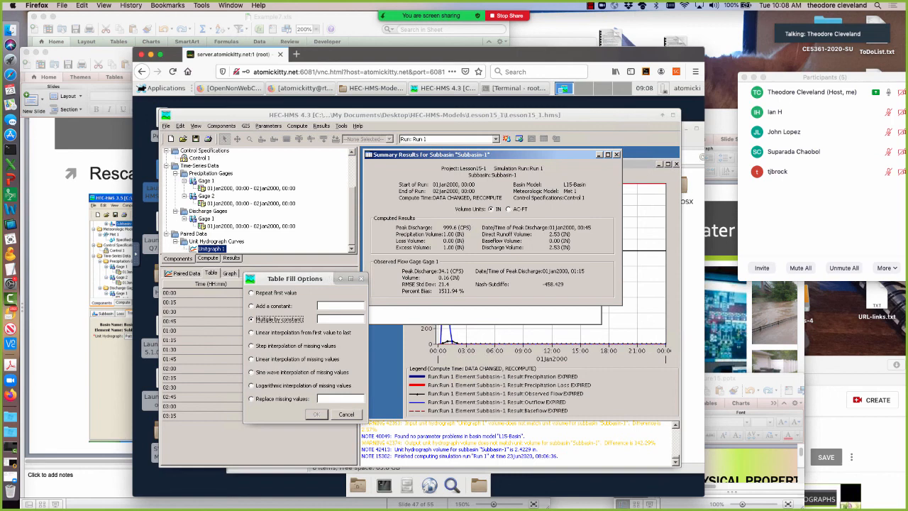
pyautogui.click(348, 320)
pyautogui.write('0.5')
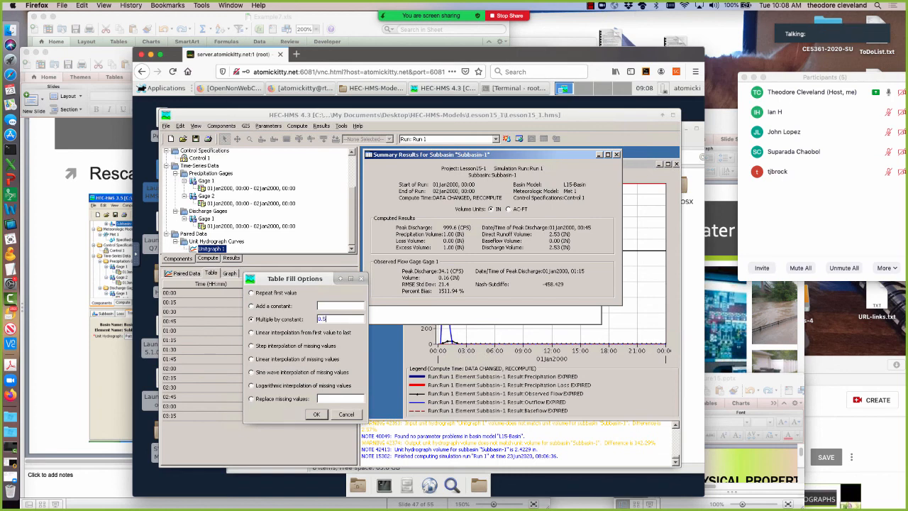
pyautogui.click(316, 415)
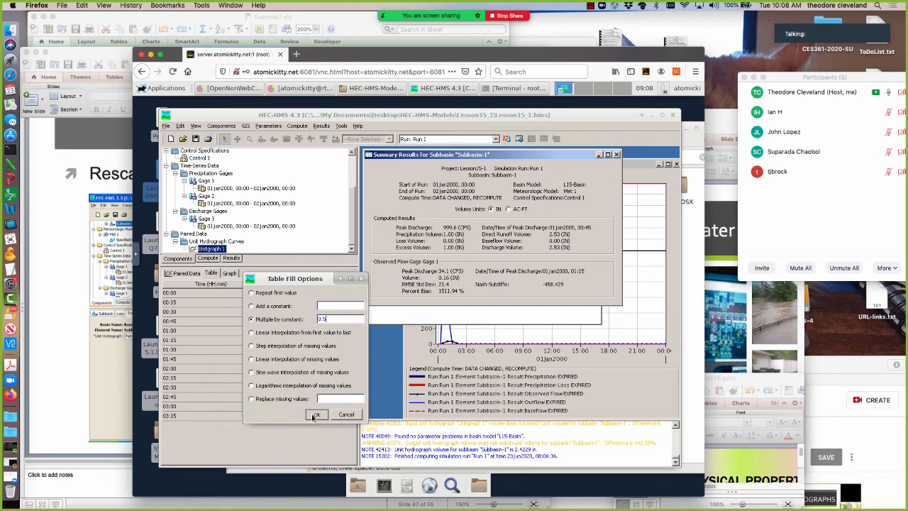
# View the rescaled Unitgraph 1 graph, then recompute Run 1 and check the Subbasin-1 summary results.
pyautogui.click(229, 273)
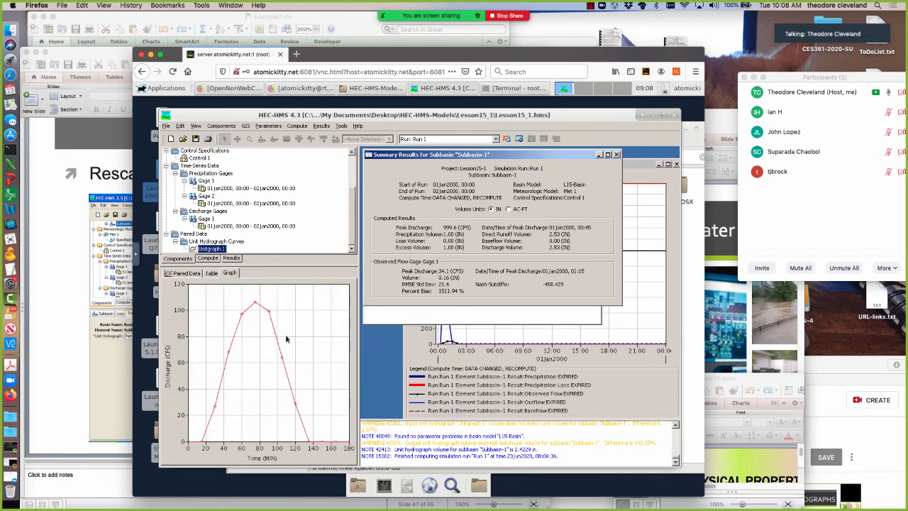
pyautogui.moveTo(500, 157); pyautogui.dragTo(523, 334)
pyautogui.click(578, 155)
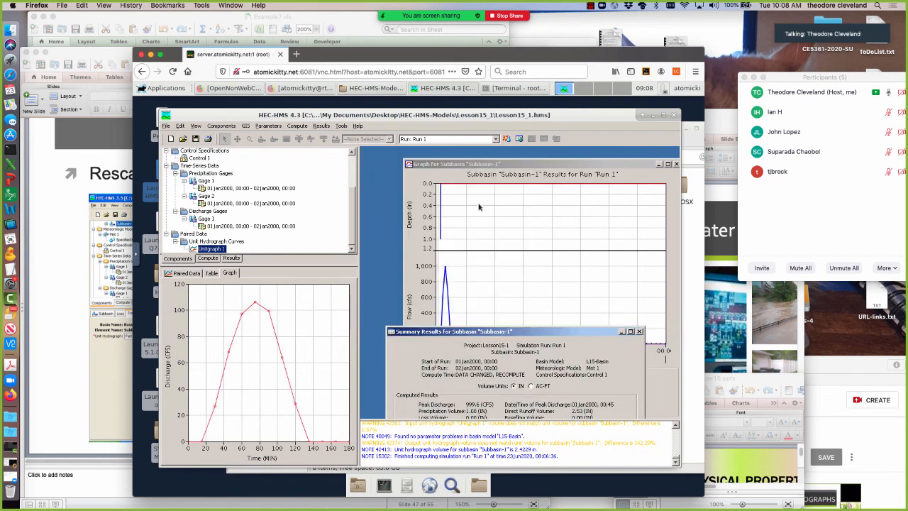
pyautogui.click(504, 139)
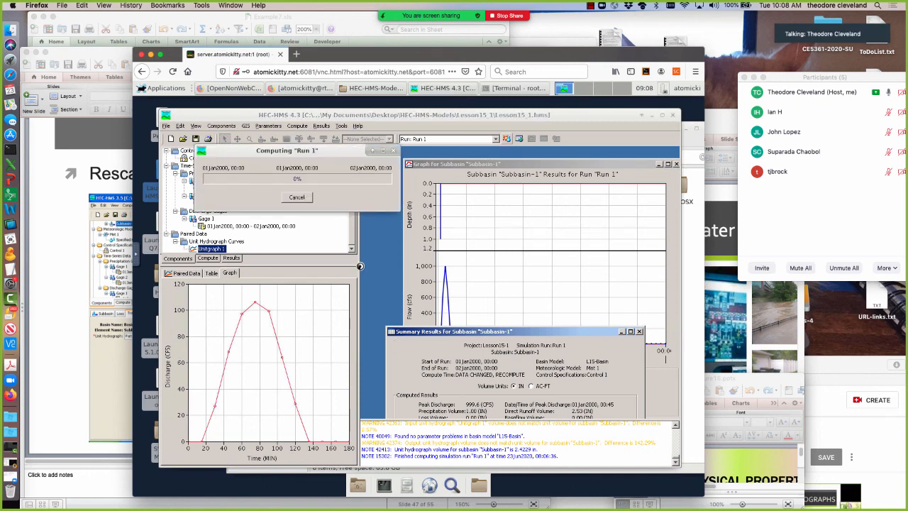
pyautogui.moveTo(536, 333); pyautogui.dragTo(535, 197)
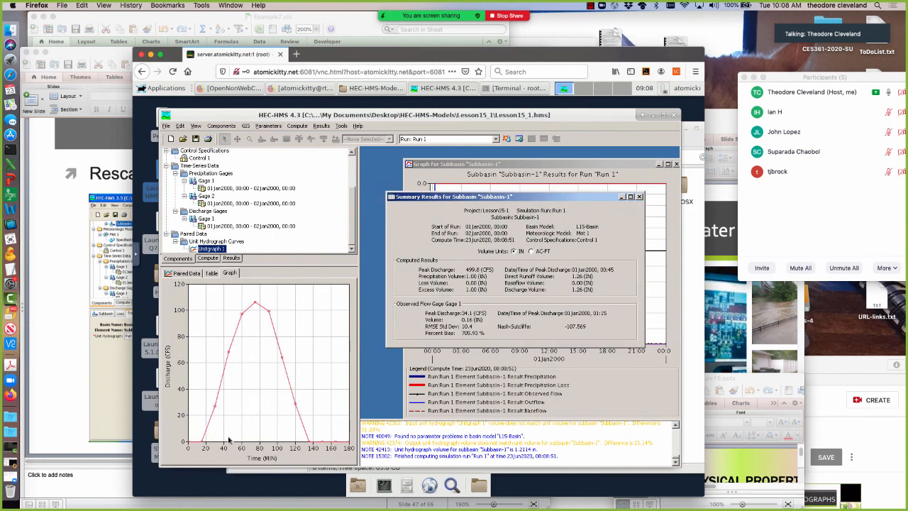
# Multiply the selected Unitgraph 1 discharge ordinates by a constant of 0.5 once more and recompute Run 1.
pyautogui.click(212, 273)
pyautogui.rightClick(314, 313)
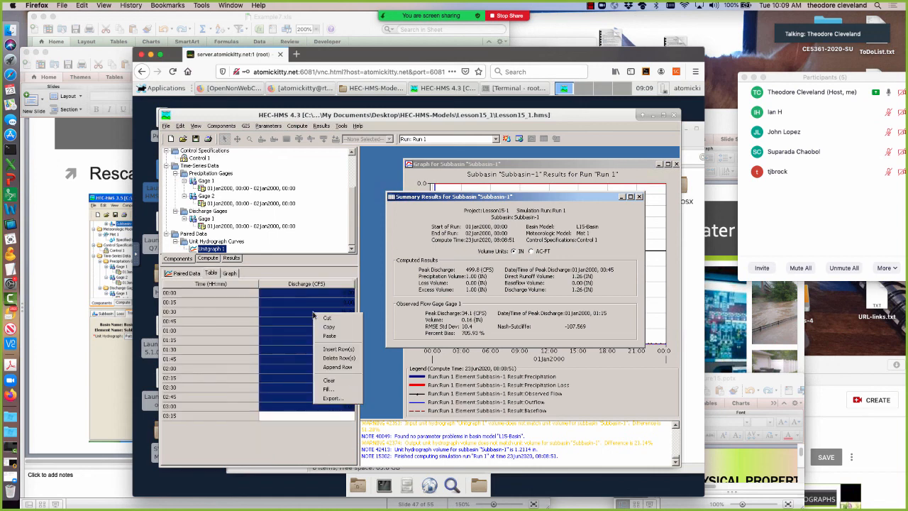
pyautogui.click(328, 390)
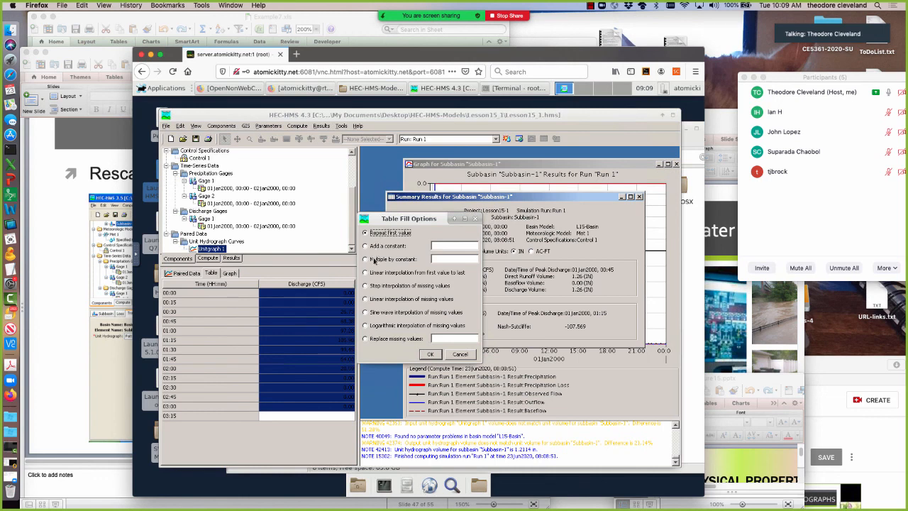
pyautogui.click(375, 260)
pyautogui.write('.5')
pyautogui.click(431, 355)
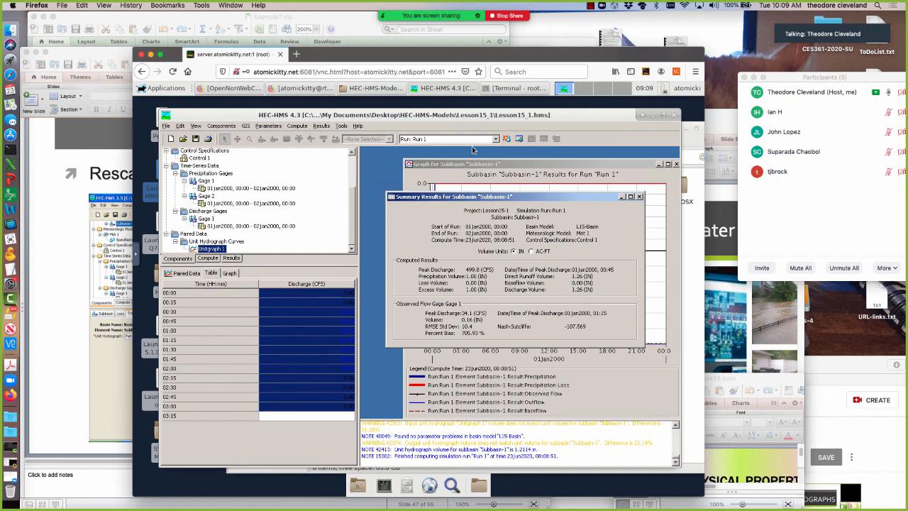
pyautogui.click(507, 138)
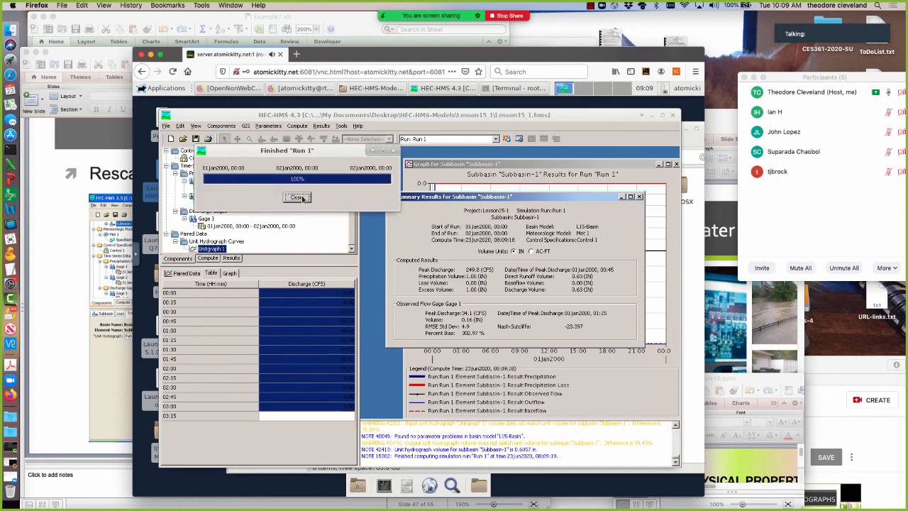
pyautogui.click(303, 198)
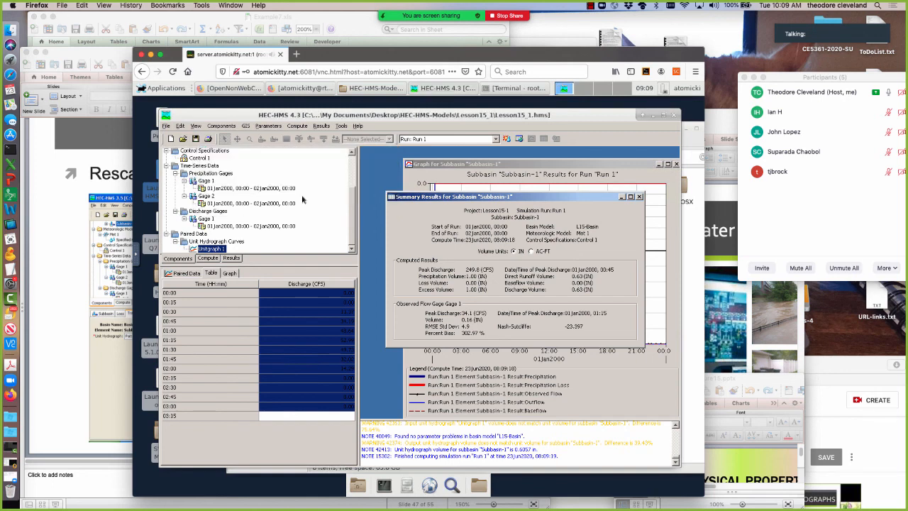
# Scale the Unitgraph 1 discharge ordinates up by a constant of 1.1 and recompute Run 1.
pyautogui.rightClick(299, 306)
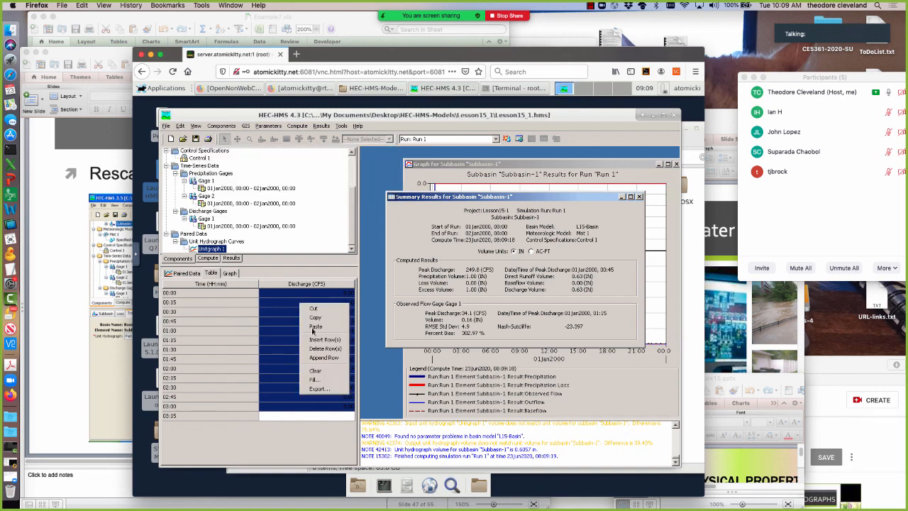
pyautogui.click(319, 381)
pyautogui.click(401, 259)
pyautogui.click(456, 259)
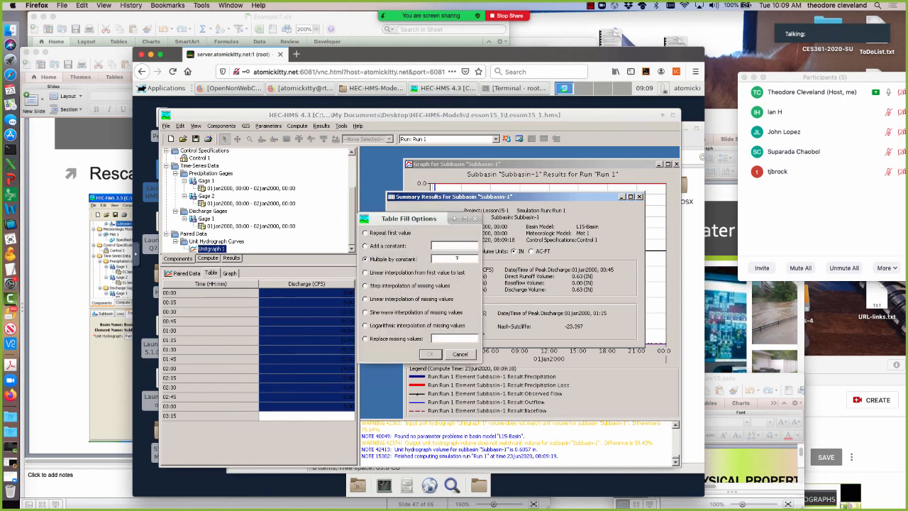
pyautogui.write('1.1')
pyautogui.click(430, 354)
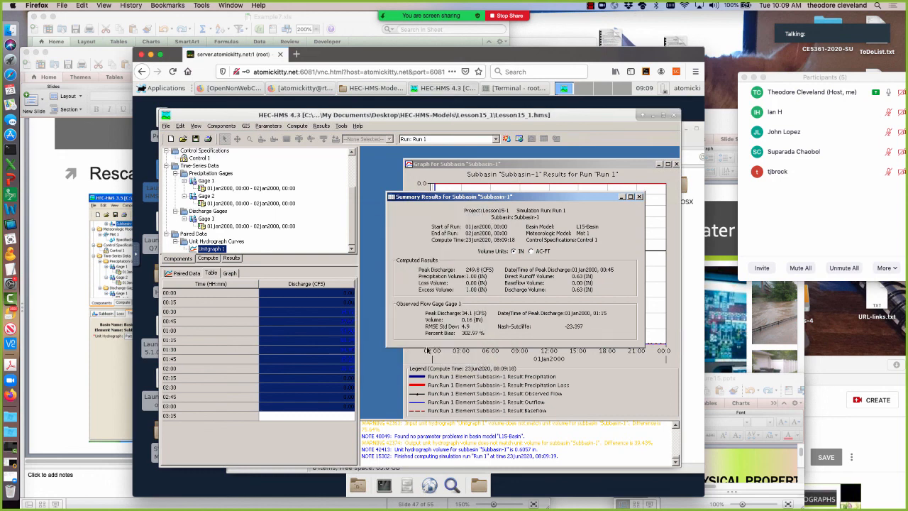
pyautogui.click(506, 138)
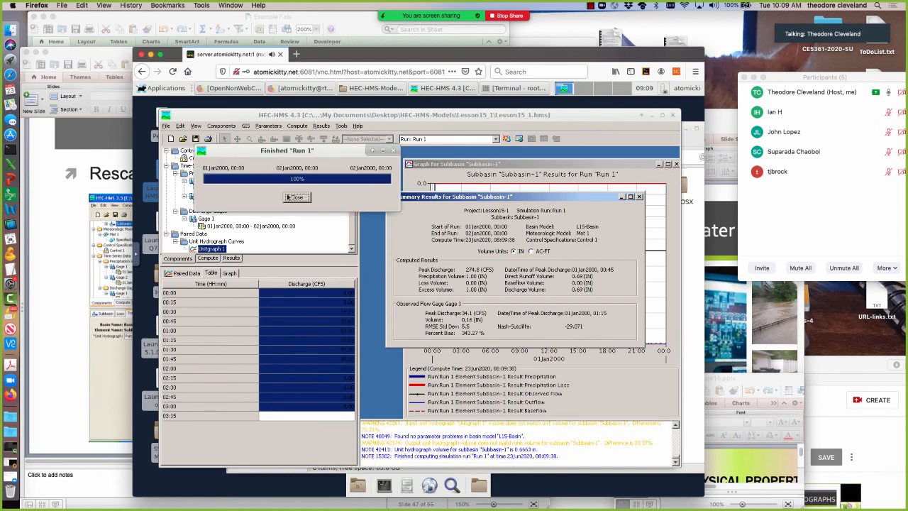
pyautogui.click(297, 197)
# Try to multiply the Unitgraph 1 discharge ordinates by another 1.1 and recompute Run 1.
pyautogui.rightClick(322, 340)
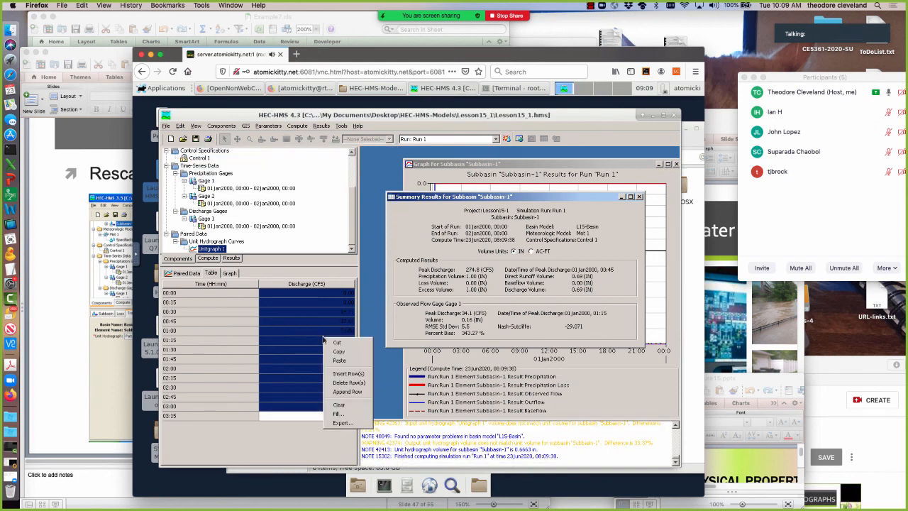
pyautogui.click(340, 414)
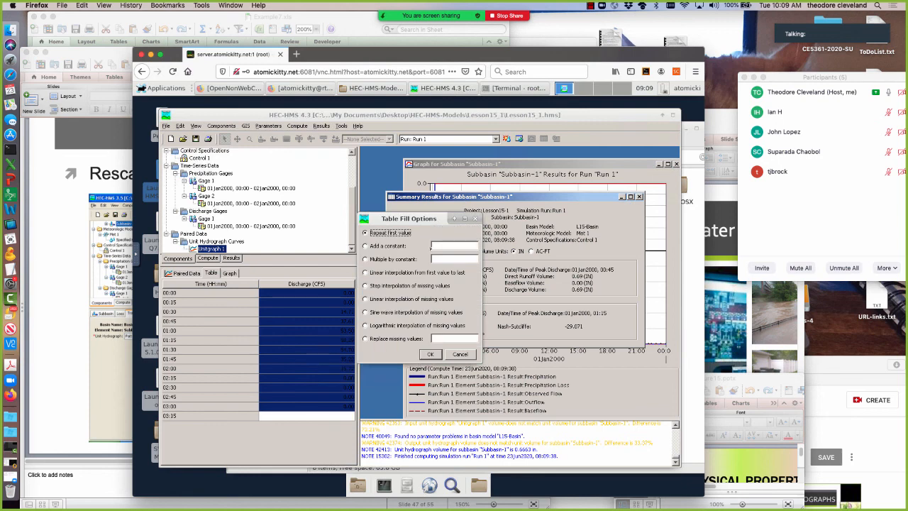
pyautogui.click(436, 244)
pyautogui.write('1.1')
pyautogui.click(432, 354)
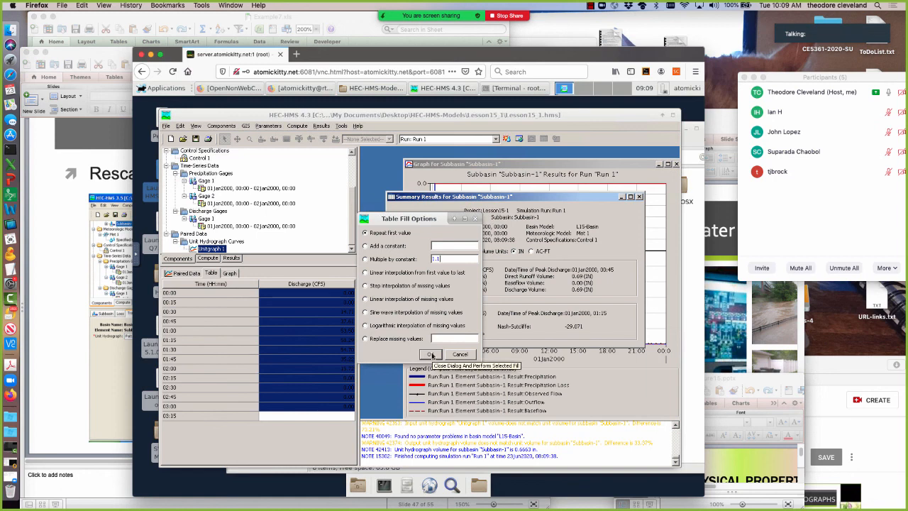
pyautogui.click(432, 355)
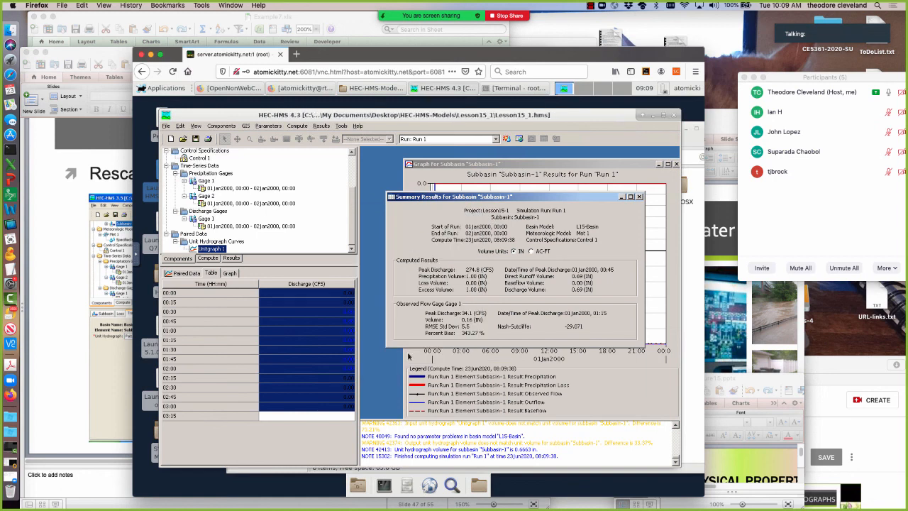
pyautogui.click(508, 139)
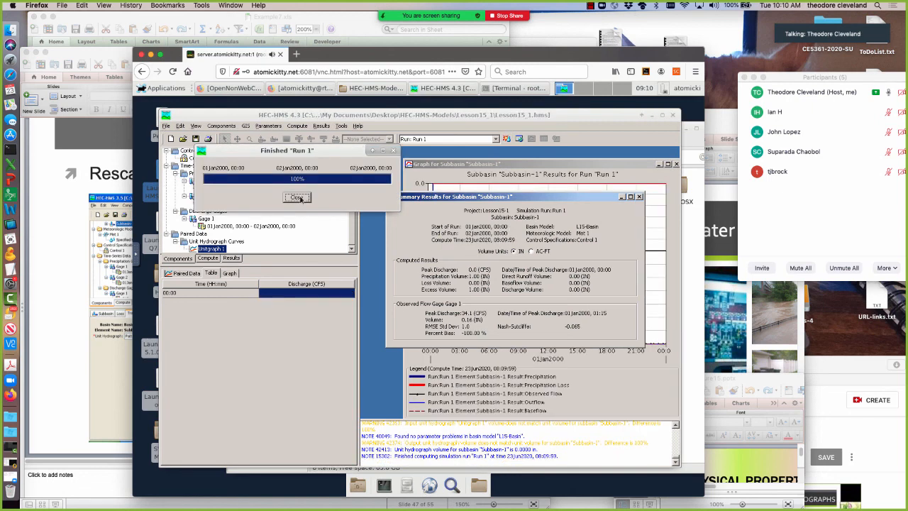
pyautogui.click(297, 198)
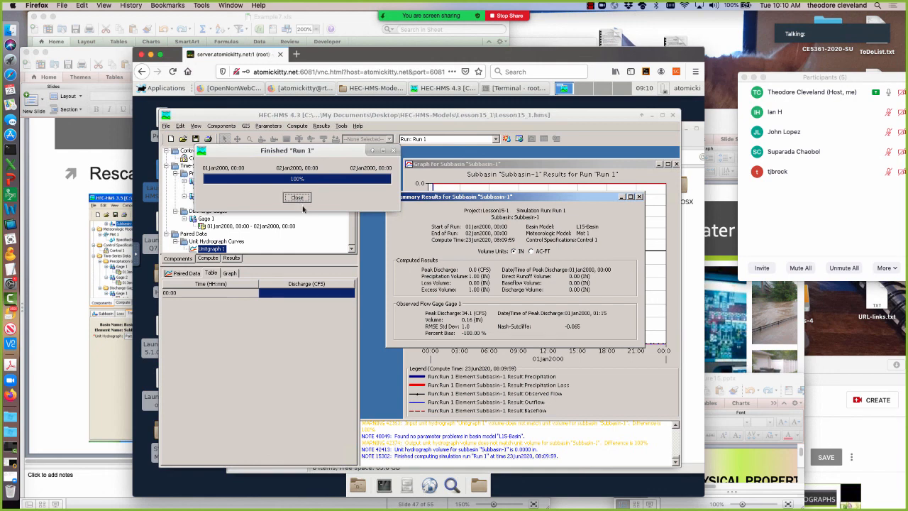
# Try to recover the Unitgraph 1 ordinates by reopening the existing project Lesson15-1.
pyautogui.rightClick(283, 295)
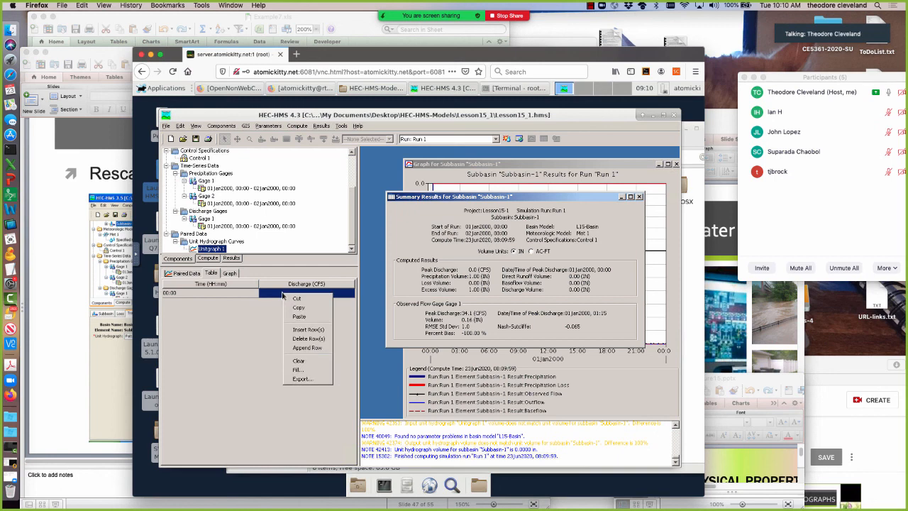
pyautogui.click(275, 295)
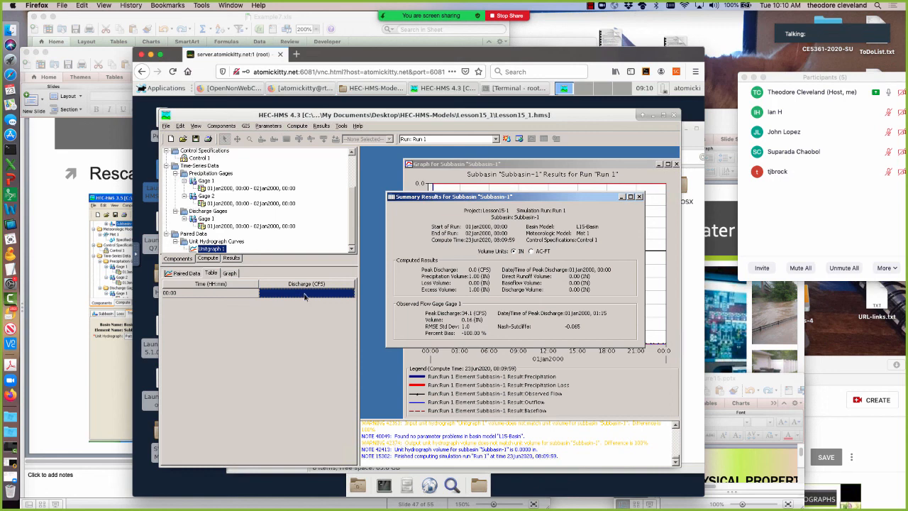
pyautogui.click(165, 126)
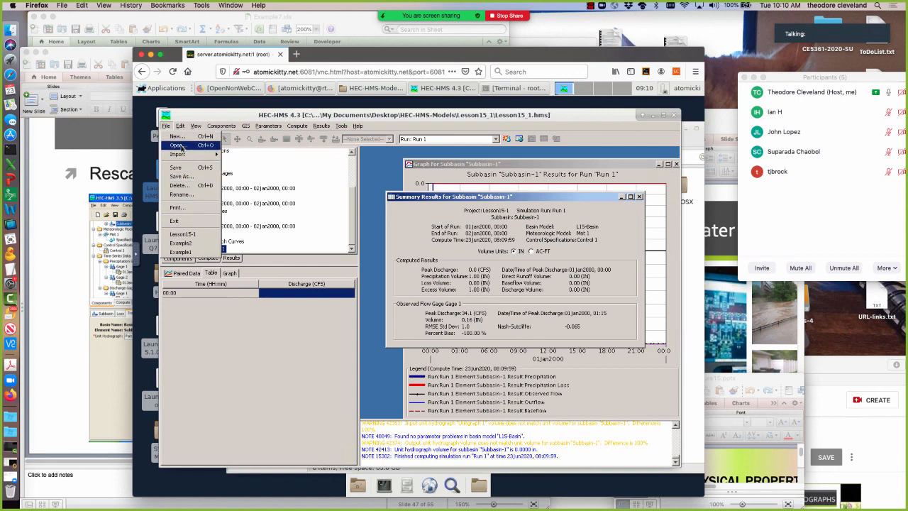
pyautogui.click(181, 147)
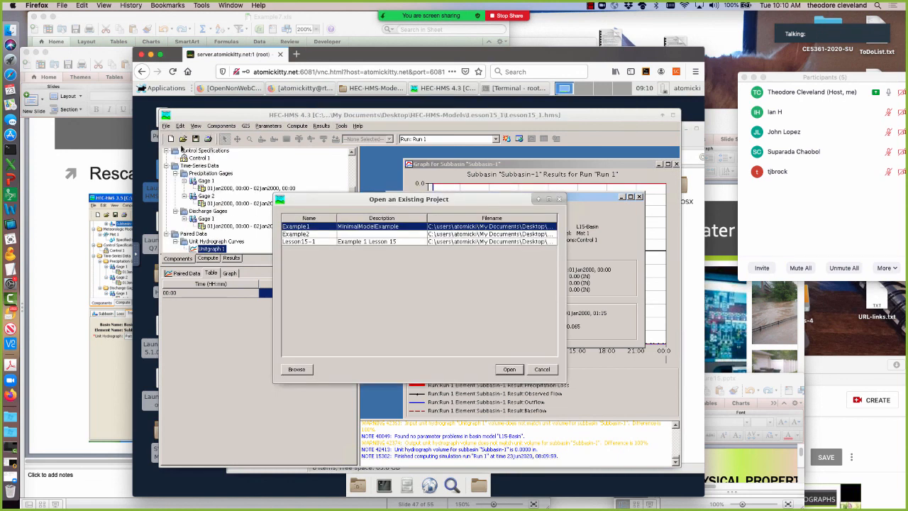
pyautogui.click(321, 241)
pyautogui.click(509, 369)
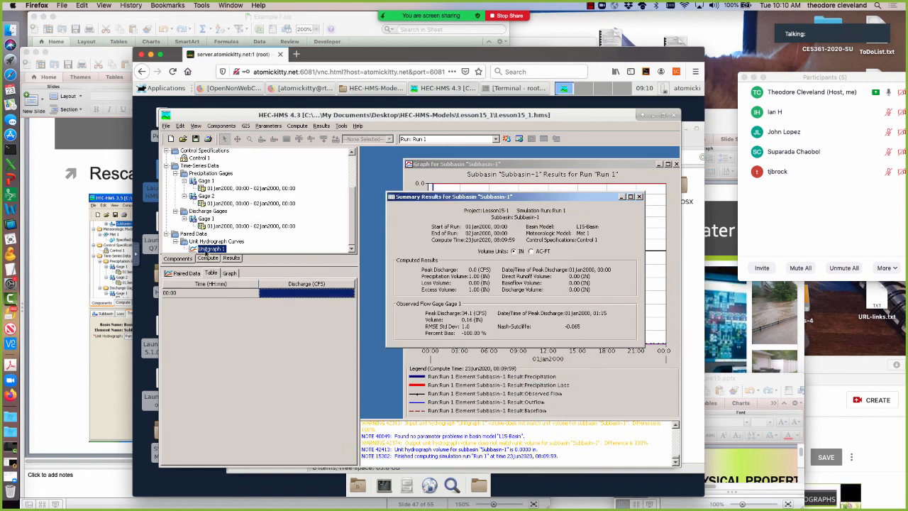
# Close the Subbasin-1 summary results and move the Subbasin-1 results graph fully into view.
pyautogui.click(639, 198)
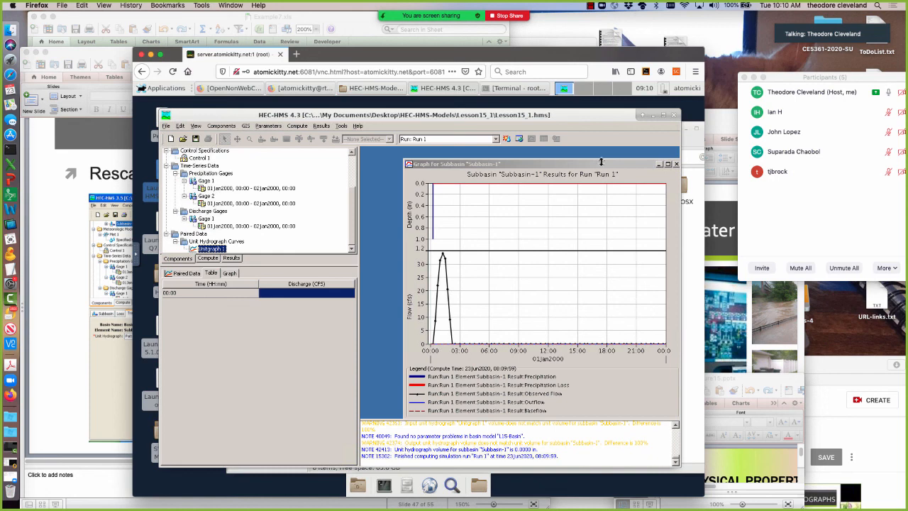
pyautogui.moveTo(611, 168); pyautogui.dragTo(580, 160)
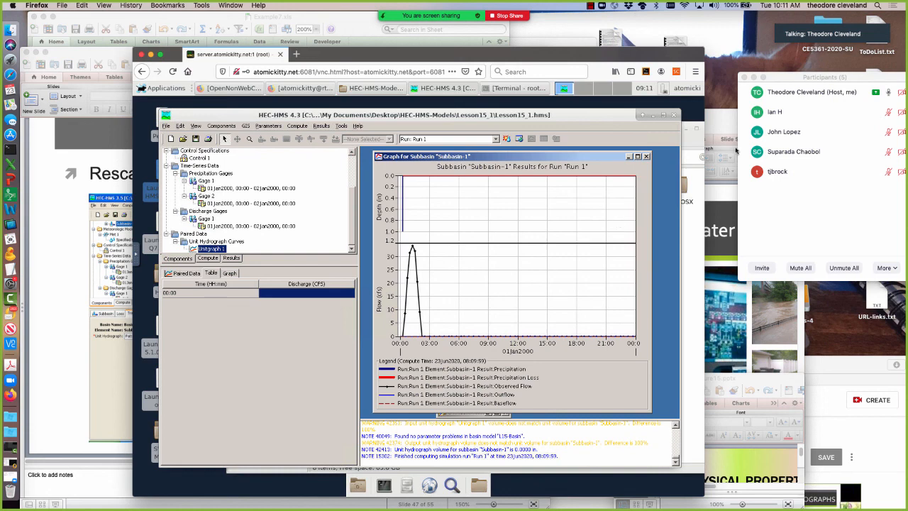
# In Zoom, reposition the Participants window and open the additional meeting options.
pyautogui.moveTo(795, 73); pyautogui.dragTo(765, 69)
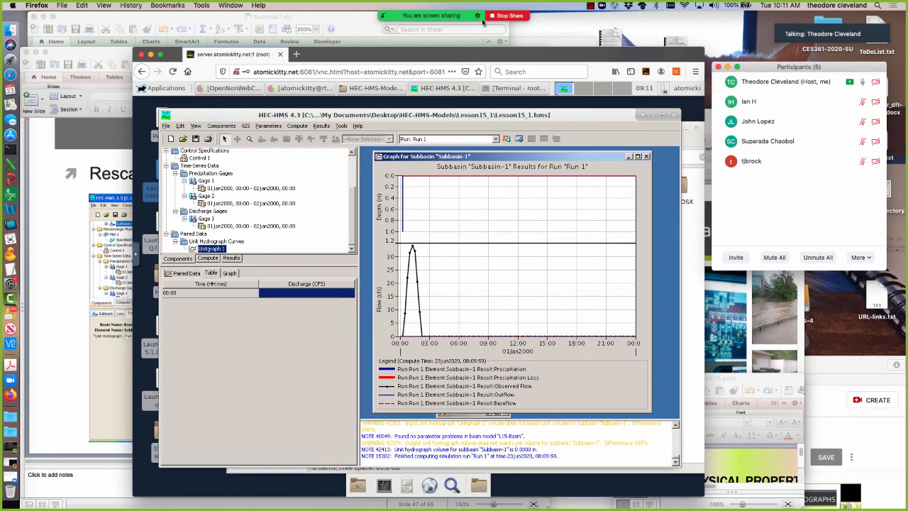
pyautogui.moveTo(457, 32)
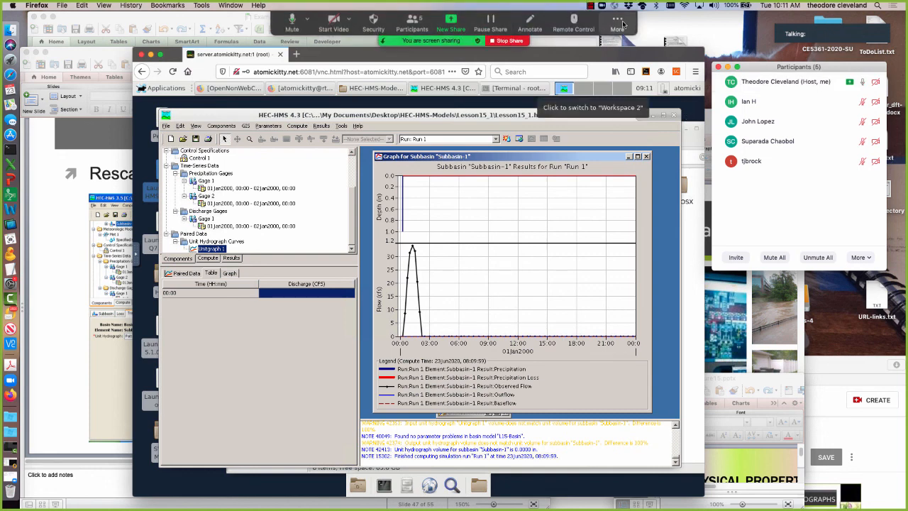
pyautogui.click(623, 25)
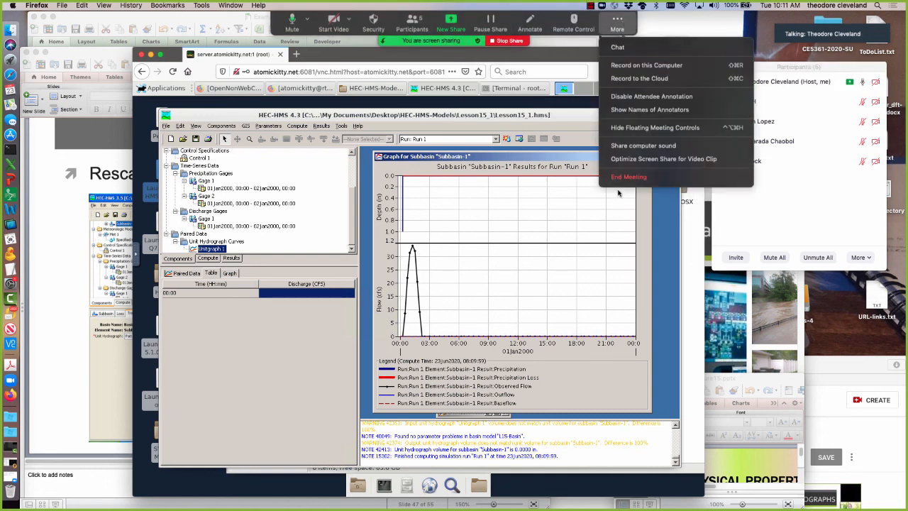